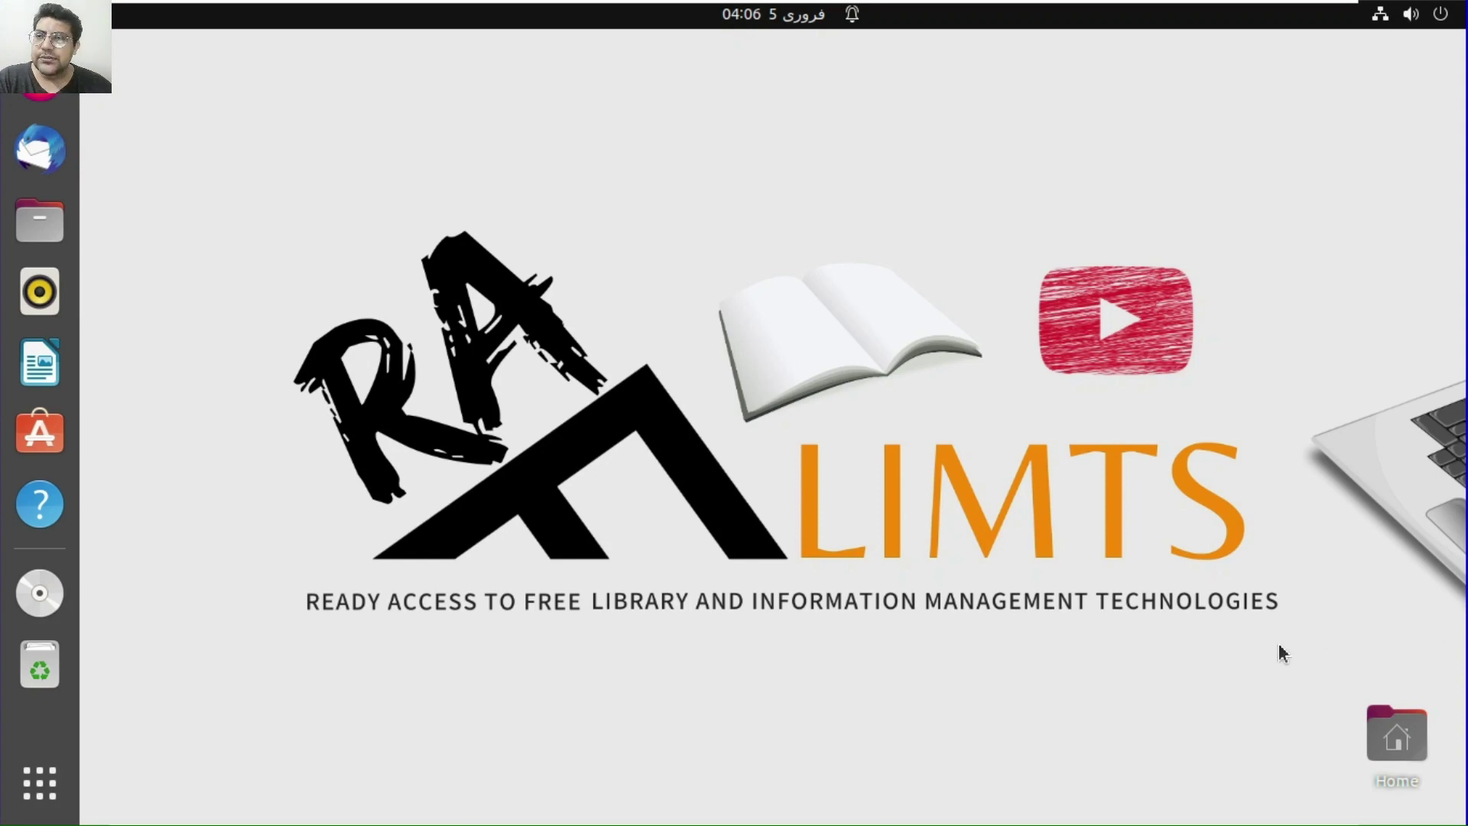
Open the Koha staff interface in the web browser and go to its Cataloging module
{"action": "left_click", "coordinate": [40, 77]}
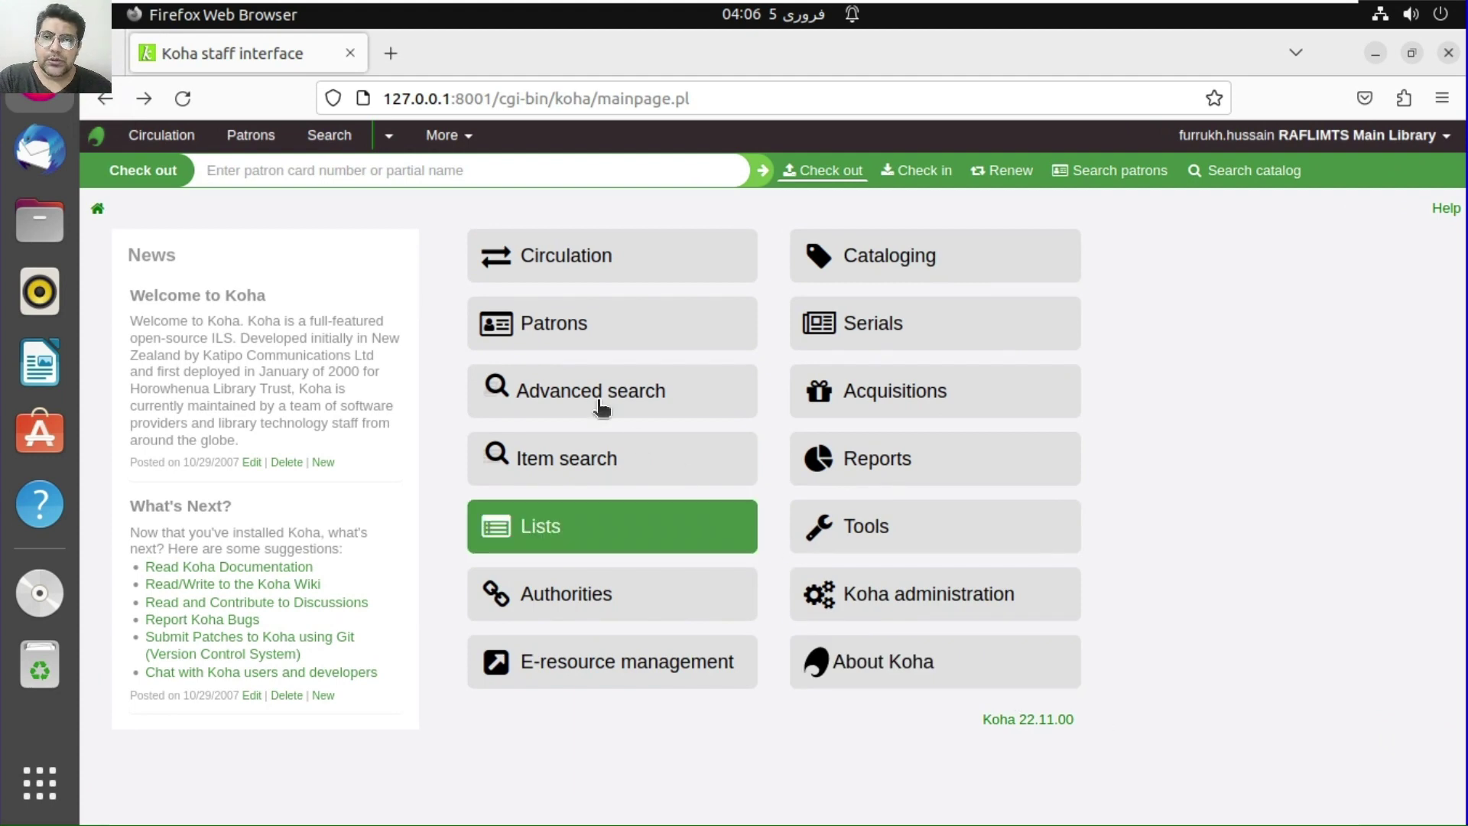
{"action": "left_click", "coordinate": [880, 258]}
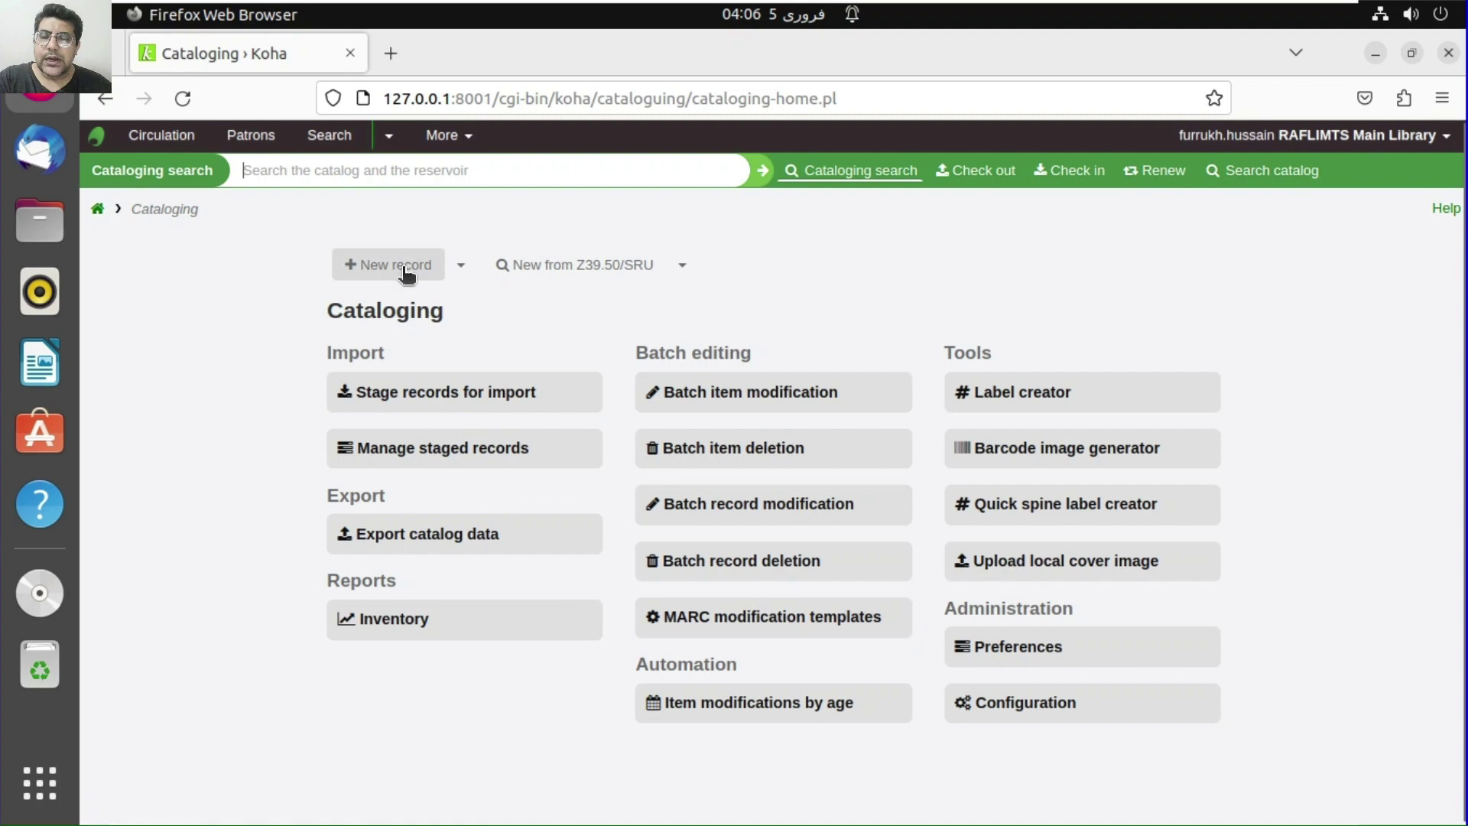
Open a blank MARC record in the Default framework, look through sections 1 to 5, and cancel it
{"action": "left_click", "coordinate": [462, 267]}
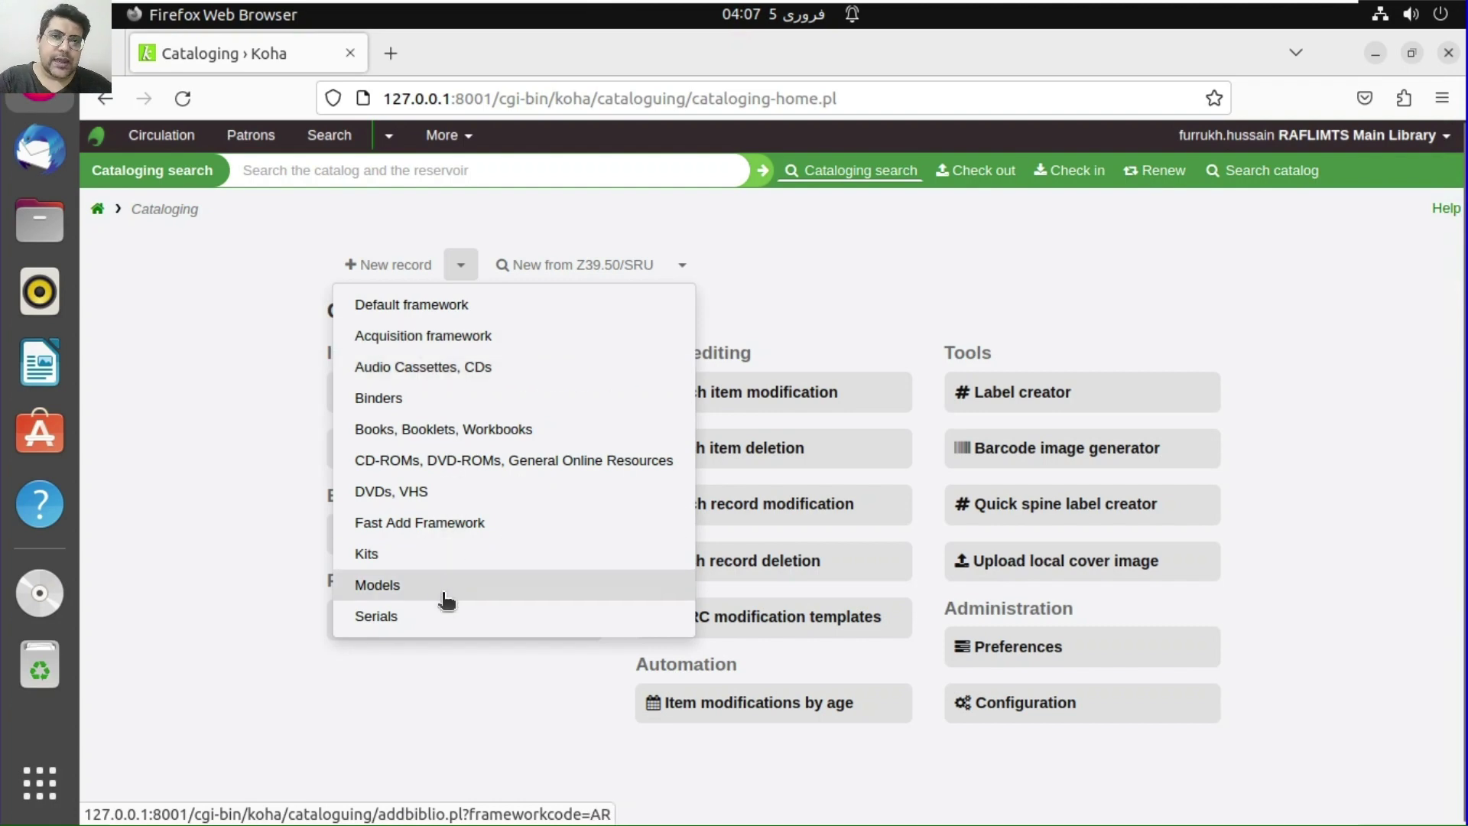
{"action": "left_click", "coordinate": [441, 314]}
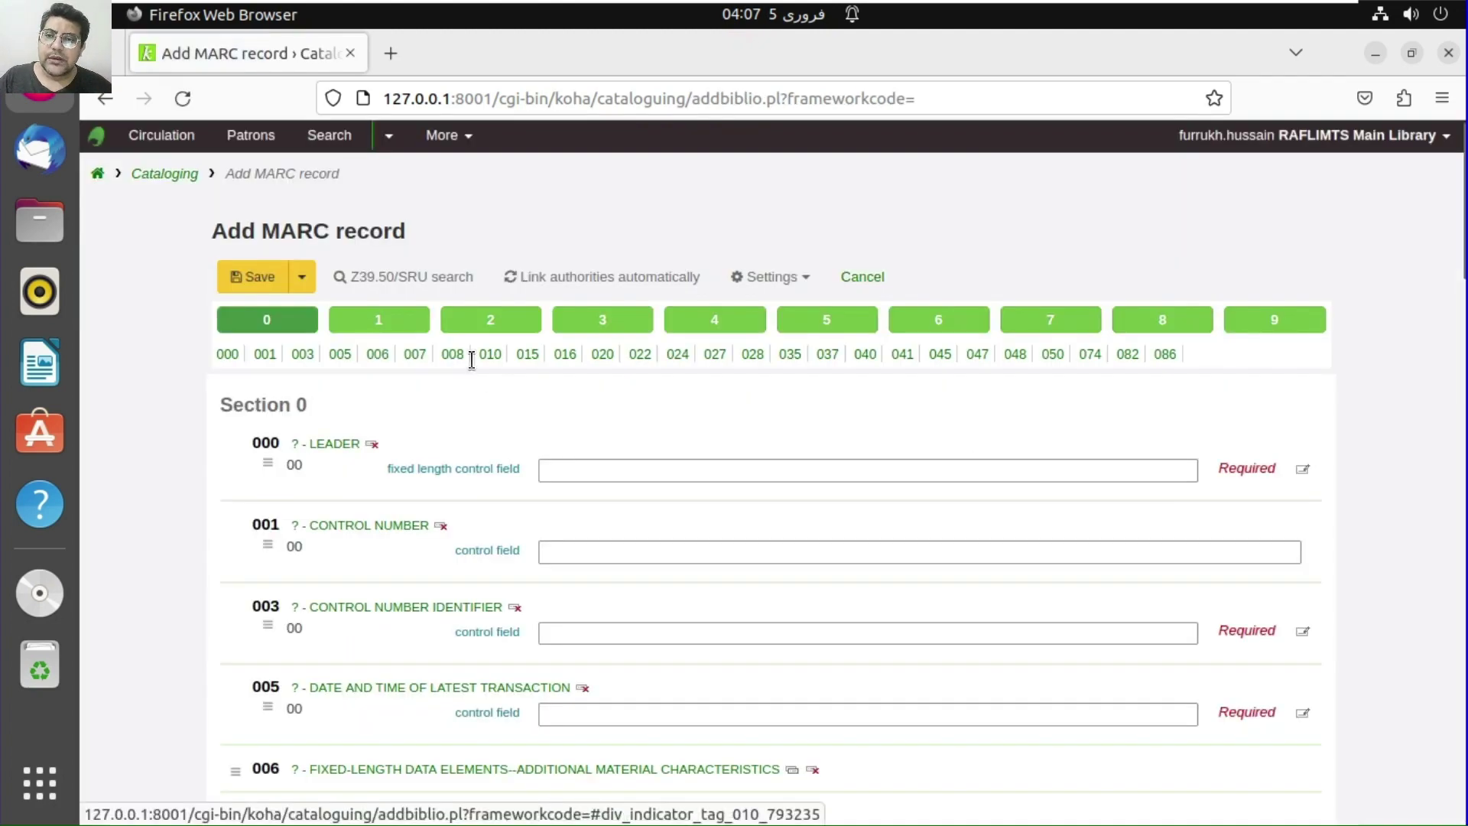
{"action": "left_click", "coordinate": [378, 329]}
{"action": "left_click", "coordinate": [491, 325]}
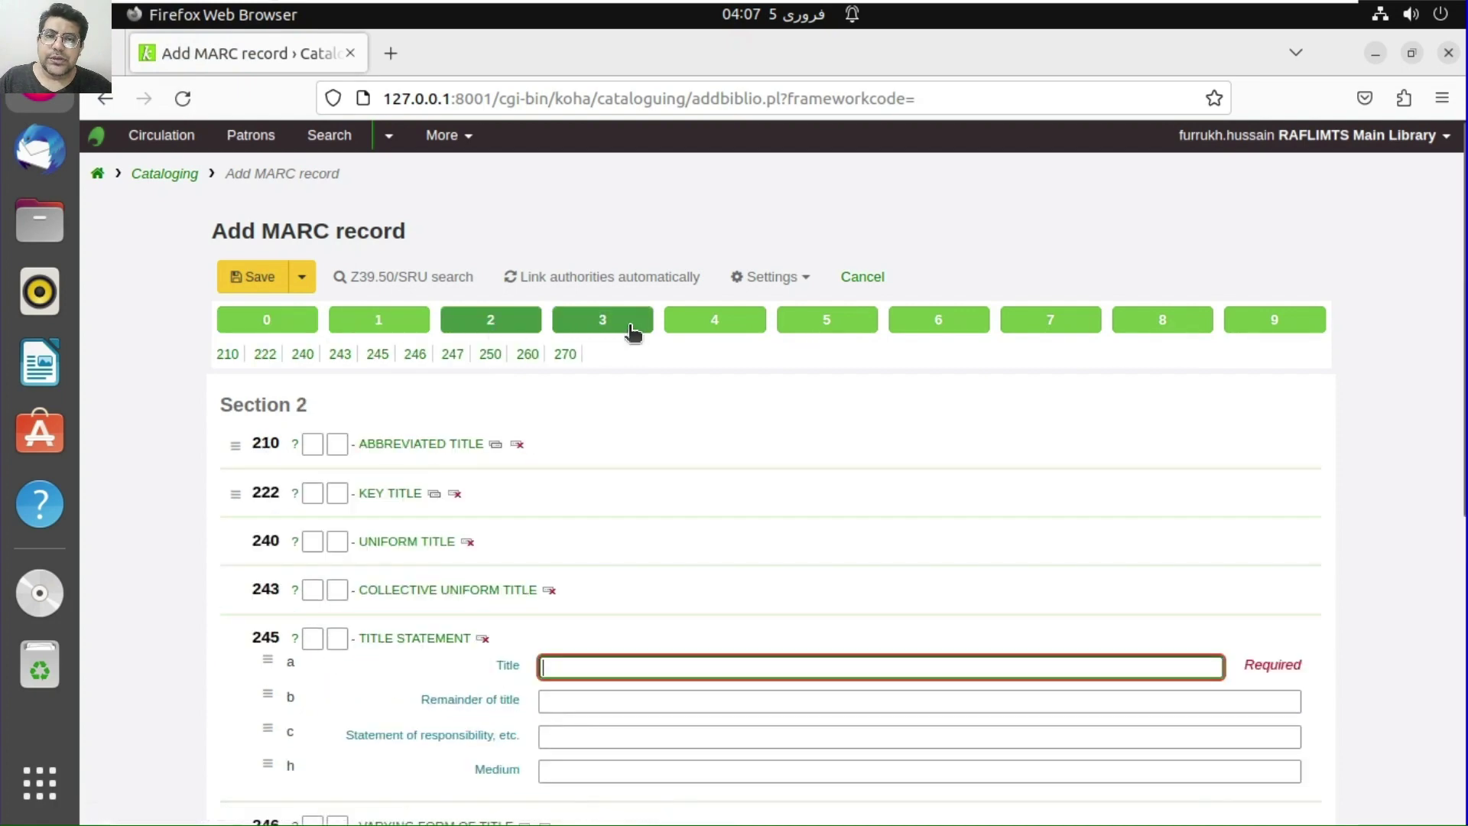
{"action": "left_click", "coordinate": [633, 332]}
{"action": "left_click", "coordinate": [736, 329]}
{"action": "left_click", "coordinate": [824, 330]}
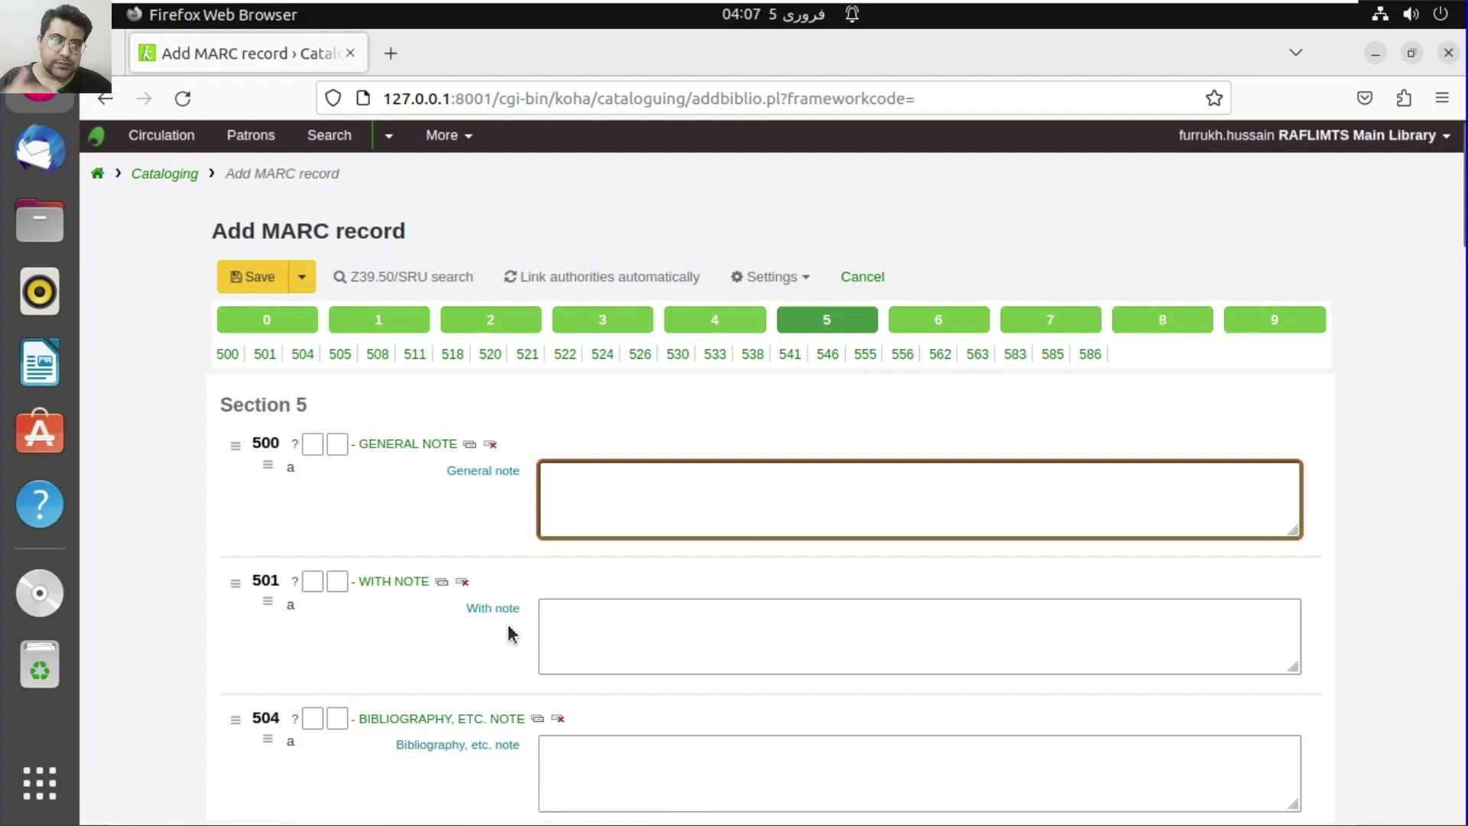
{"action": "left_click", "coordinate": [863, 277]}
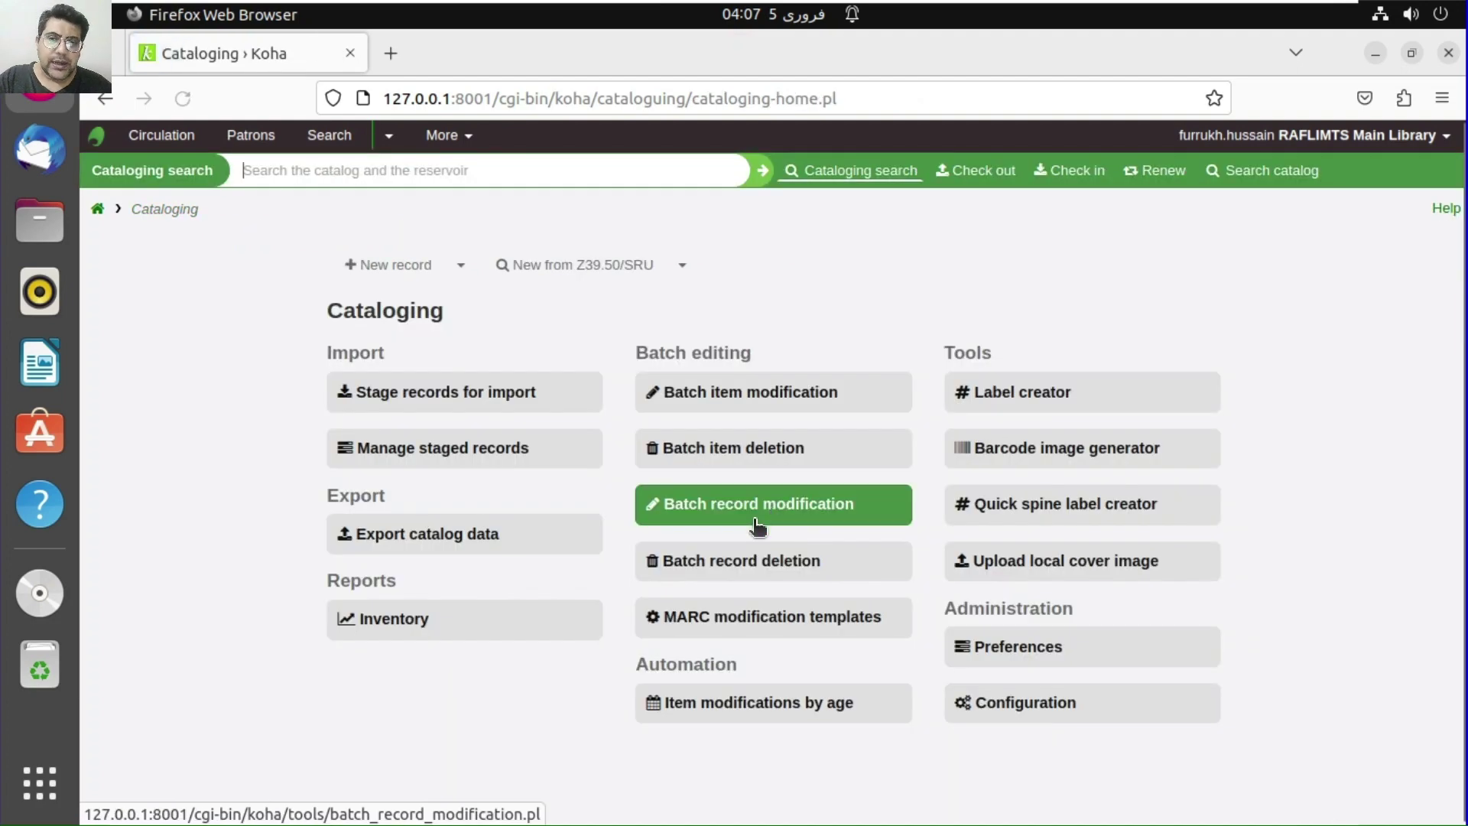
Open a blank MARC record in the Fast Add Framework, look through its fields down to 942, and cancel it
{"action": "left_click", "coordinate": [460, 264]}
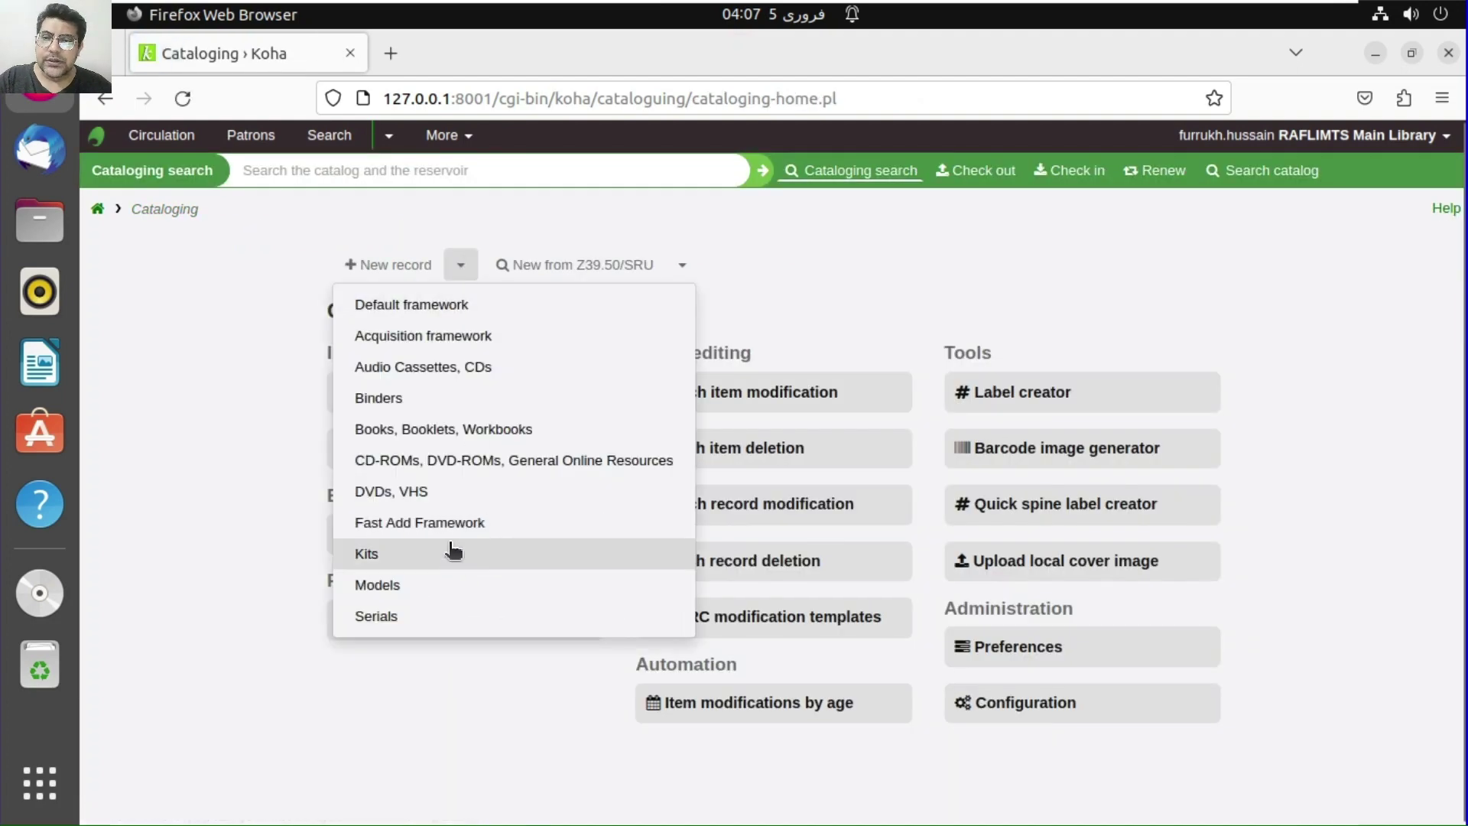
{"action": "left_click", "coordinate": [456, 536]}
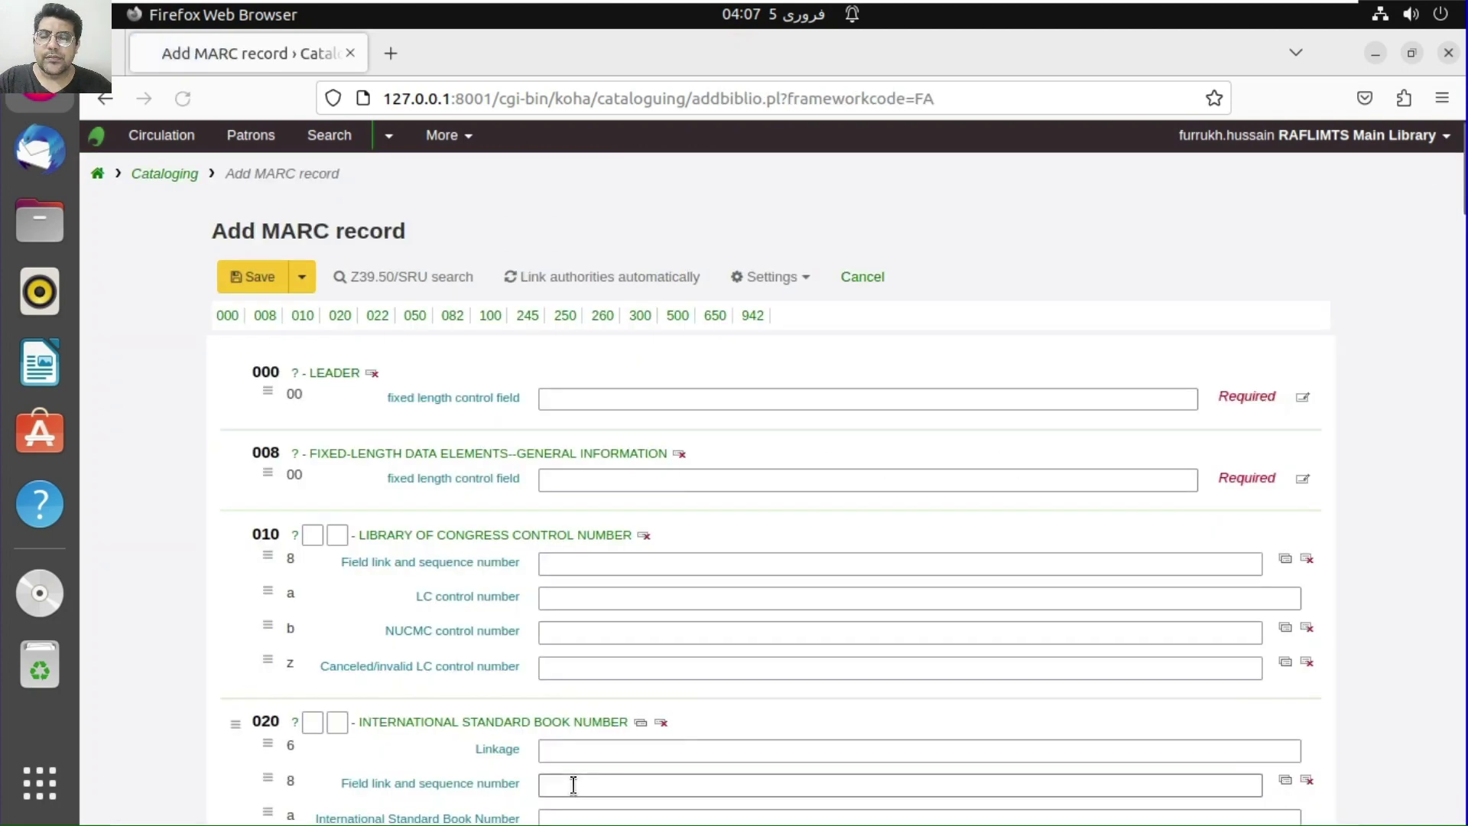
{"action": "scroll", "coordinate": [627, 688], "scroll_direction": "down", "scroll_amount": 20}
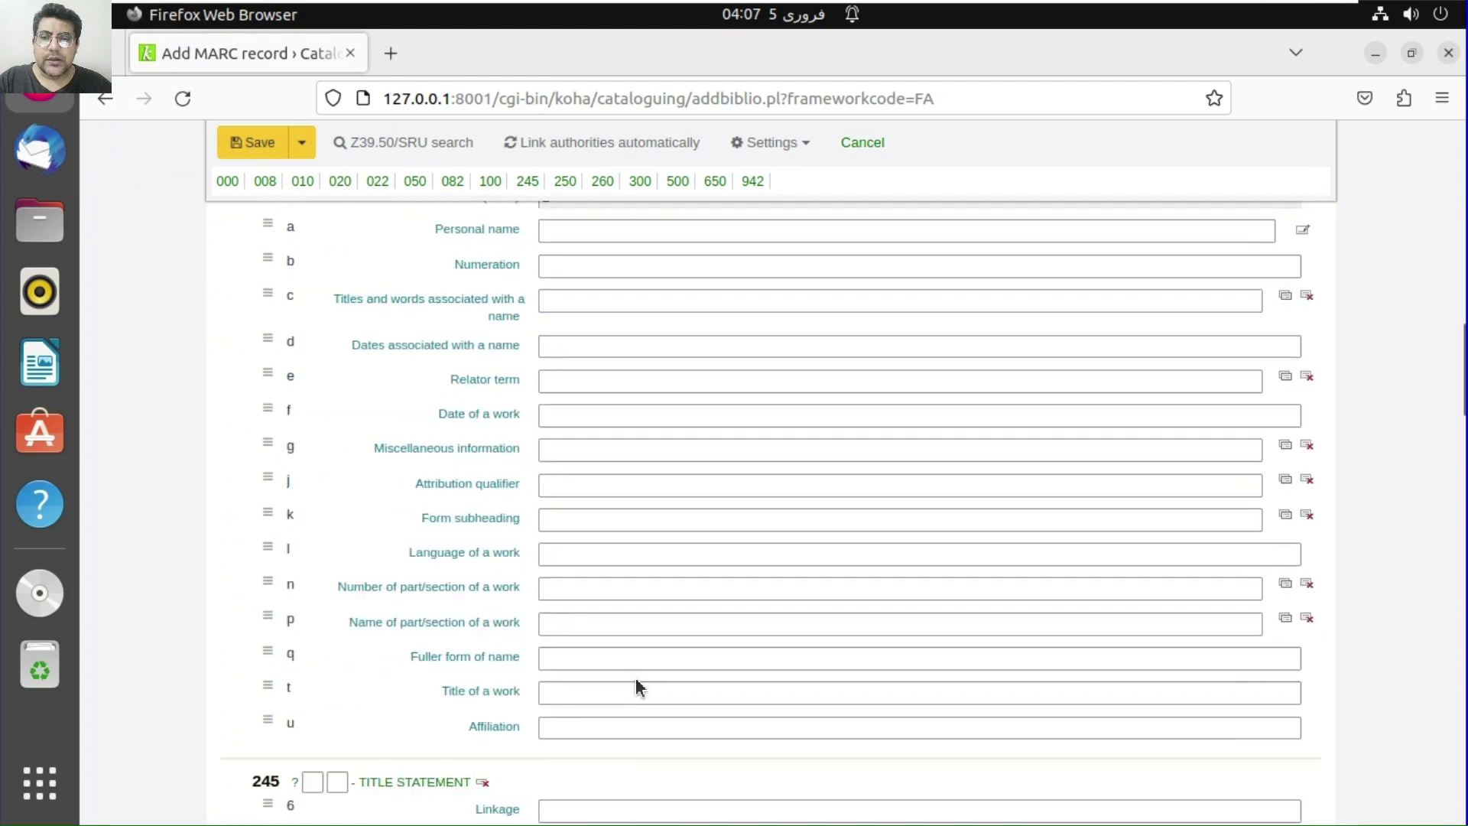
{"action": "scroll", "coordinate": [640, 687], "scroll_direction": "down", "scroll_amount": 15}
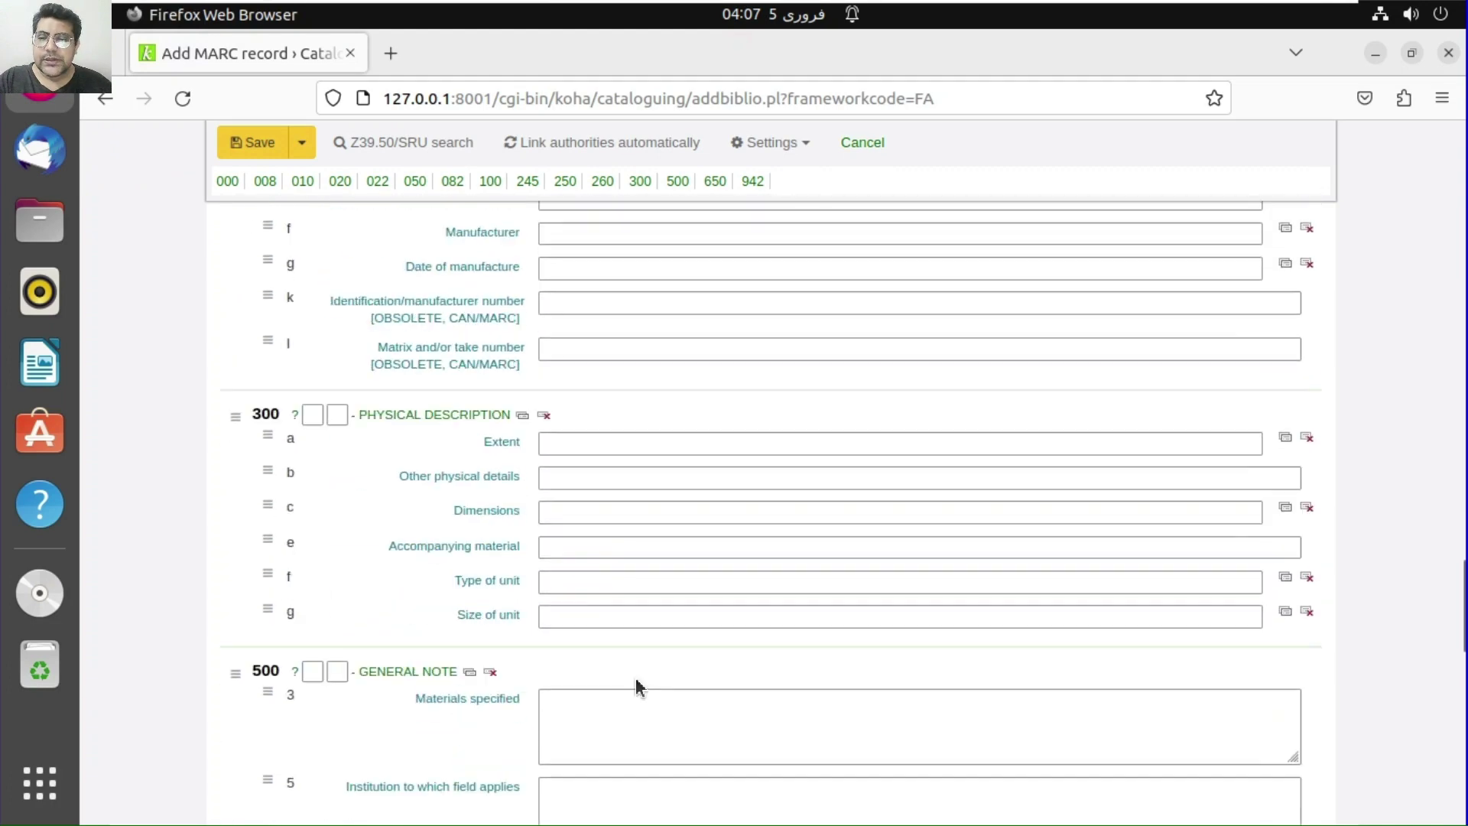
{"action": "scroll", "coordinate": [640, 686], "scroll_direction": "down", "scroll_amount": 10}
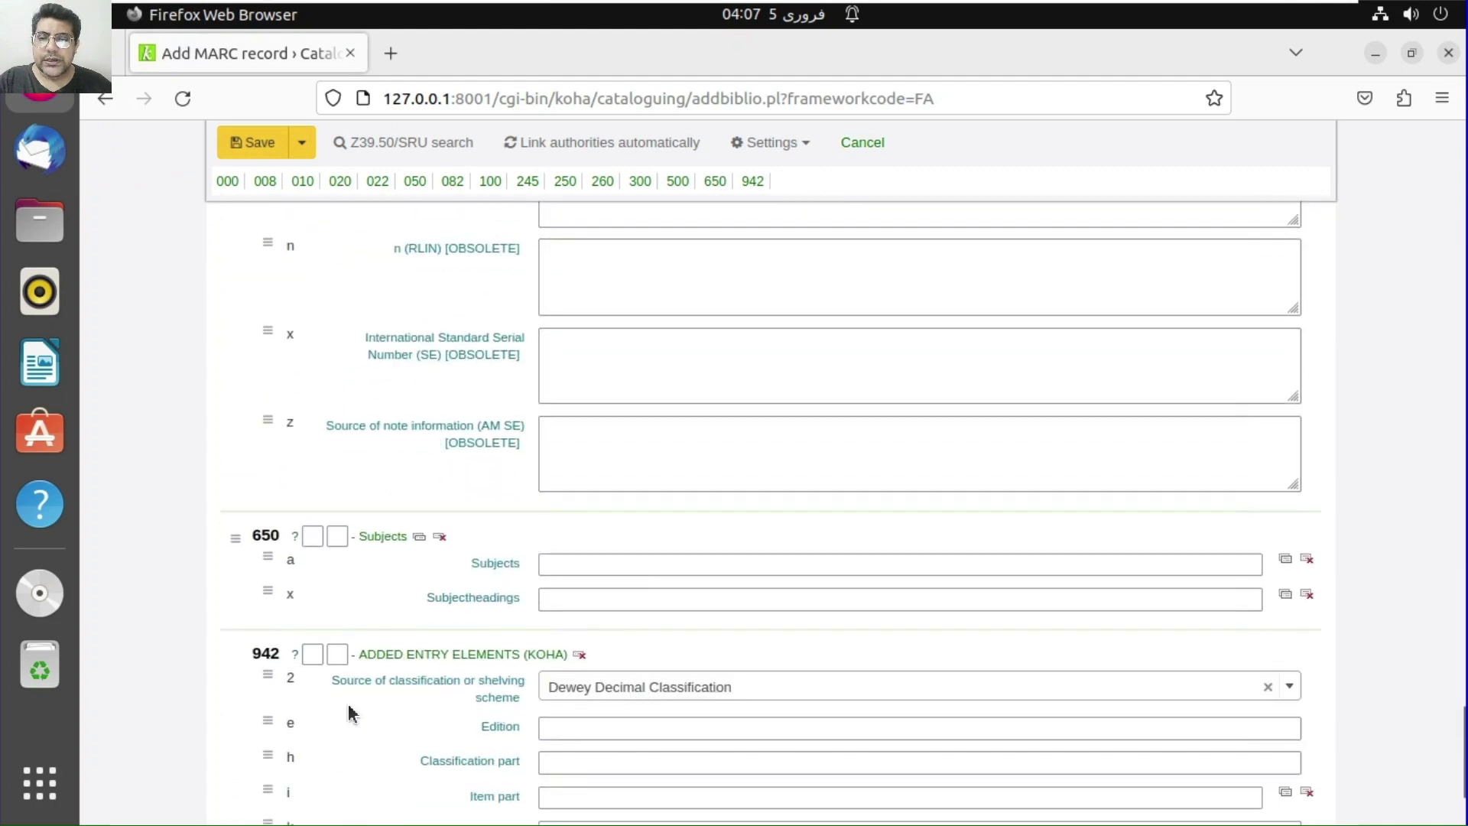
{"action": "scroll", "coordinate": [403, 670], "scroll_direction": "up", "scroll_amount": 20}
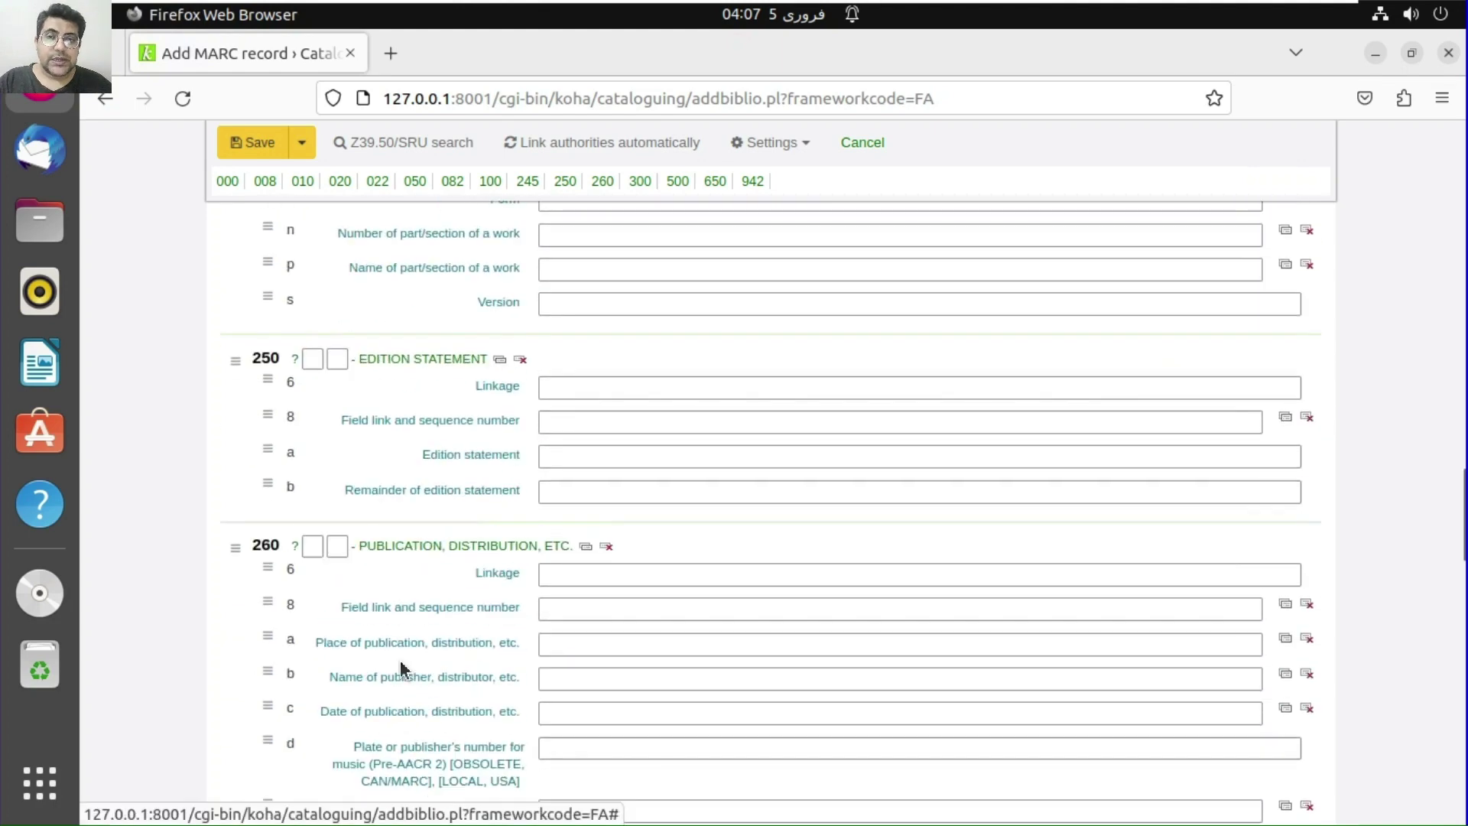
{"action": "scroll", "coordinate": [403, 671], "scroll_direction": "up", "scroll_amount": 15}
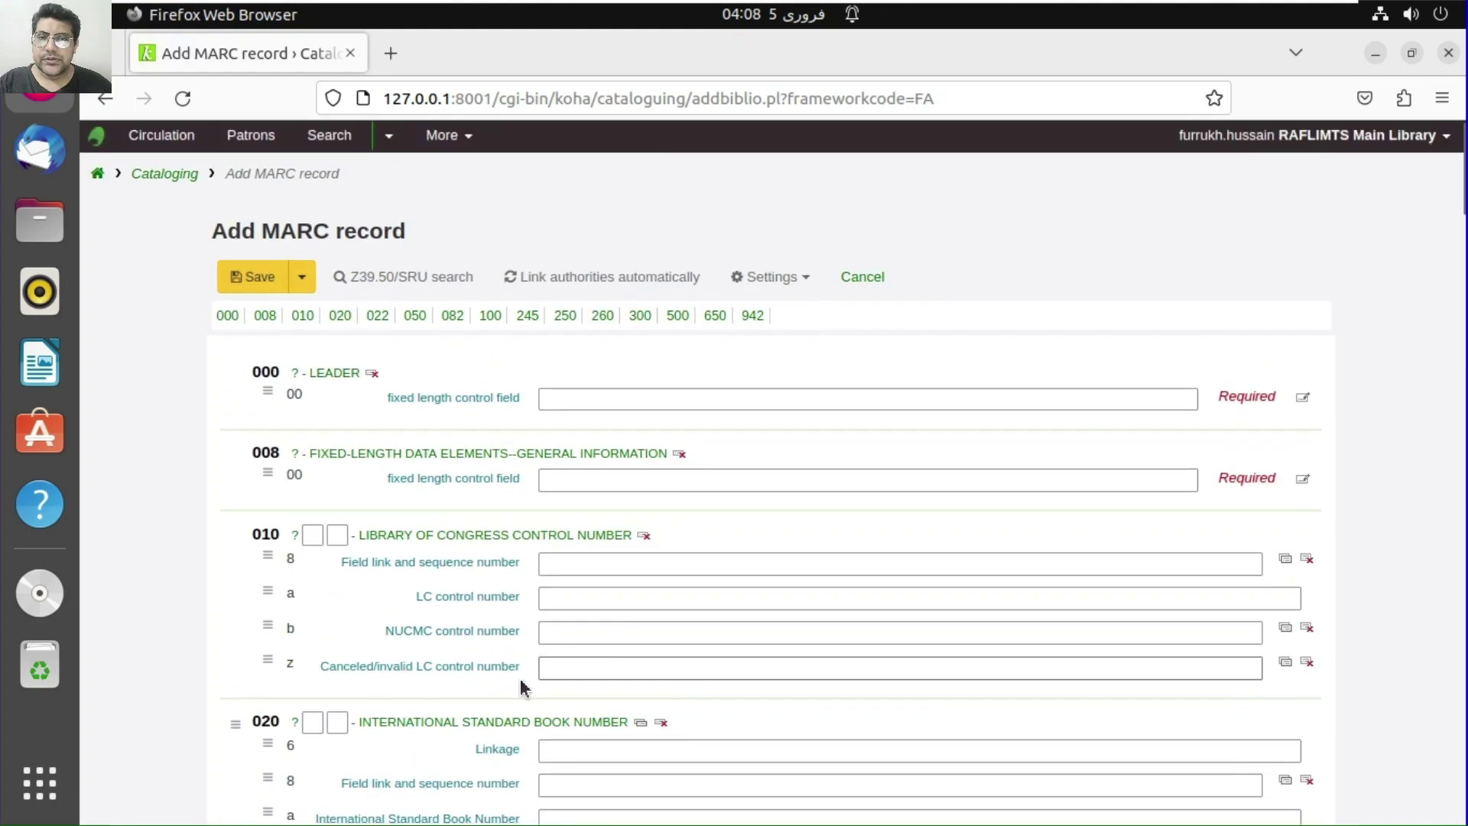
{"action": "left_click", "coordinate": [862, 277]}
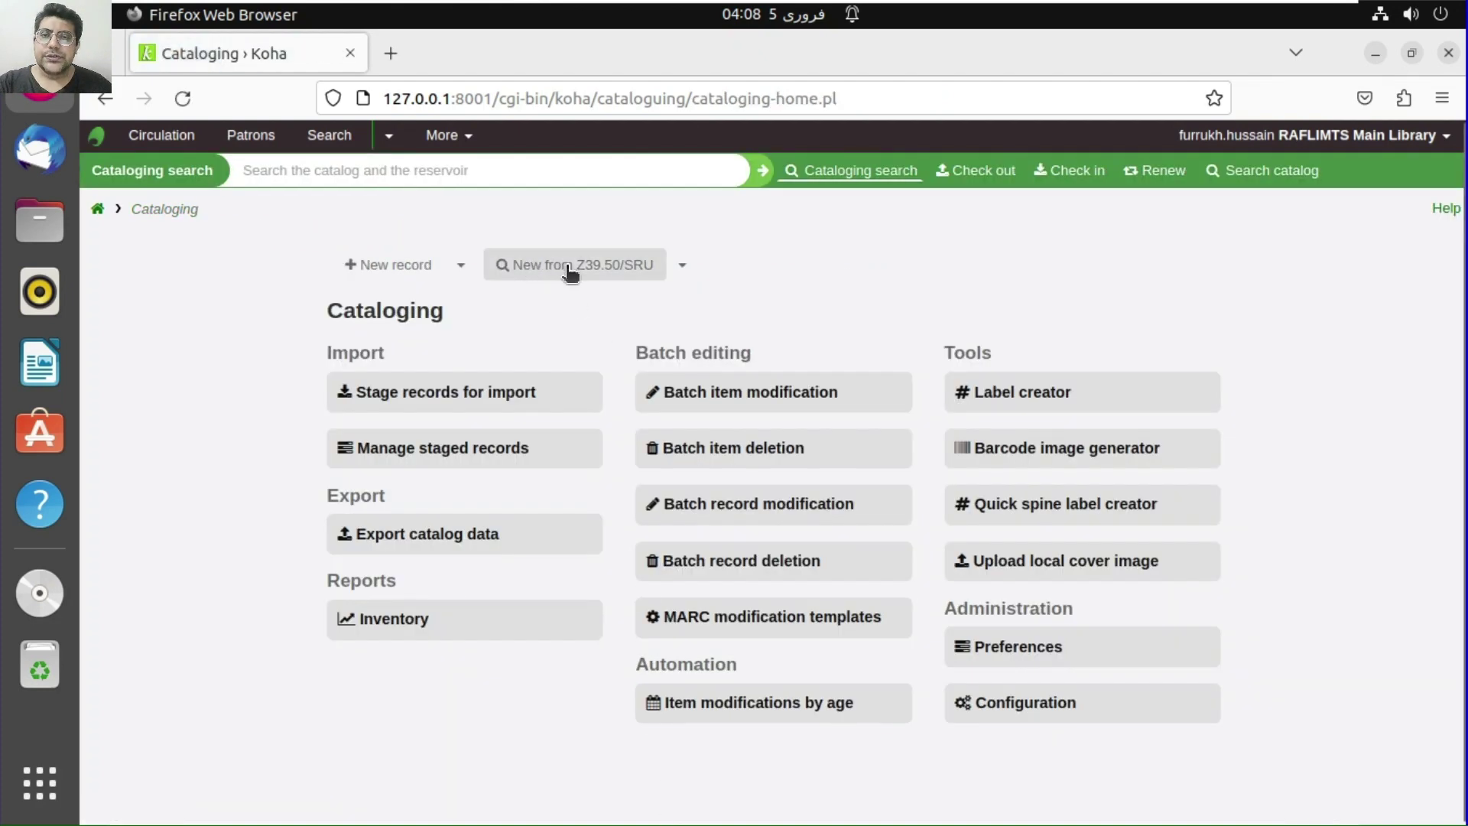
Run a Z39.50/SRU search for the title "active learning" using the Fast Add Framework, with only LIBRARY OF CONGRESS as target
{"action": "left_click", "coordinate": [683, 265]}
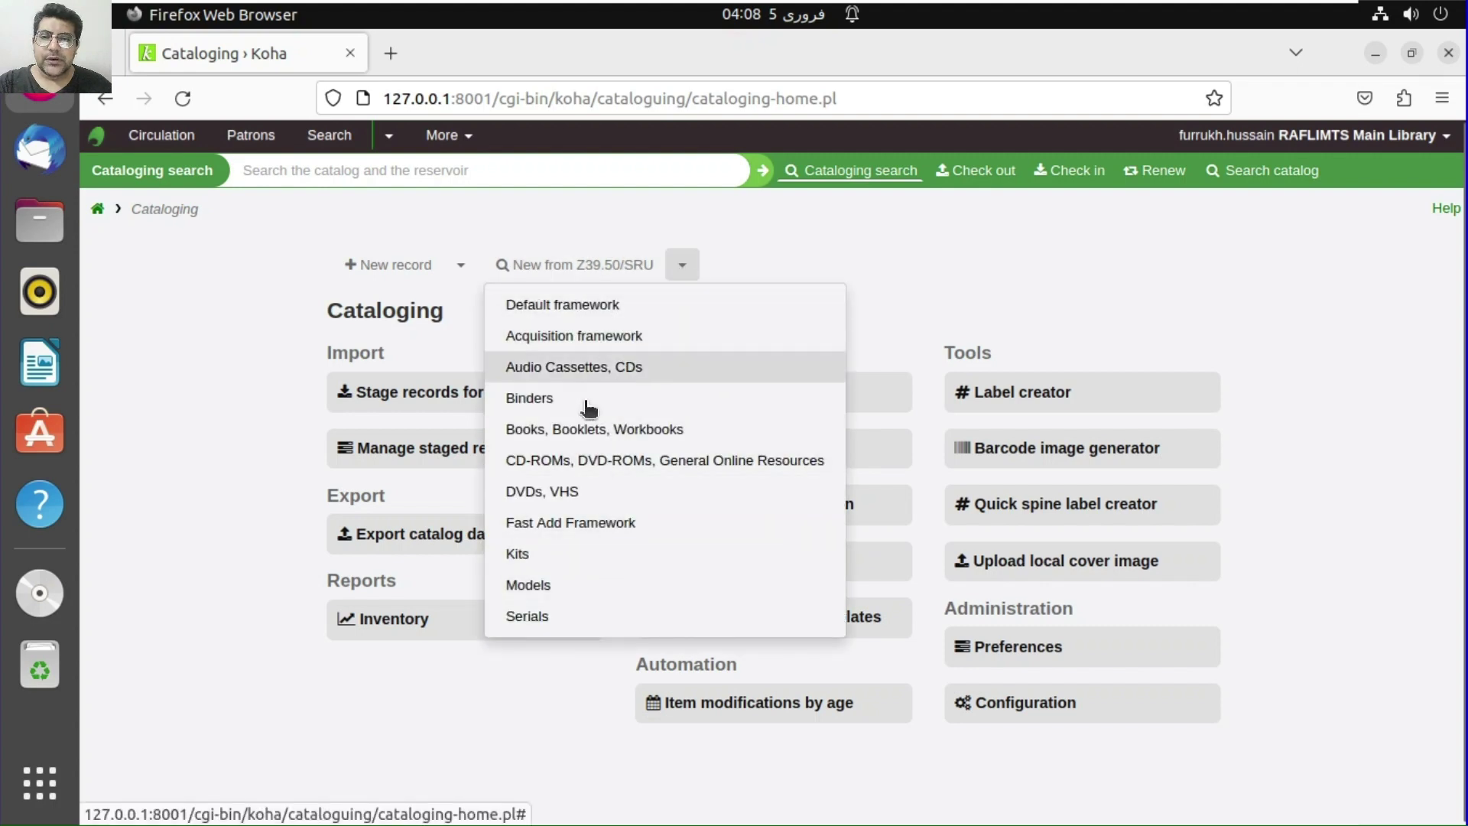
{"action": "left_click", "coordinate": [609, 534]}
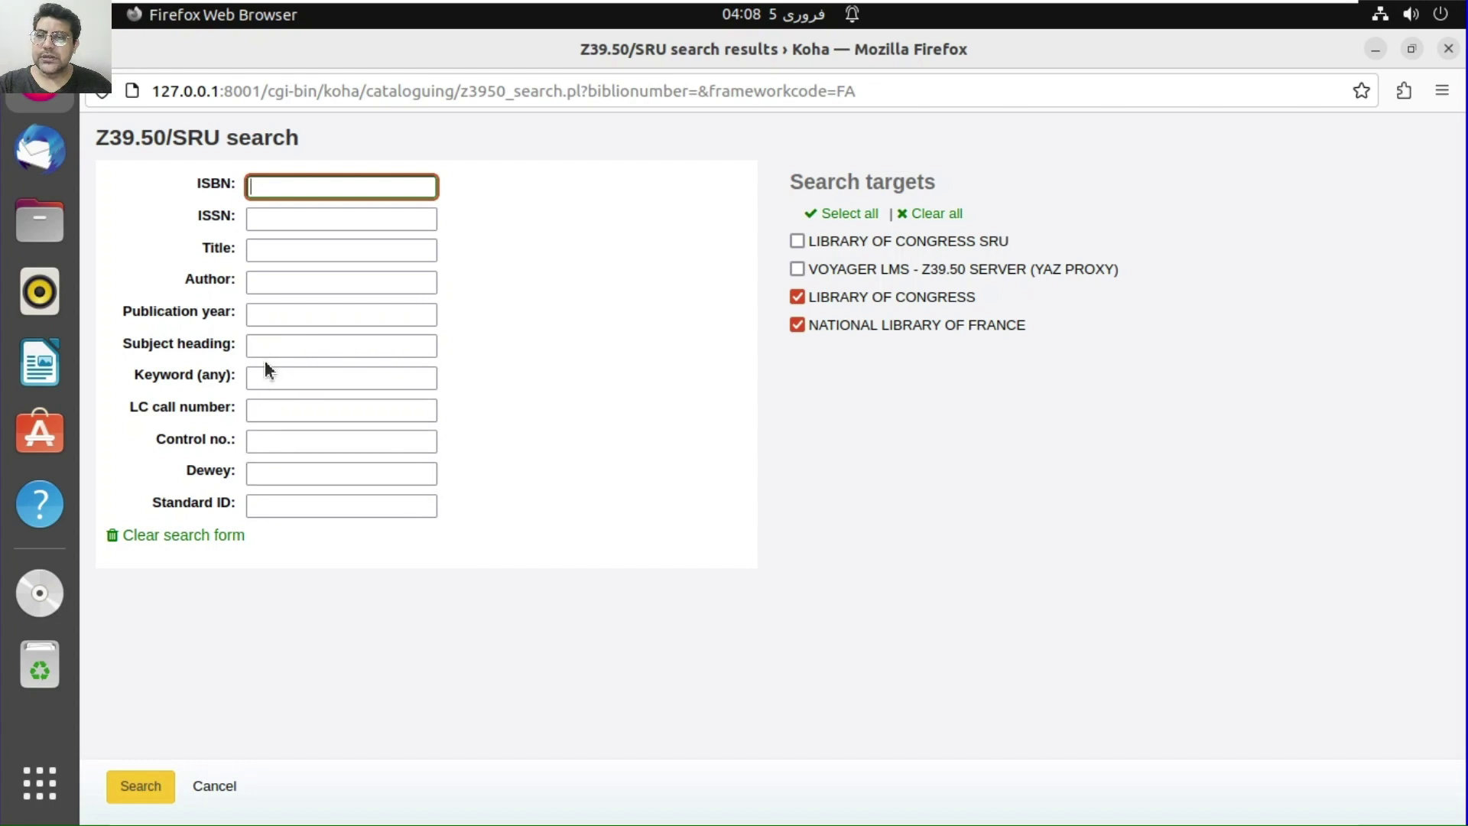
{"action": "left_click", "coordinate": [828, 326]}
{"action": "left_click", "coordinate": [818, 240]}
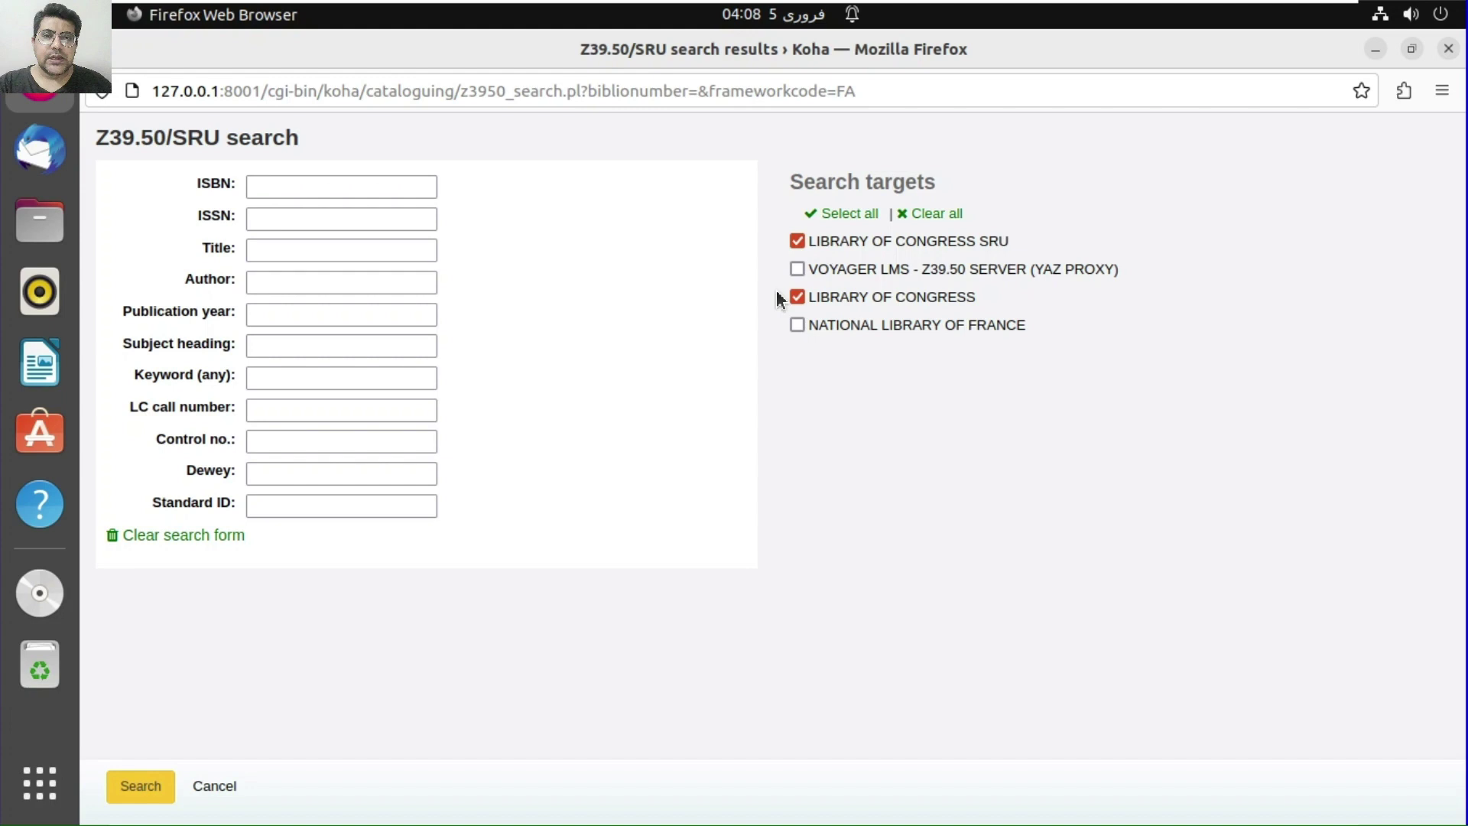
{"action": "left_click", "coordinate": [289, 250]}
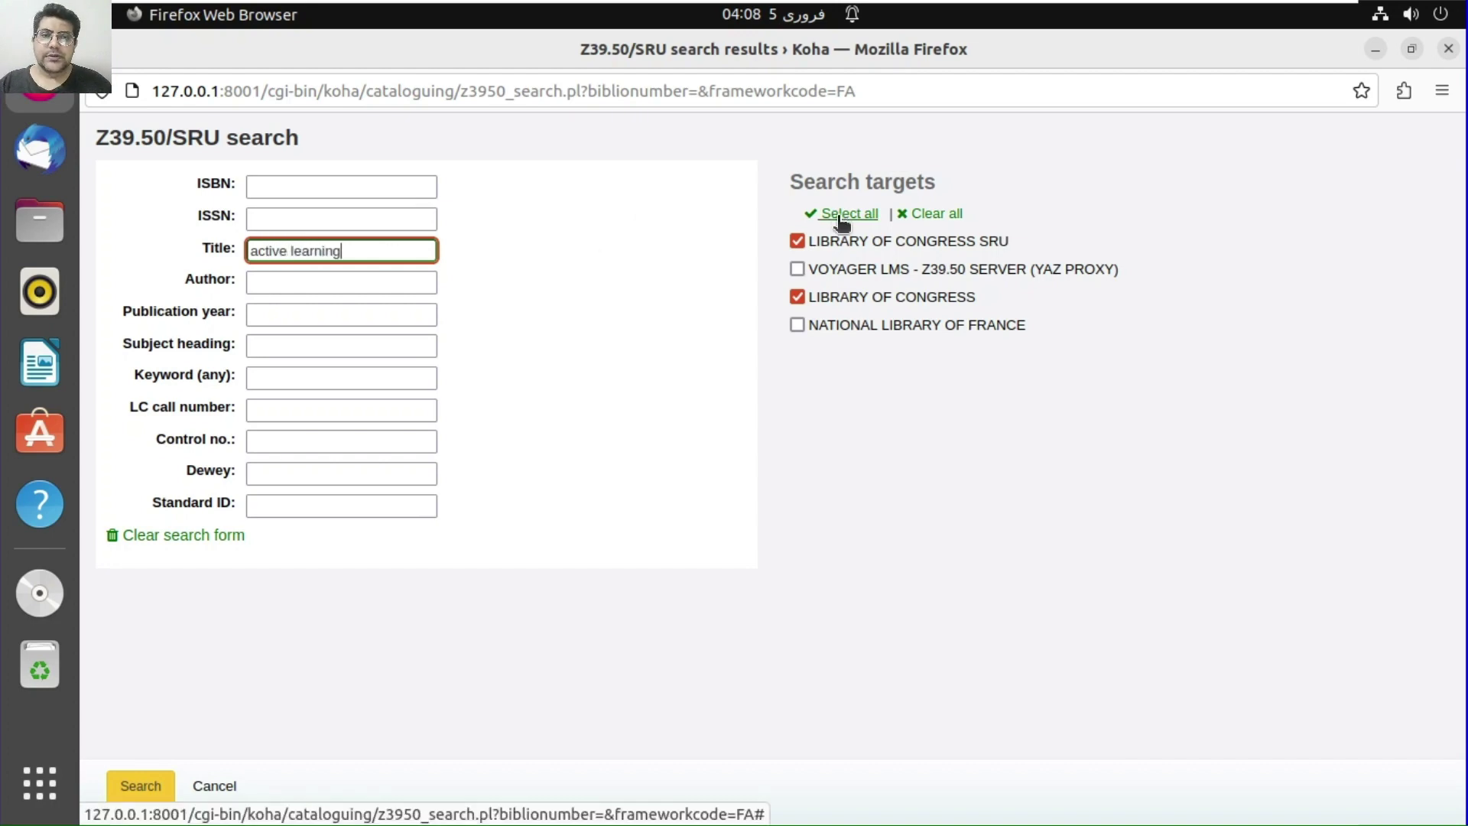
{"action": "left_click", "coordinate": [835, 241]}
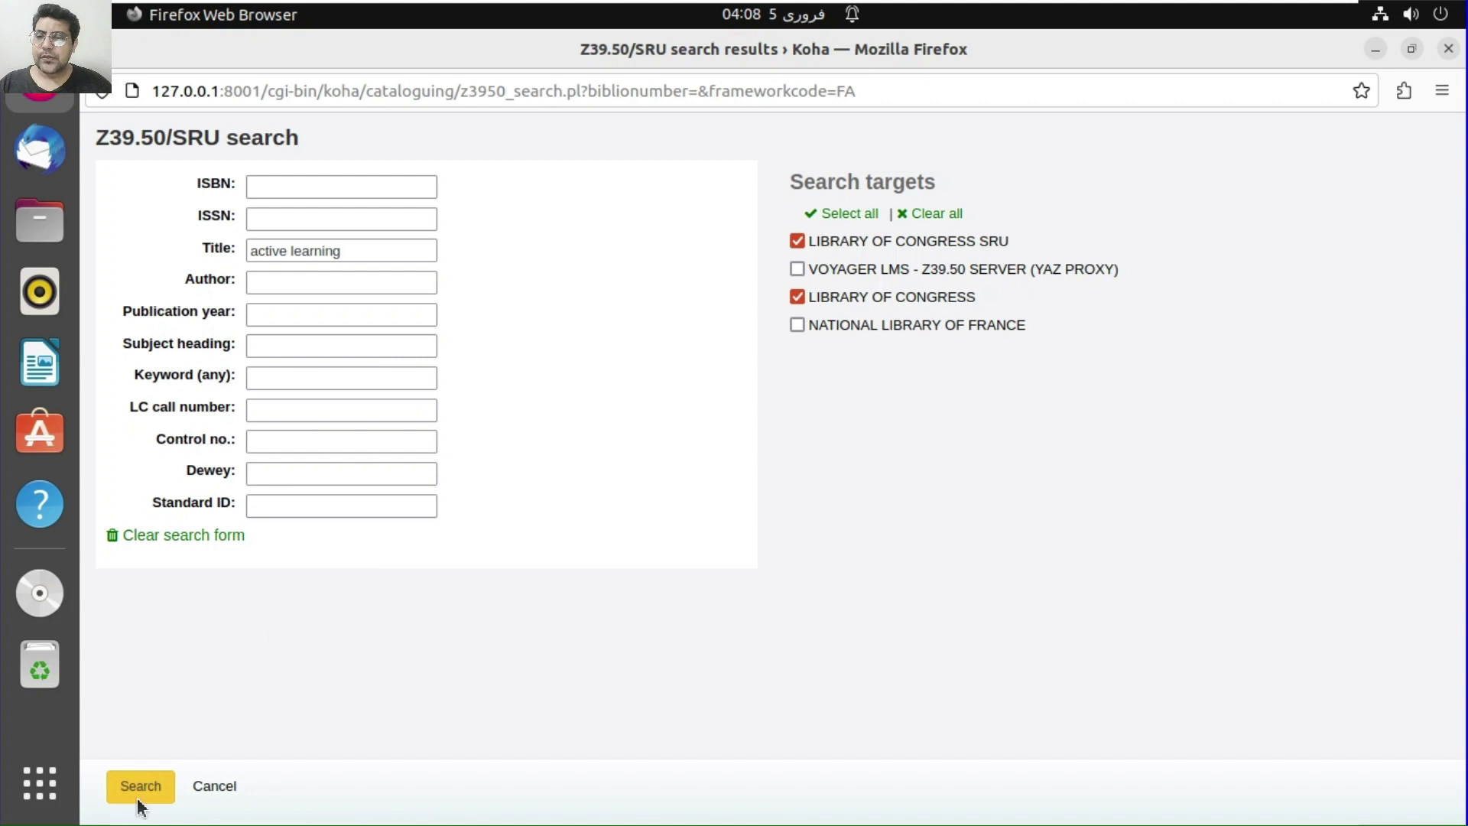
{"action": "left_click", "coordinate": [820, 238]}
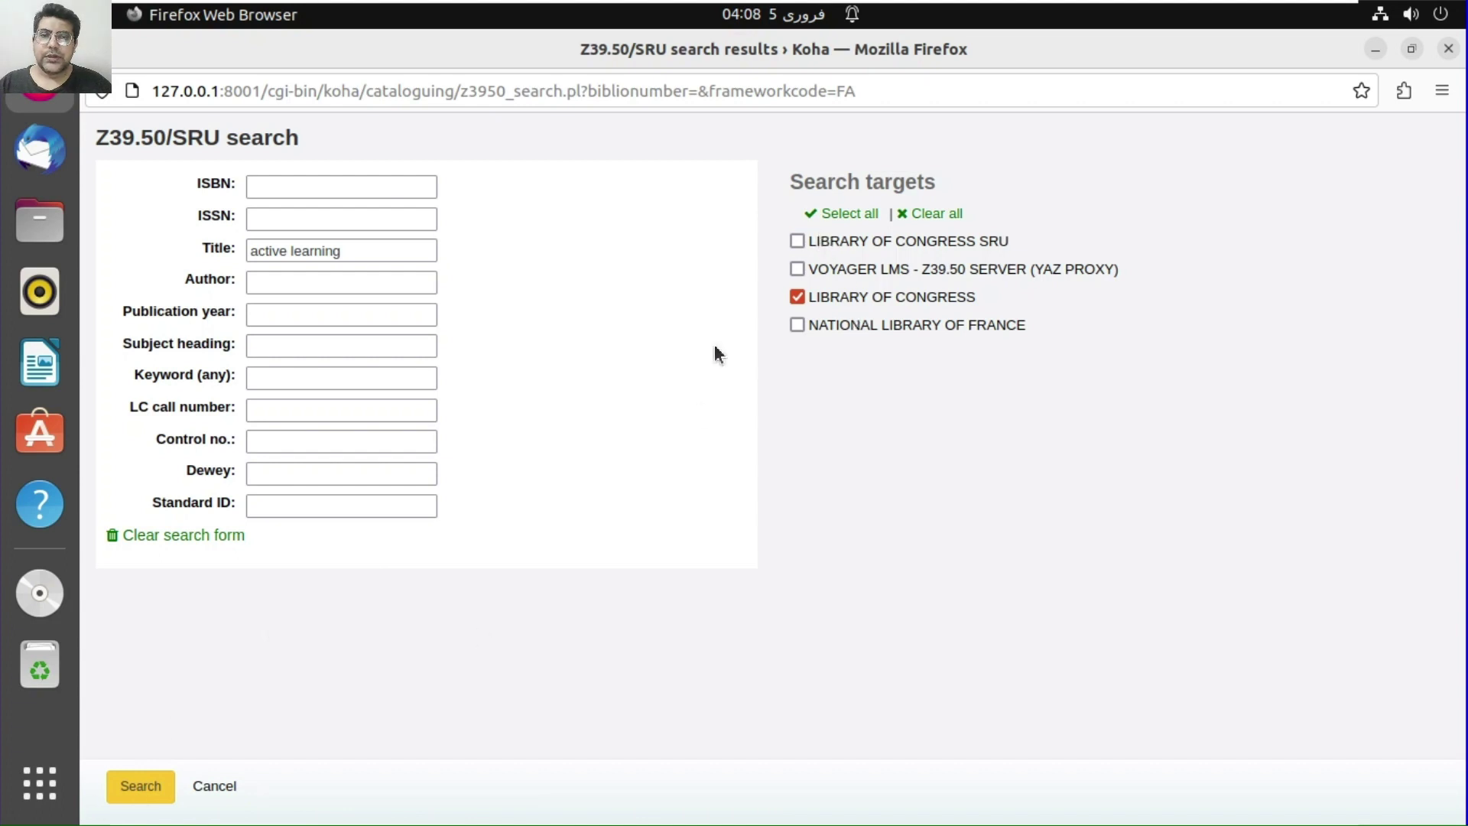
{"action": "left_click", "coordinate": [136, 785]}
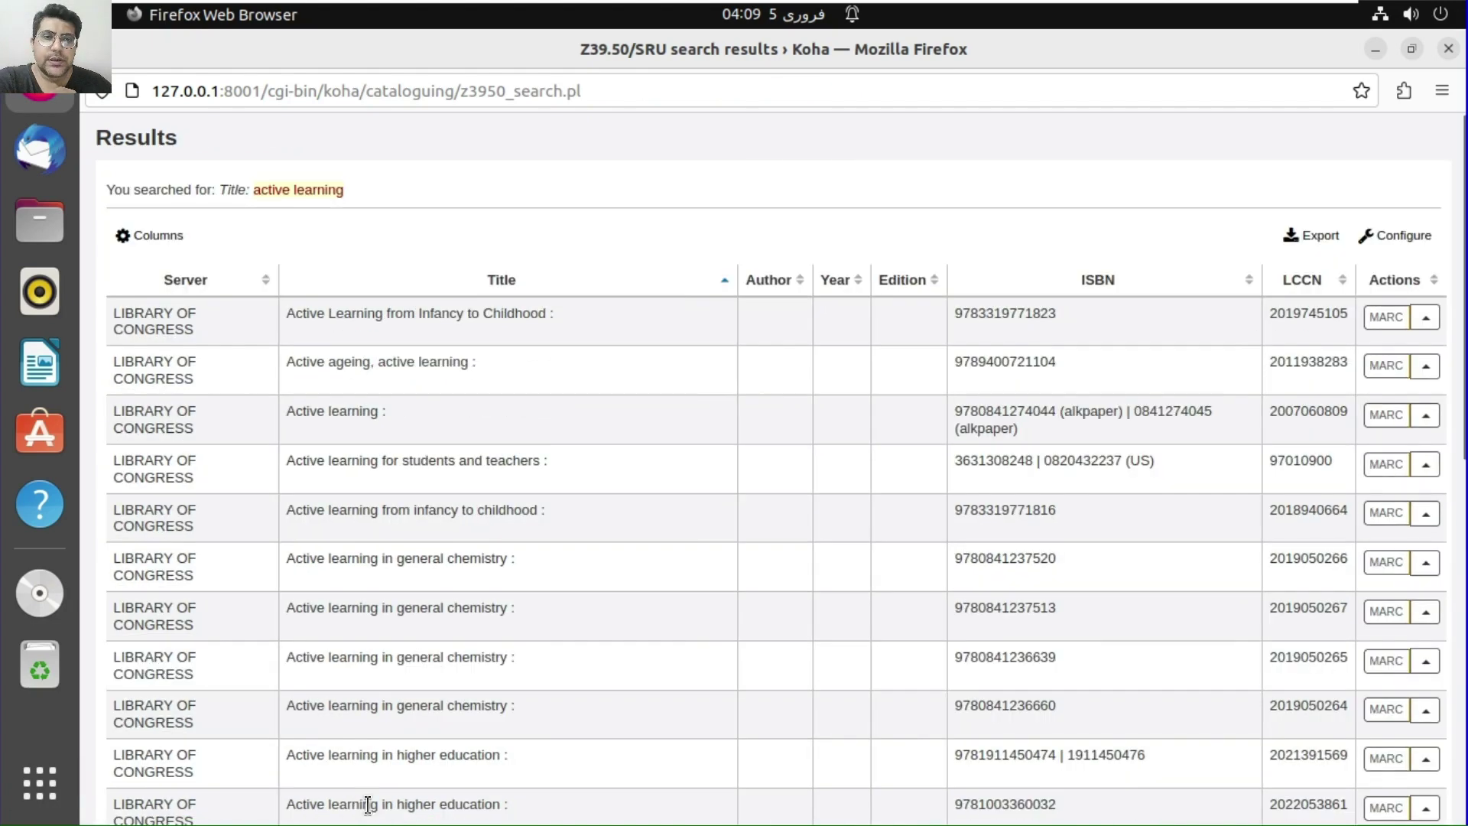
Look through the search results and examine the MARC preview of "Active ageing, active learning"
{"action": "scroll", "coordinate": [918, 615], "scroll_direction": "down", "scroll_amount": 5}
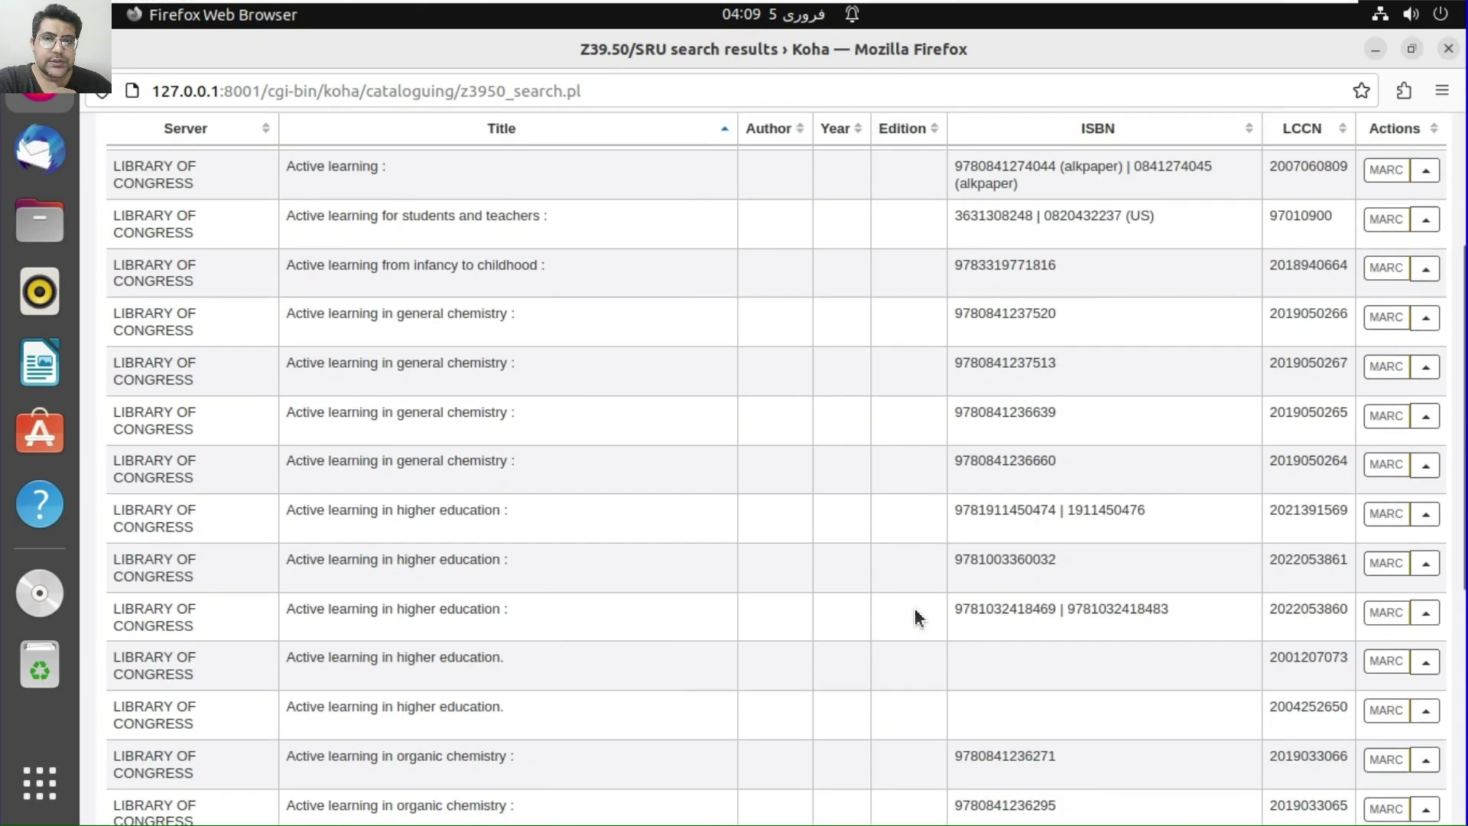
{"action": "scroll", "coordinate": [916, 604], "scroll_direction": "down", "scroll_amount": 3}
{"action": "scroll", "coordinate": [916, 604], "scroll_direction": "up", "scroll_amount": 10}
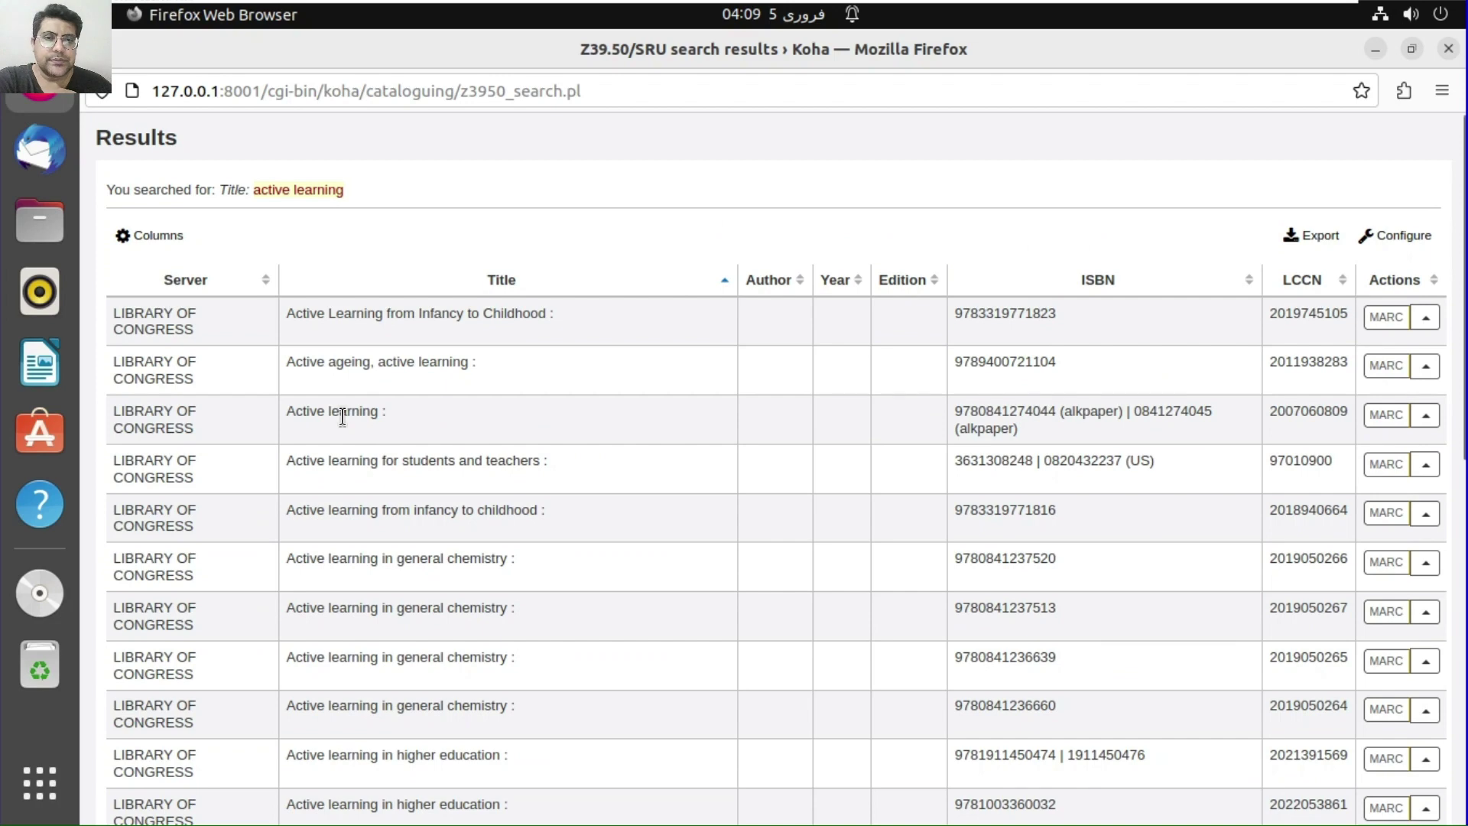
{"action": "left_click_drag", "start_coordinate": [1063, 412], "coordinate": [956, 410]}
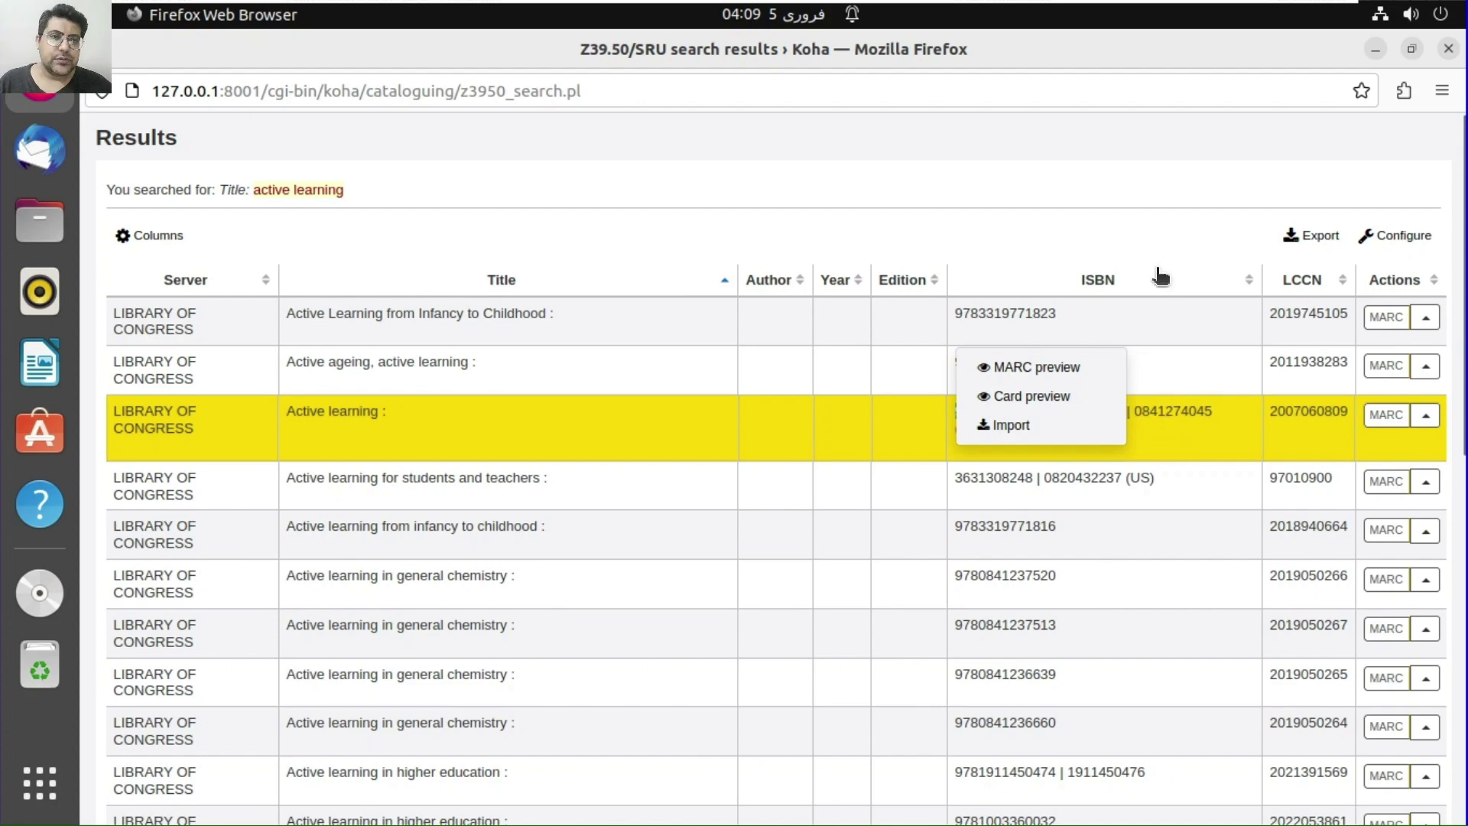
{"action": "left_click", "coordinate": [673, 379]}
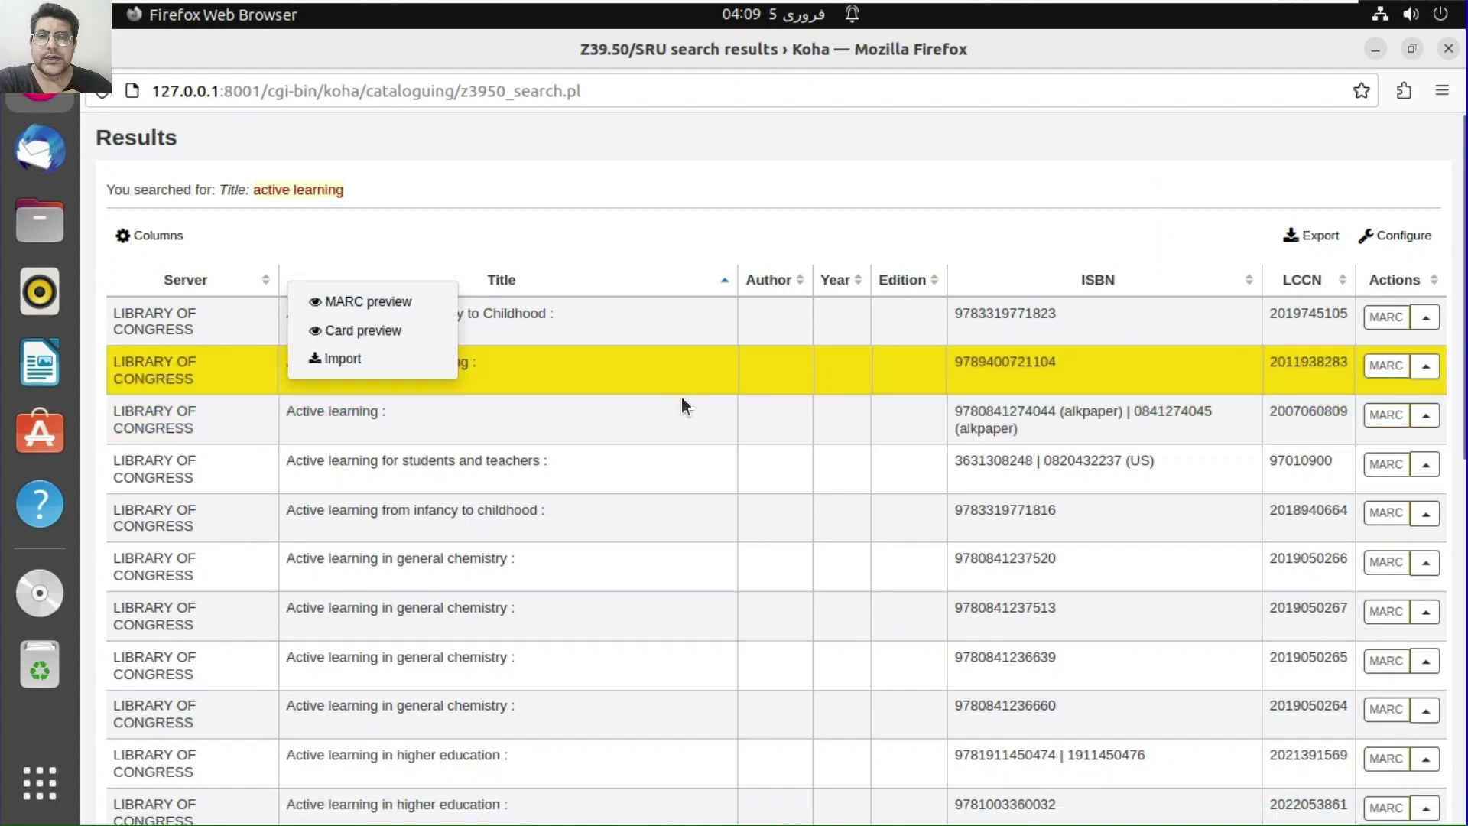
{"action": "left_click", "coordinate": [1376, 367]}
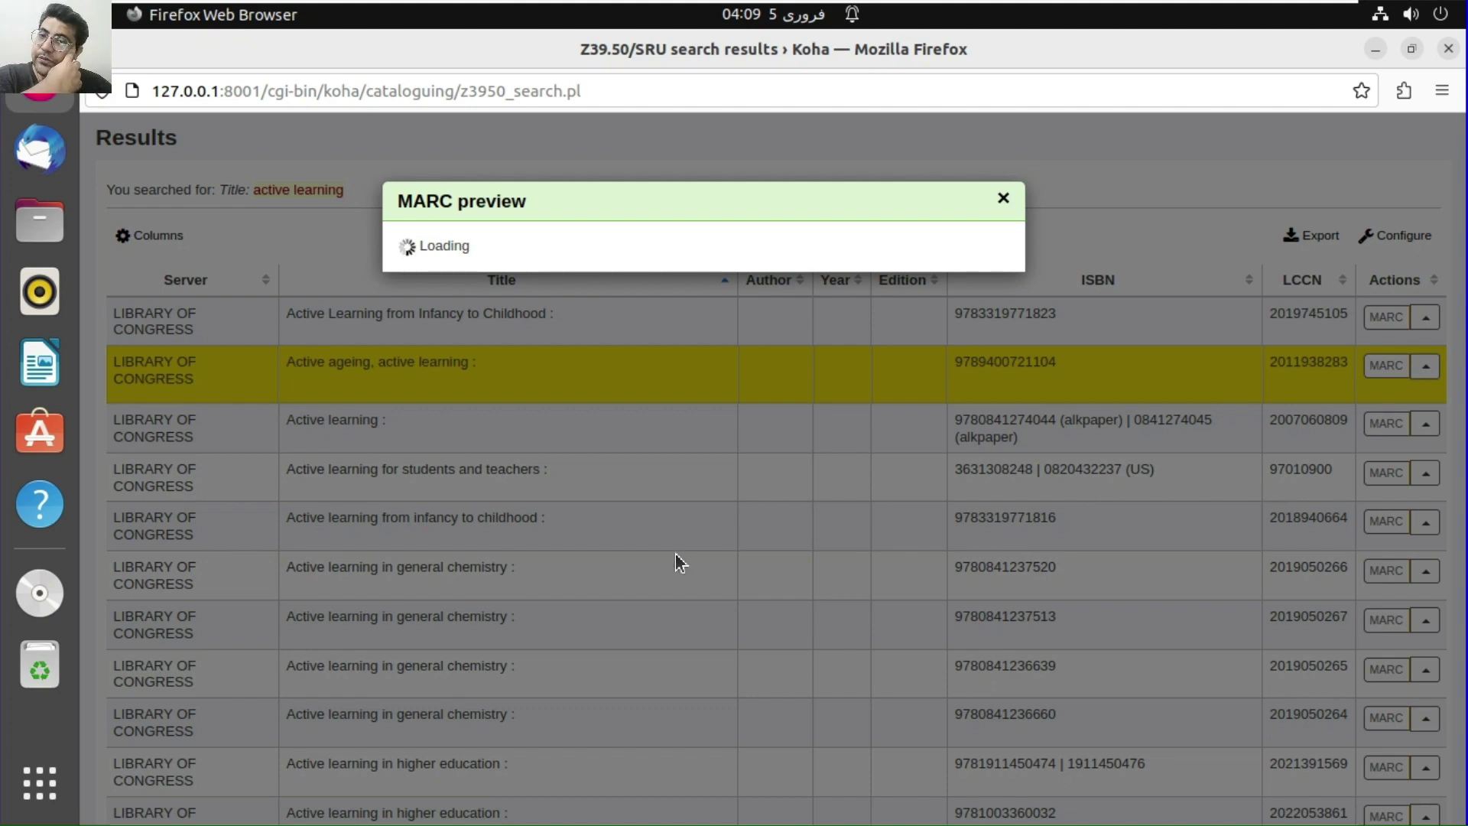
{"action": "scroll", "coordinate": [709, 504], "scroll_direction": "down", "scroll_amount": 2}
{"action": "scroll", "coordinate": [708, 497], "scroll_direction": "down", "scroll_amount": 15}
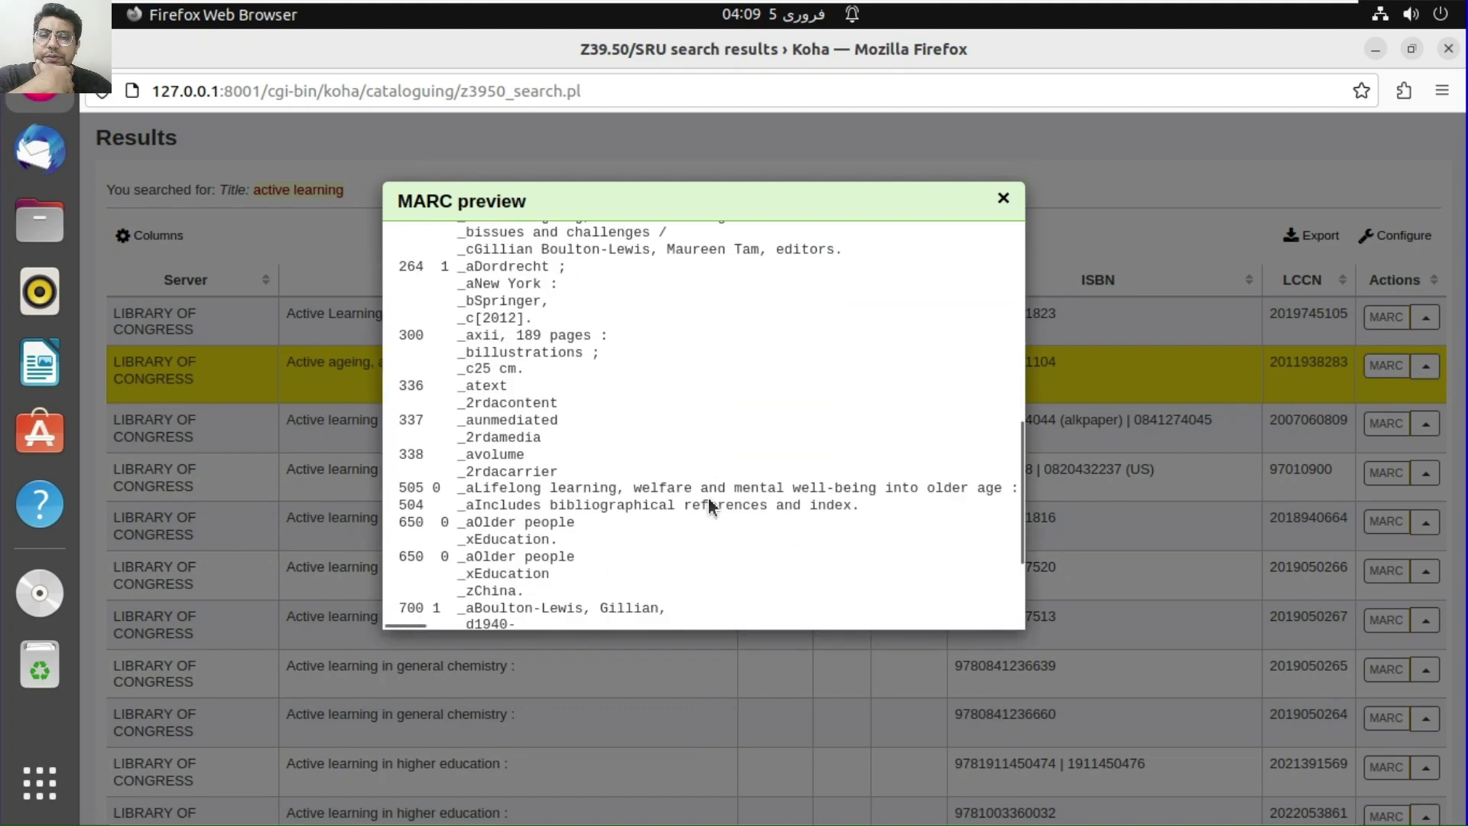
{"action": "left_click", "coordinate": [1003, 200]}
Examine the card preview of "Active ageing, active learning" and close it
{"action": "left_click", "coordinate": [1094, 371]}
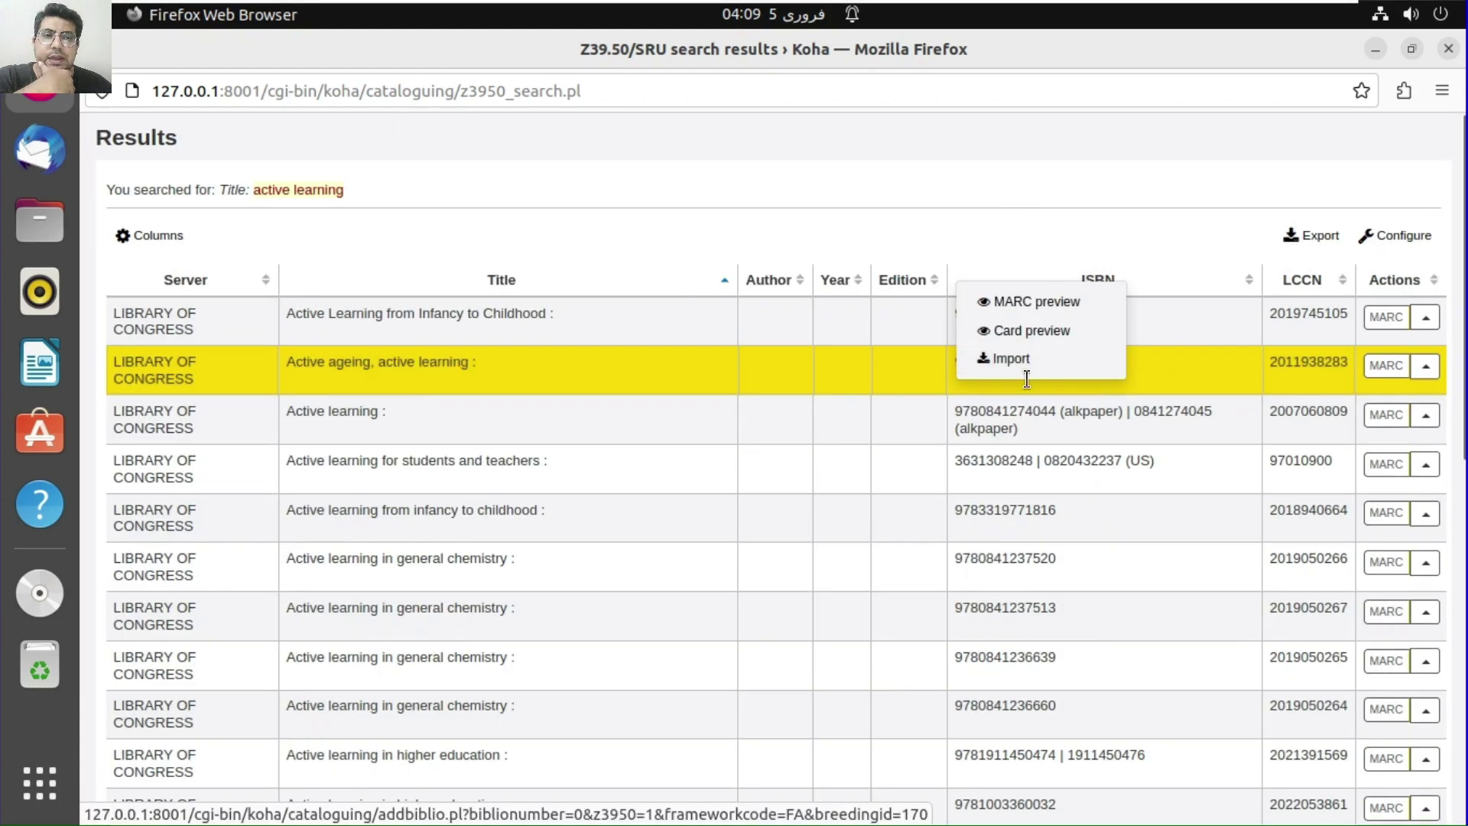
{"action": "left_click", "coordinate": [1047, 329]}
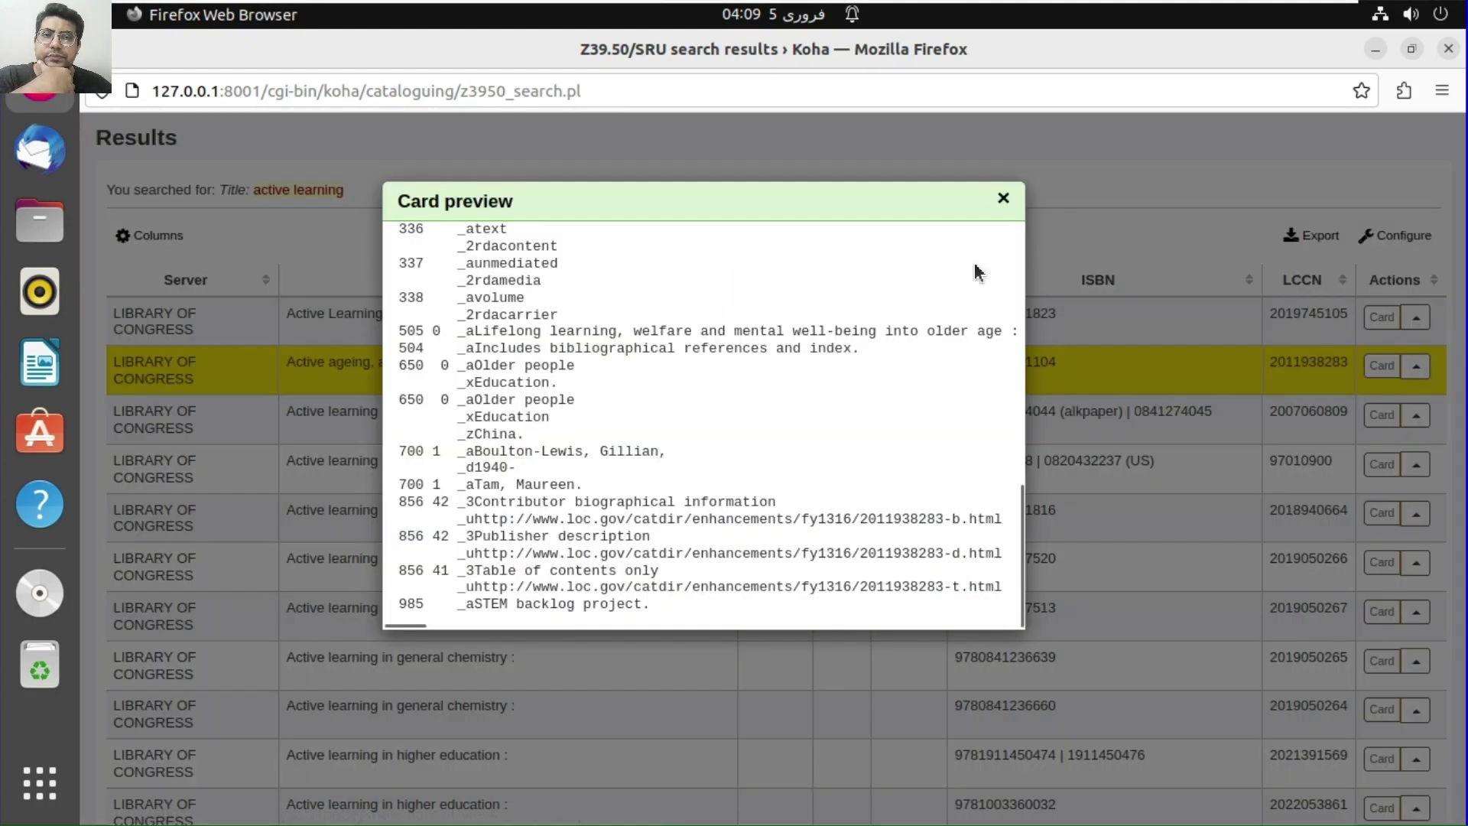
{"action": "left_click", "coordinate": [999, 206]}
{"action": "left_click", "coordinate": [1045, 382]}
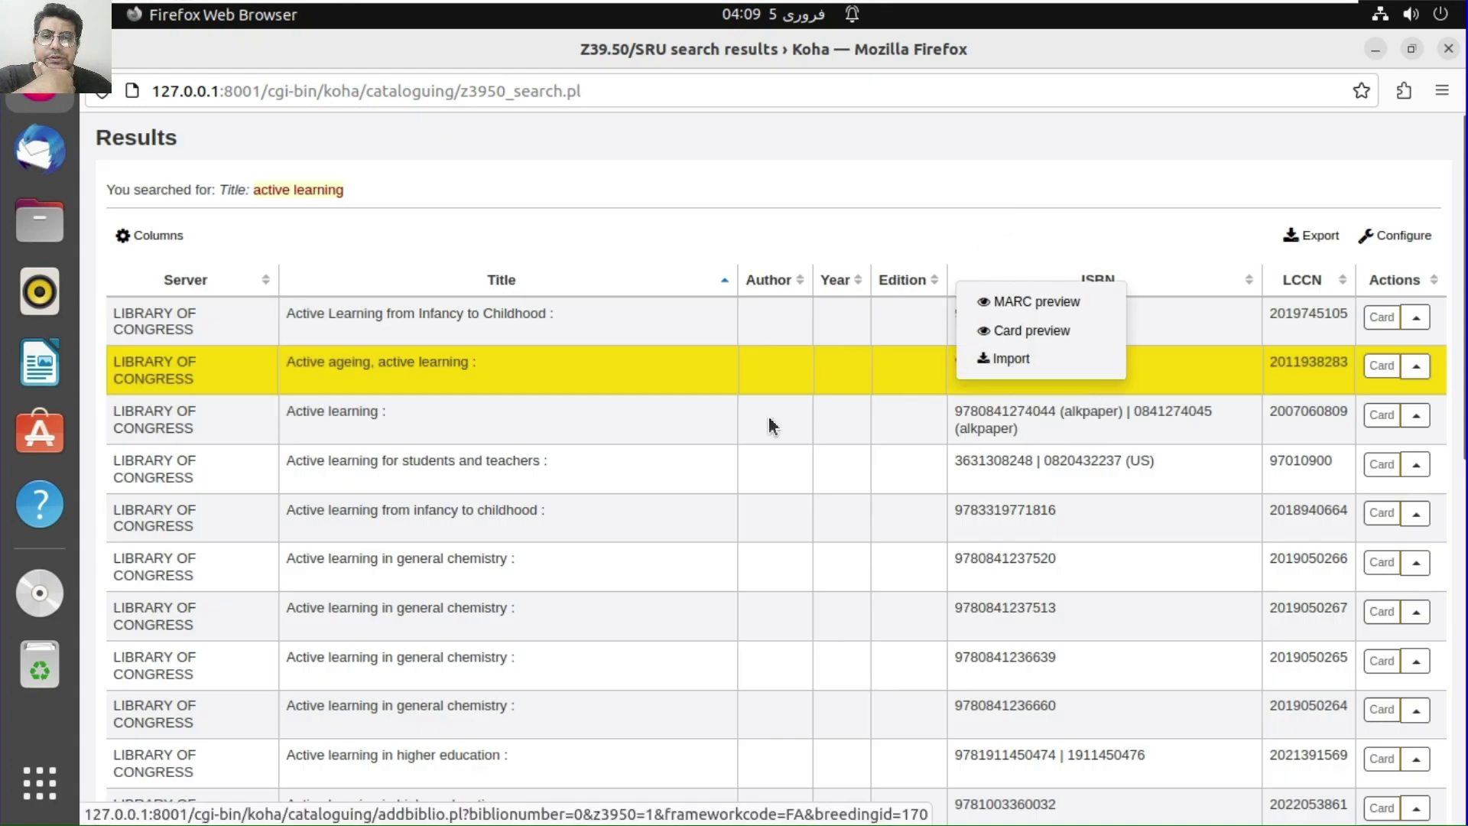
{"action": "left_click", "coordinate": [693, 419]}
{"action": "left_click", "coordinate": [337, 407]}
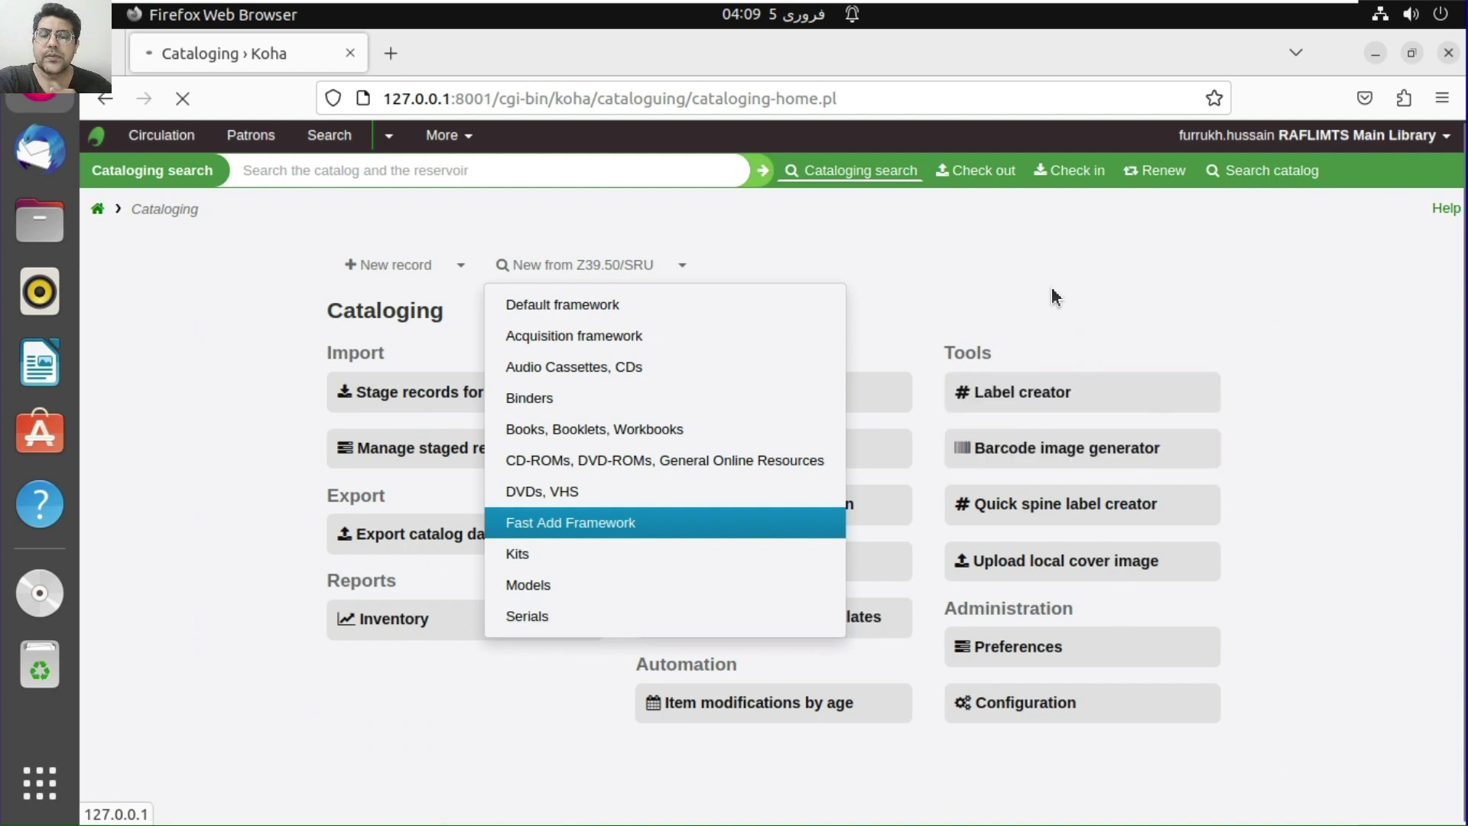
{"action": "left_click", "coordinate": [576, 526]}
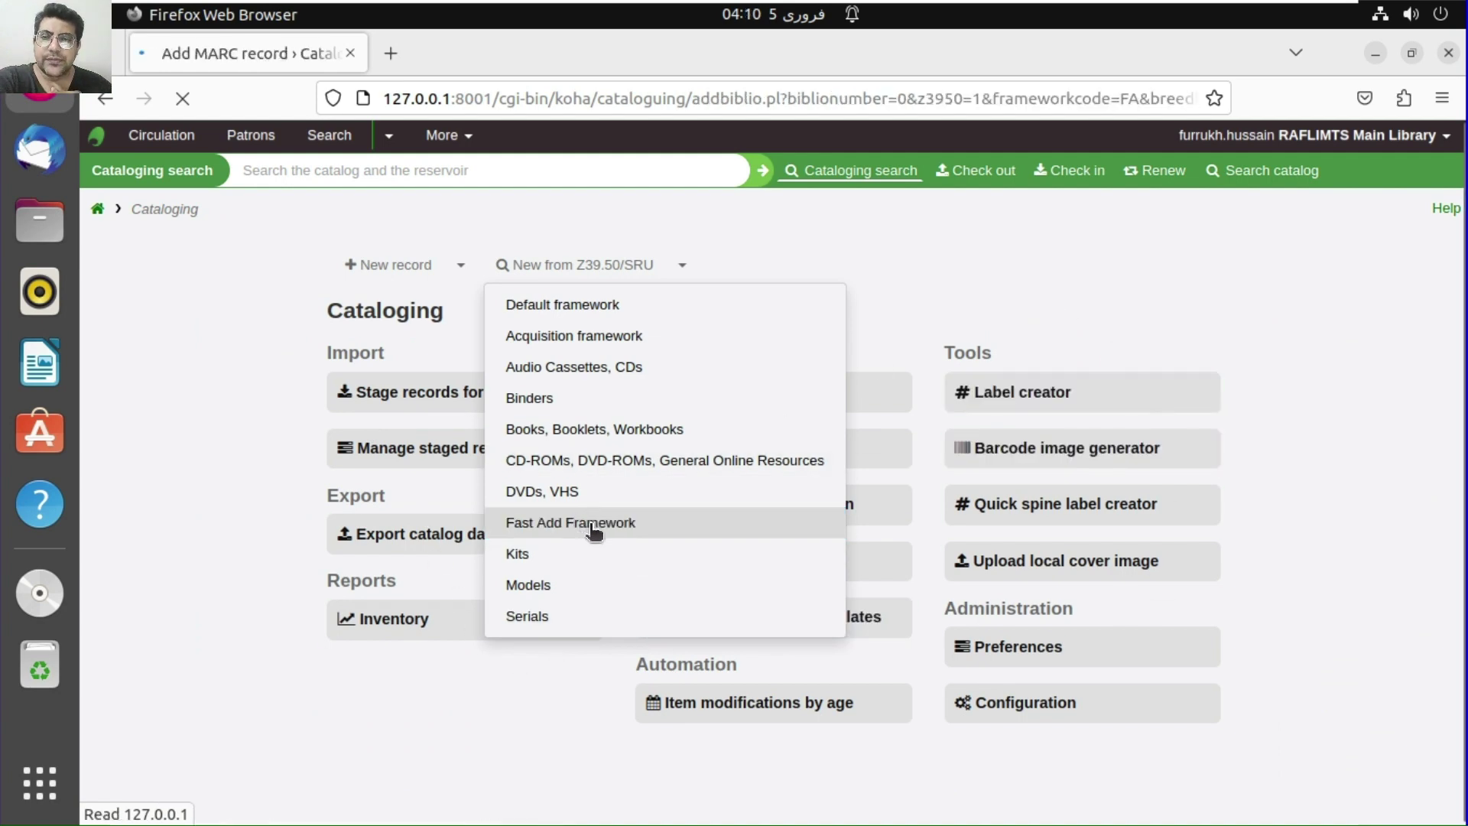
{"action": "scroll", "coordinate": [863, 523], "scroll_direction": "down", "scroll_amount": 15}
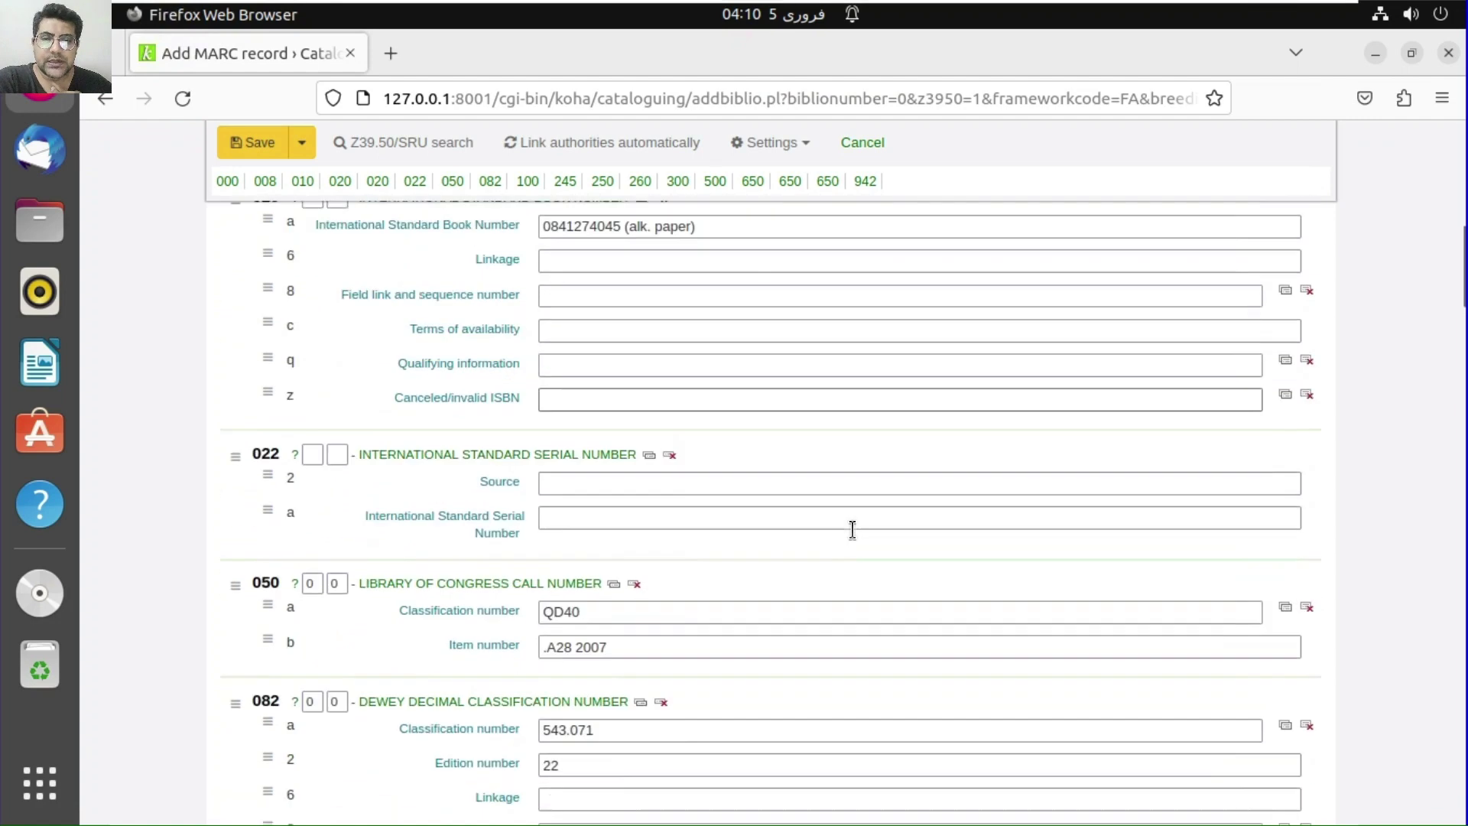
{"action": "scroll", "coordinate": [852, 532], "scroll_direction": "down", "scroll_amount": 4}
{"action": "scroll", "coordinate": [852, 531], "scroll_direction": "up", "scroll_amount": 4}
{"action": "scroll", "coordinate": [841, 551], "scroll_direction": "down", "scroll_amount": 3}
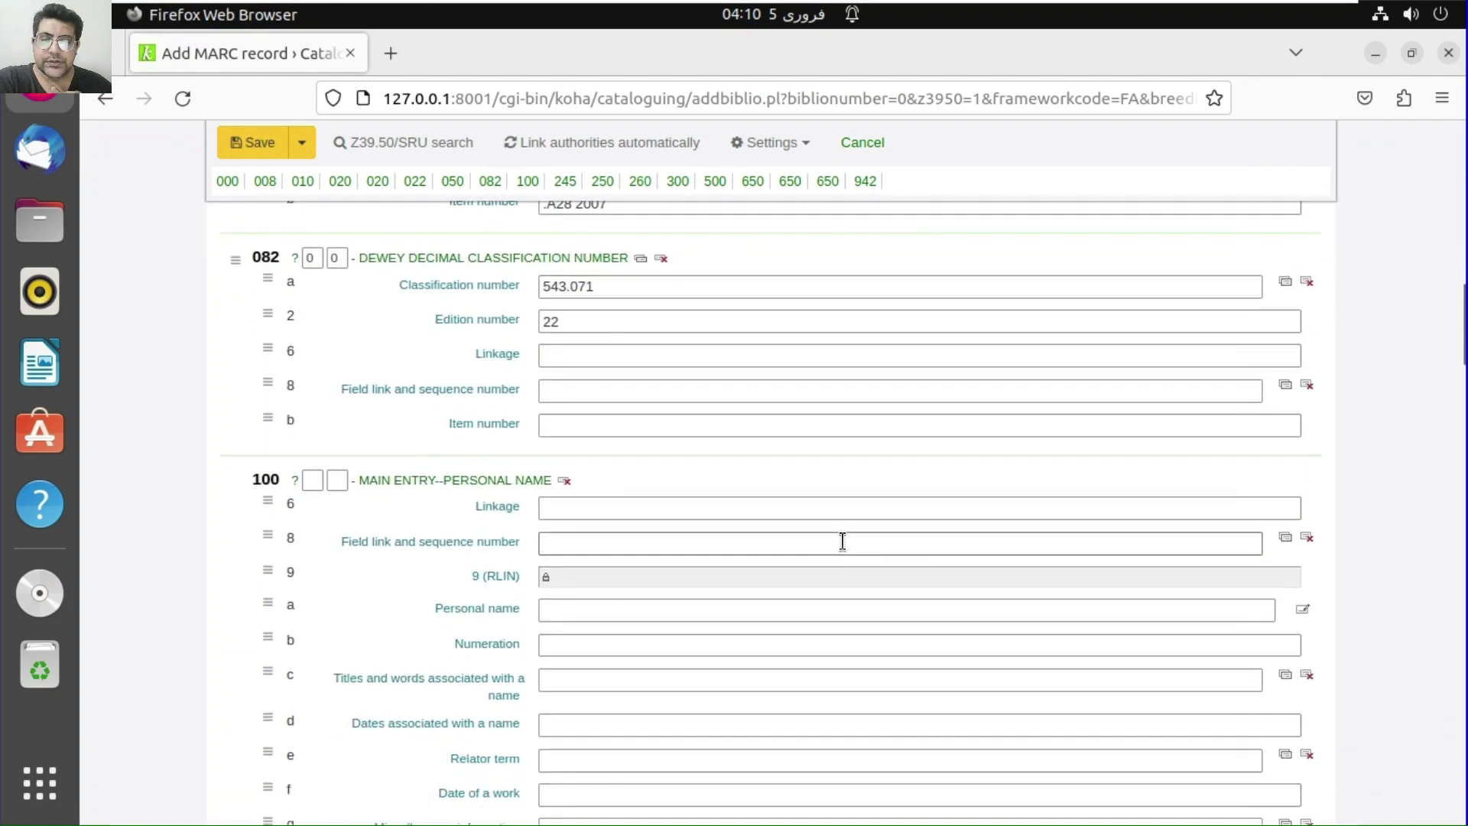
Review the imported record's filled-in title, publication, subject and classification fields down to field 942
{"action": "scroll", "coordinate": [842, 540], "scroll_direction": "down", "scroll_amount": 10}
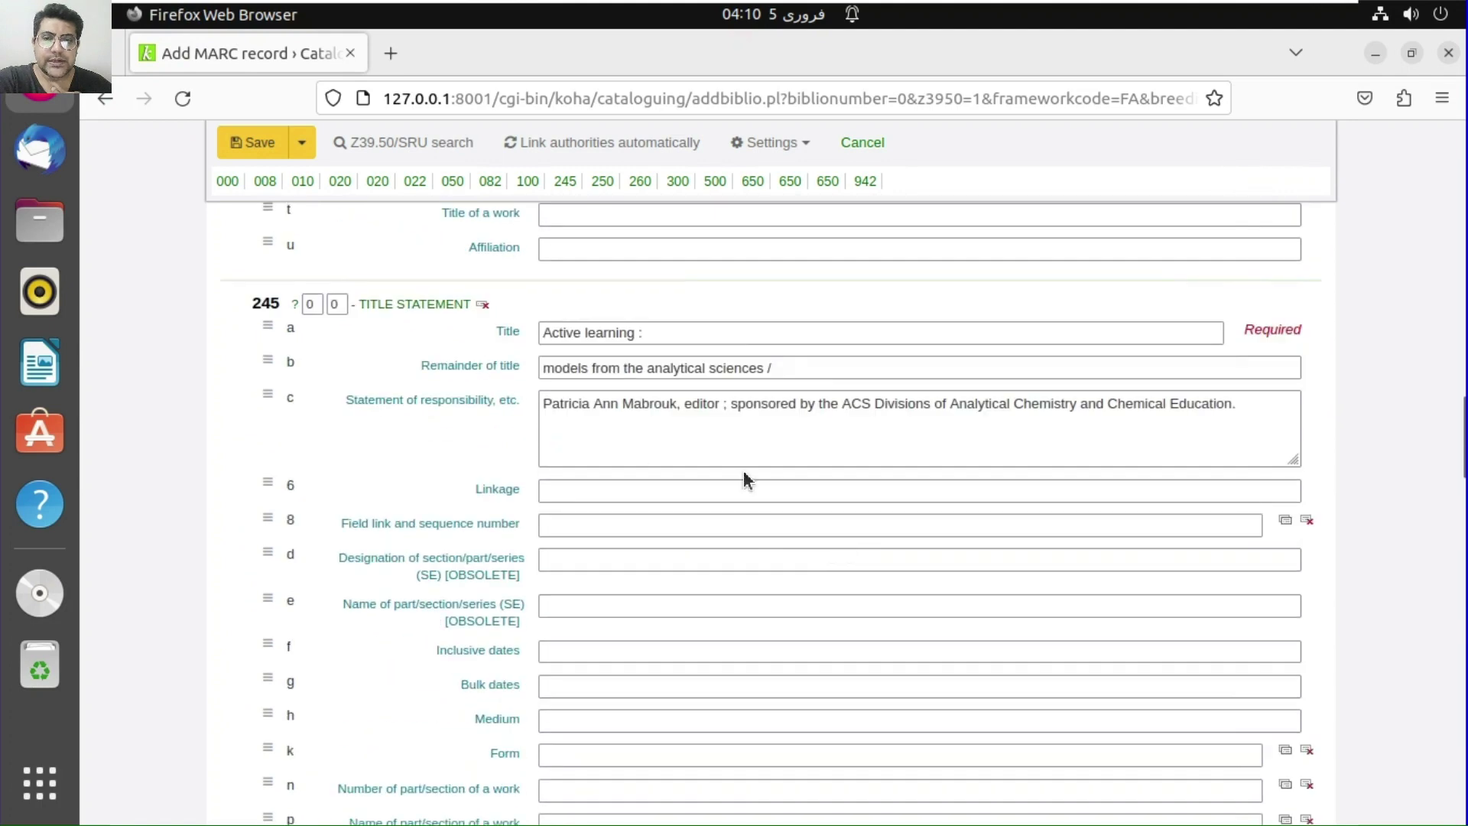
{"action": "scroll", "coordinate": [737, 502], "scroll_direction": "down", "scroll_amount": 12}
{"action": "scroll", "coordinate": [737, 522], "scroll_direction": "down", "scroll_amount": 6}
{"action": "scroll", "coordinate": [740, 532], "scroll_direction": "down", "scroll_amount": 10}
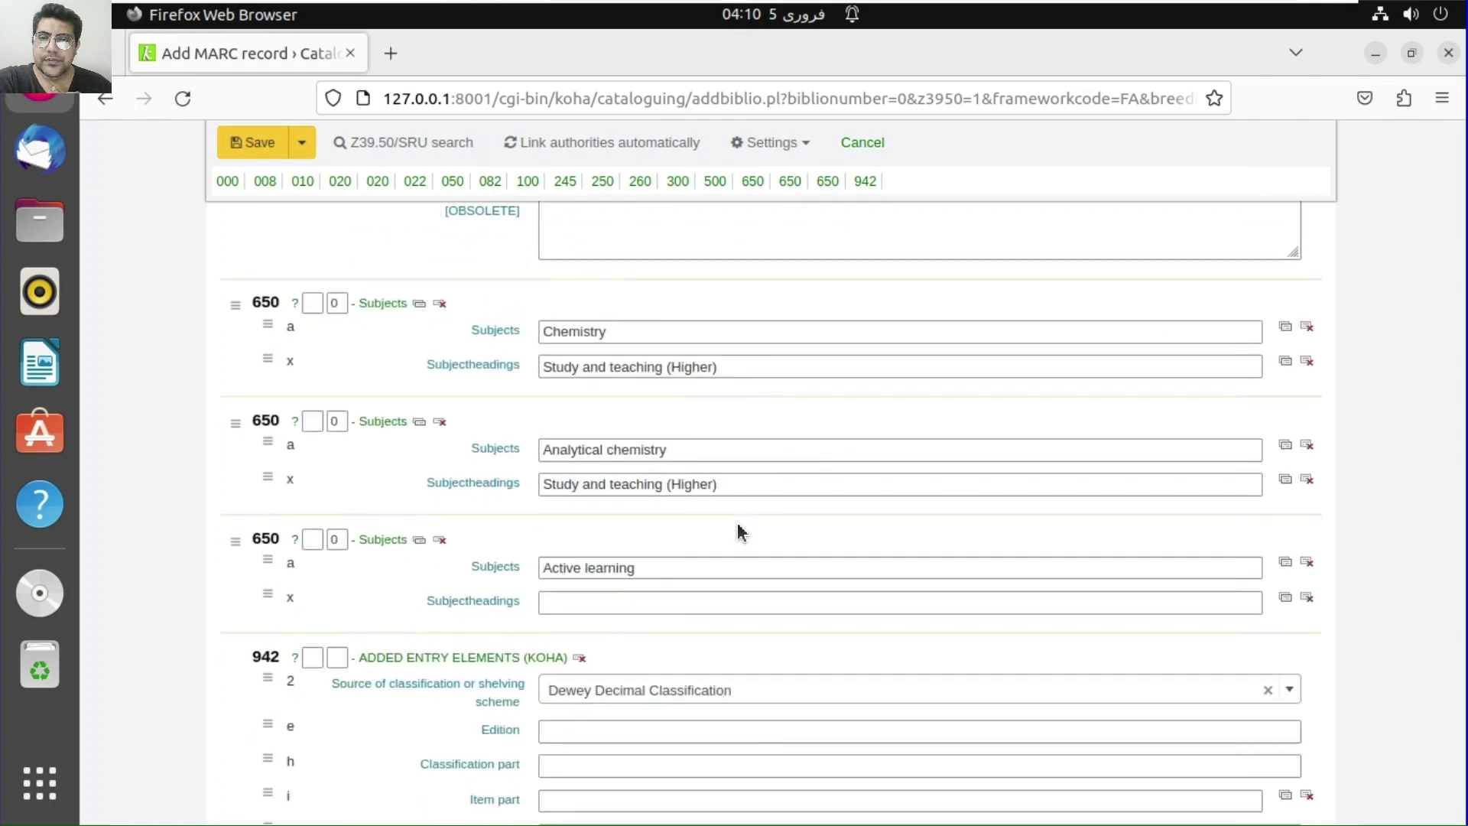
{"action": "scroll", "coordinate": [739, 530], "scroll_direction": "down", "scroll_amount": 3}
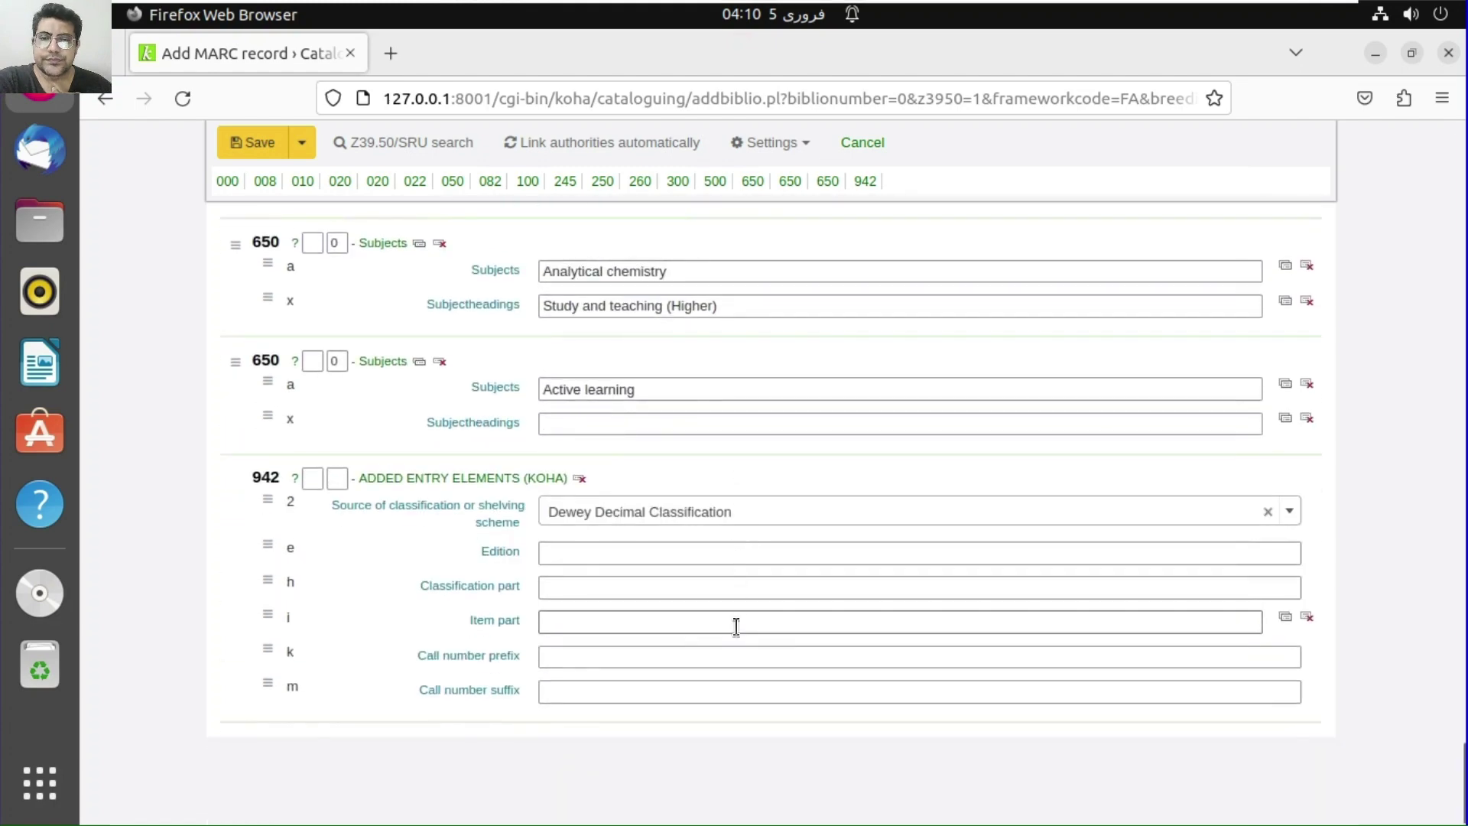
{"action": "scroll", "coordinate": [744, 612], "scroll_direction": "up", "scroll_amount": 20}
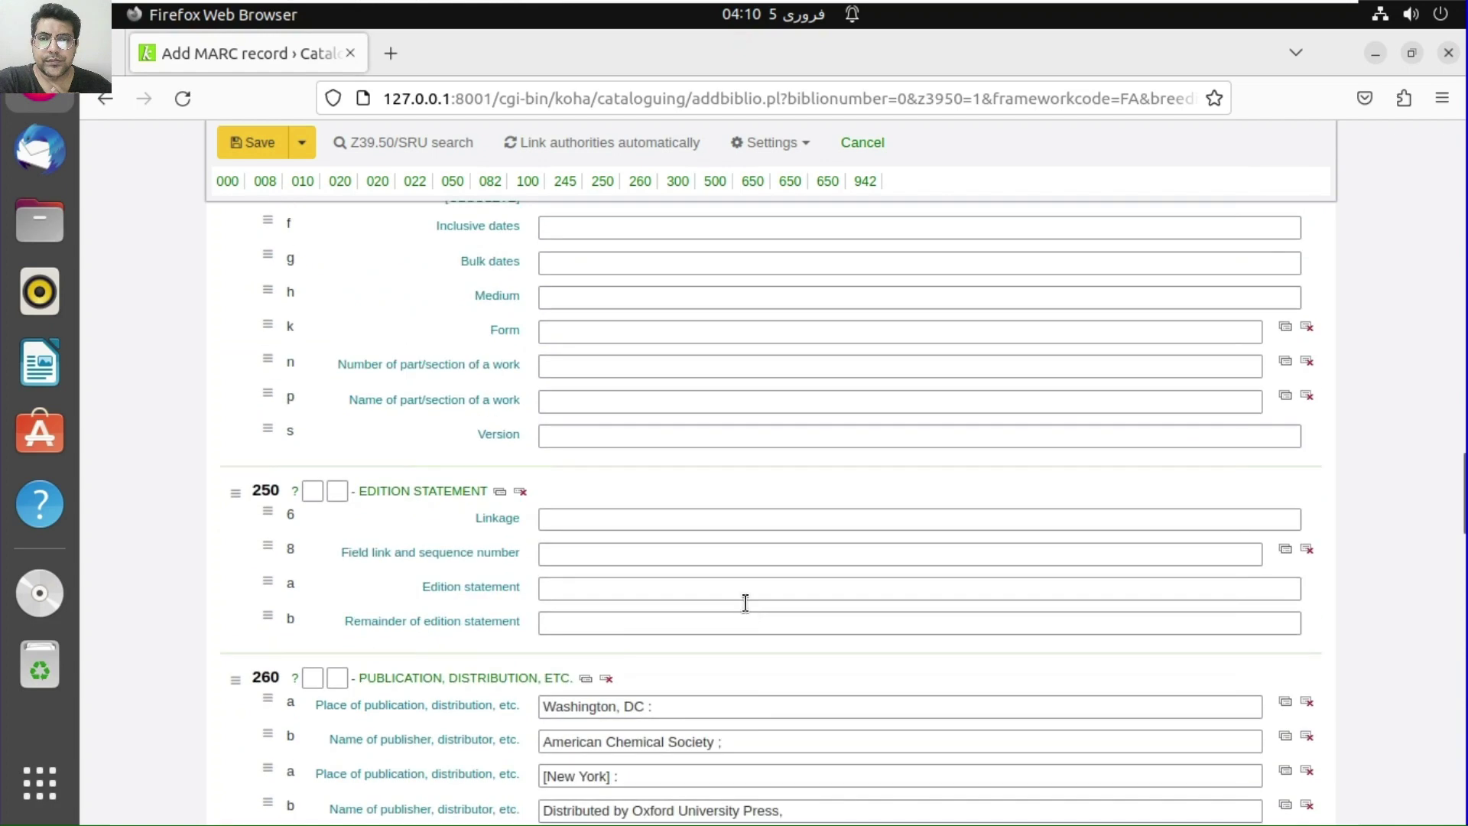
{"action": "scroll", "coordinate": [745, 603], "scroll_direction": "up", "scroll_amount": 15}
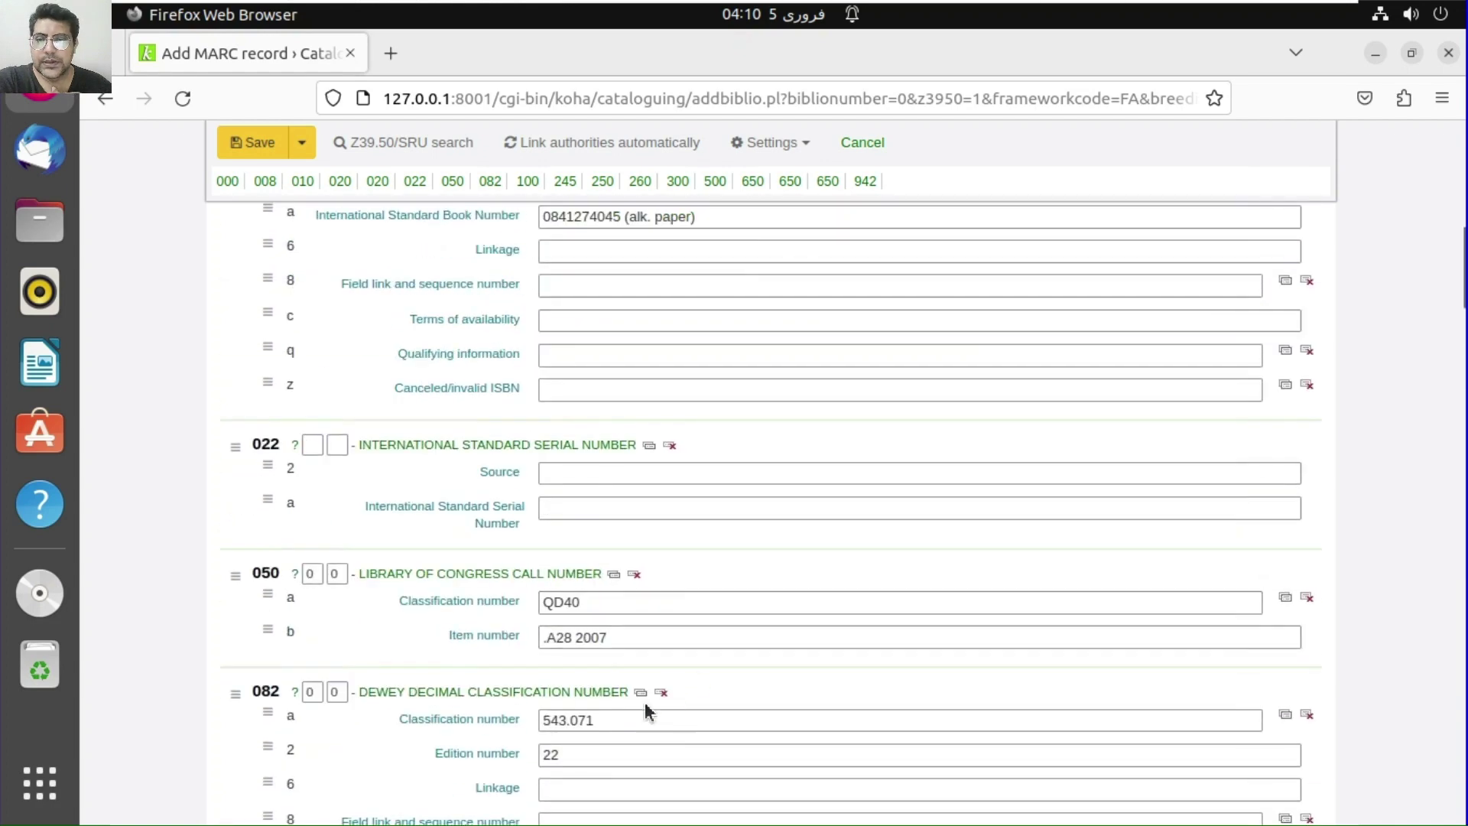
Clear the Dewey classification number and its edition number in field 082
{"action": "scroll", "coordinate": [596, 722], "scroll_direction": "down", "scroll_amount": 2}
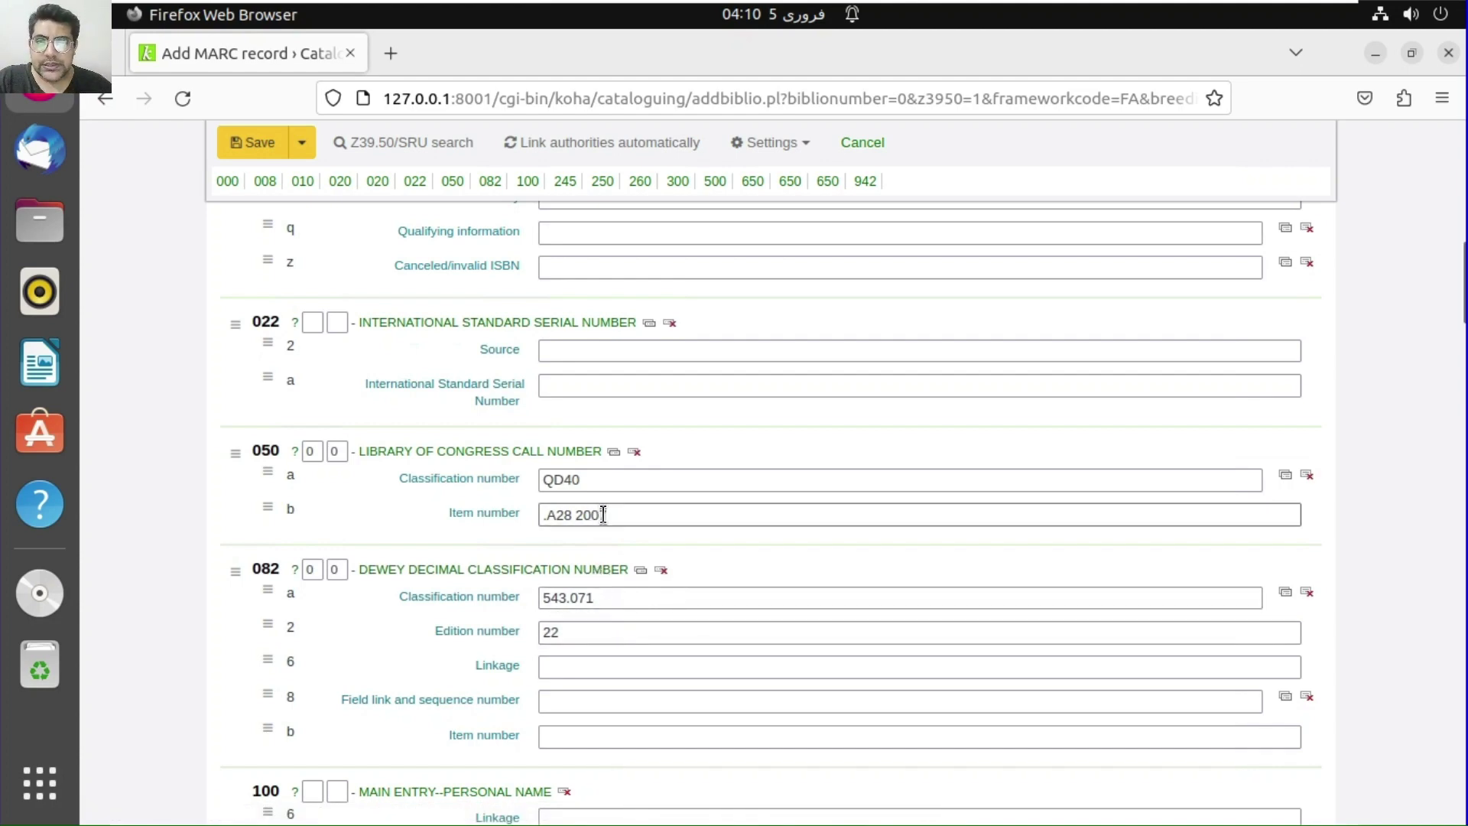
{"action": "left_click", "coordinate": [600, 603]}
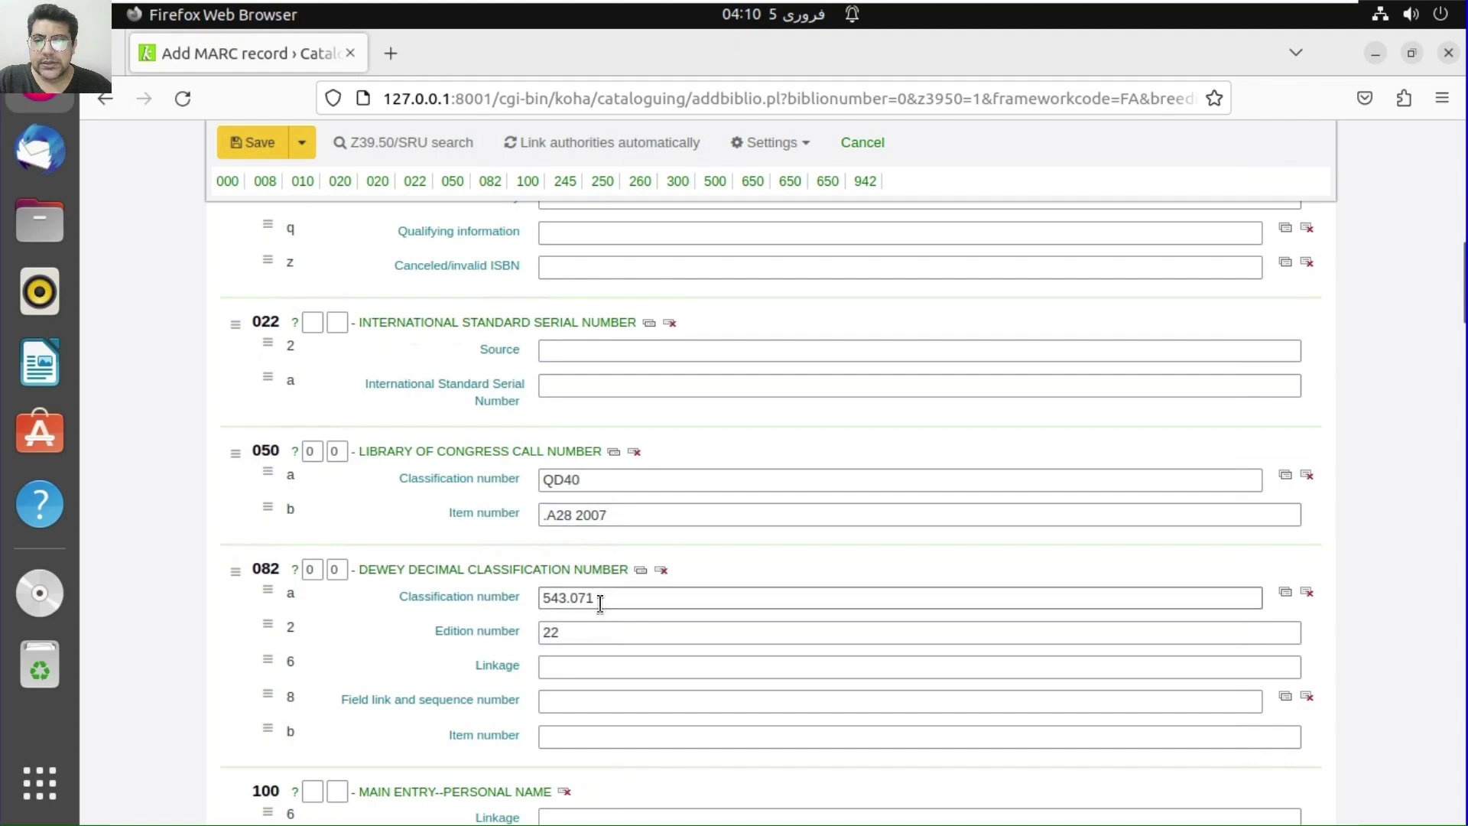
{"action": "left_click_drag", "start_coordinate": [600, 603], "coordinate": [524, 593]}
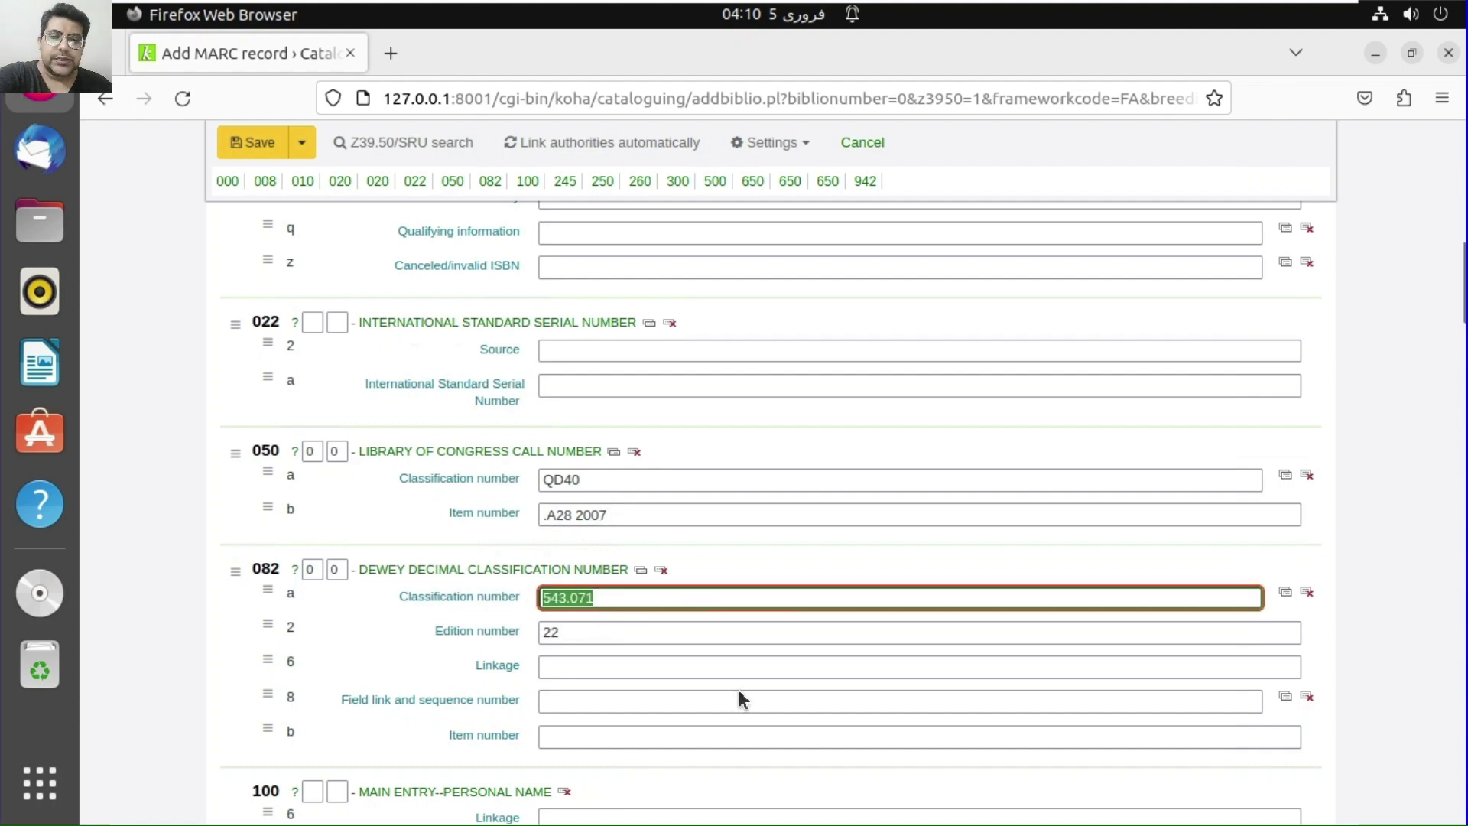
{"action": "key", "text": "BackSpace"}
{"action": "key", "text": "Tab"}
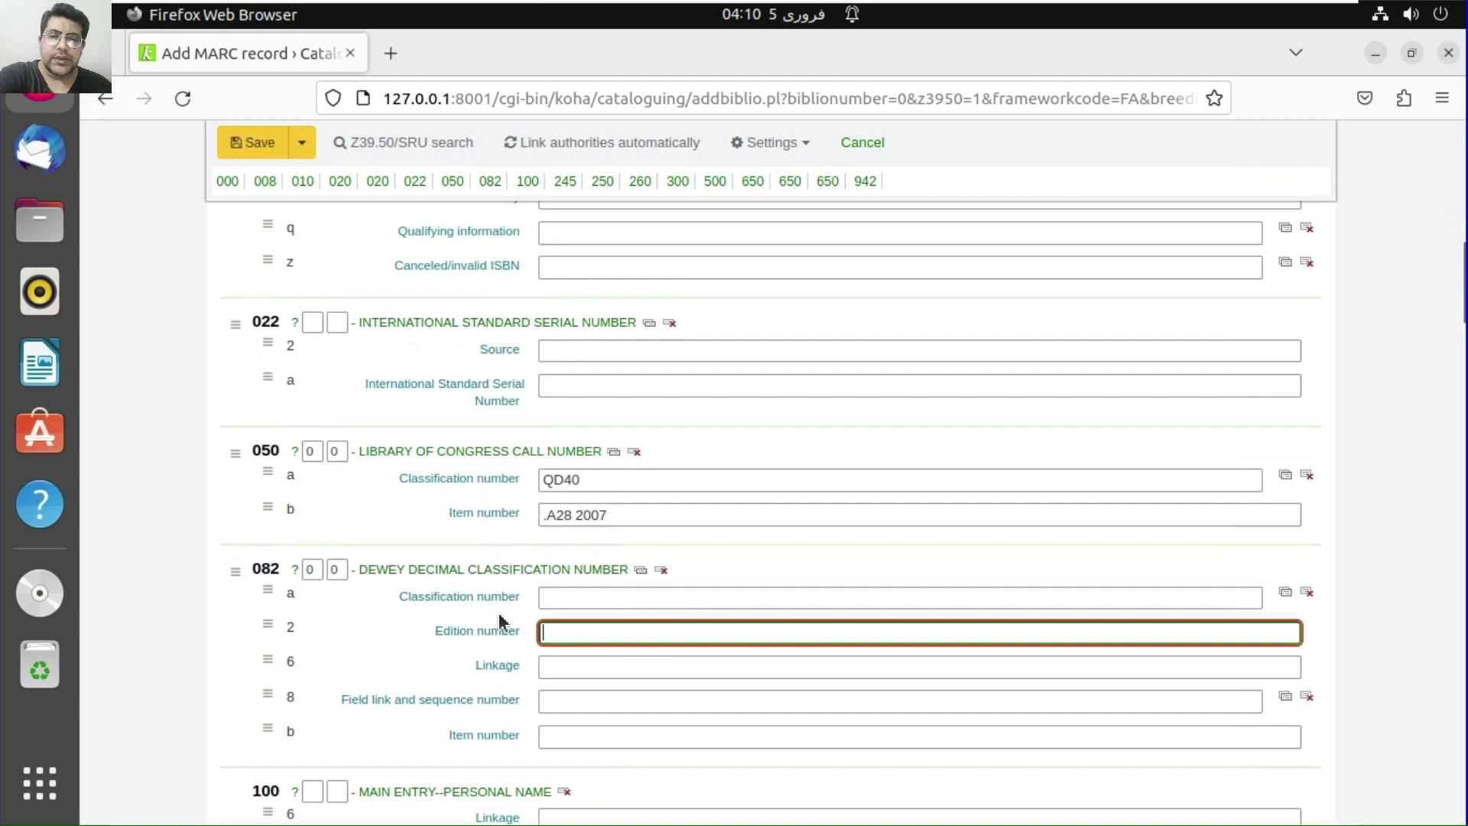
Check both ISBN fields, highlighting the "(alk. paper)" note in the second one
{"action": "scroll", "coordinate": [586, 682], "scroll_direction": "up", "scroll_amount": 3}
{"action": "scroll", "coordinate": [582, 688], "scroll_direction": "up", "scroll_amount": 2}
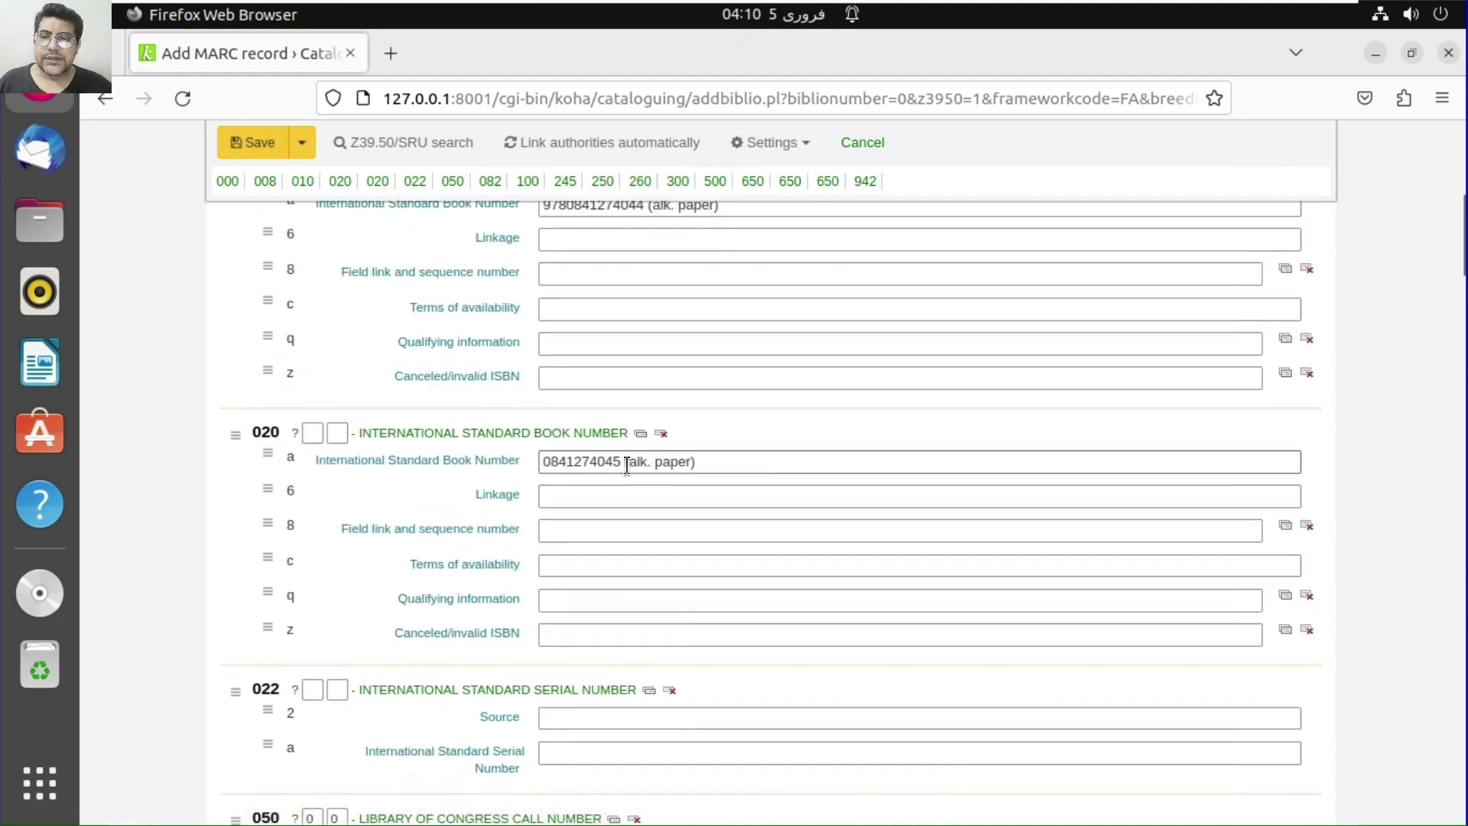
{"action": "left_click", "coordinate": [627, 464]}
{"action": "left_click_drag", "start_coordinate": [625, 463], "coordinate": [697, 464]}
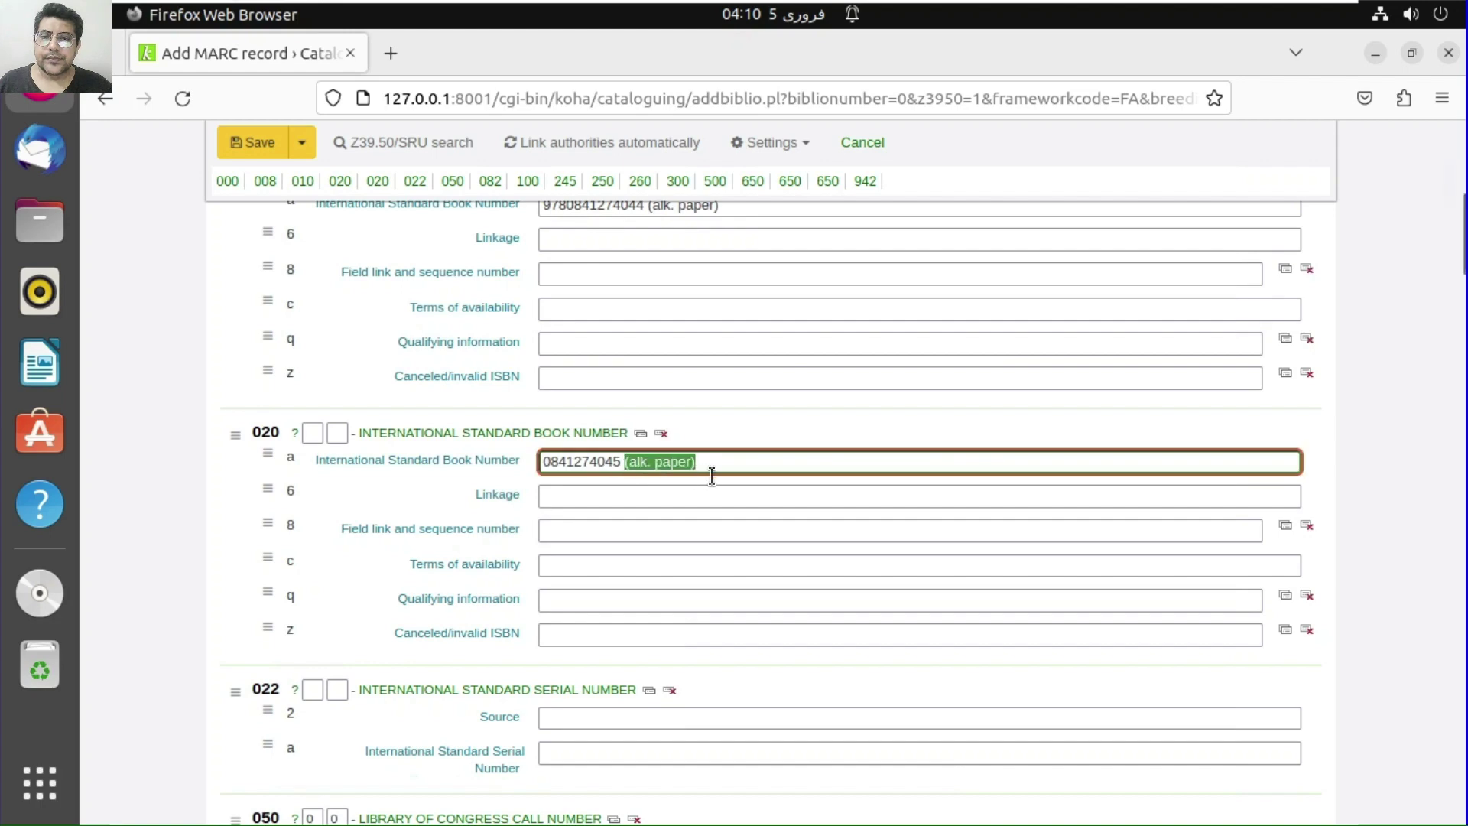
{"action": "scroll", "coordinate": [642, 612], "scroll_direction": "up", "scroll_amount": 3}
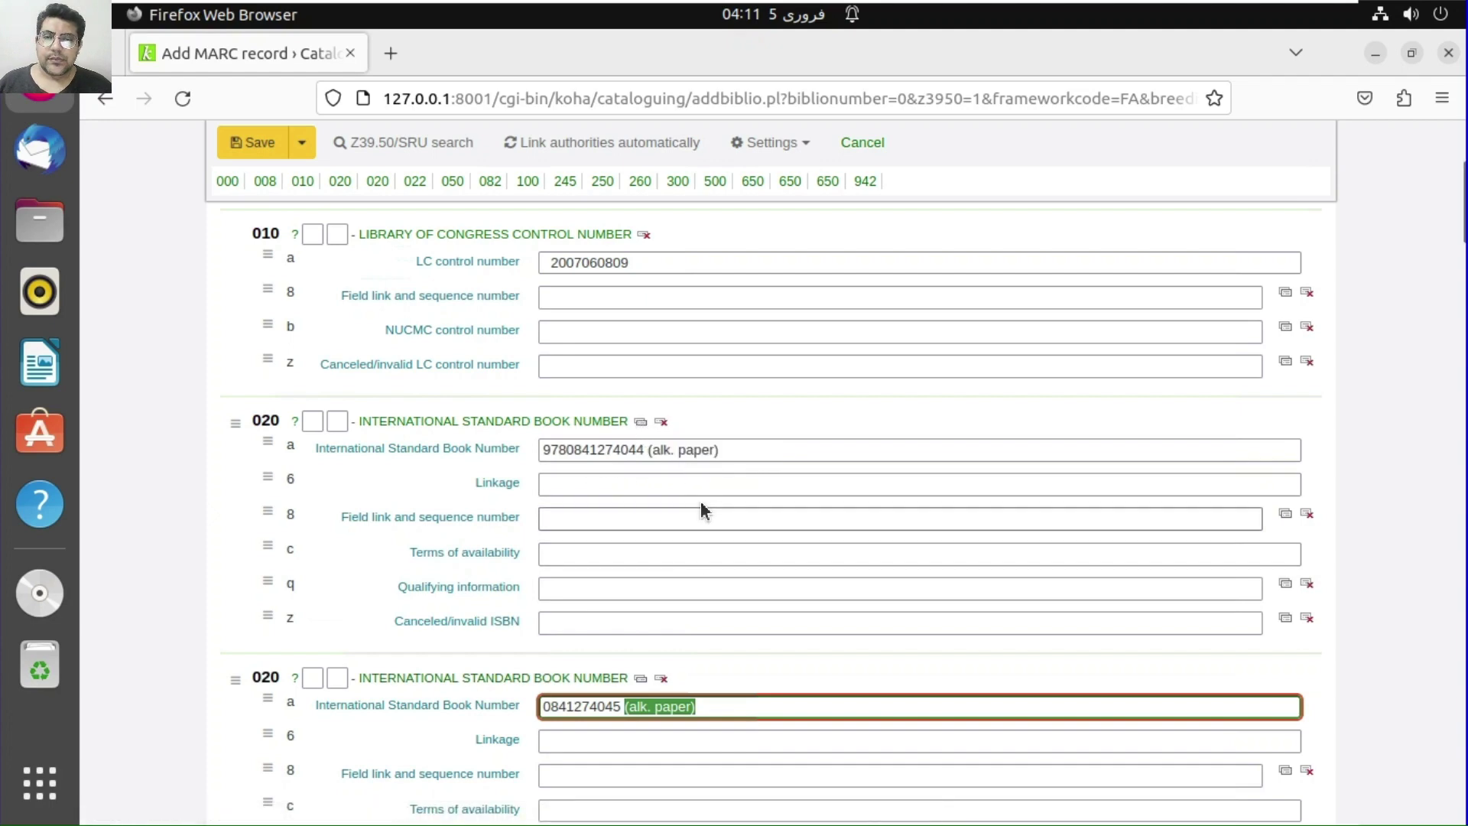
Save the MARC record and continue to editing its items
{"action": "scroll", "coordinate": [677, 538], "scroll_direction": "up", "scroll_amount": 5}
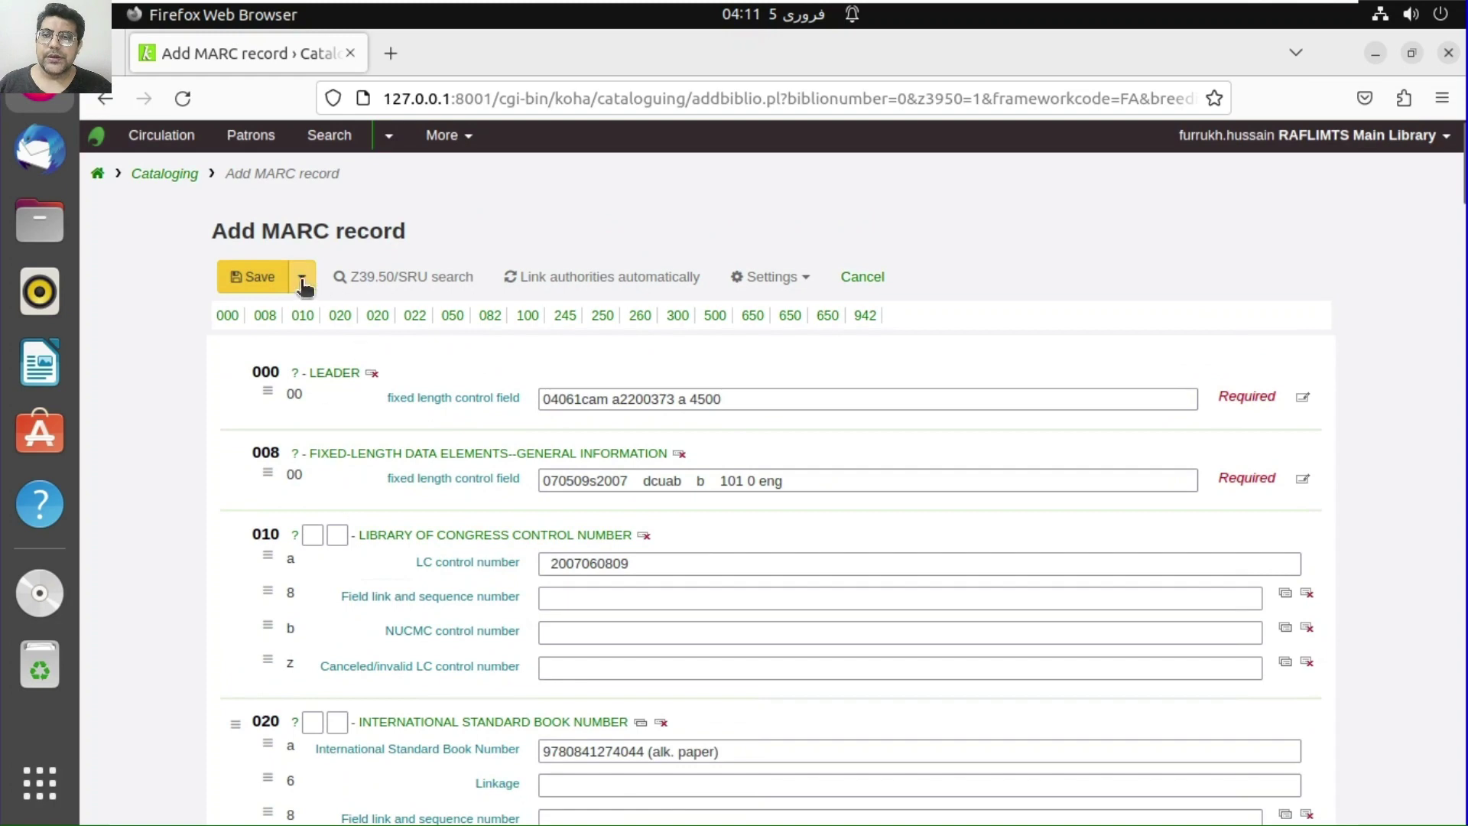
{"action": "left_click", "coordinate": [303, 283]}
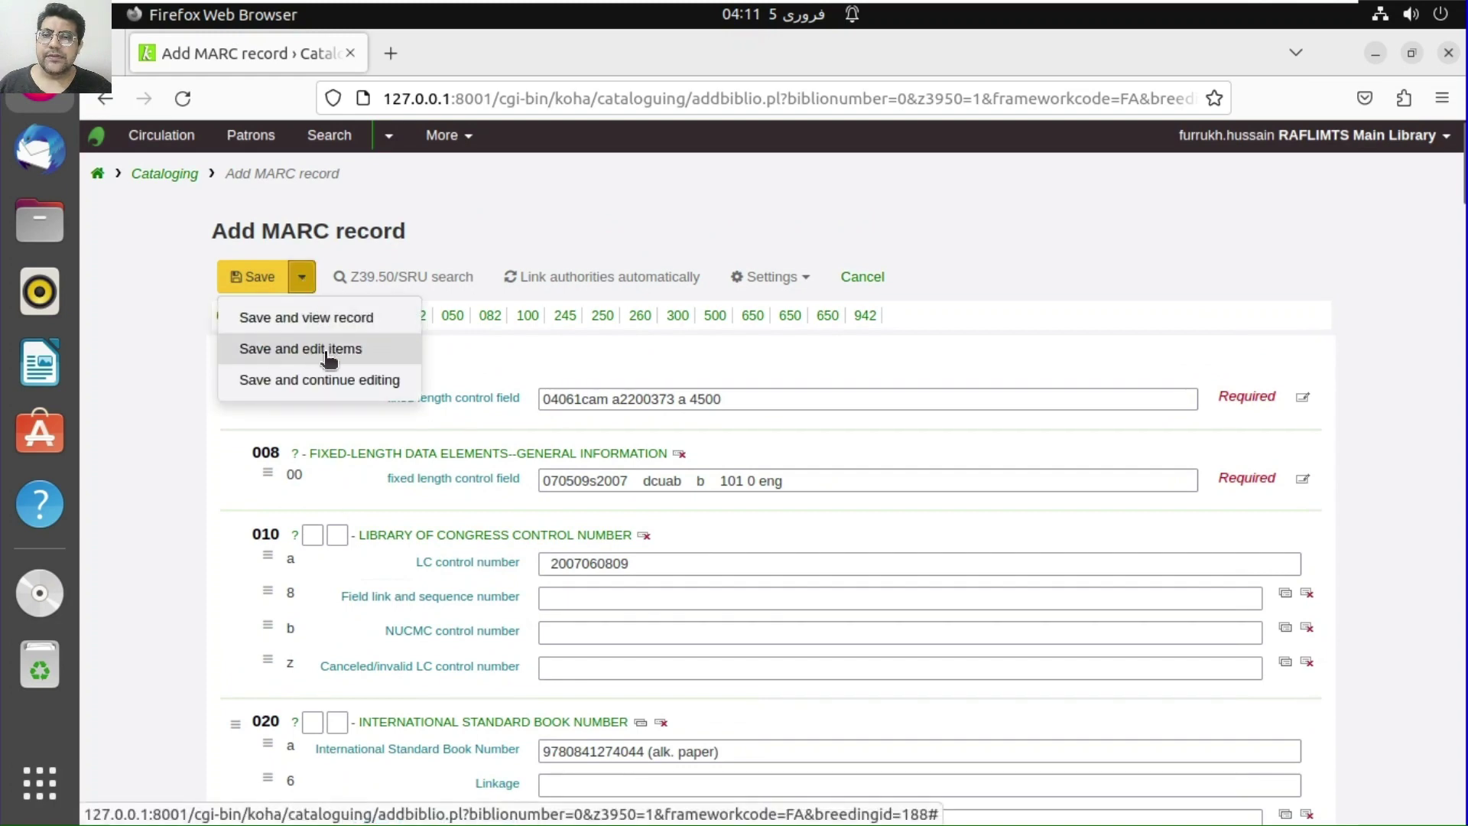
{"action": "left_click", "coordinate": [336, 352]}
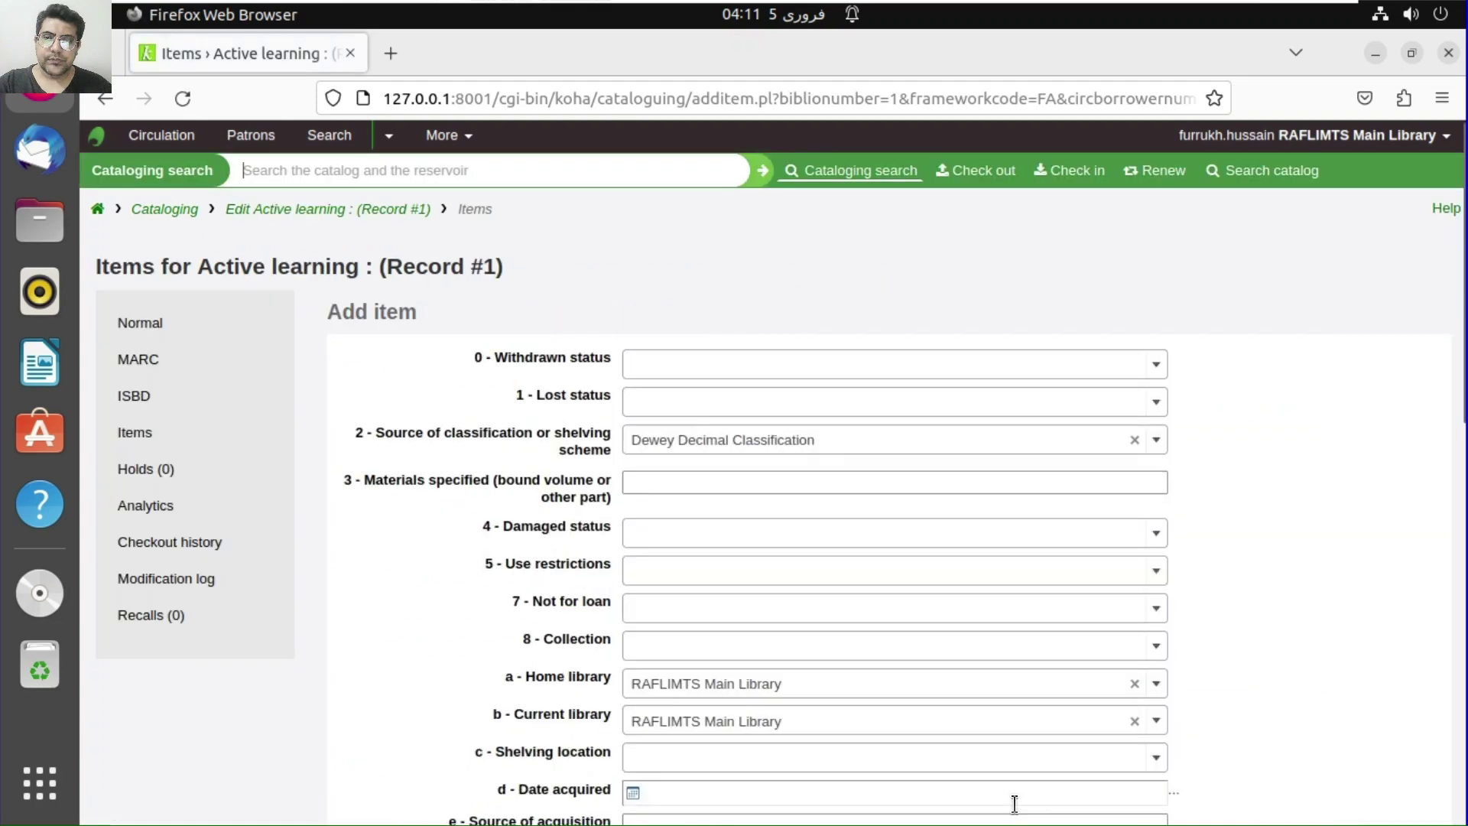
Look over the add-item form and examine the available Collection options without choosing one
{"action": "scroll", "coordinate": [1014, 703], "scroll_direction": "down", "scroll_amount": 3}
{"action": "scroll", "coordinate": [980, 663], "scroll_direction": "down", "scroll_amount": 5}
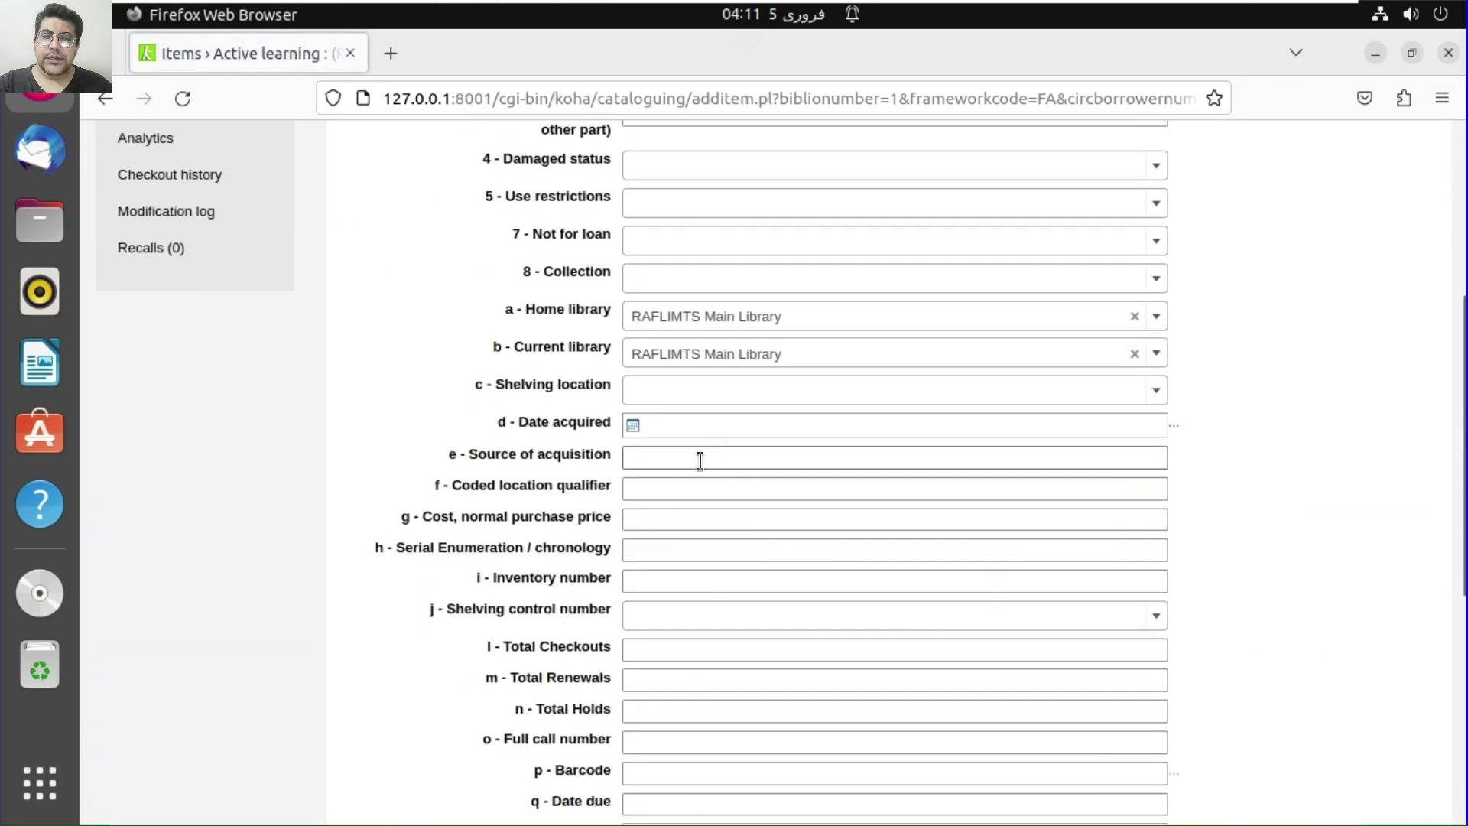
{"action": "scroll", "coordinate": [726, 484], "scroll_direction": "up", "scroll_amount": 4}
{"action": "scroll", "coordinate": [727, 484], "scroll_direction": "up", "scroll_amount": 1}
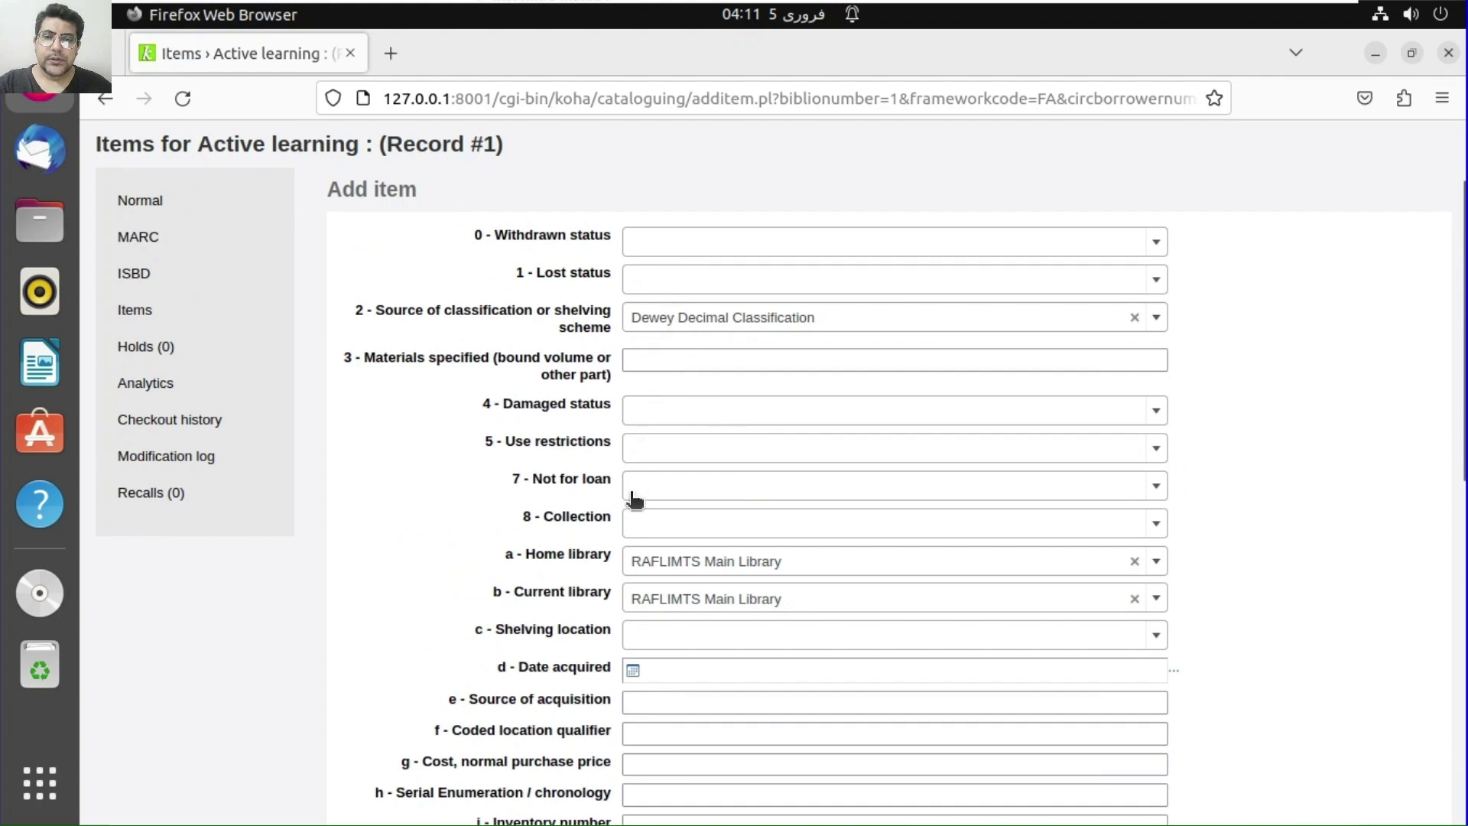
{"action": "left_click", "coordinate": [682, 535]}
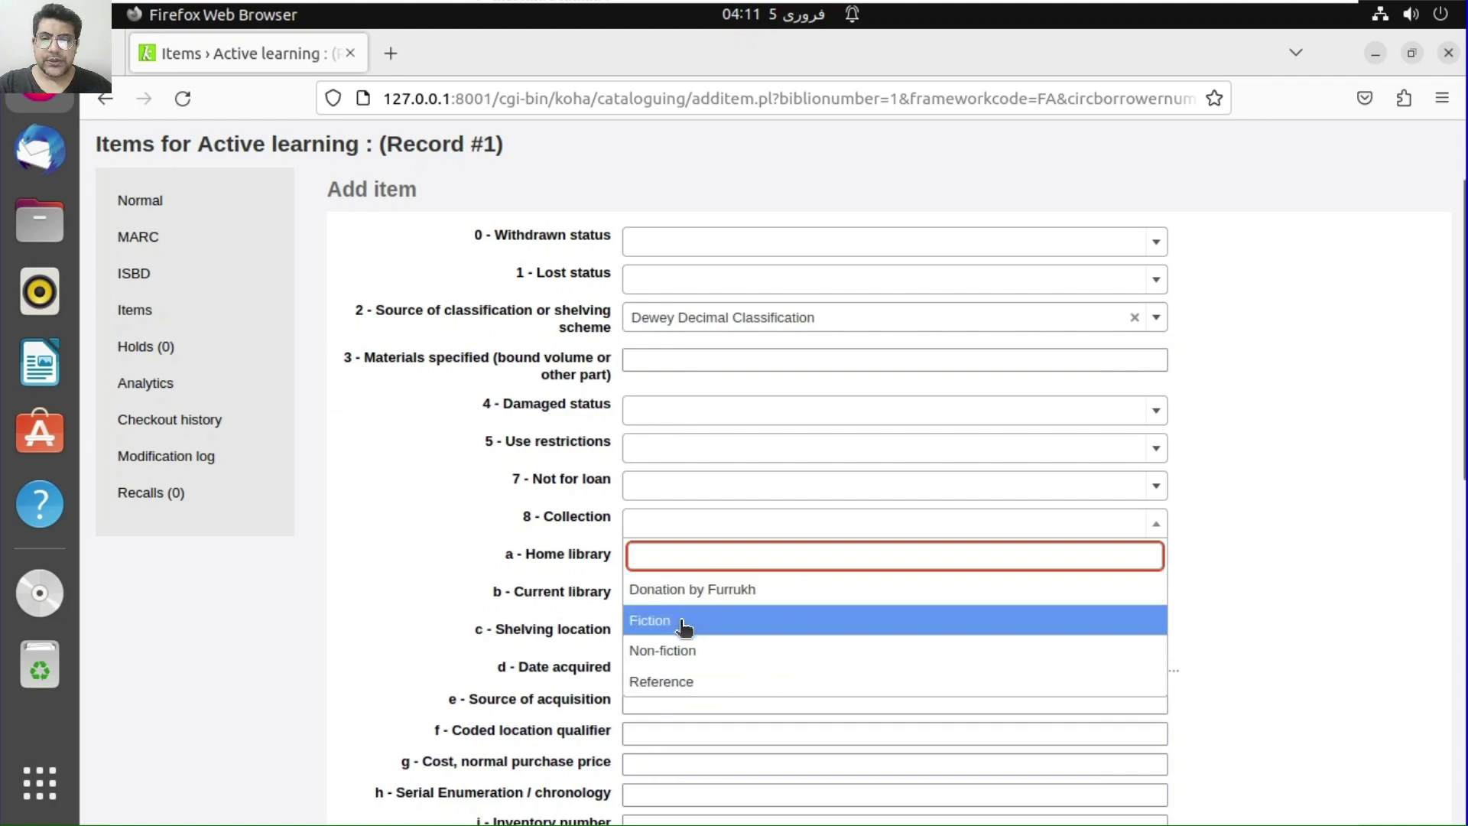
{"action": "left_click", "coordinate": [428, 589]}
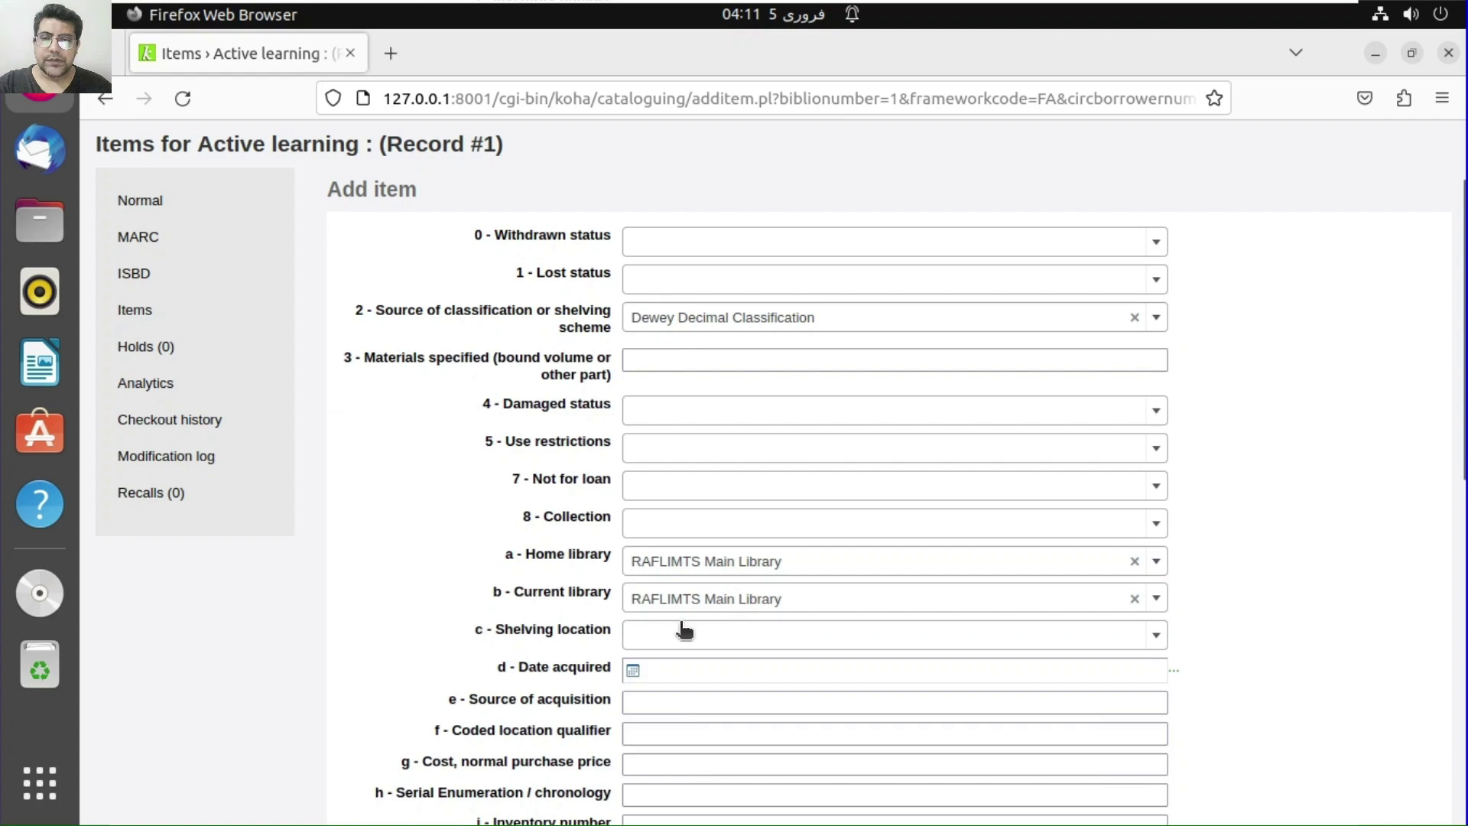
Examine the available Shelving location options and leave the field empty
{"action": "scroll", "coordinate": [688, 605], "scroll_direction": "down", "scroll_amount": 3}
{"action": "scroll", "coordinate": [690, 597], "scroll_direction": "down", "scroll_amount": 3}
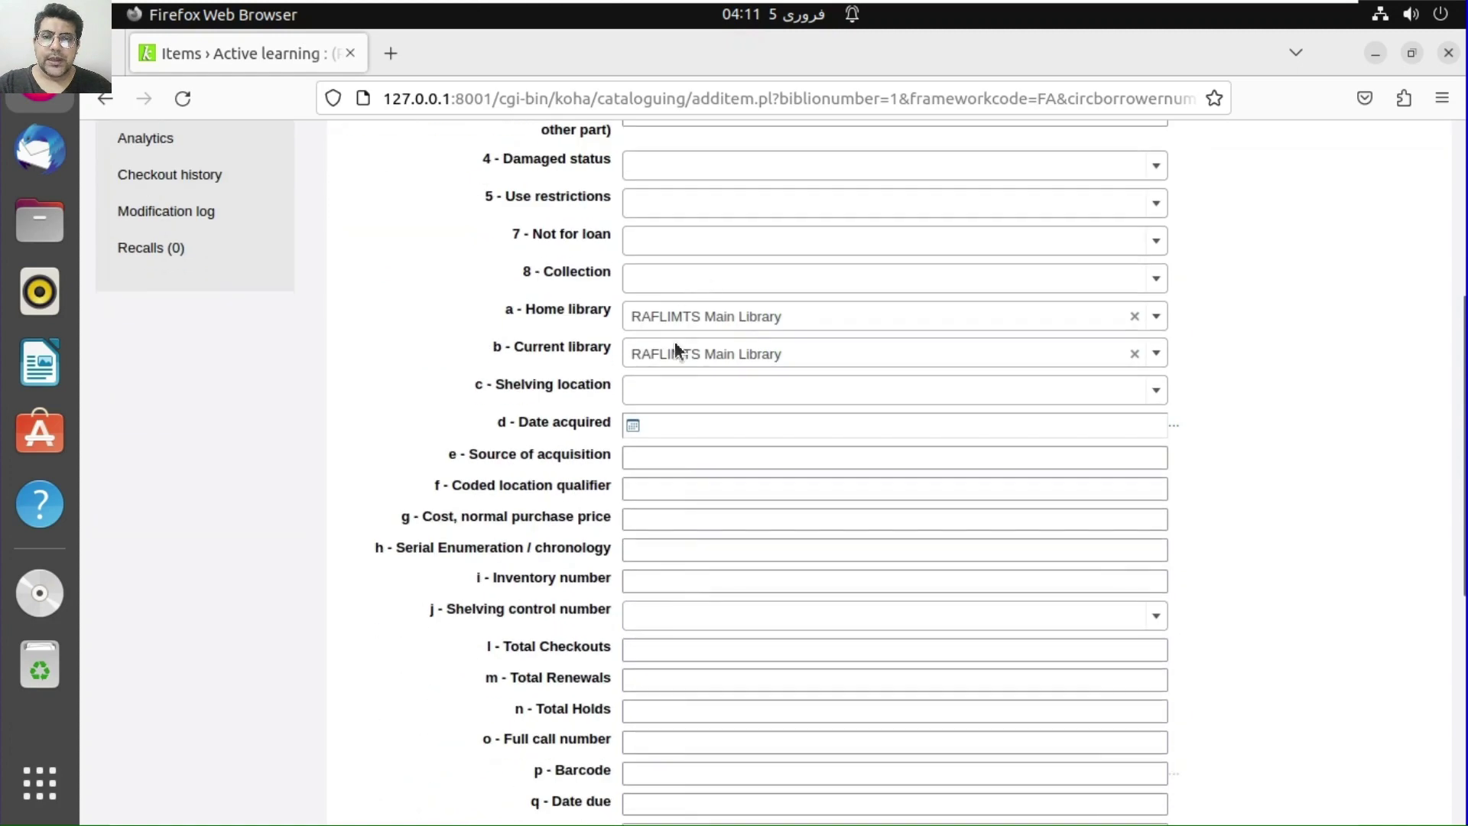
{"action": "left_click", "coordinate": [672, 398]}
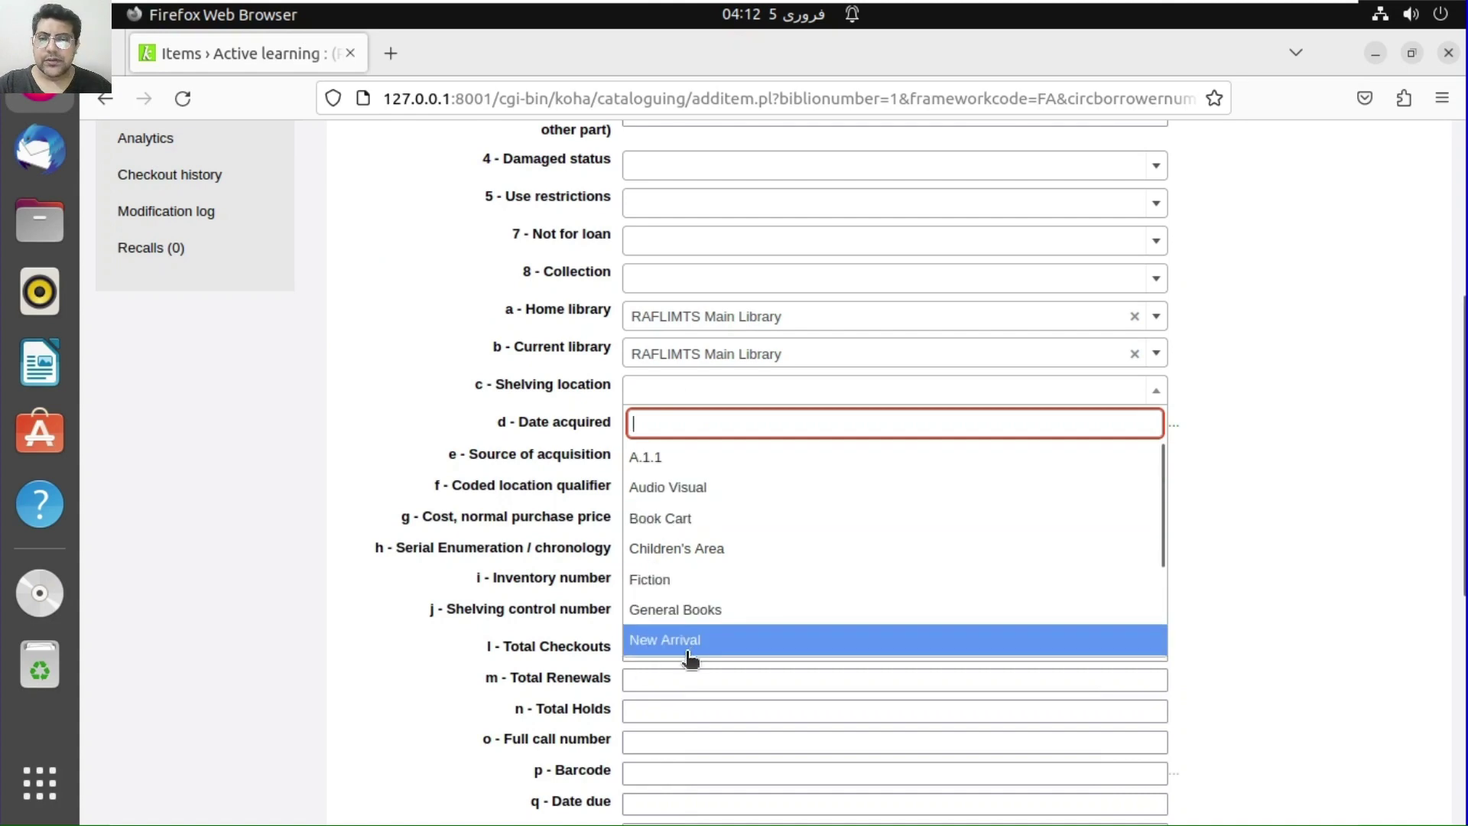
{"action": "left_click", "coordinate": [442, 685]}
Set the item's Date acquired to 02/05/2023
{"action": "scroll", "coordinate": [621, 454], "scroll_direction": "down", "scroll_amount": 2}
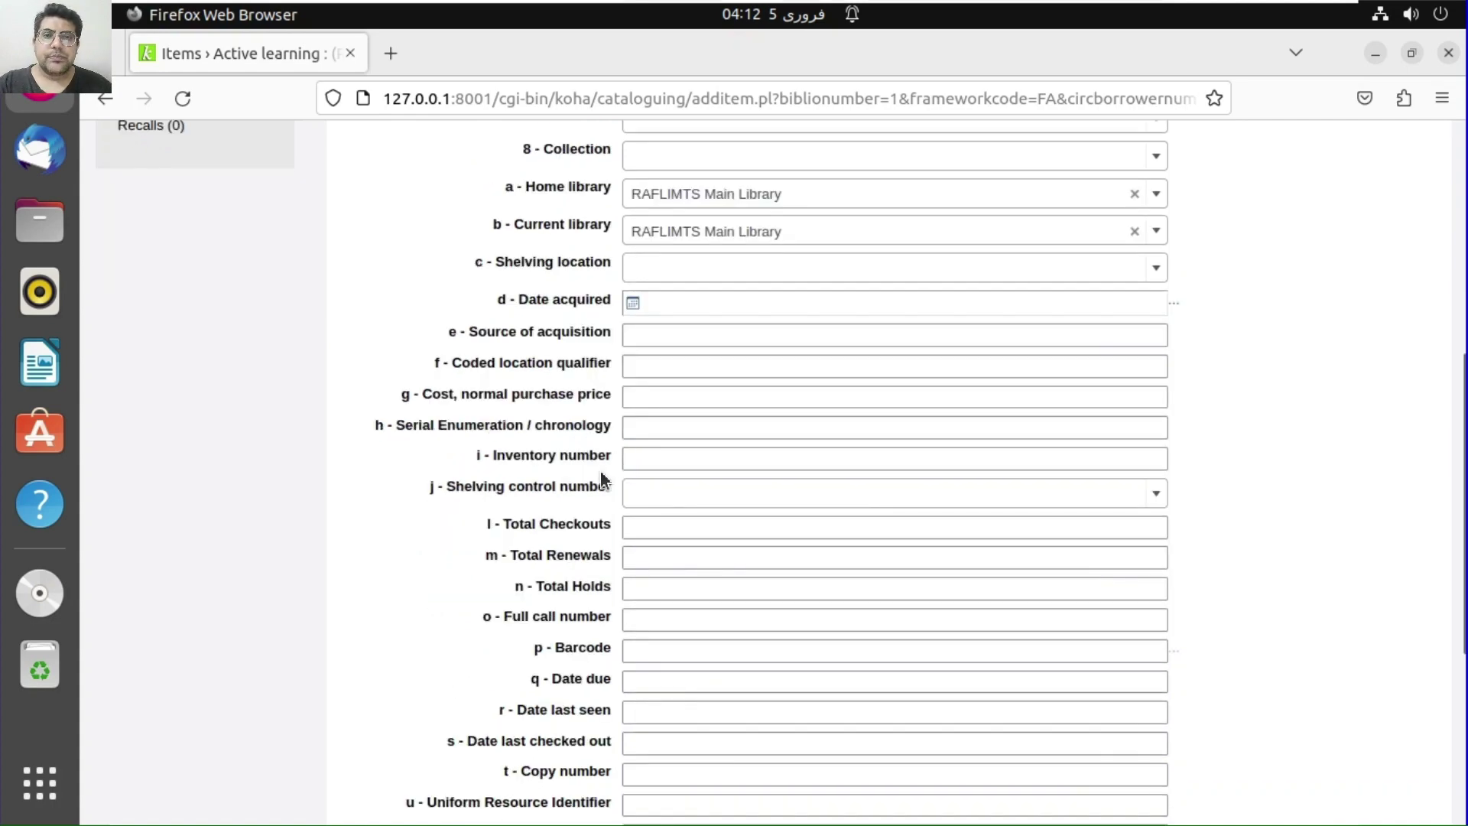
{"action": "left_click", "coordinate": [681, 310]}
{"action": "left_click", "coordinate": [645, 448]}
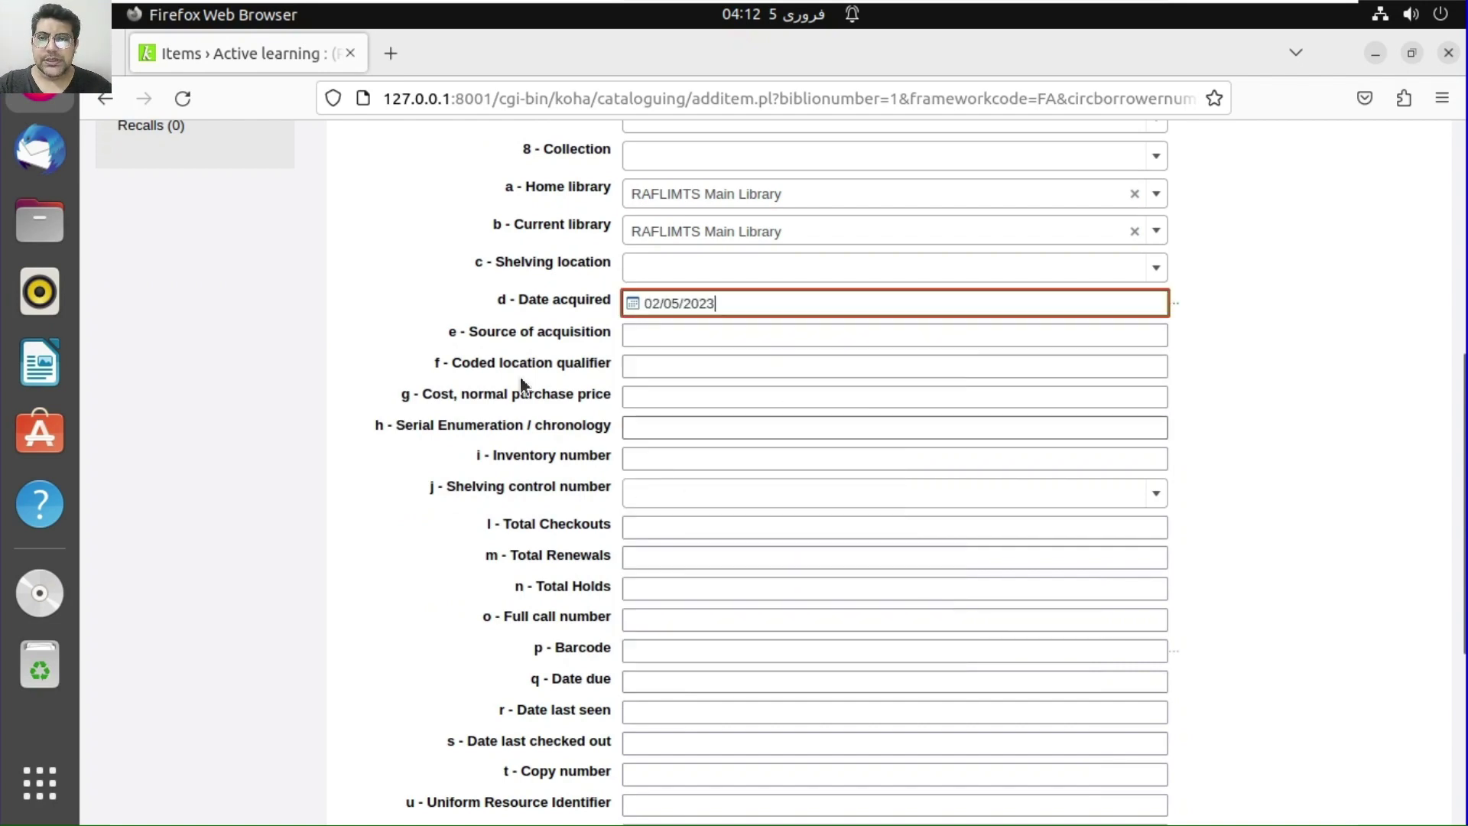
Set the item's normal purchase price to 1000, leaving source of acquisition and coded location qualifier empty
{"action": "scroll", "coordinate": [666, 390], "scroll_direction": "down", "scroll_amount": 3}
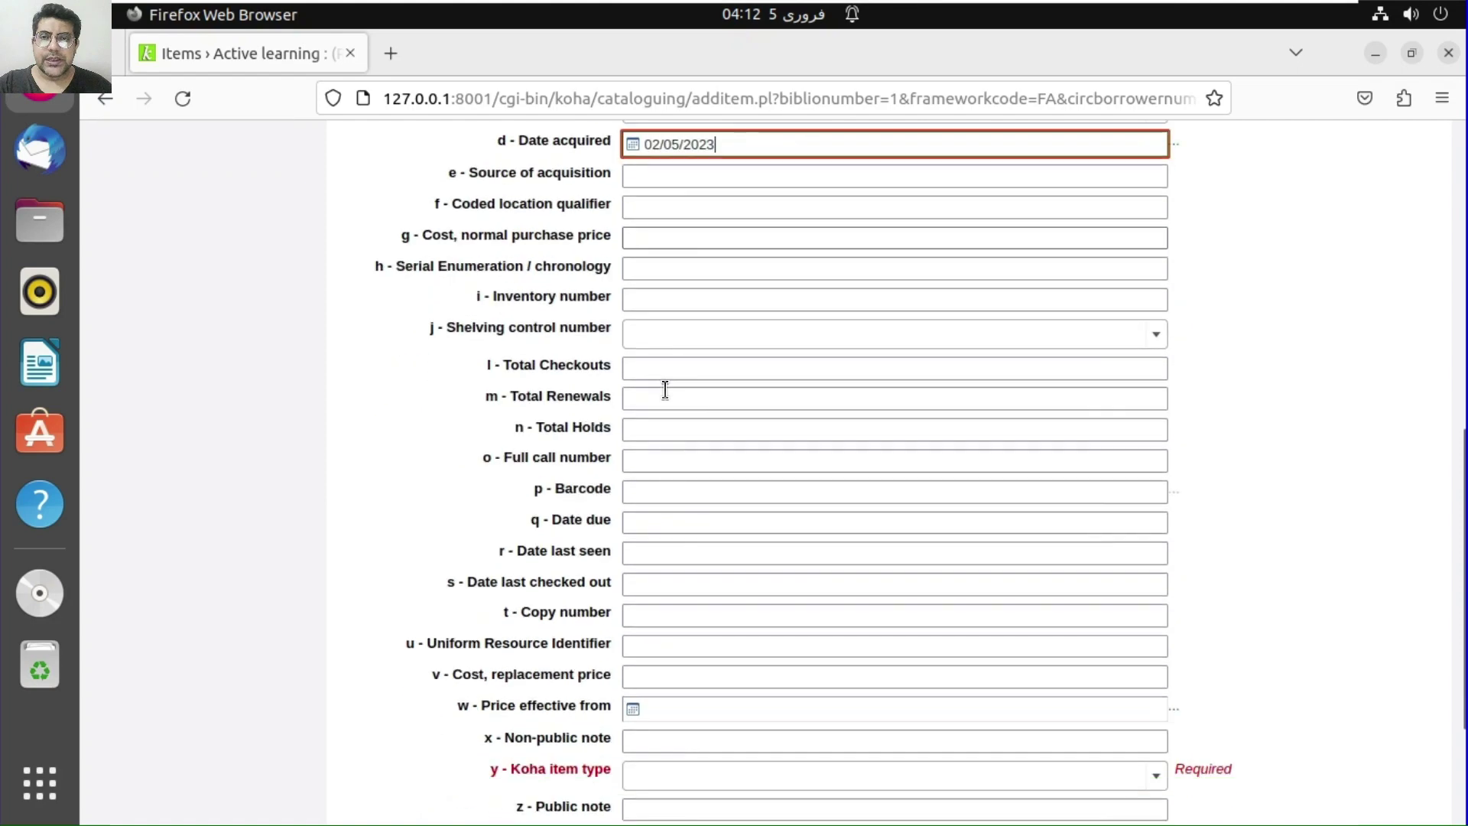
{"action": "scroll", "coordinate": [656, 305], "scroll_direction": "up", "scroll_amount": 1}
{"action": "left_click", "coordinate": [661, 221]}
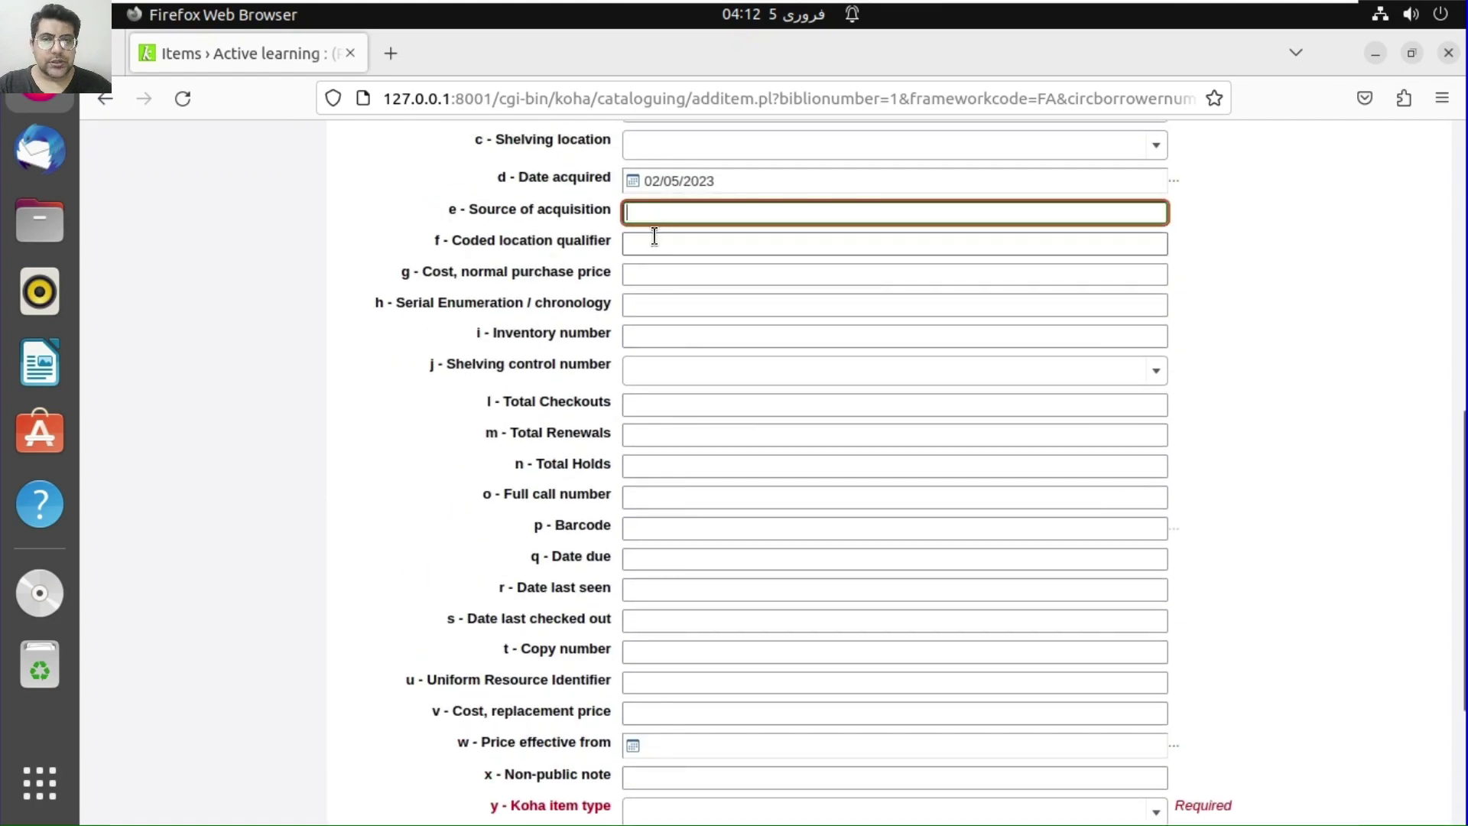
{"action": "left_click", "coordinate": [654, 244]}
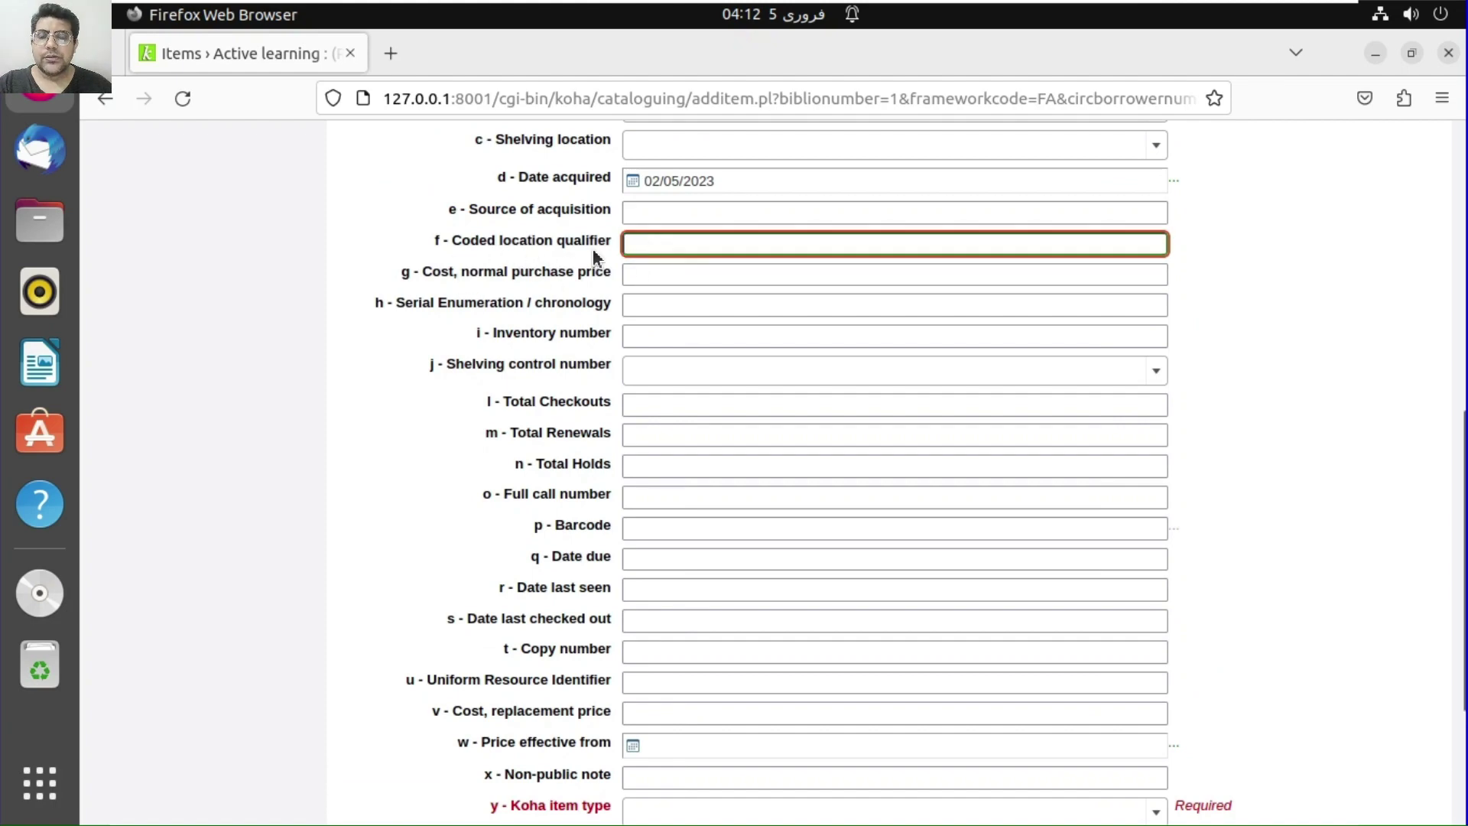
{"action": "left_click", "coordinate": [627, 277]}
{"action": "type", "text": "1"}
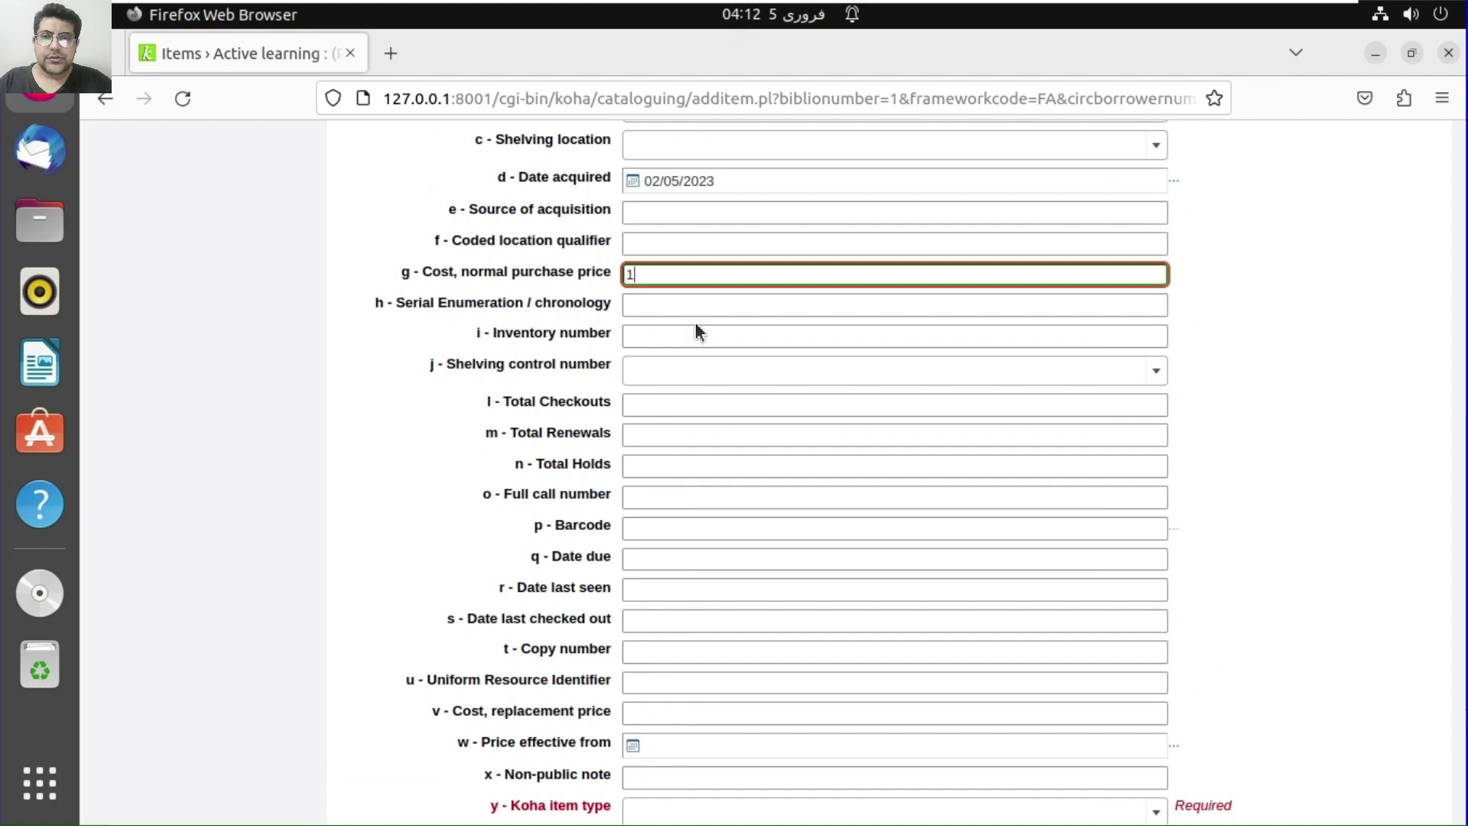
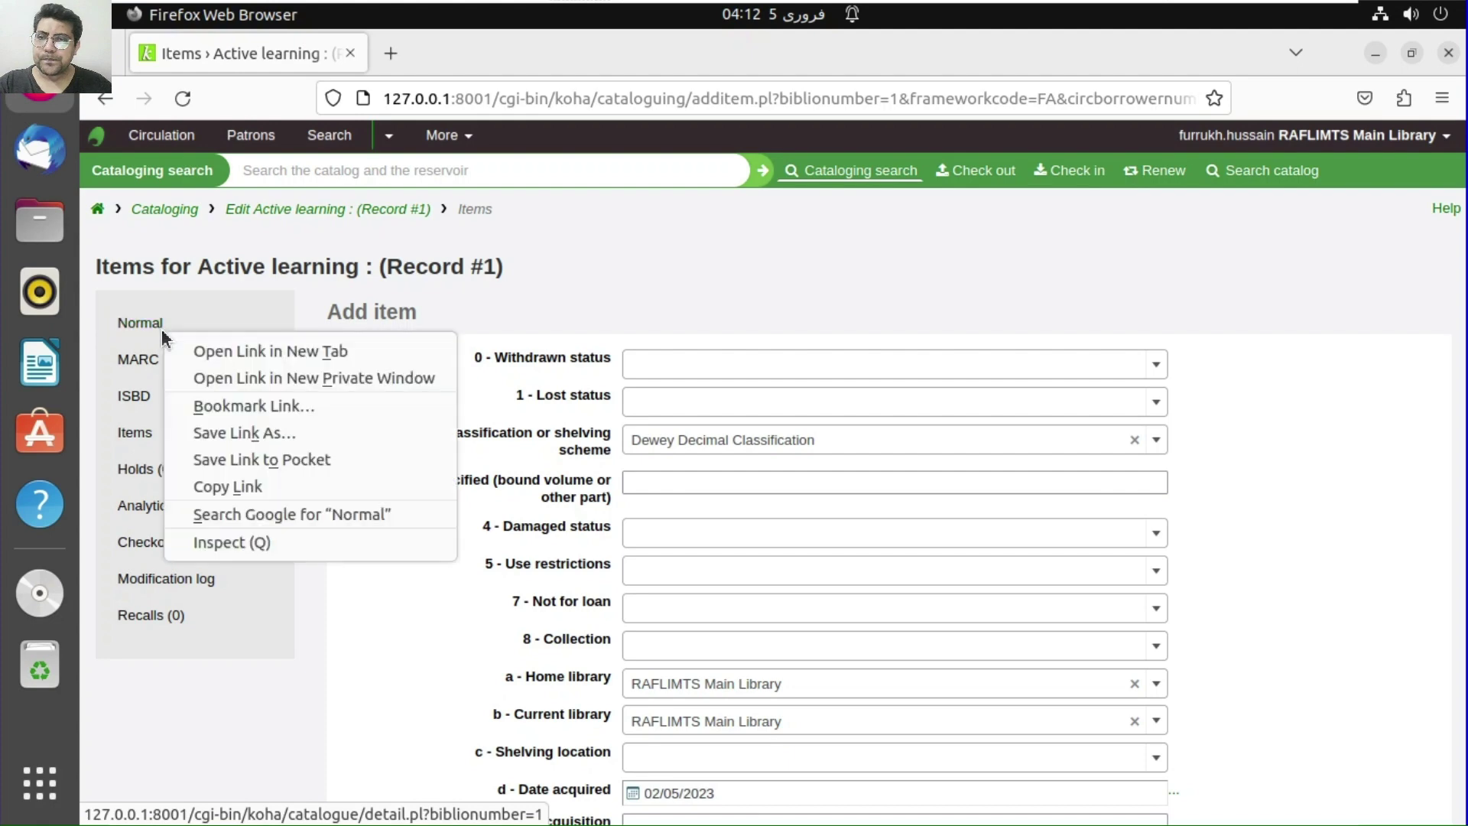
Open the record's Normal view in a new browser tab and copy its LOC classification "QD40 | .A28 2007"
{"action": "left_click", "coordinate": [195, 349]}
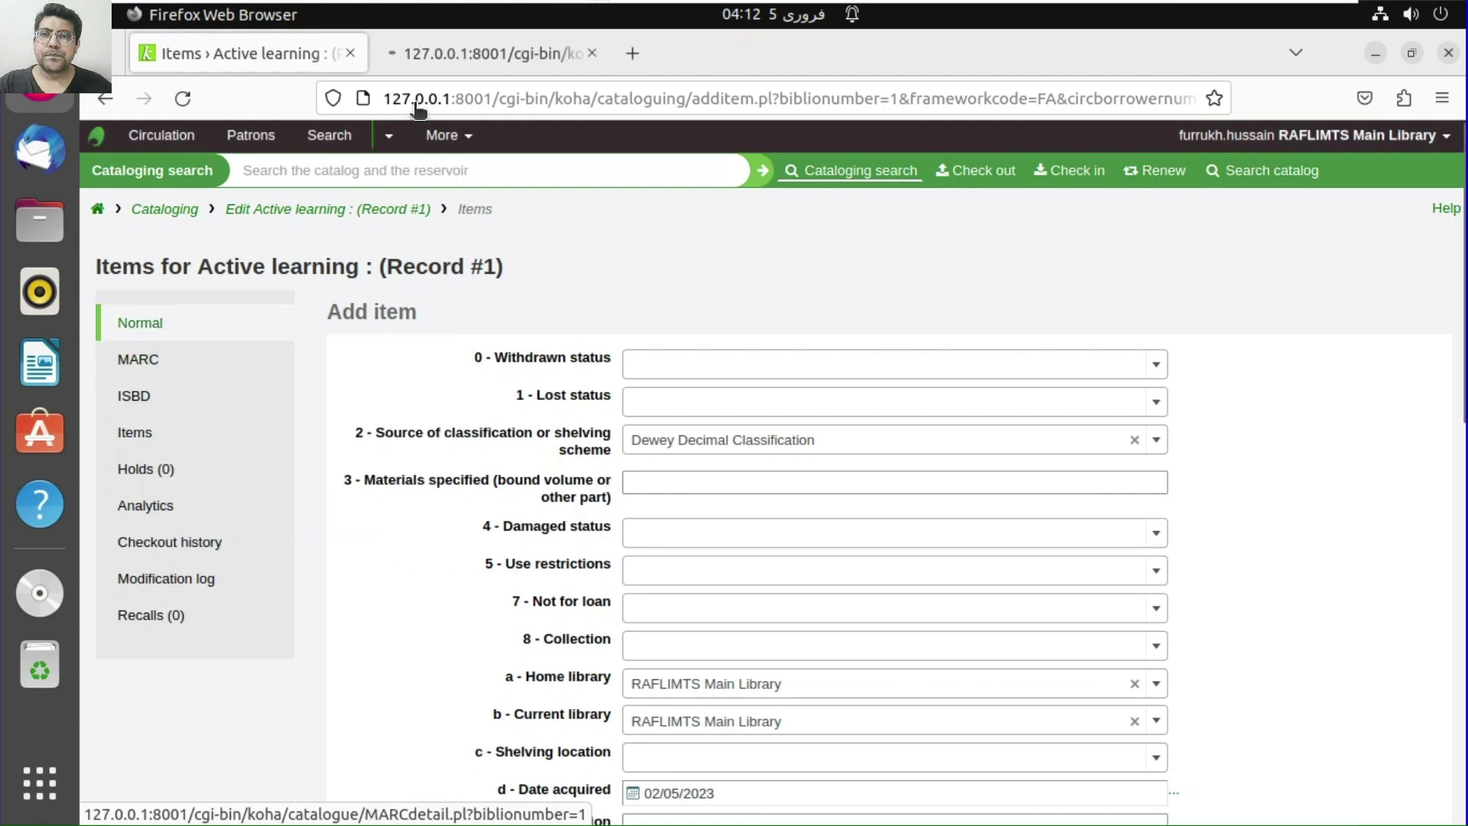
{"action": "left_click", "coordinate": [487, 53]}
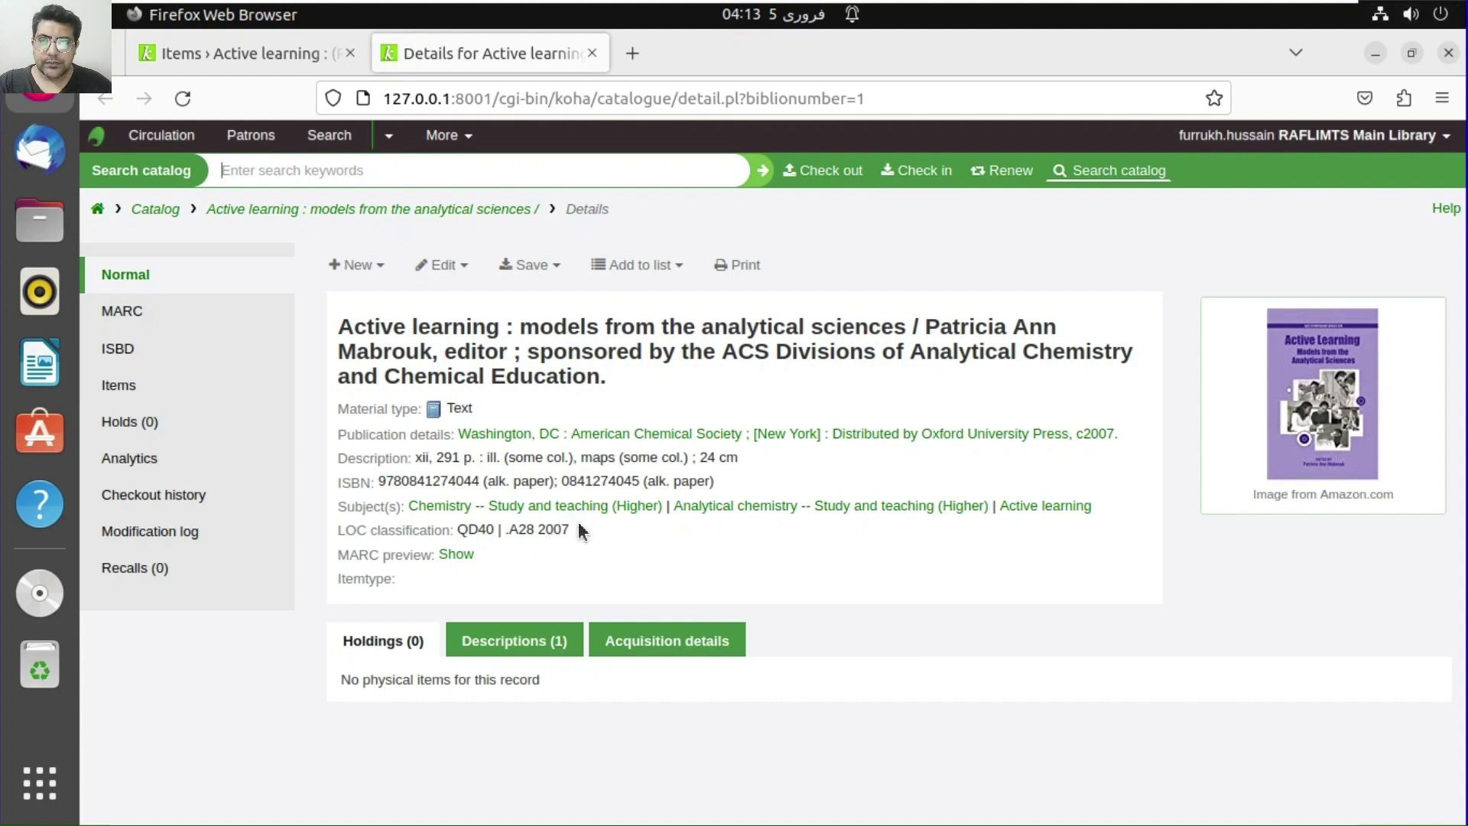
{"action": "left_click_drag", "start_coordinate": [571, 530], "coordinate": [456, 531]}
{"action": "right_click", "coordinate": [459, 531]}
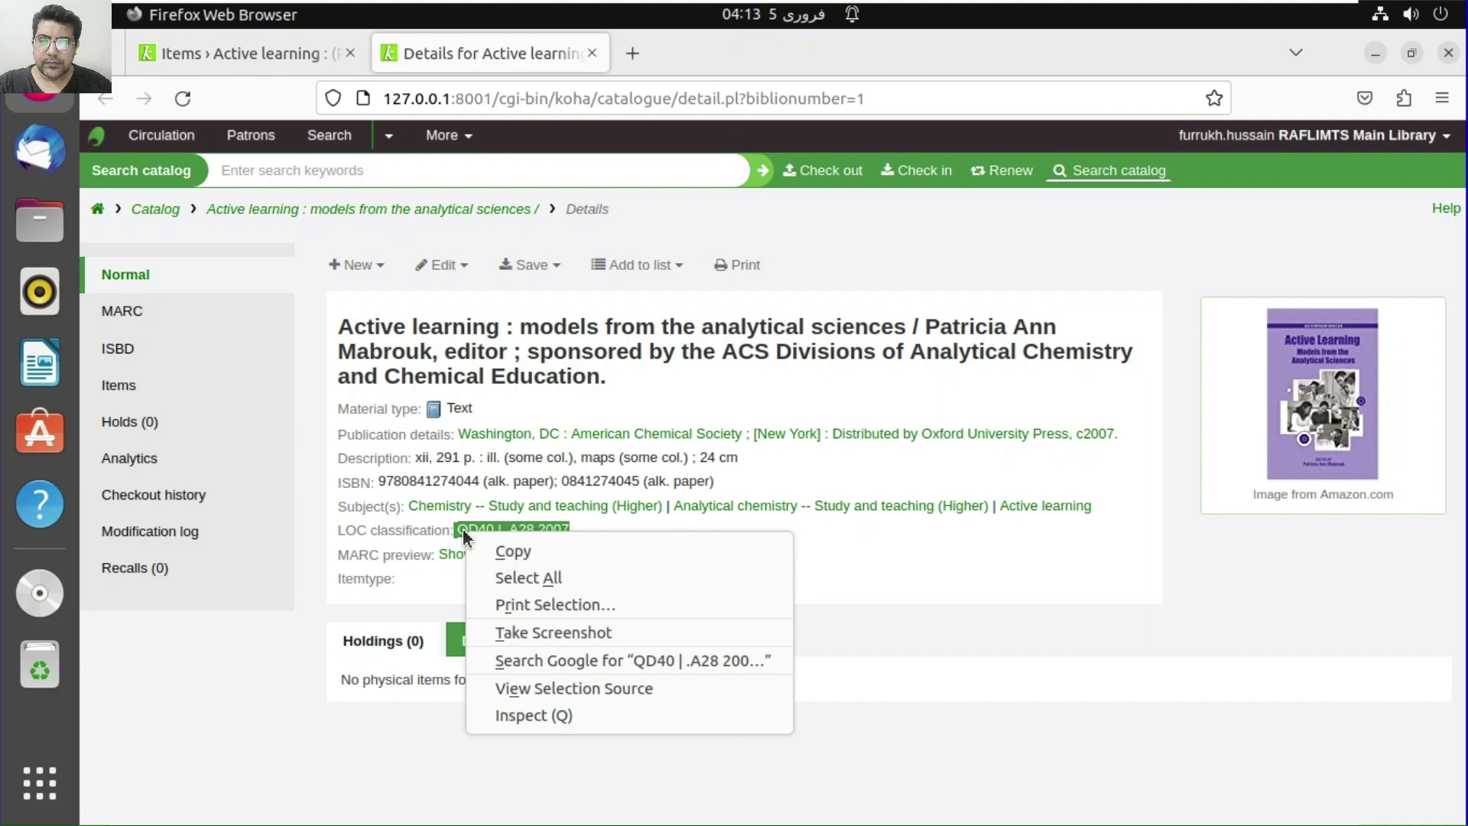
{"action": "left_click", "coordinate": [506, 551]}
Paste the copied classification as the item's full call number and remove the vertical bar, giving "QD40 .A28 2007"
{"action": "left_click", "coordinate": [269, 56]}
{"action": "scroll", "coordinate": [673, 581], "scroll_direction": "down", "scroll_amount": 5}
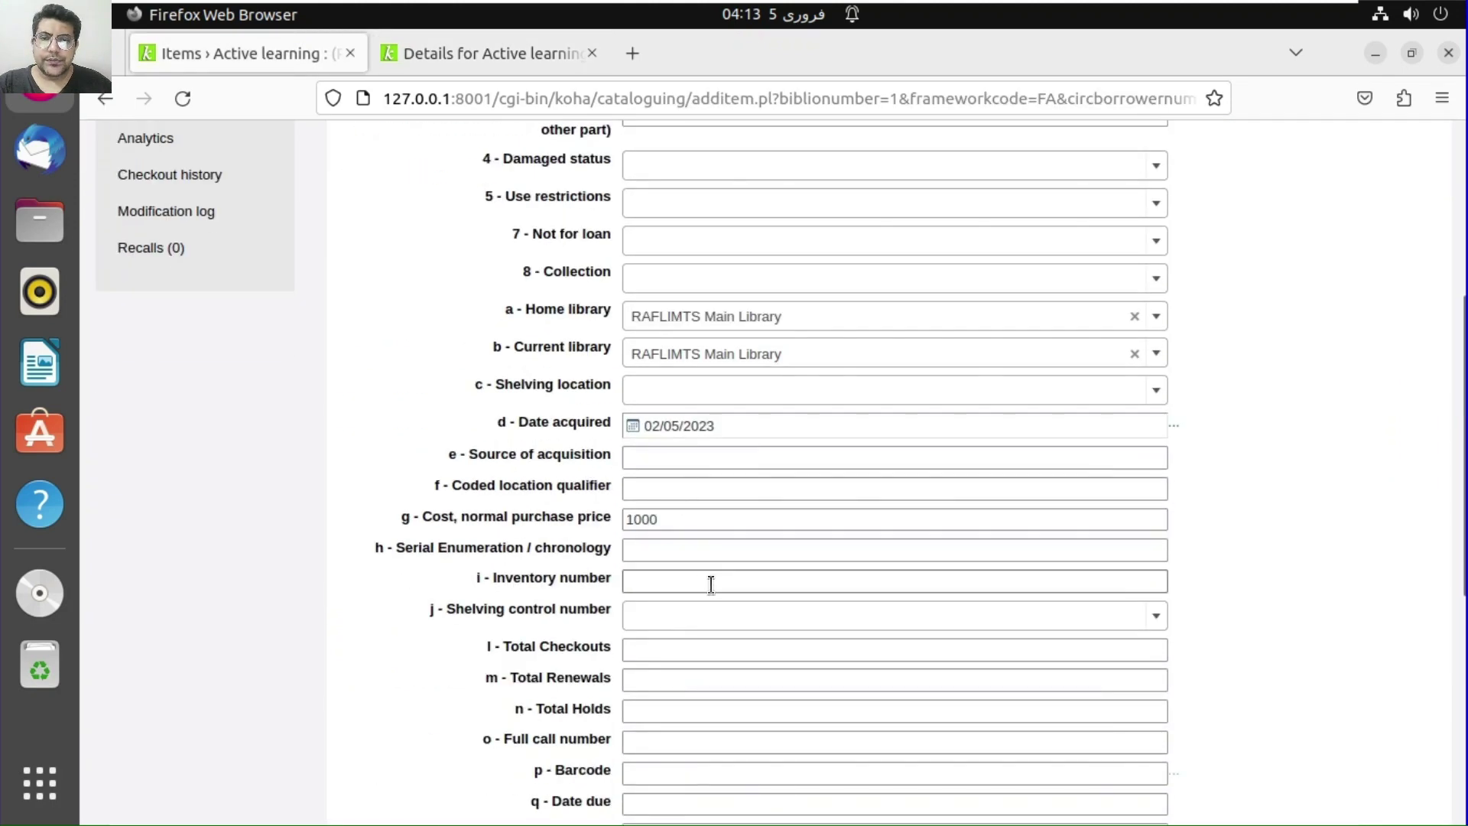
{"action": "scroll", "coordinate": [680, 623], "scroll_direction": "down", "scroll_amount": 3}
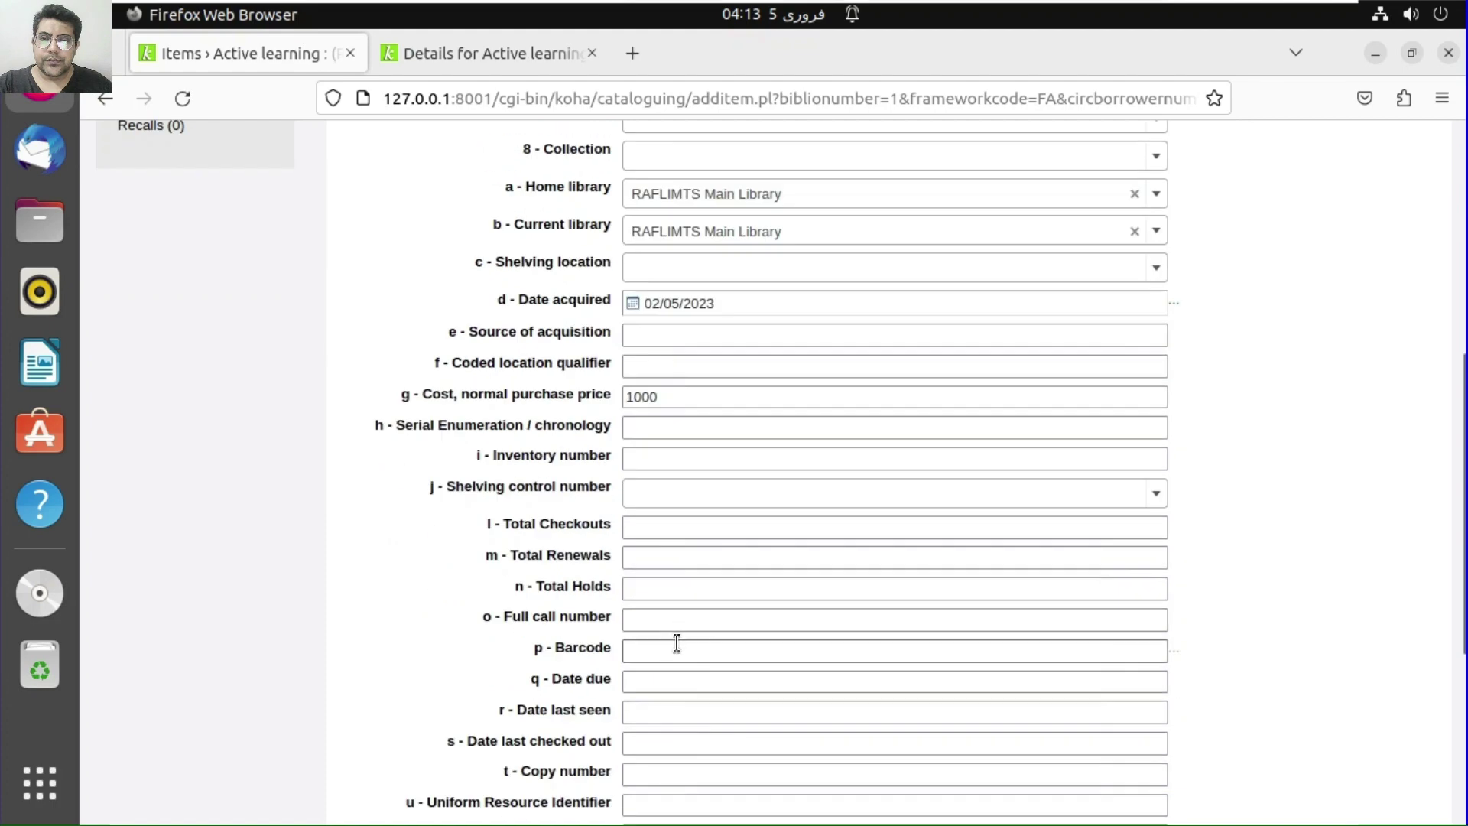
{"action": "left_click", "coordinate": [663, 621]}
{"action": "key", "text": "ctrl+v"}
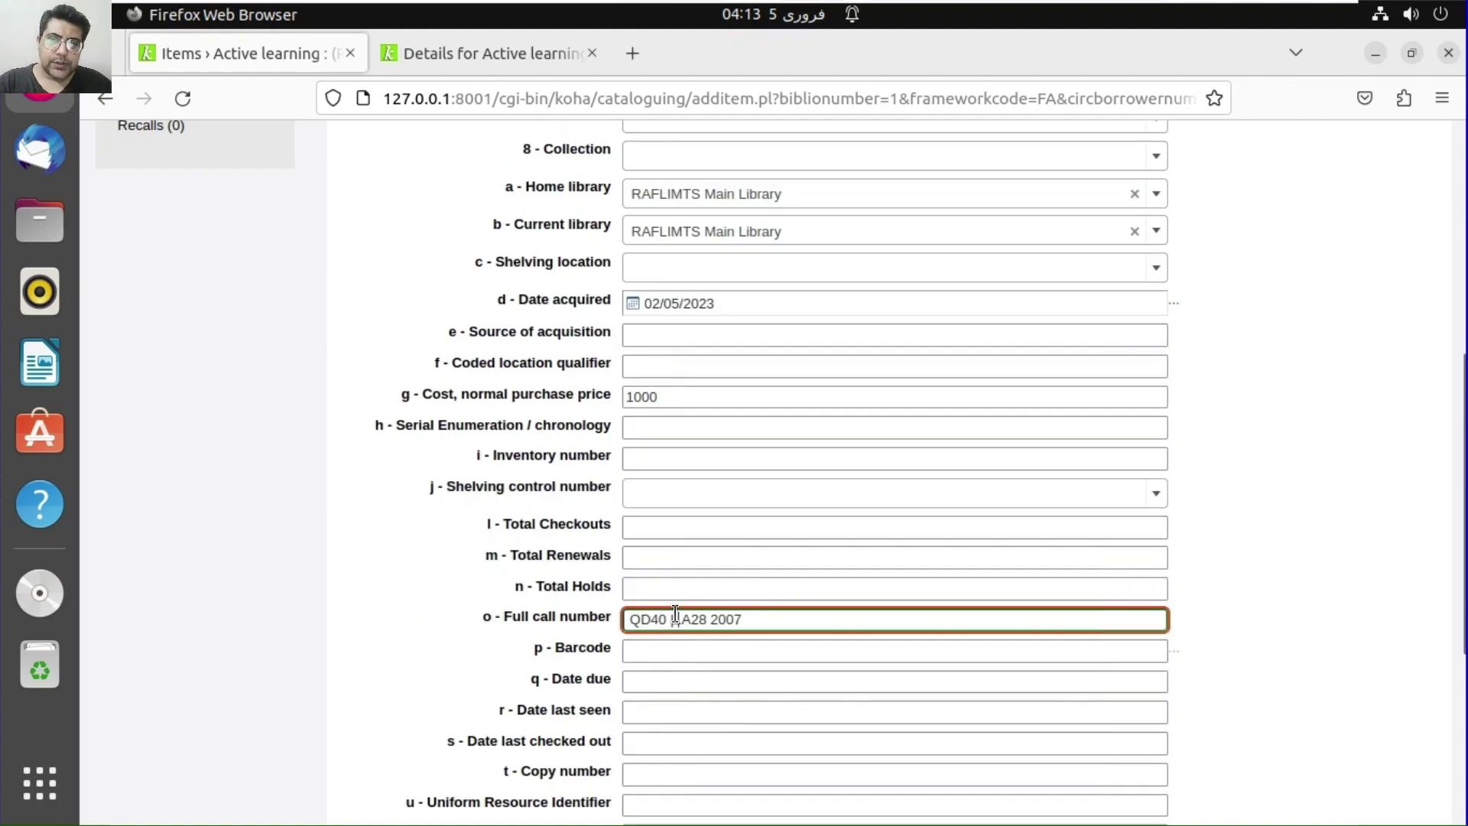
{"action": "key", "text": "BackSpace"}
{"action": "key", "text": "BackSpace"}
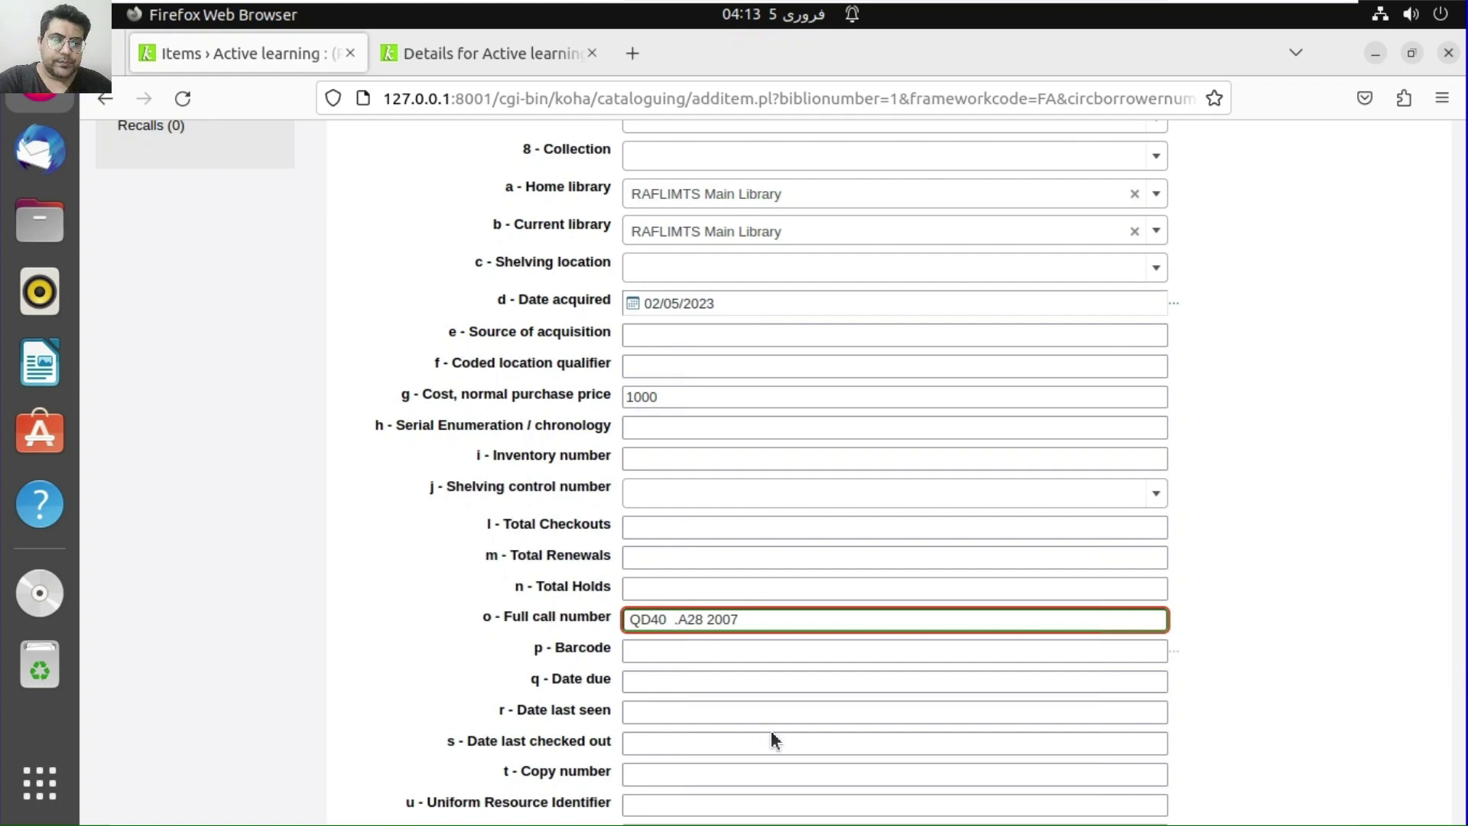
Enter "1raf" as the item's barcode
{"action": "left_click", "coordinate": [667, 656]}
{"action": "scroll", "coordinate": [666, 673], "scroll_direction": "down", "scroll_amount": 3}
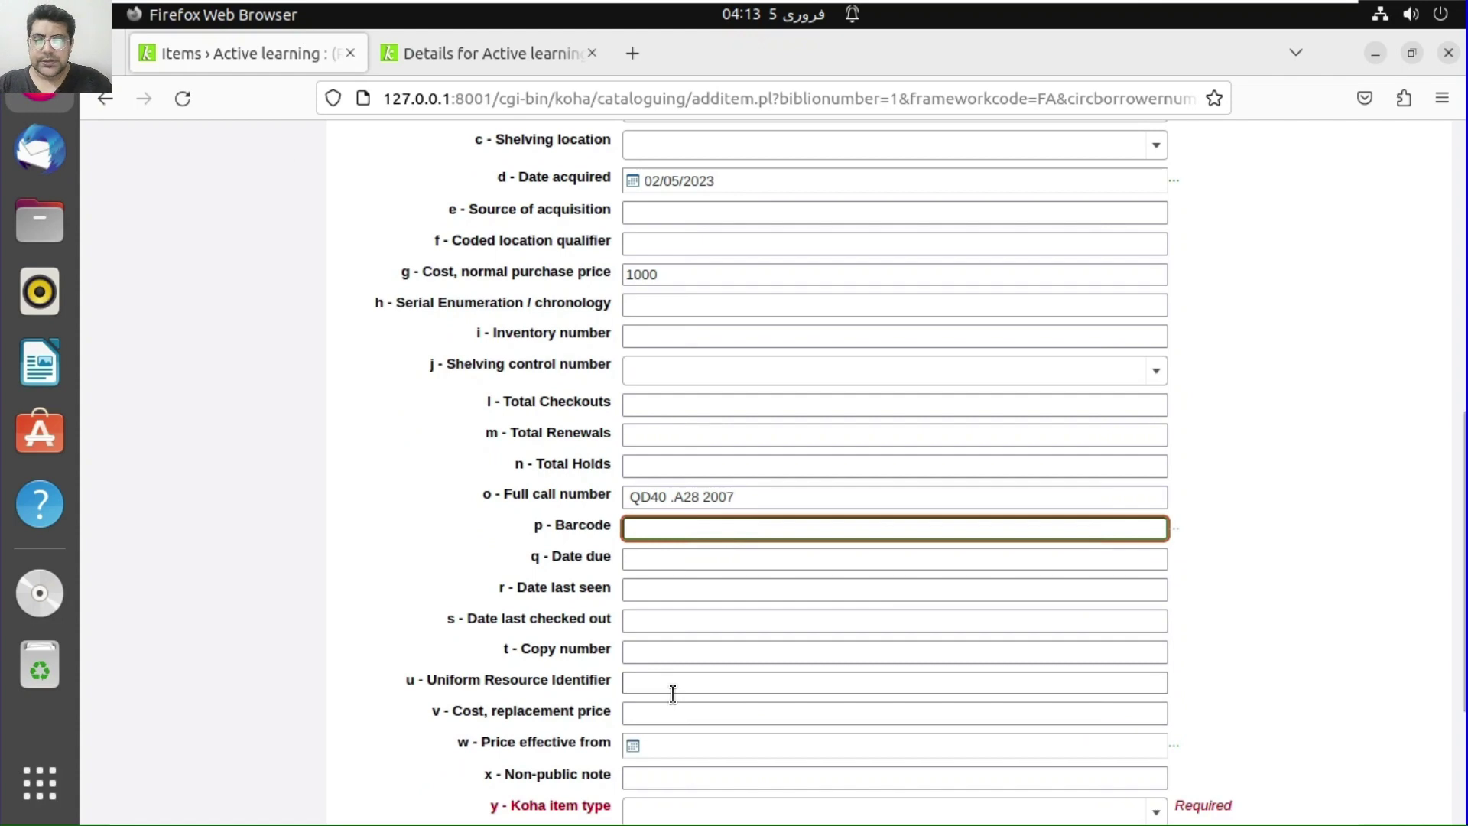
{"action": "type", "text": "00"}
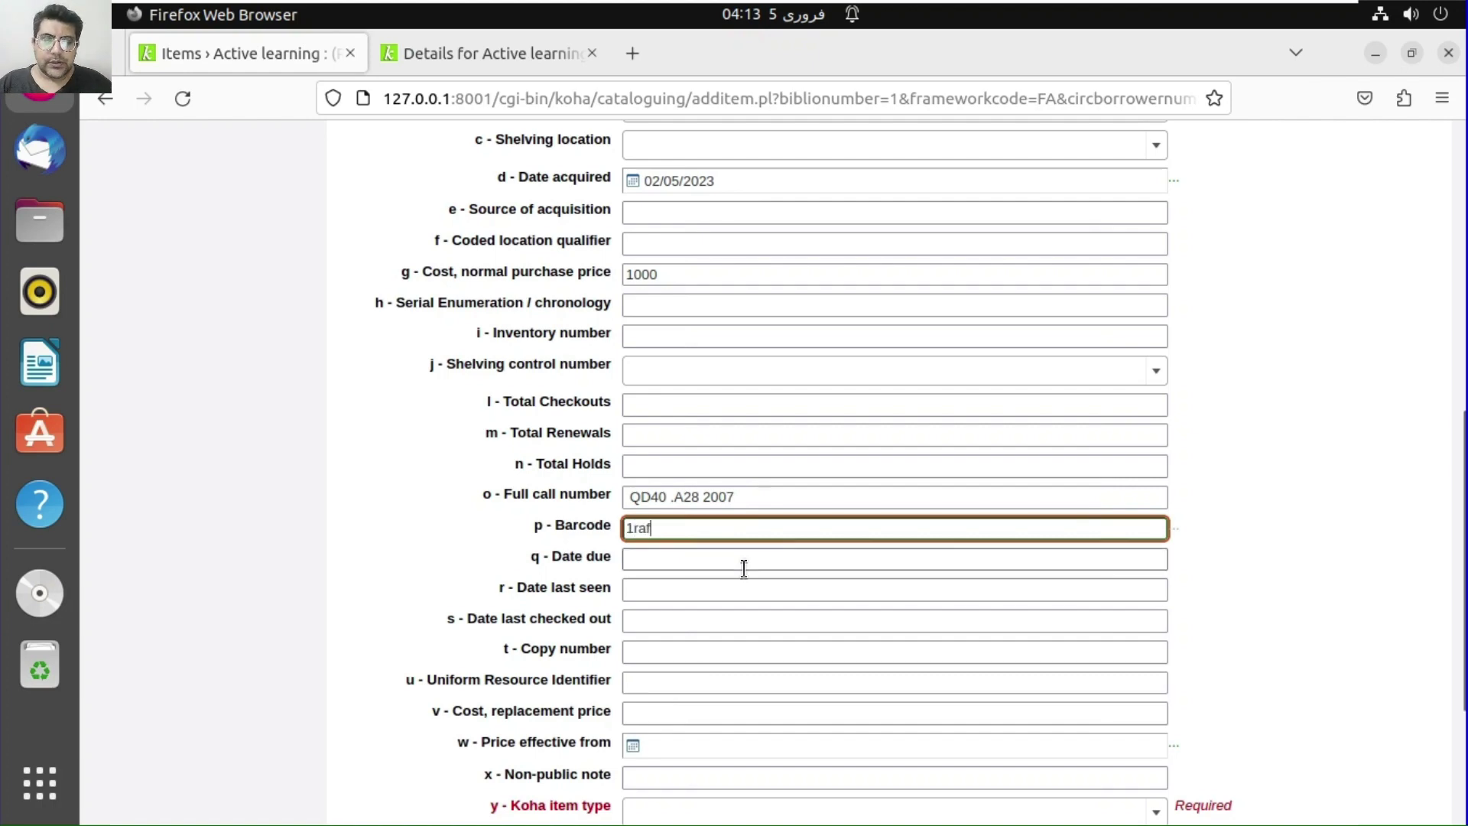
Set the required Koha item type to Books, leave the public note empty, and add the item to the record
{"action": "scroll", "coordinate": [675, 579], "scroll_direction": "down", "scroll_amount": 3}
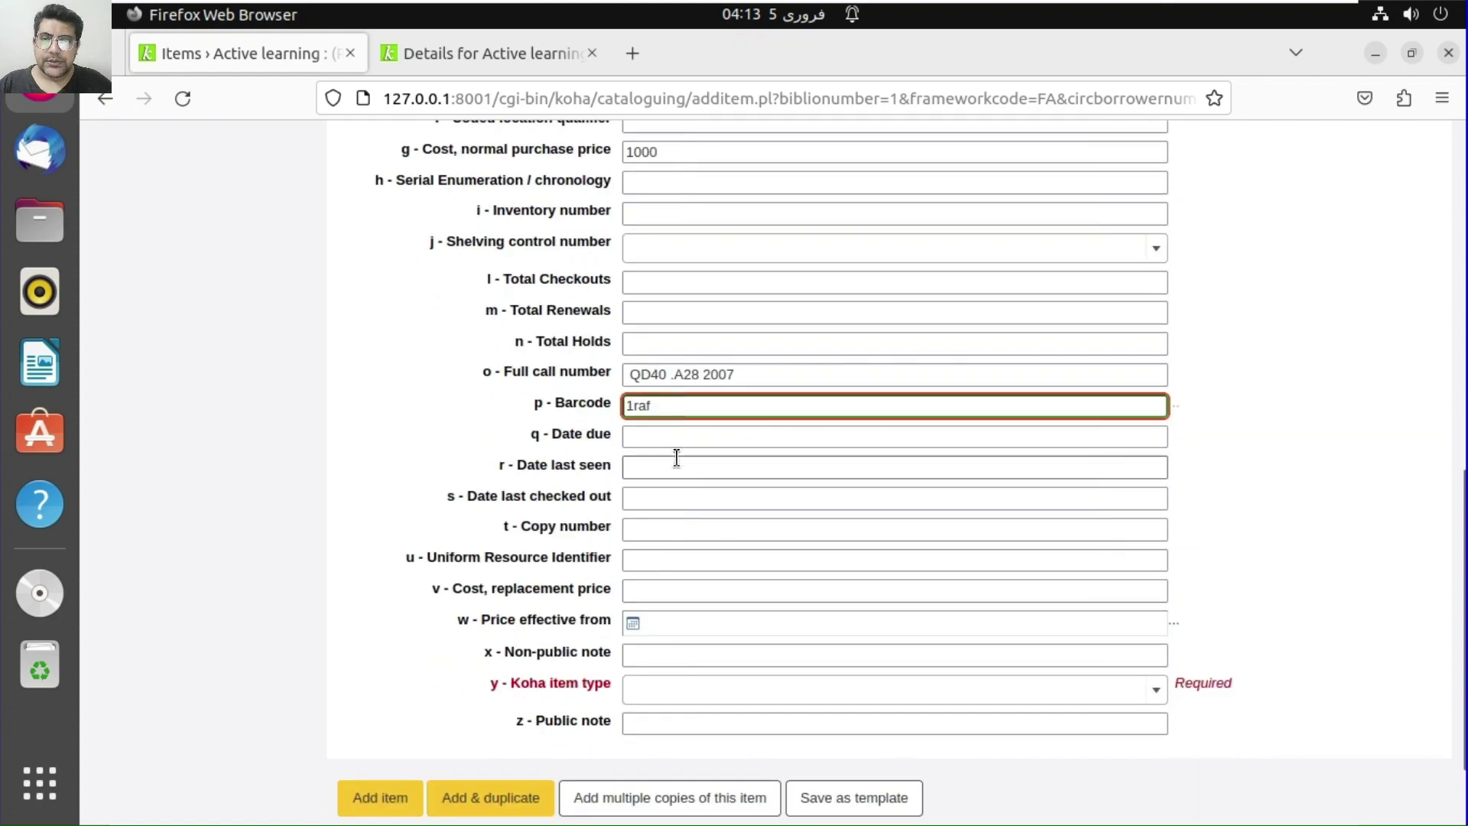
{"action": "left_click", "coordinate": [670, 695]}
{"action": "key", "text": "Down"}
{"action": "key", "text": "Down"}
{"action": "key", "text": "Down"}
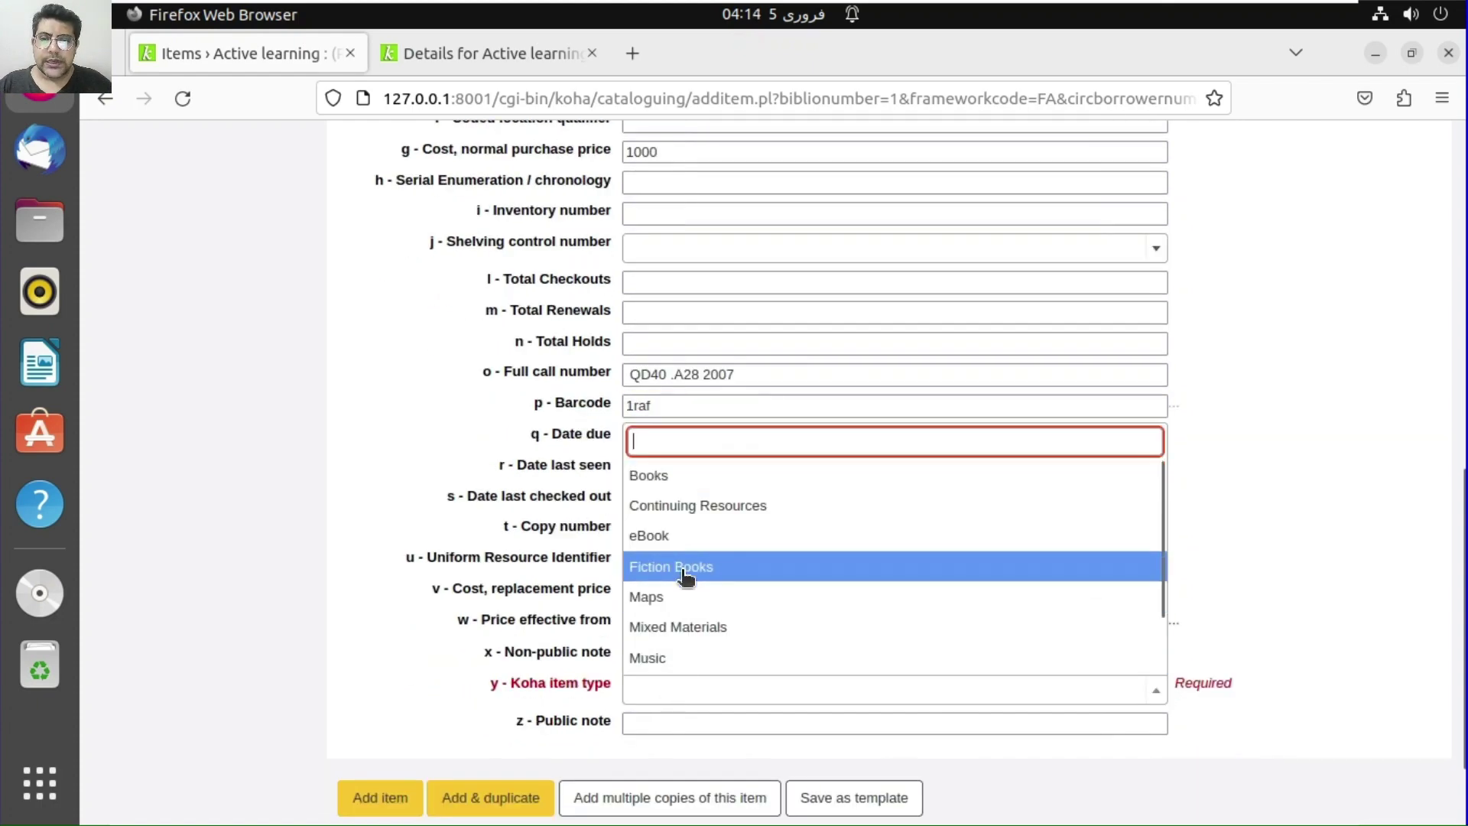
{"action": "key", "text": "Up"}
{"action": "key", "text": "Up"}
{"action": "key", "text": "Up"}
{"action": "key", "text": "Return"}
{"action": "scroll", "coordinate": [643, 564], "scroll_direction": "down", "scroll_amount": 3}
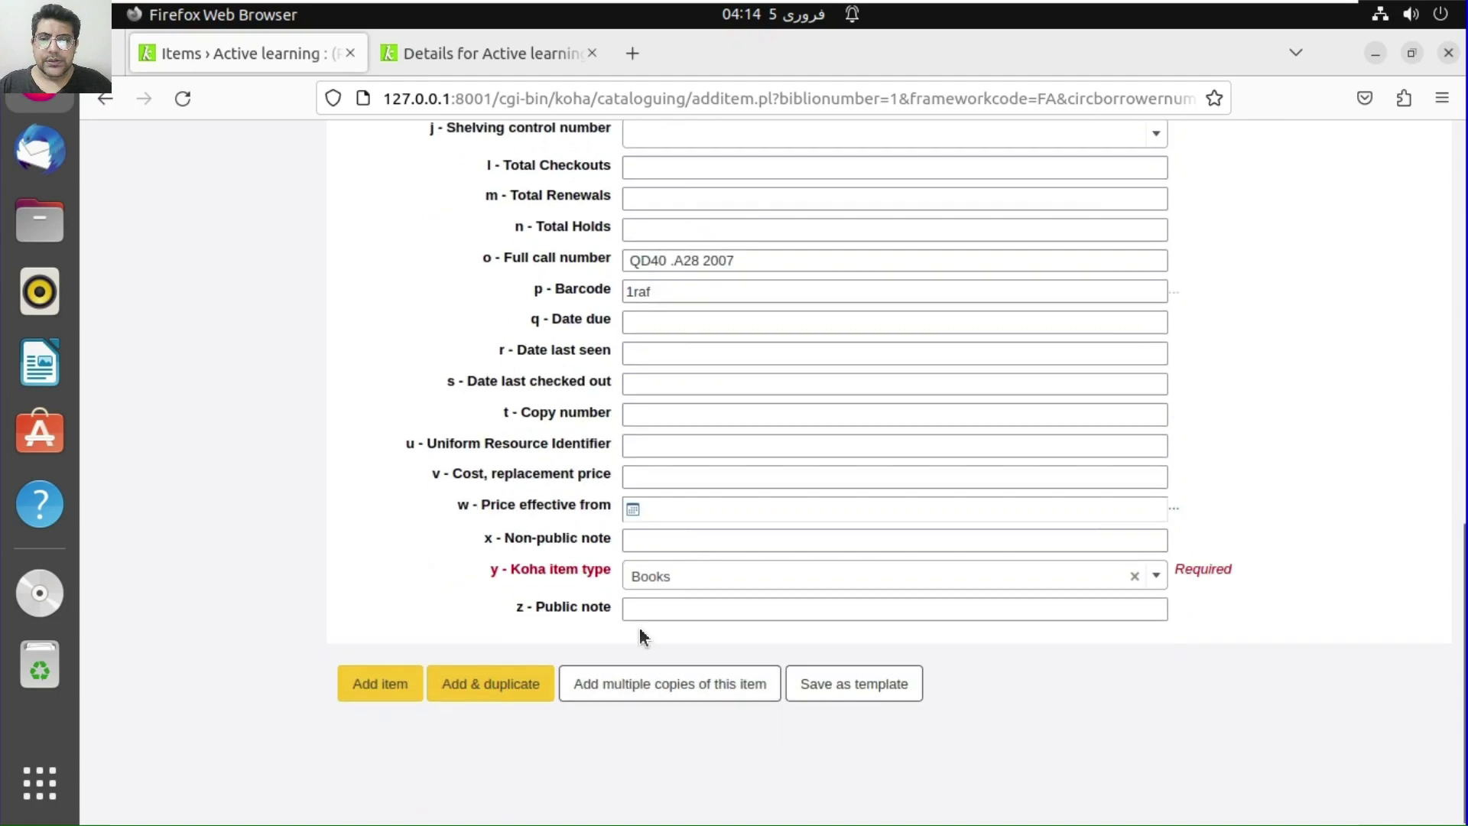
{"action": "left_click", "coordinate": [651, 610]}
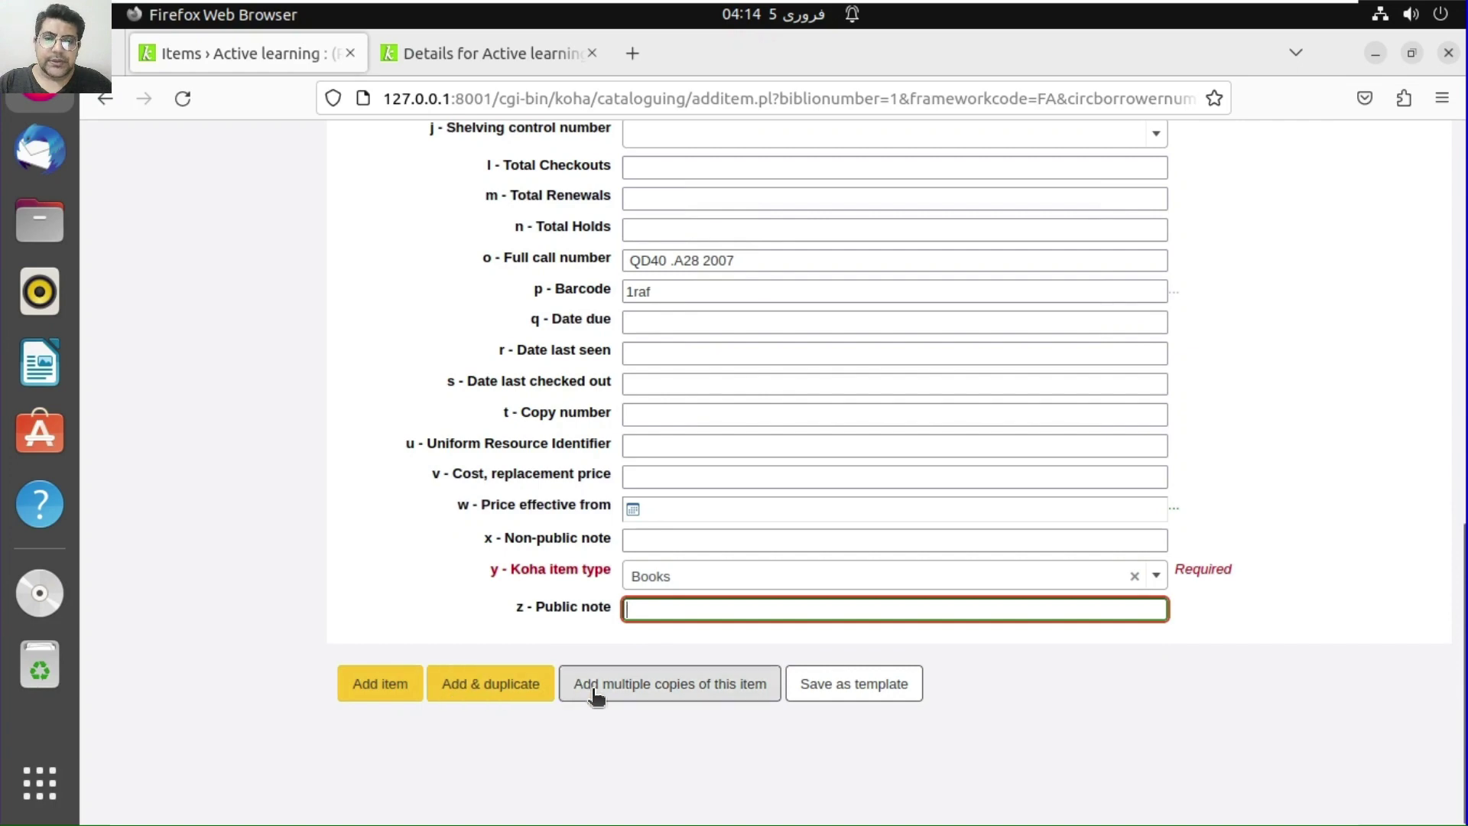
{"action": "left_click", "coordinate": [364, 693]}
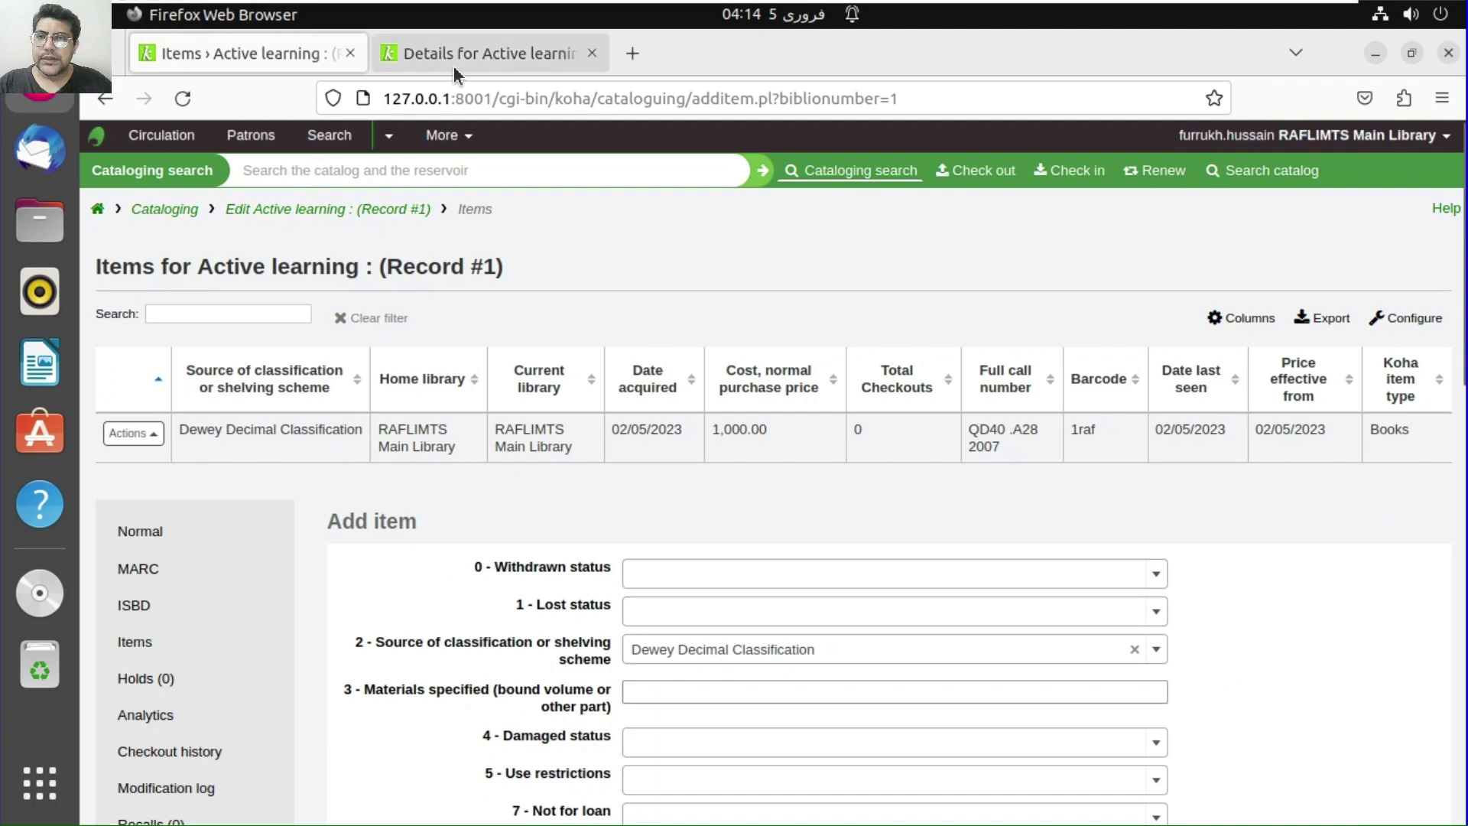
Reload the details page of "Active learning" and check its cover image and the new item's holdings entry
{"action": "left_click", "coordinate": [490, 53]}
{"action": "left_click", "coordinate": [184, 102]}
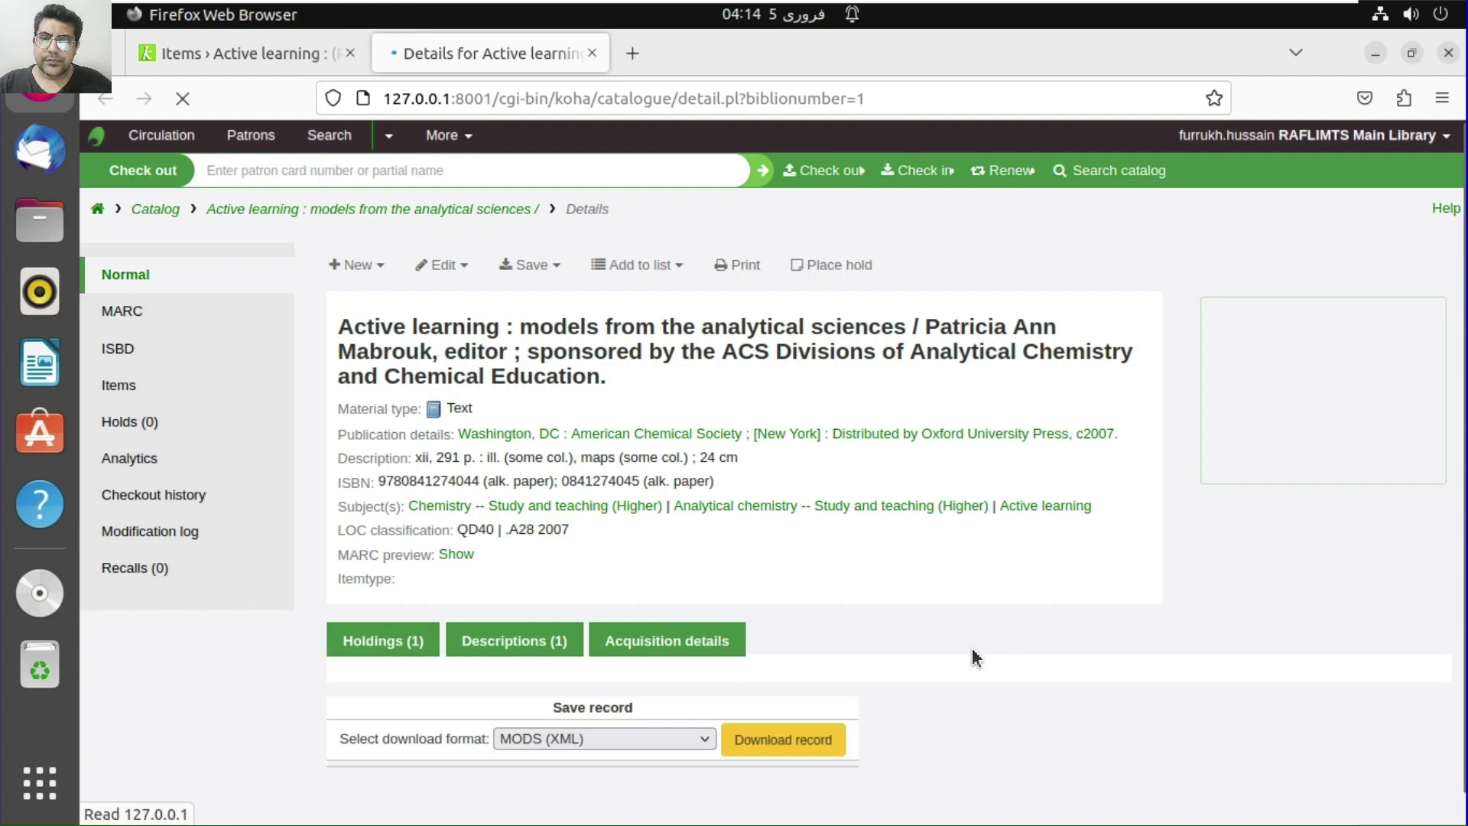
{"action": "scroll", "coordinate": [963, 658], "scroll_direction": "down", "scroll_amount": 1}
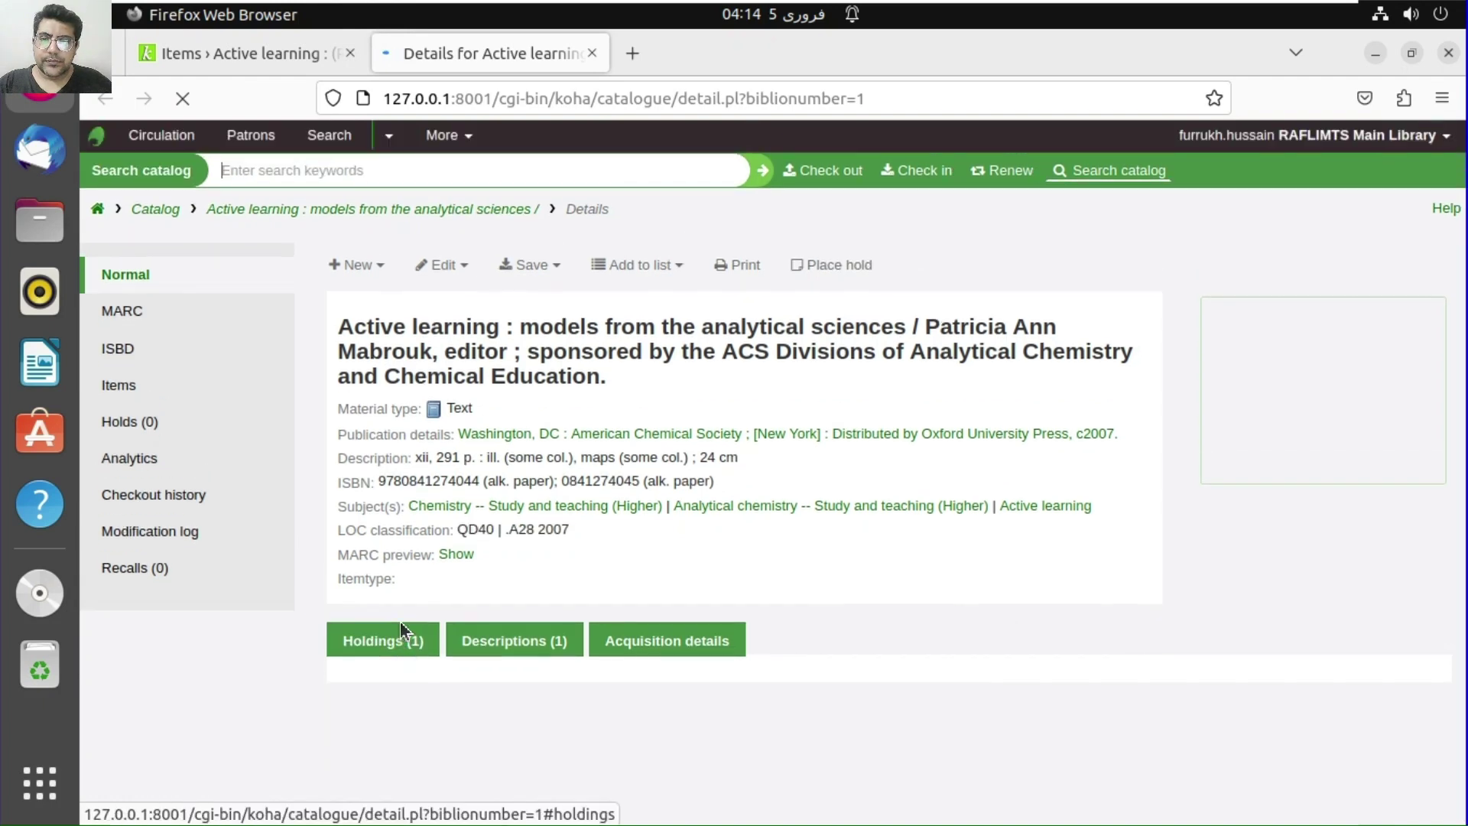
{"action": "scroll", "coordinate": [910, 635], "scroll_direction": "down", "scroll_amount": 4}
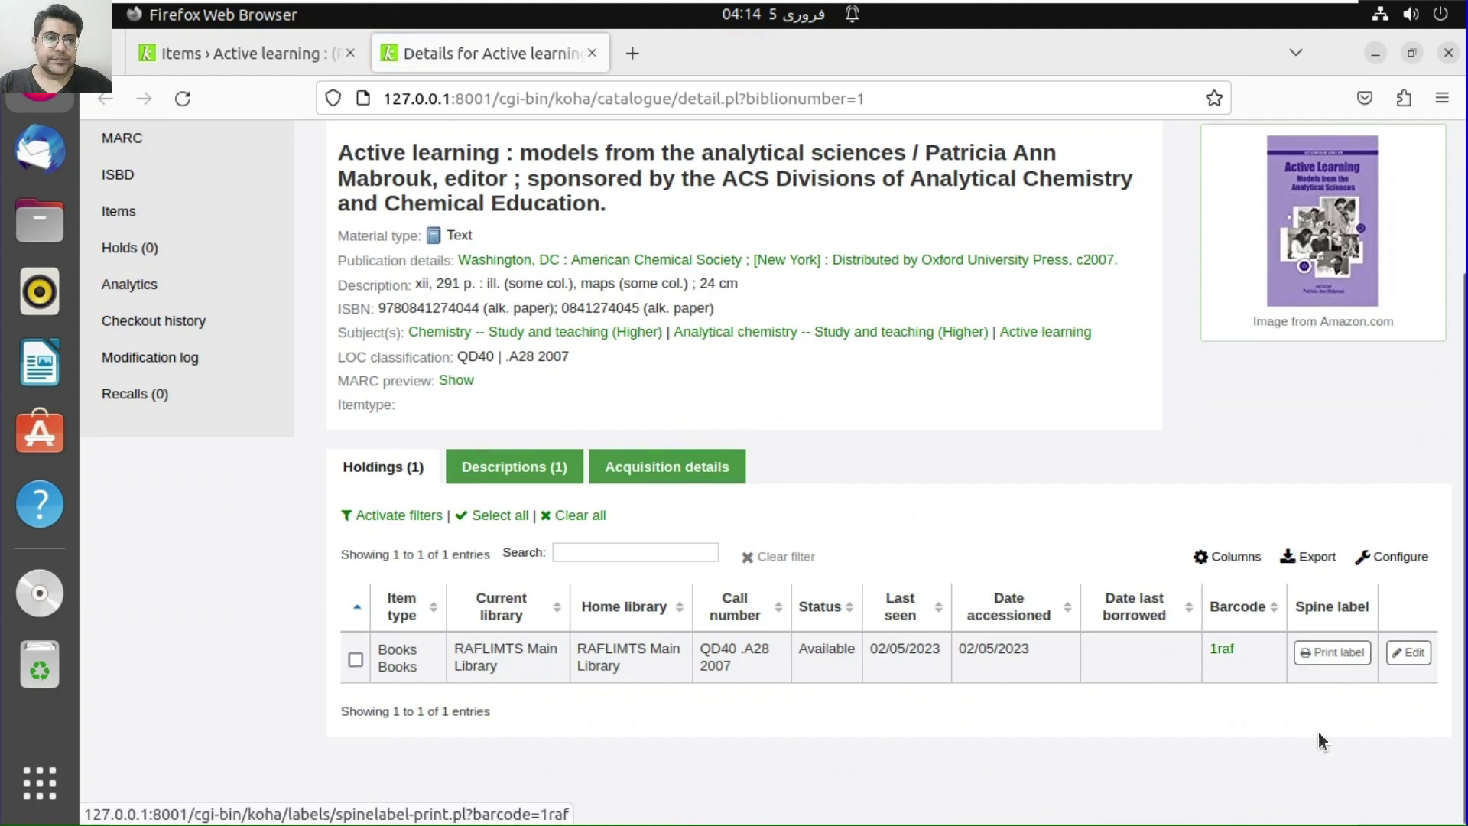
{"action": "scroll", "coordinate": [664, 446], "scroll_direction": "up", "scroll_amount": 4}
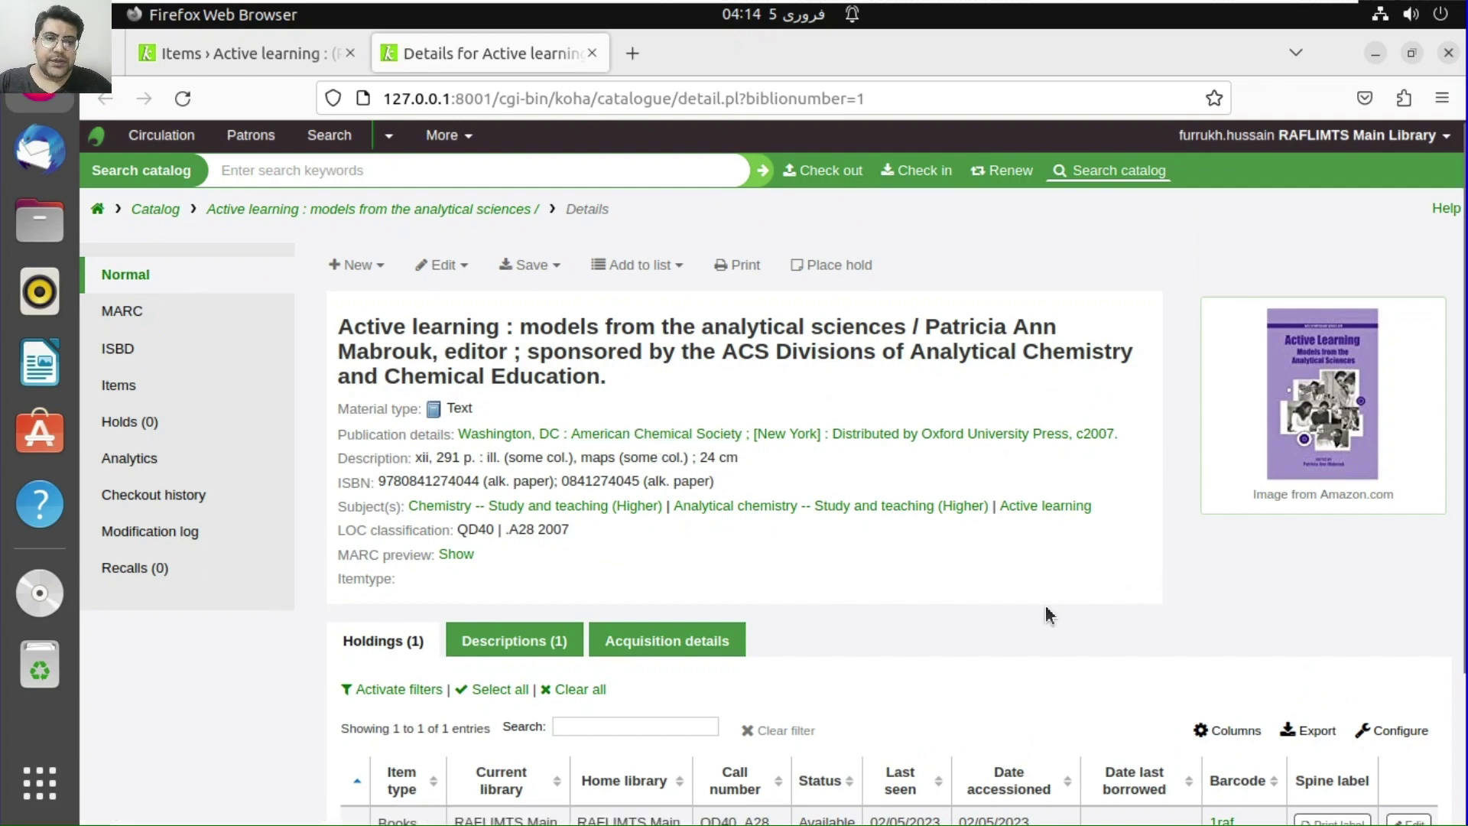
Return to the Cataloging home from the record's items page and start a new record with the Fast Add Framework
{"action": "left_click", "coordinate": [260, 55]}
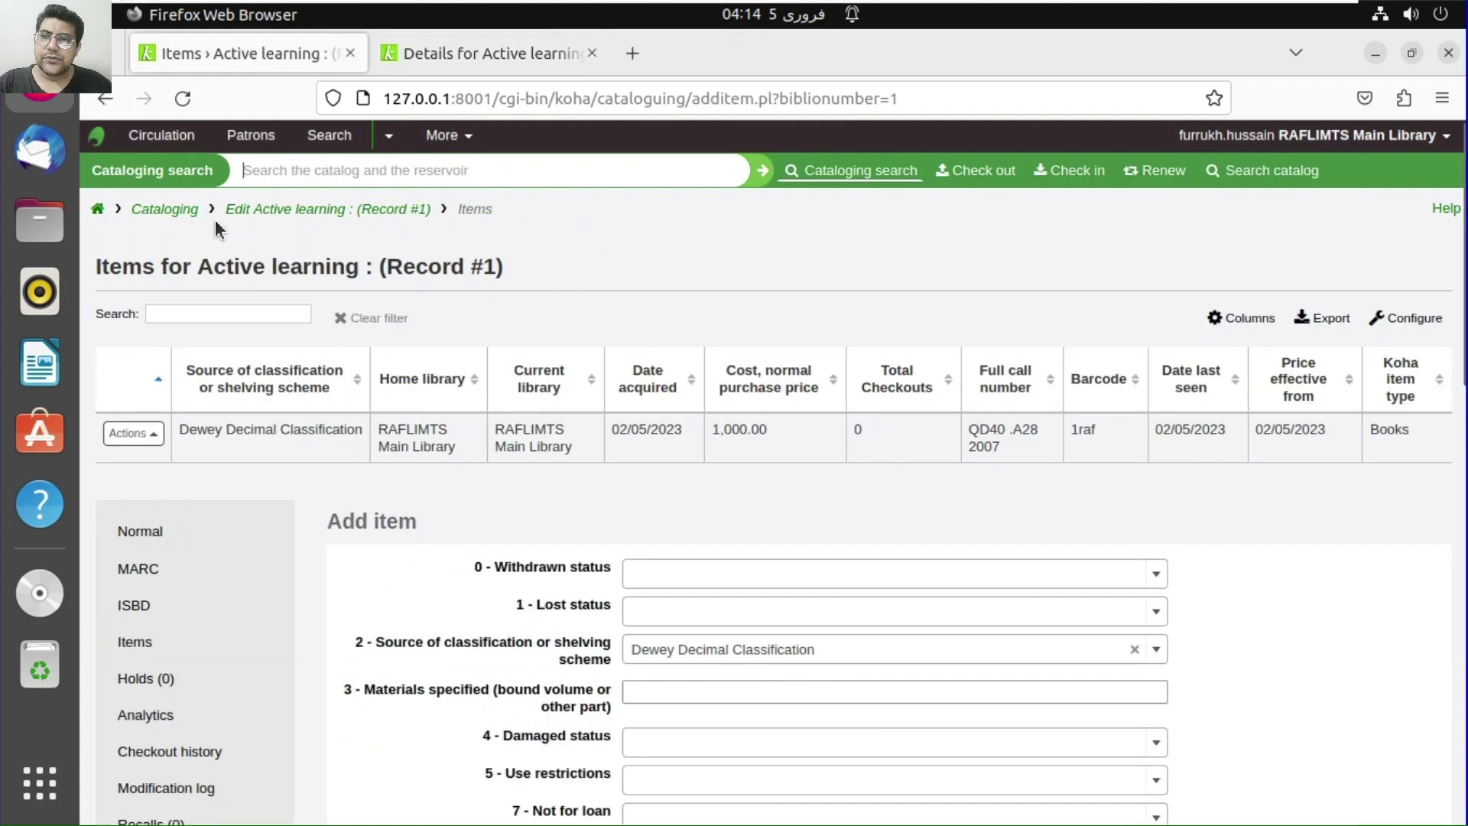
{"action": "left_click", "coordinate": [158, 218]}
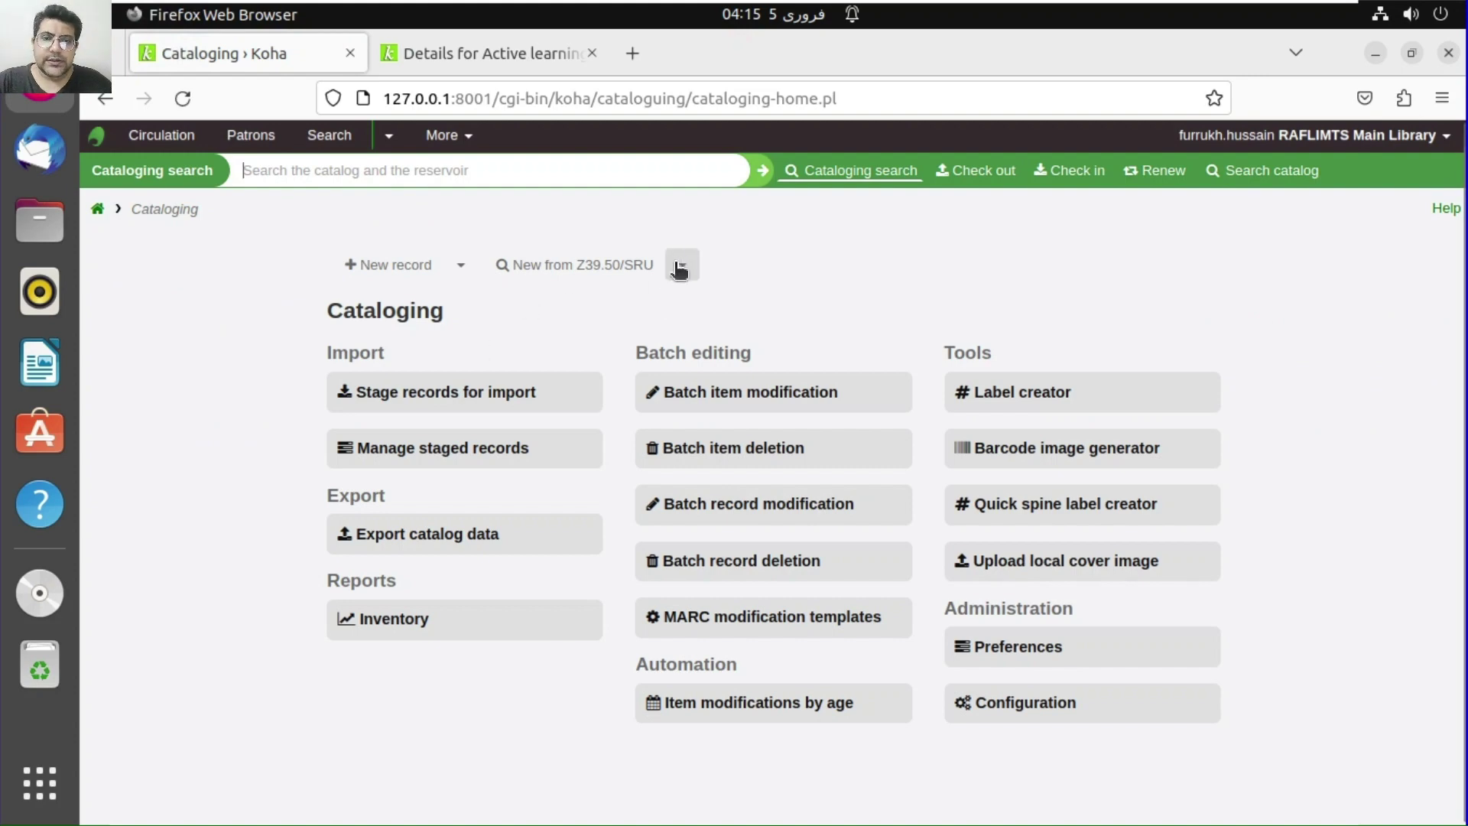
{"action": "left_click", "coordinate": [462, 268]}
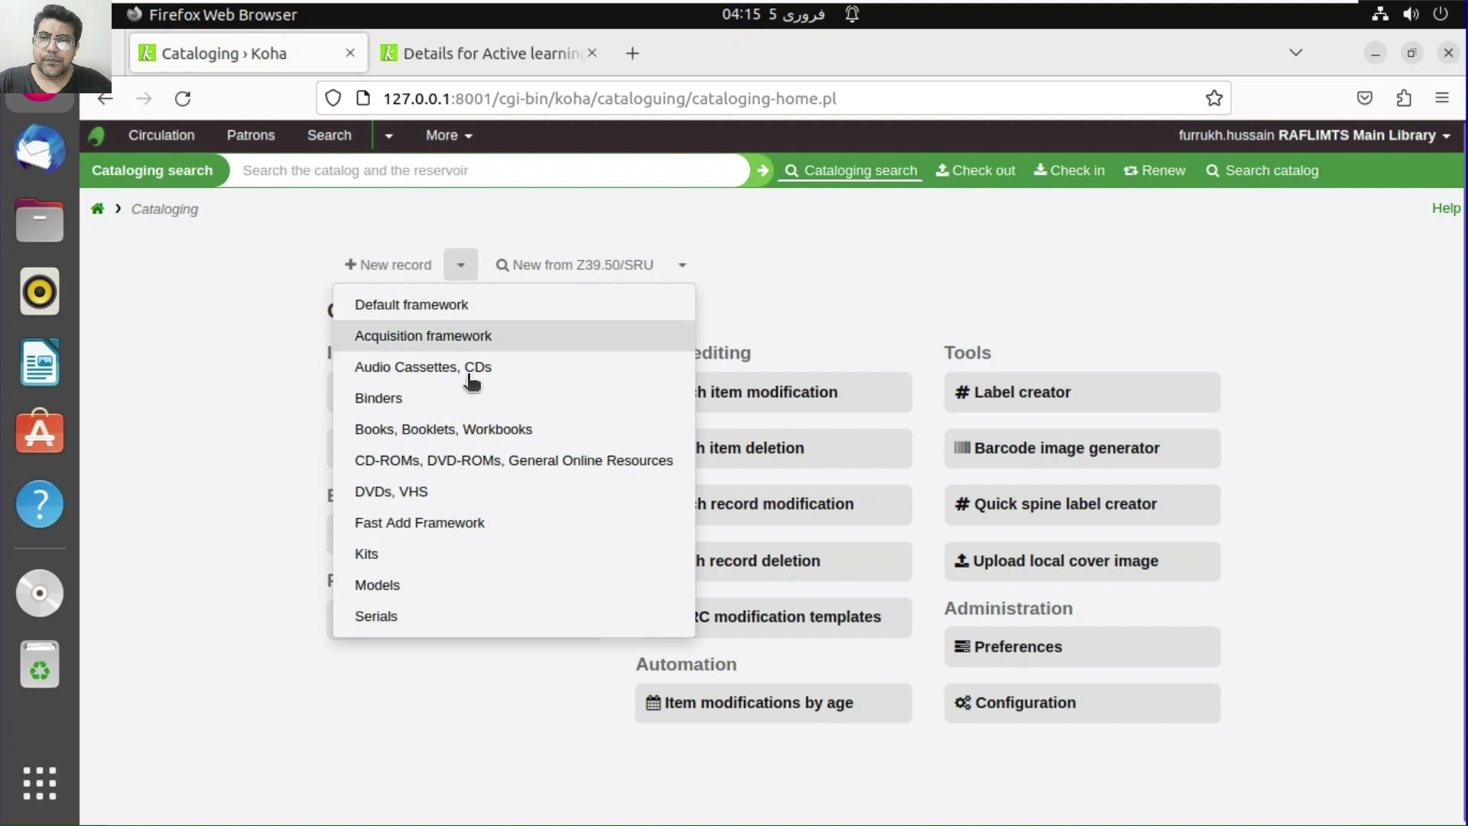
{"action": "key", "text": "Escape"}
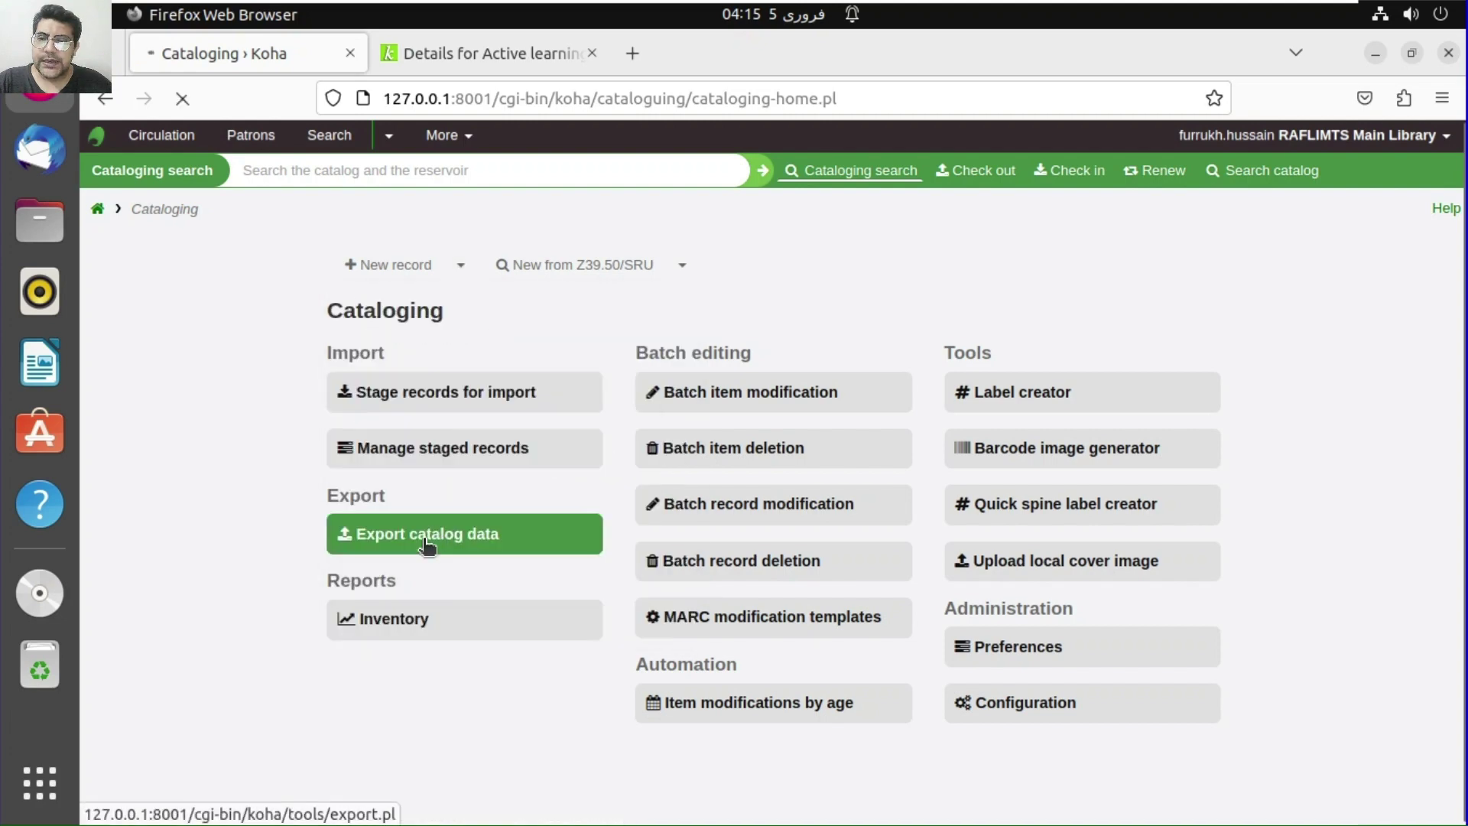
{"action": "left_click", "coordinate": [800, 612]}
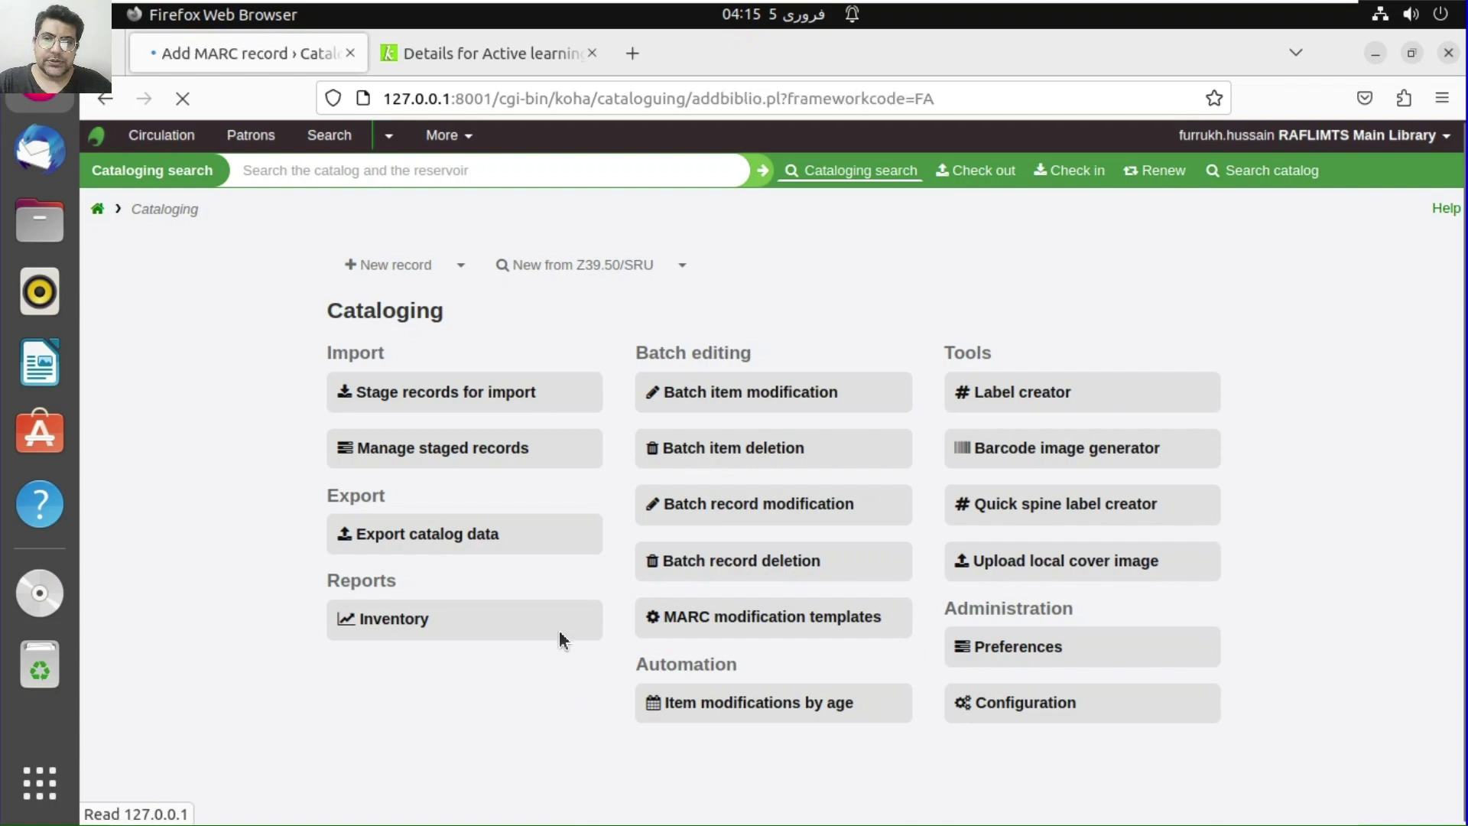
Examine the blank record's control number, ISBN, ISSN, Library of Congress call number and Dewey classification fields, including 050 subfields a and b
{"action": "scroll", "coordinate": [232, 446], "scroll_direction": "down", "scroll_amount": 3}
{"action": "scroll", "coordinate": [232, 446], "scroll_direction": "up", "scroll_amount": 2}
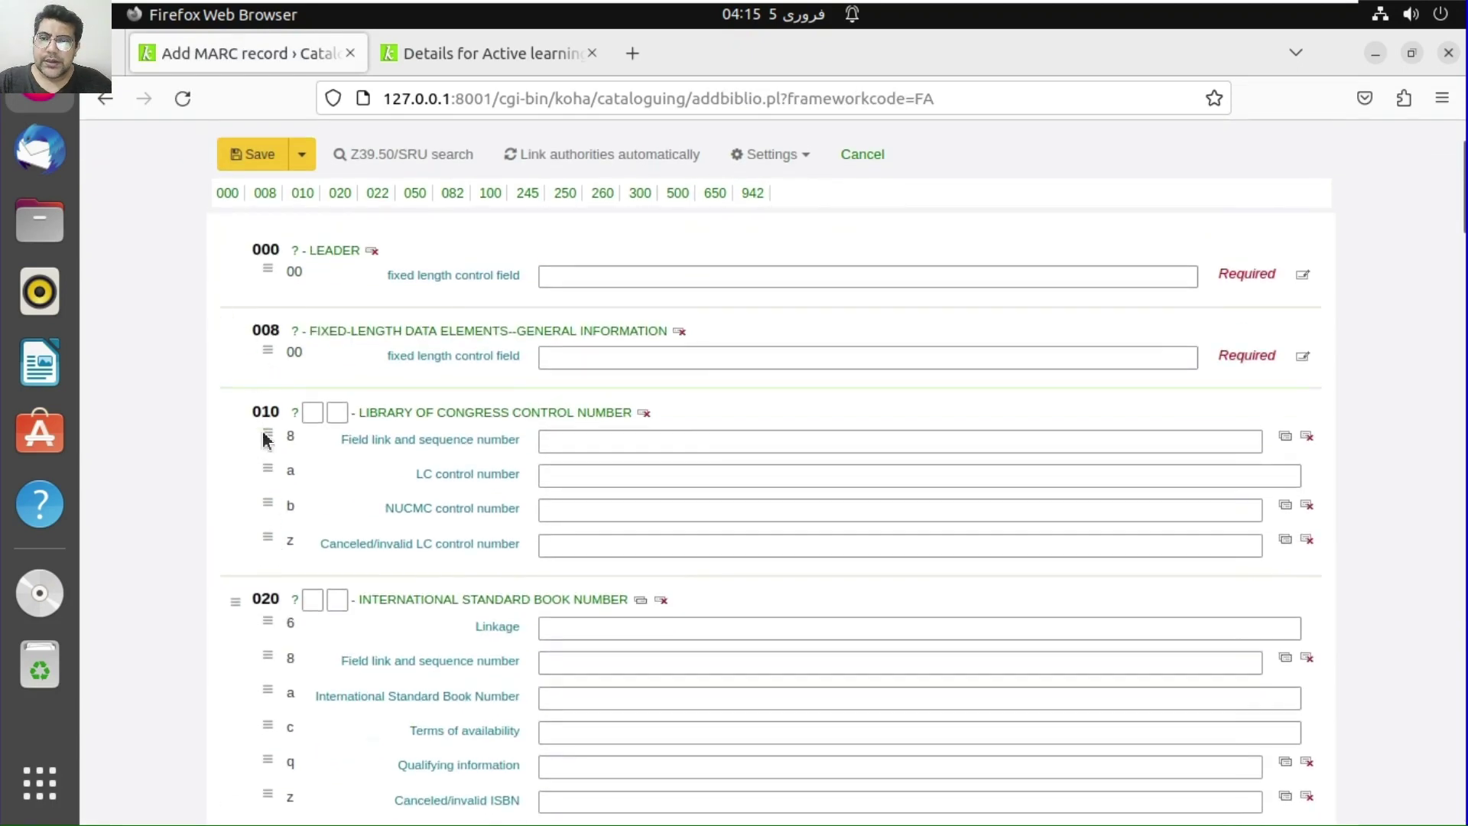
{"action": "scroll", "coordinate": [331, 512], "scroll_direction": "down", "scroll_amount": 3}
{"action": "scroll", "coordinate": [331, 512], "scroll_direction": "down", "scroll_amount": 1}
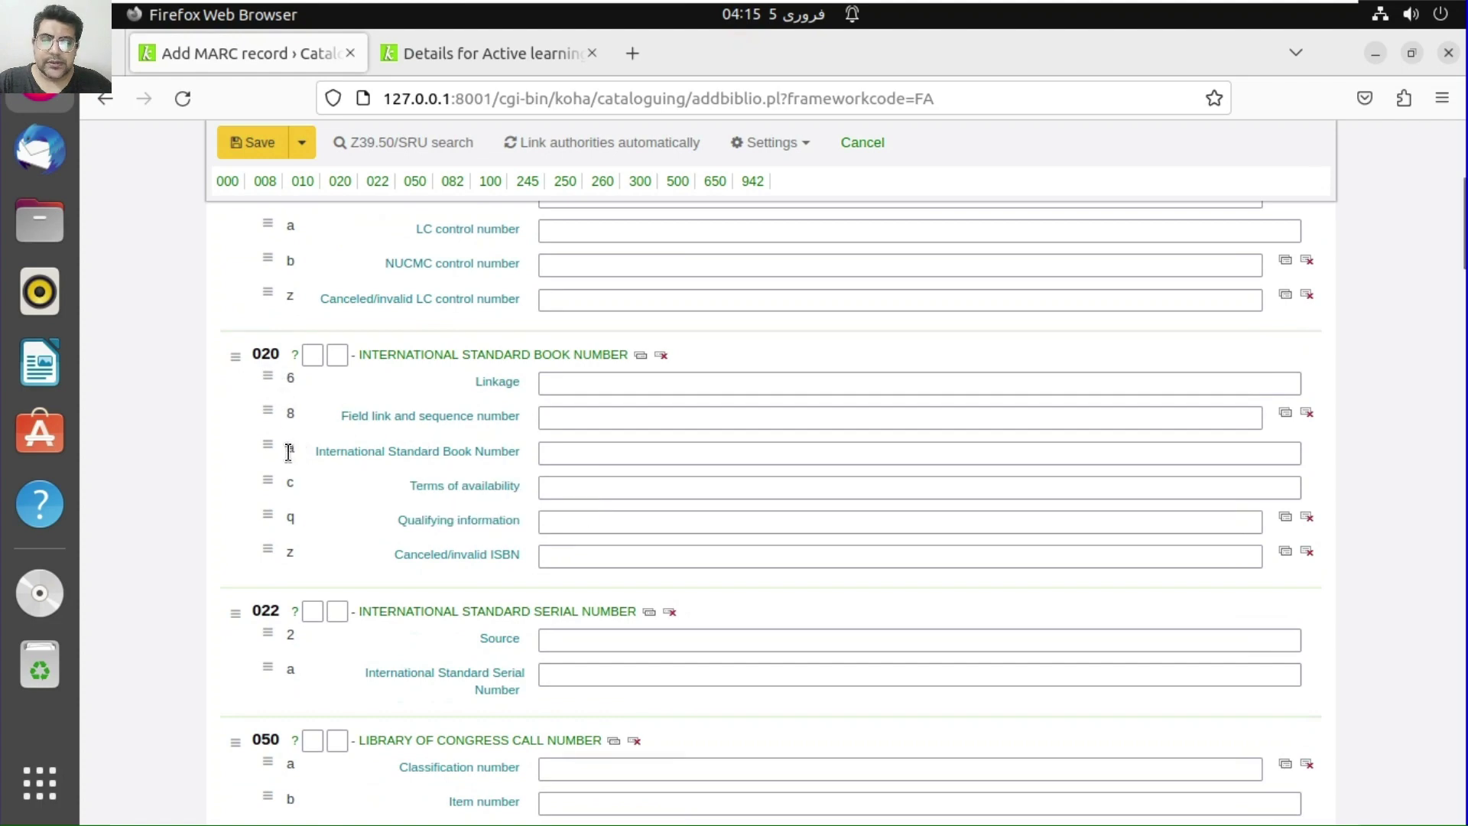
{"action": "scroll", "coordinate": [395, 527], "scroll_direction": "down", "scroll_amount": 5}
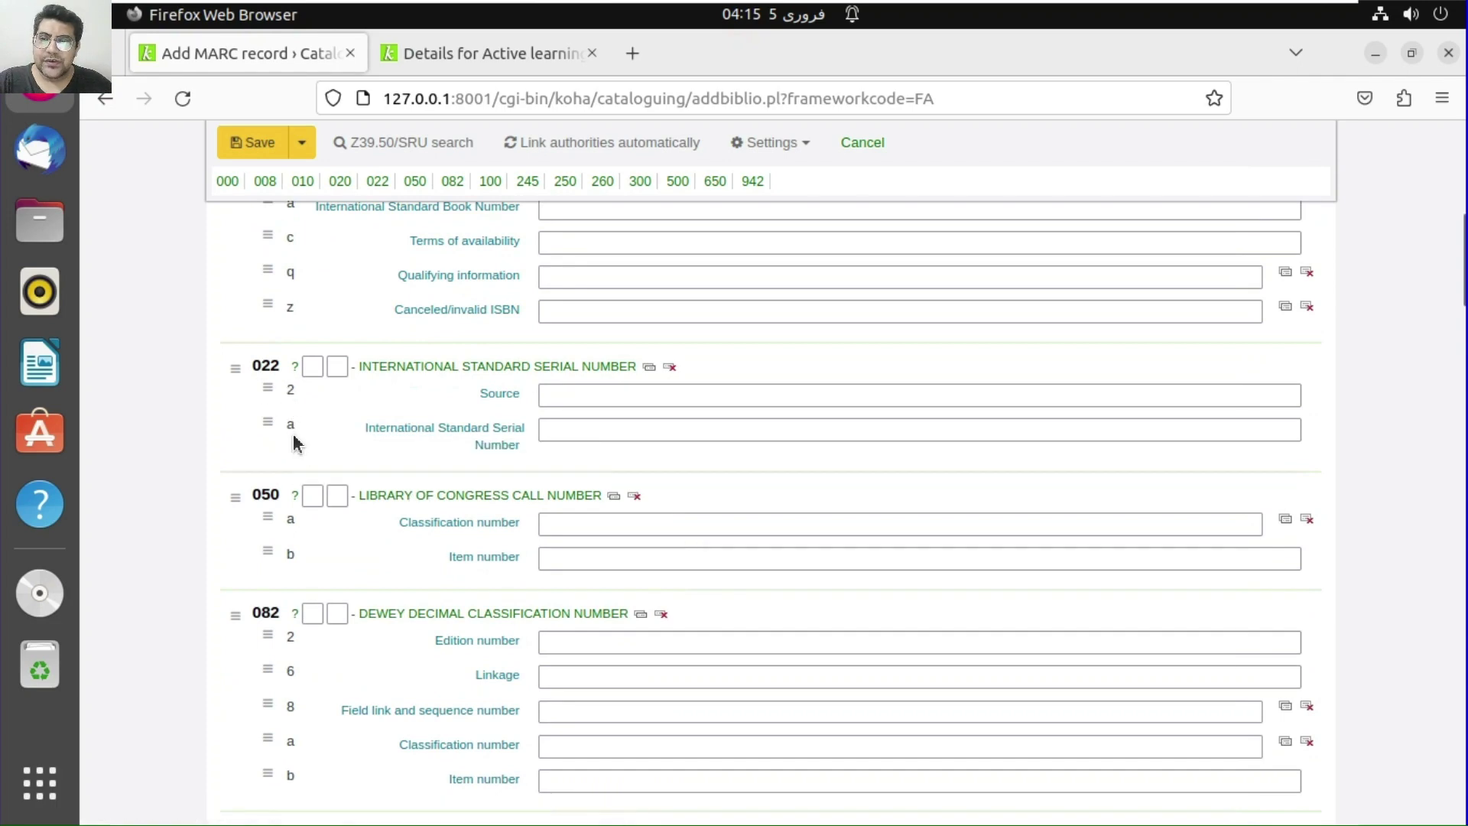
{"action": "scroll", "coordinate": [354, 557], "scroll_direction": "down", "scroll_amount": 3}
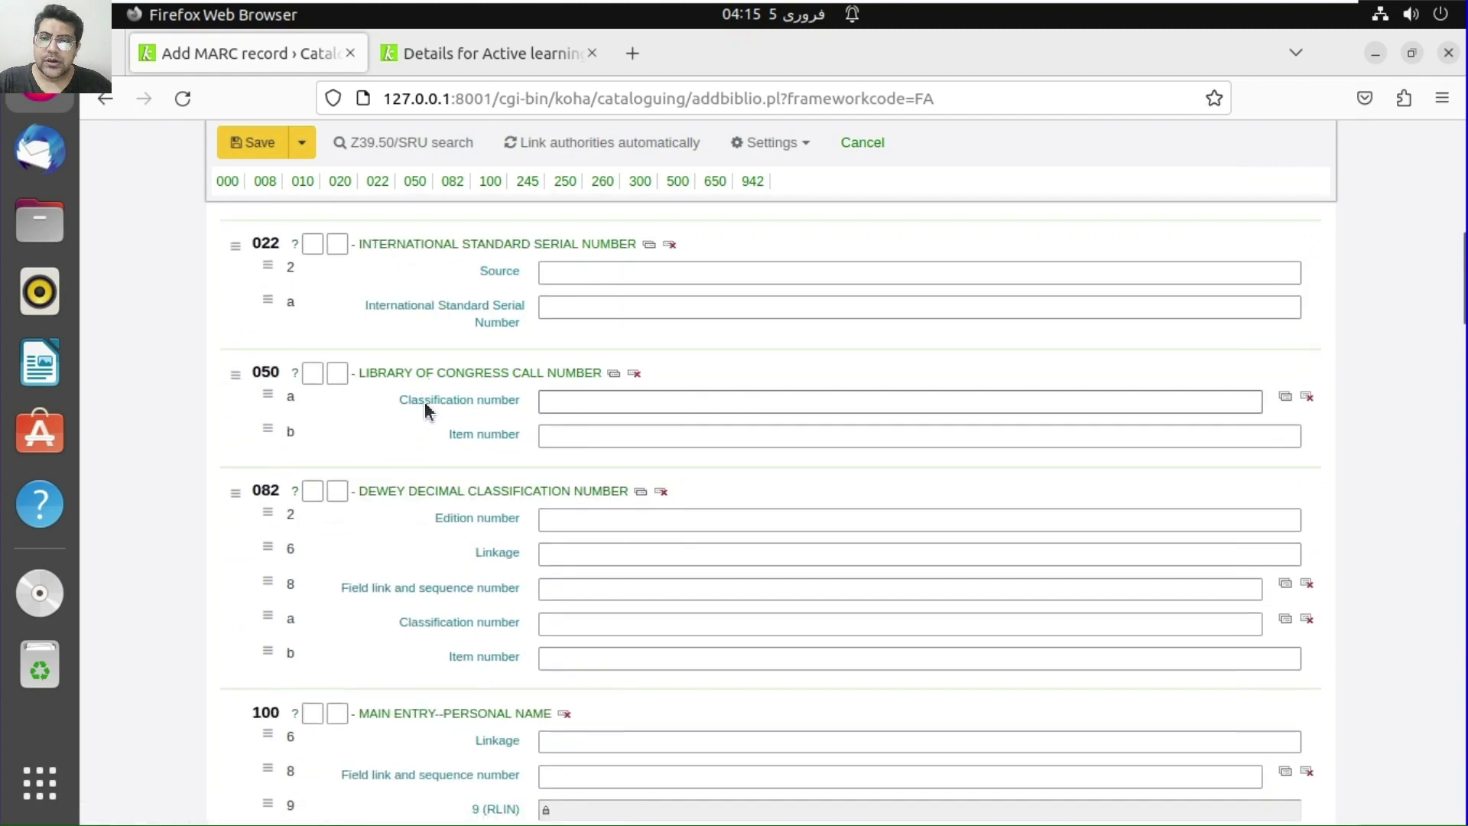
{"action": "left_click", "coordinate": [551, 412]}
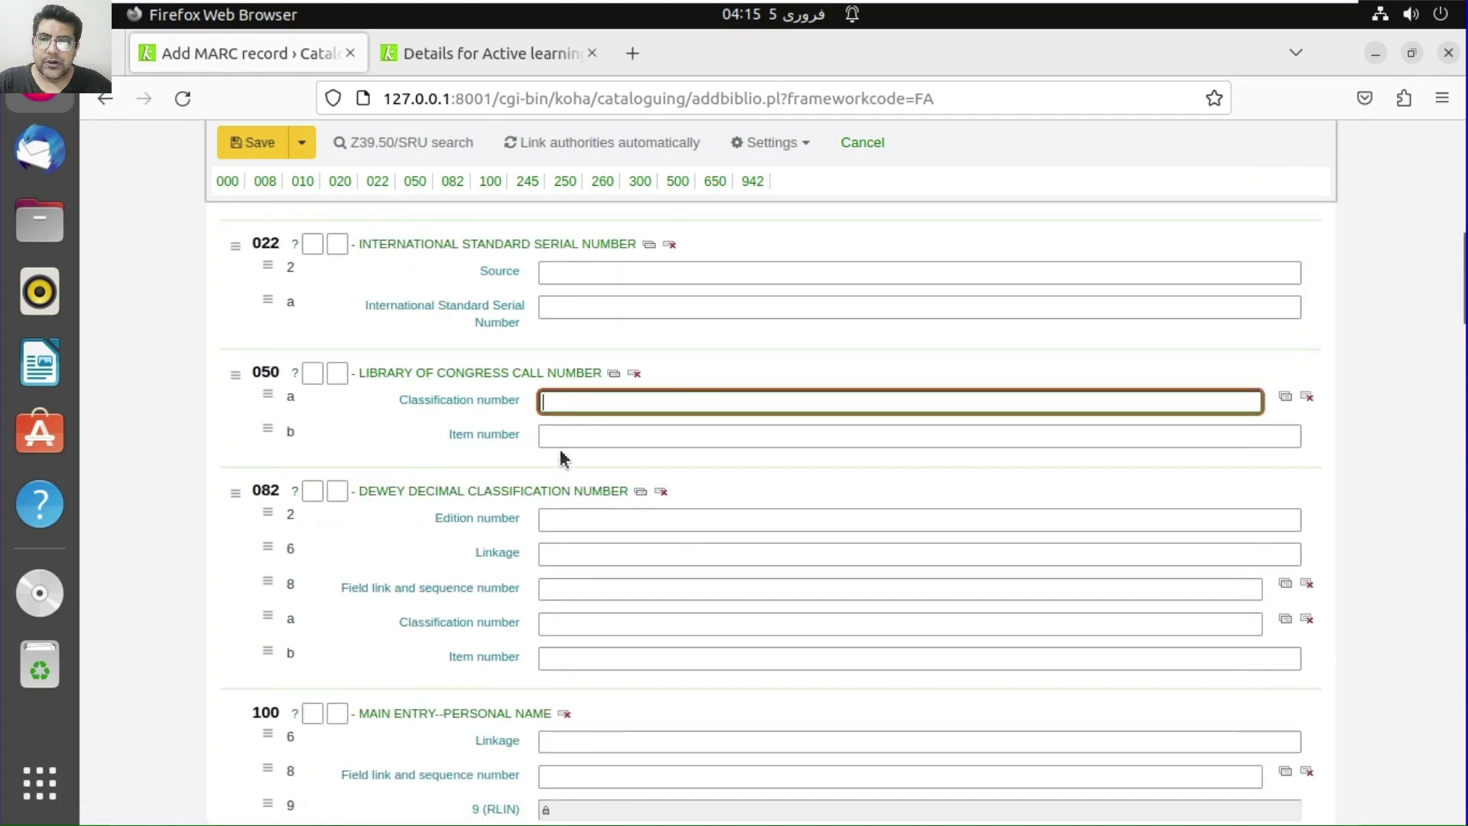
{"action": "left_click", "coordinate": [557, 437]}
{"action": "left_click", "coordinate": [561, 401]}
{"action": "left_click", "coordinate": [570, 434]}
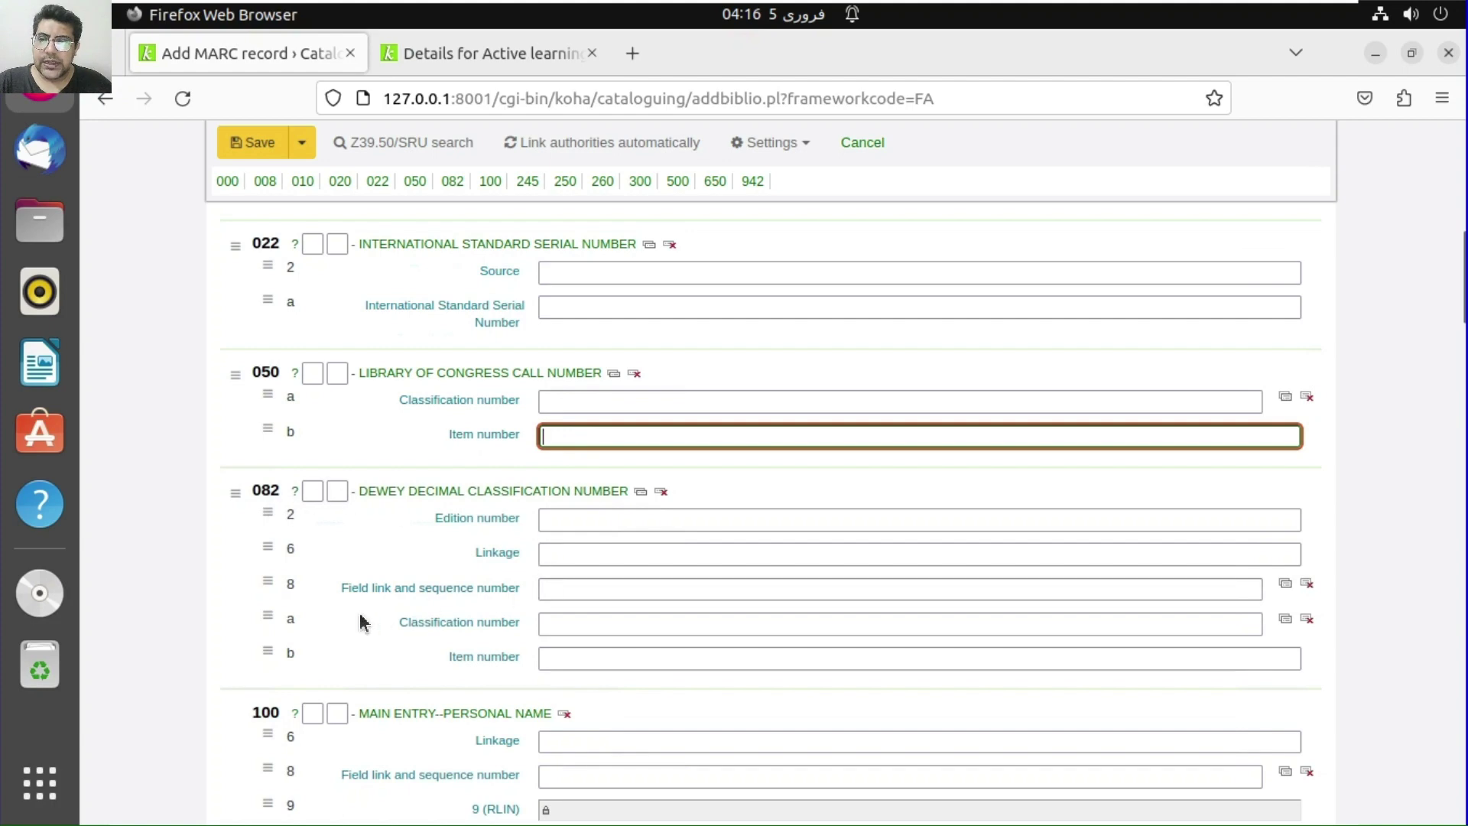
Examine the personal name, title, edition, publication, physical description, general note, subject and 942 added entry fields of the blank record
{"action": "scroll", "coordinate": [578, 660], "scroll_direction": "down", "scroll_amount": 6}
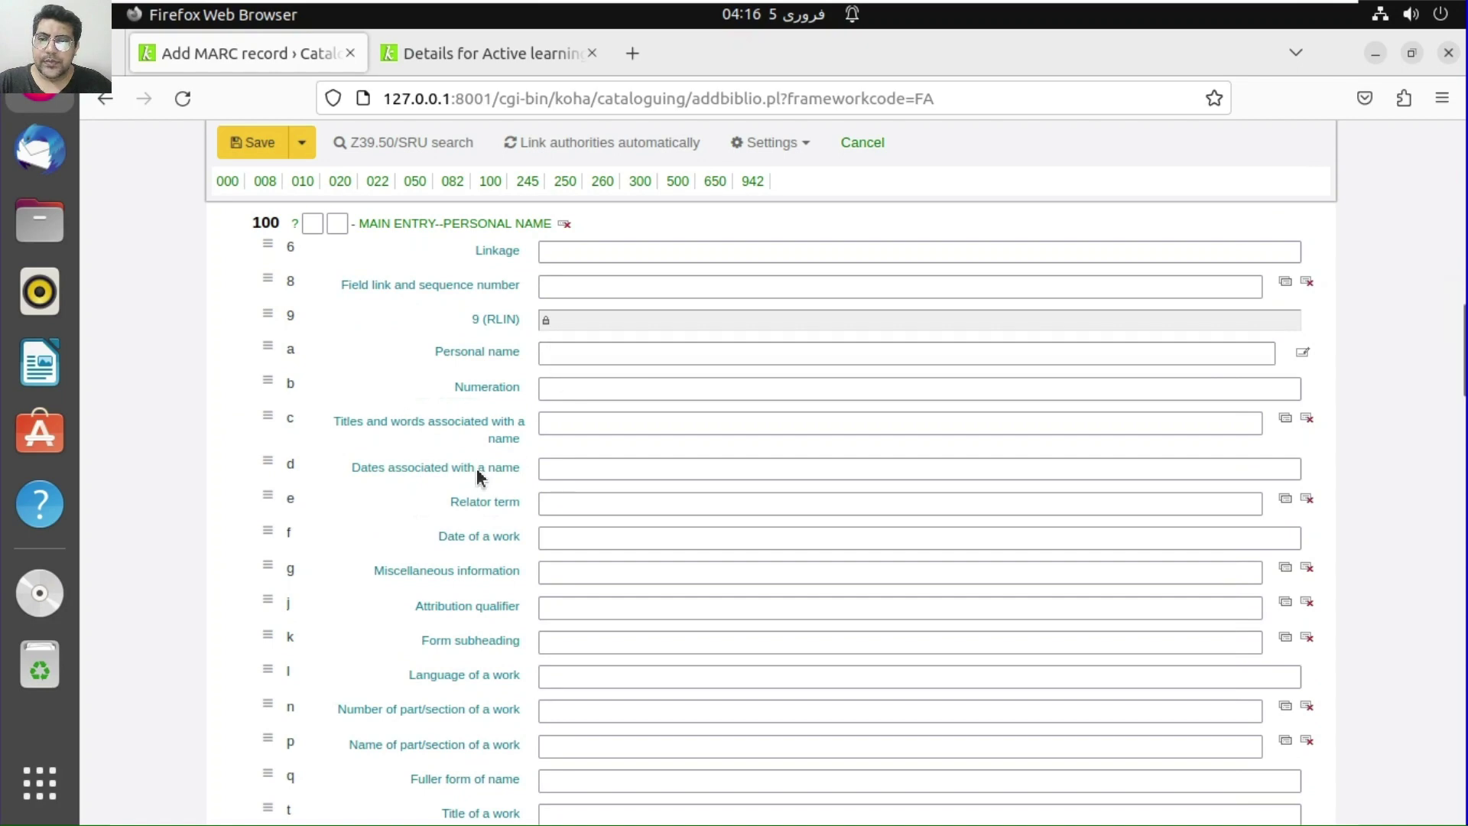
{"action": "scroll", "coordinate": [479, 477], "scroll_direction": "down", "scroll_amount": 8}
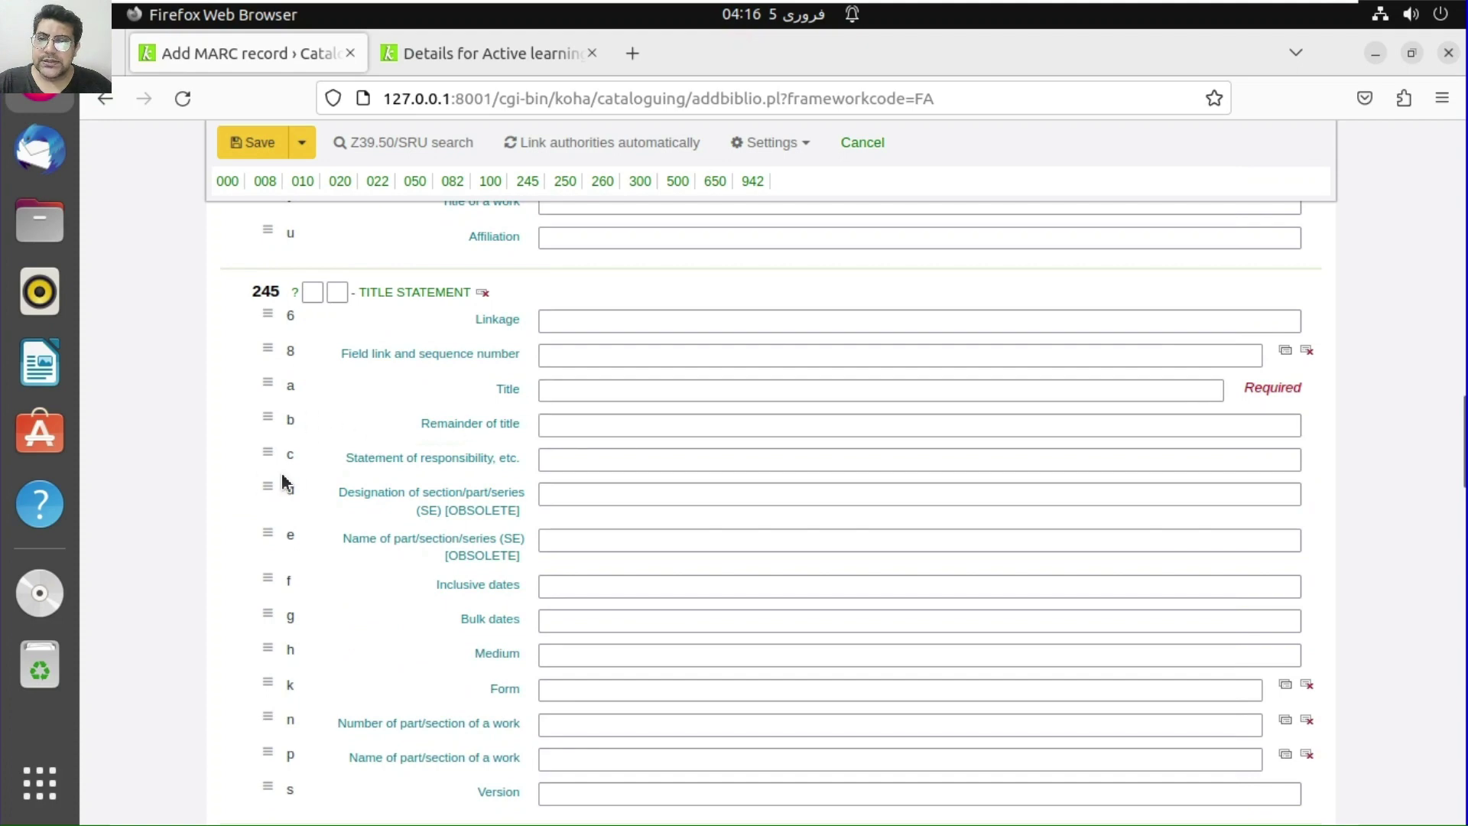
{"action": "scroll", "coordinate": [639, 544], "scroll_direction": "down", "scroll_amount": 5}
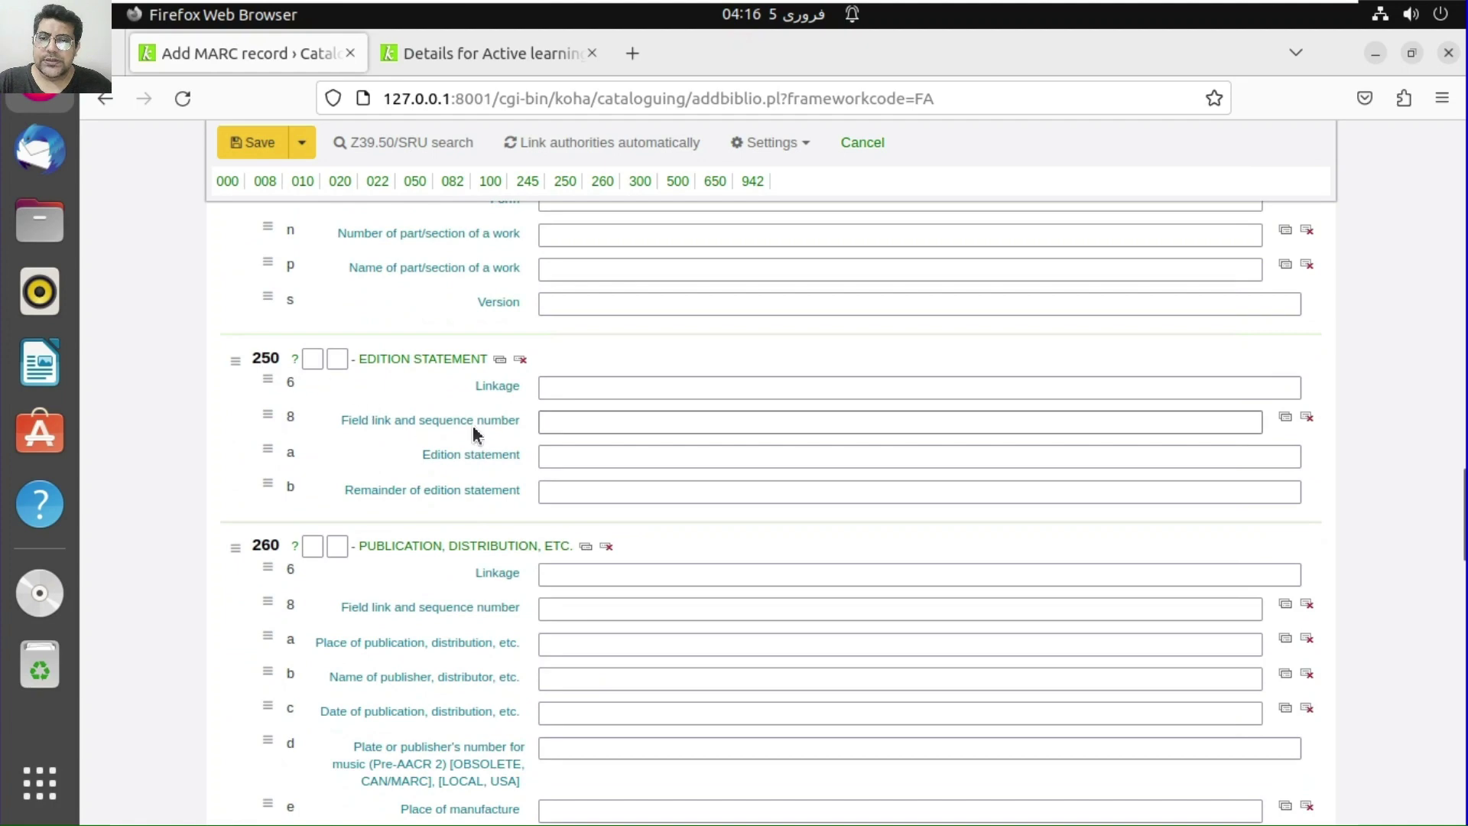
{"action": "left_click", "coordinate": [566, 454]}
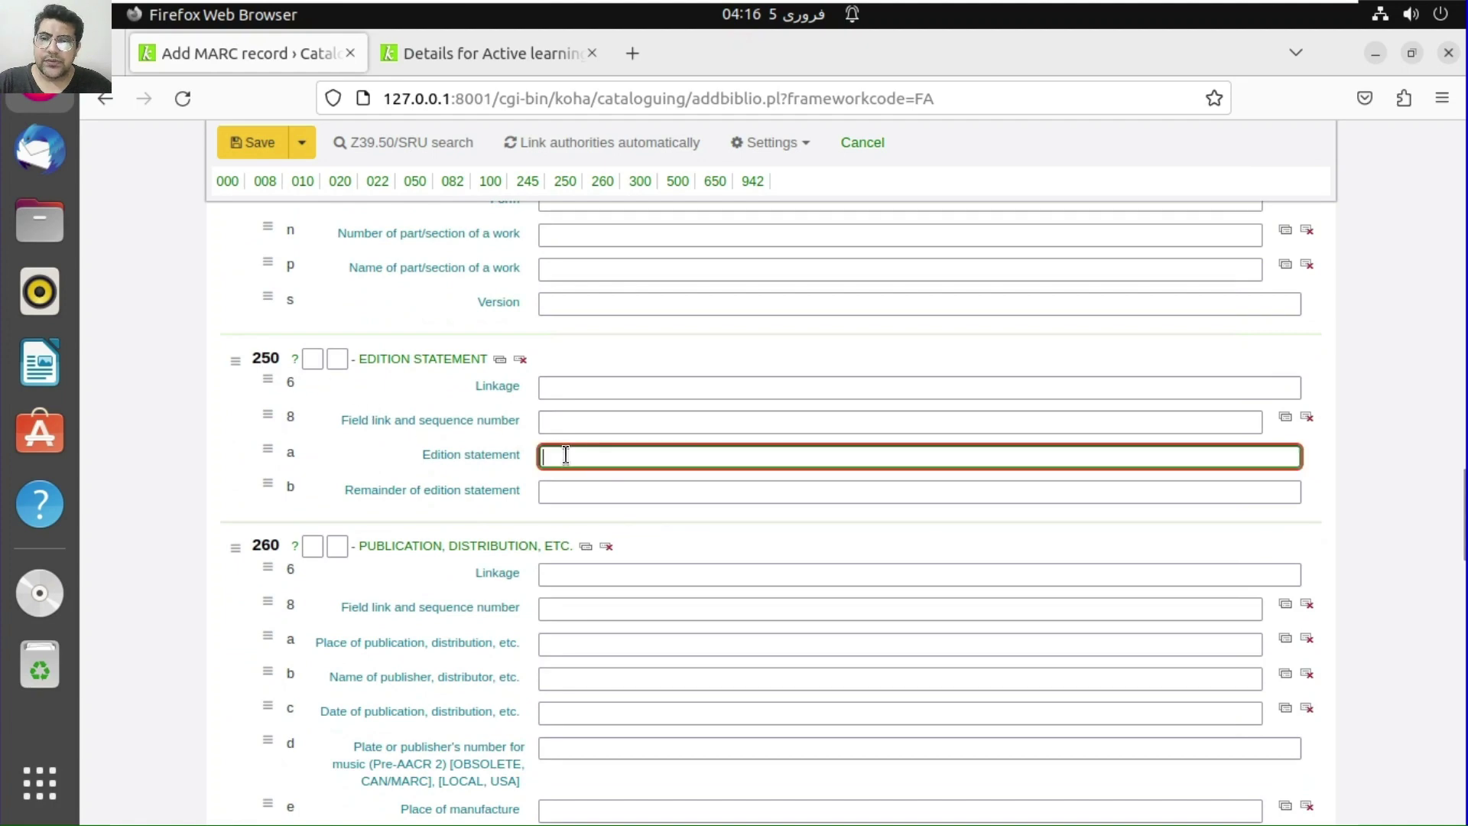
{"action": "scroll", "coordinate": [551, 444], "scroll_direction": "down", "scroll_amount": 3}
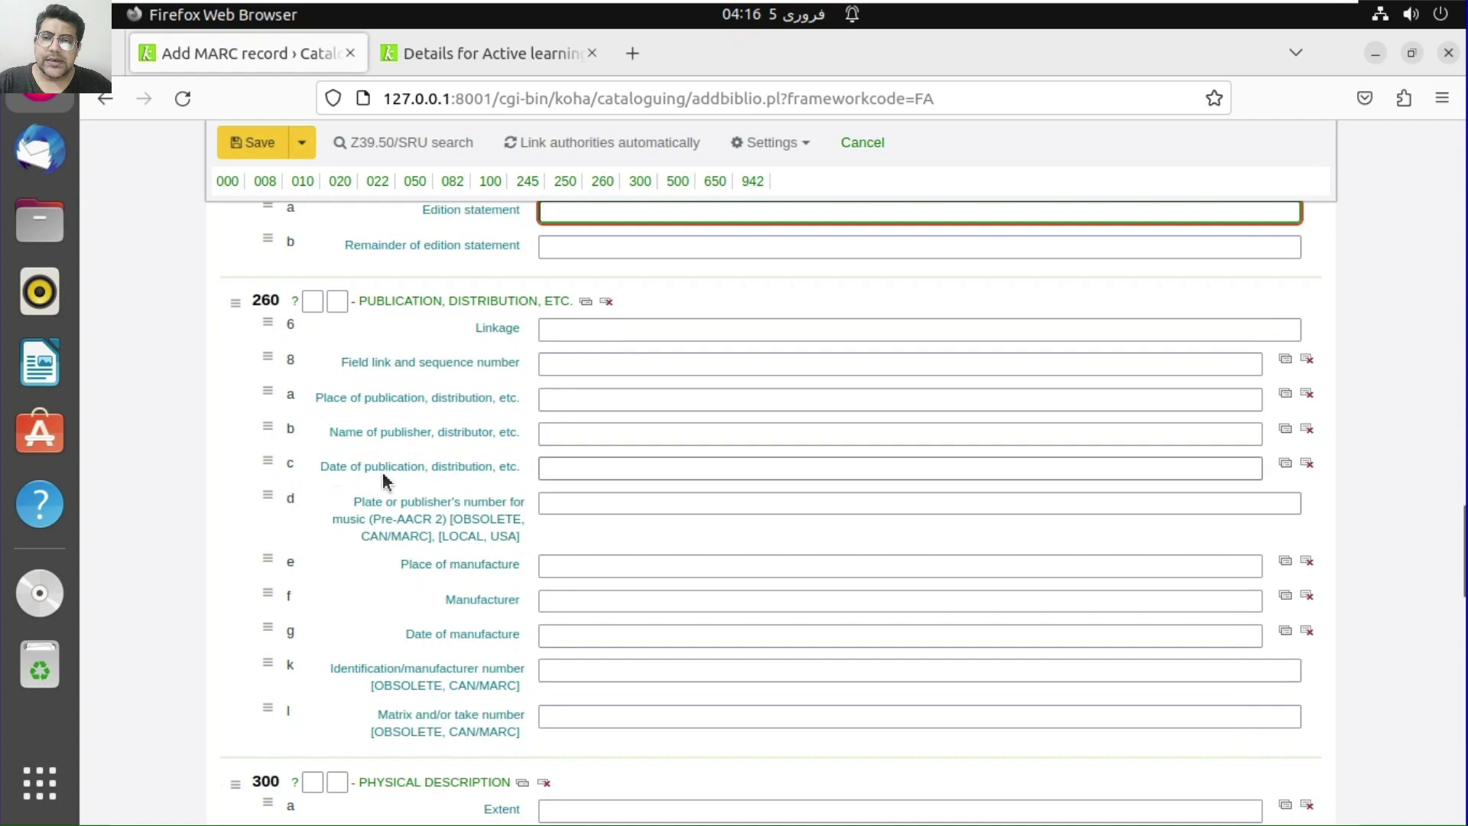
{"action": "scroll", "coordinate": [543, 481], "scroll_direction": "down", "scroll_amount": 6}
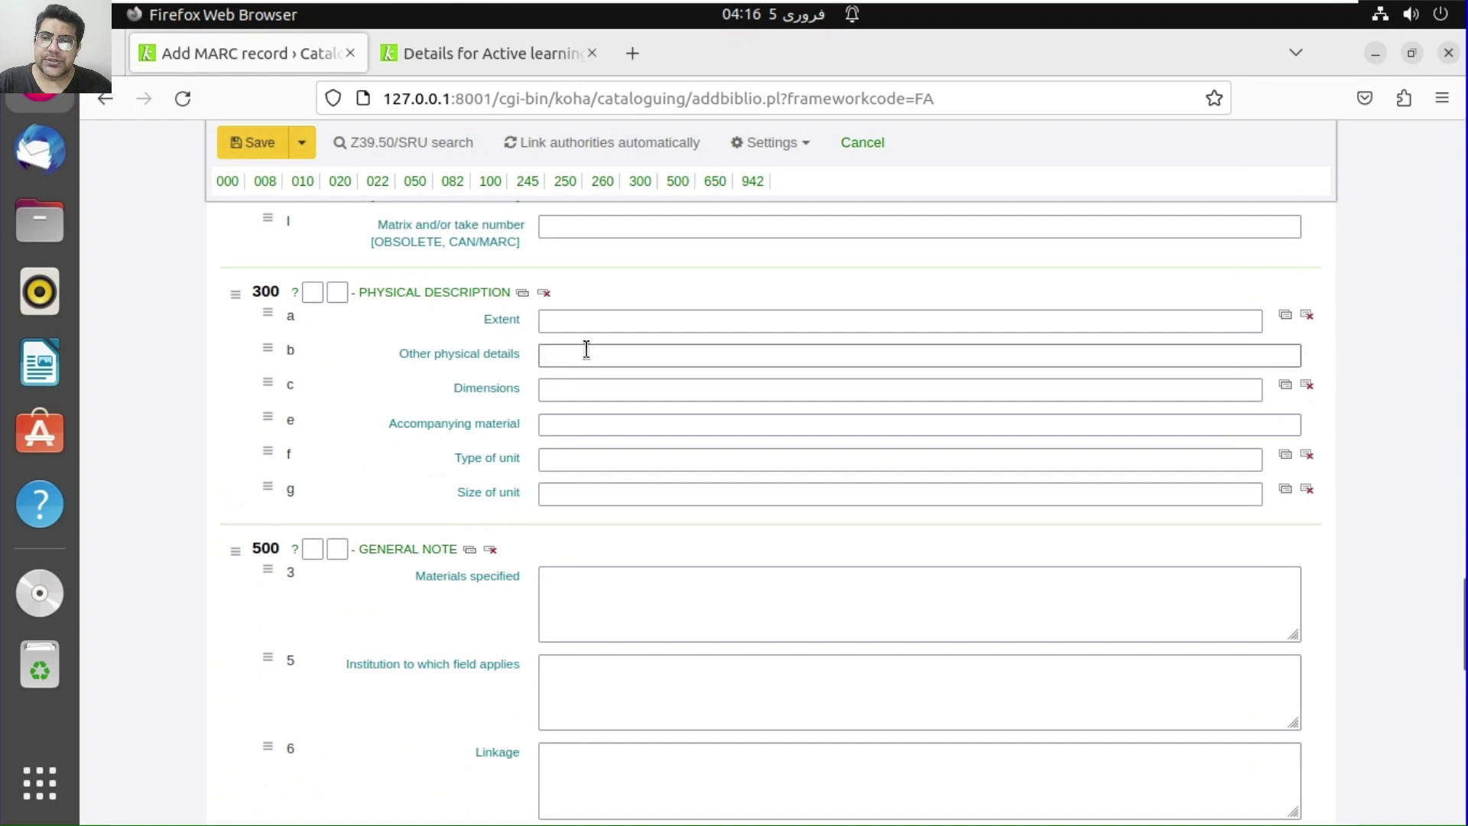
{"action": "scroll", "coordinate": [410, 596], "scroll_direction": "down", "scroll_amount": 3}
{"action": "scroll", "coordinate": [397, 497], "scroll_direction": "up", "scroll_amount": 3}
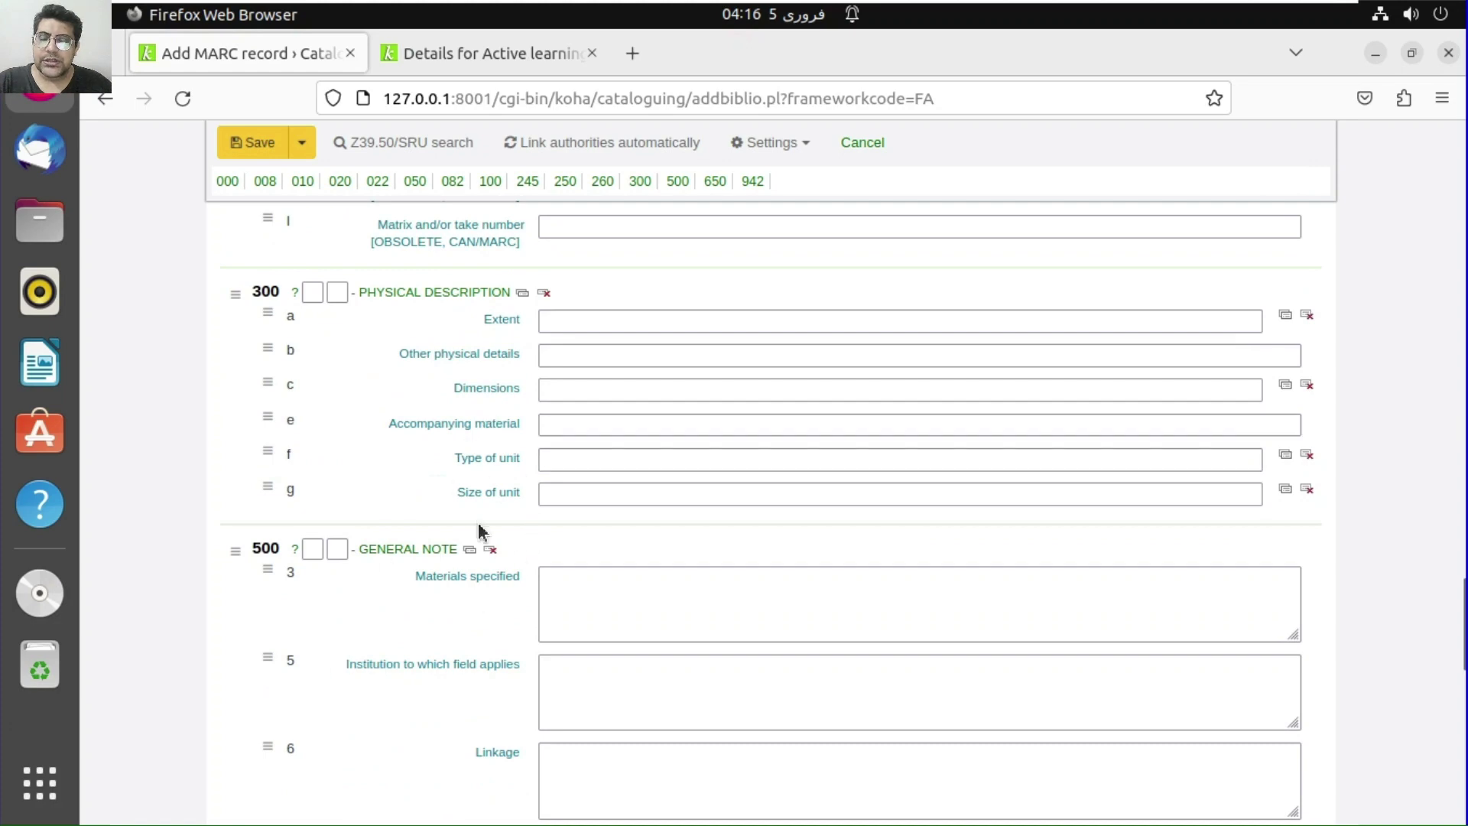
{"action": "scroll", "coordinate": [497, 547], "scroll_direction": "down", "scroll_amount": 2}
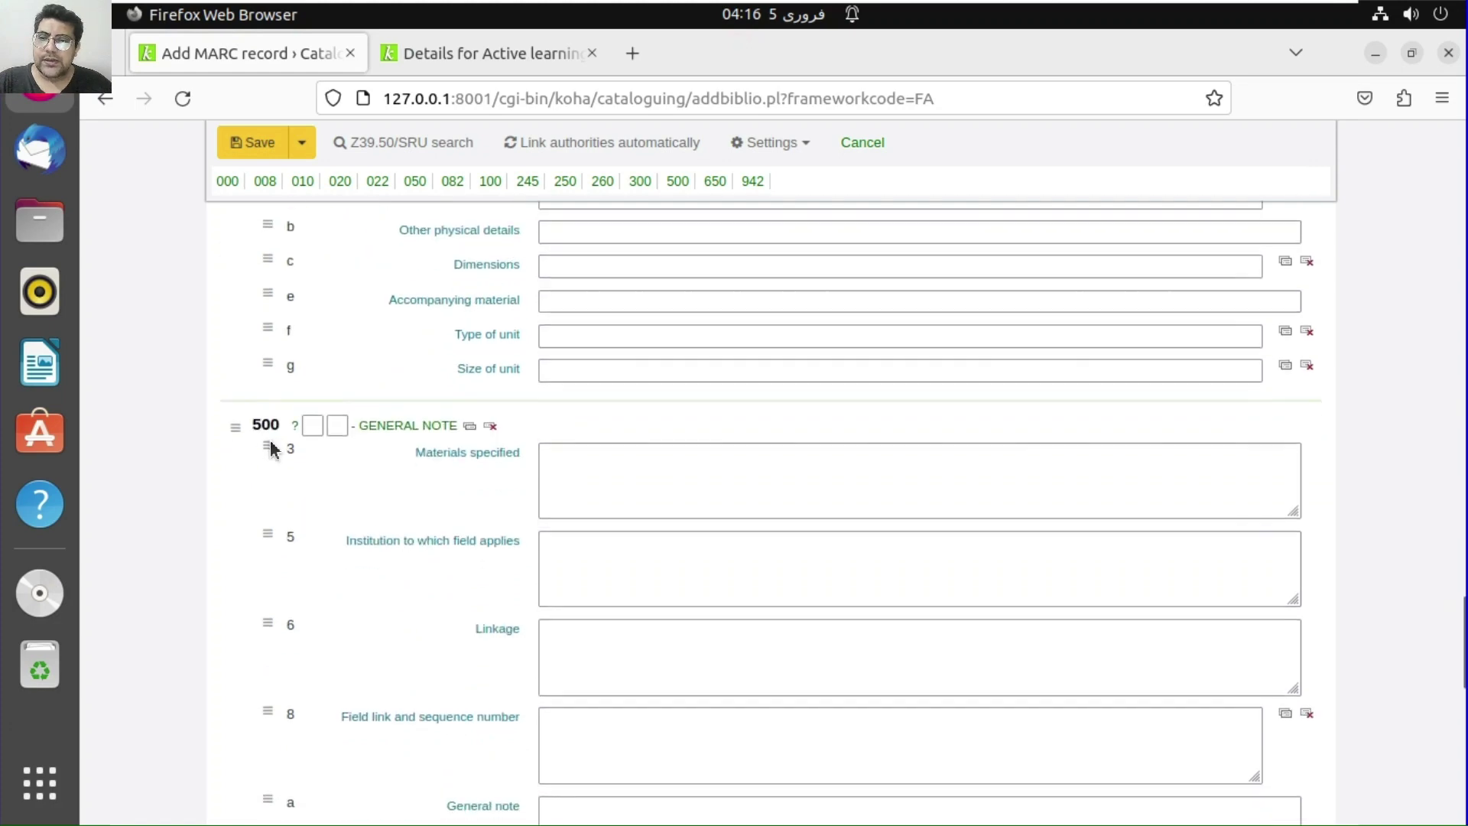
{"action": "scroll", "coordinate": [581, 357], "scroll_direction": "down", "scroll_amount": 2}
{"action": "scroll", "coordinate": [392, 581], "scroll_direction": "down", "scroll_amount": 10}
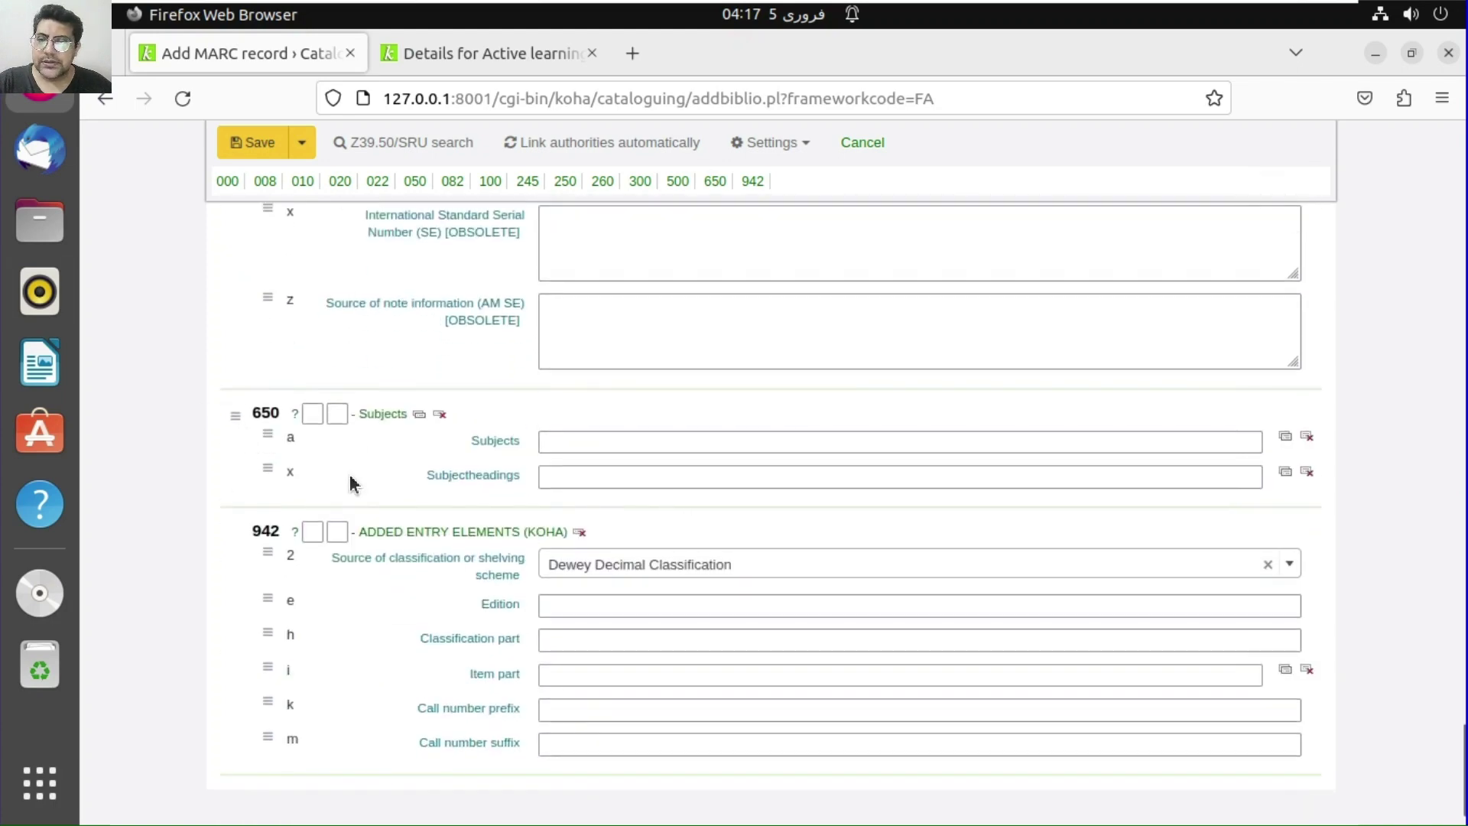
{"action": "scroll", "coordinate": [337, 459], "scroll_direction": "down", "scroll_amount": 1}
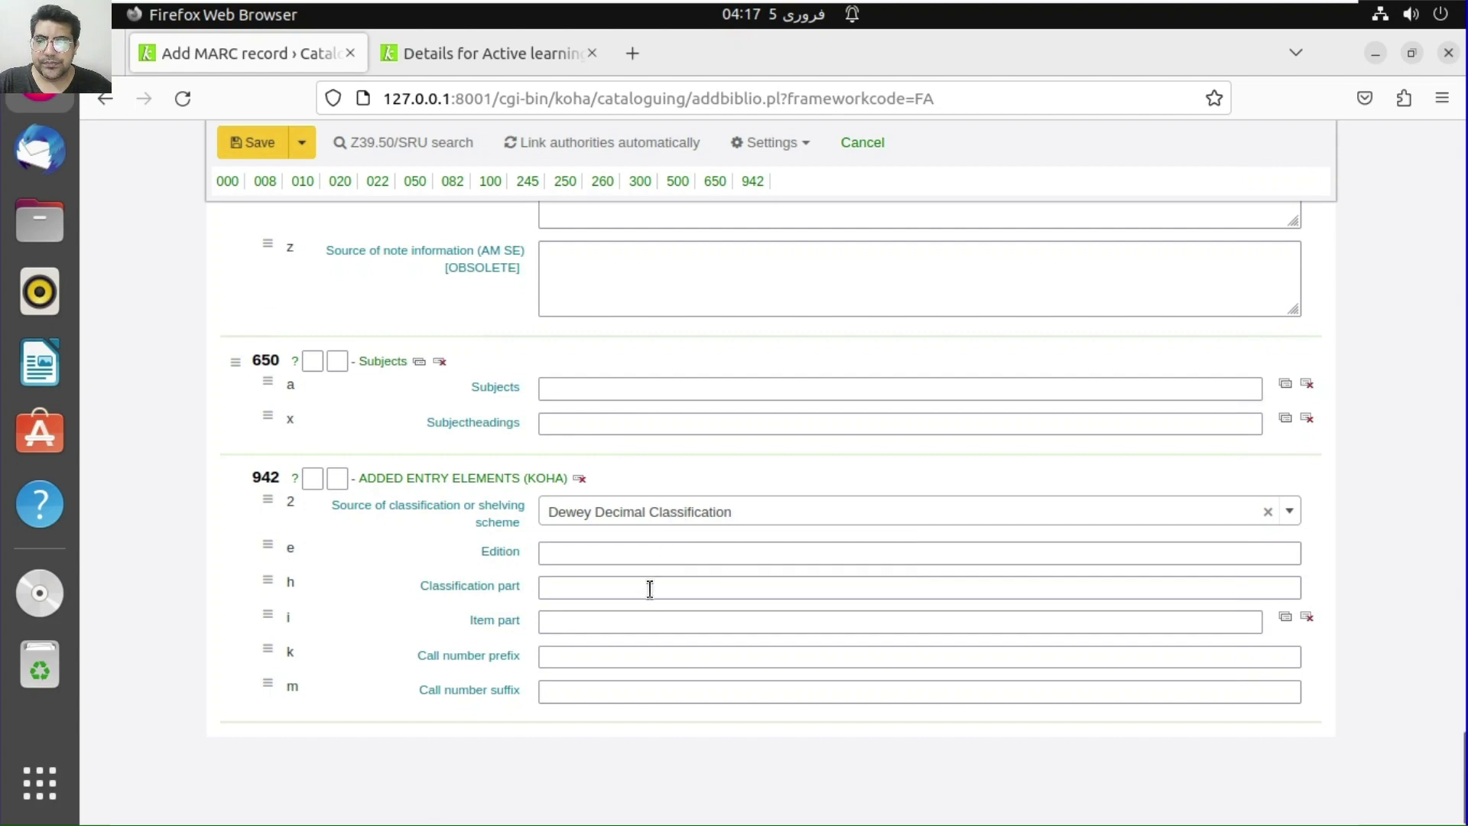
Show the available save options for the new MARC record without choosing one
{"action": "scroll", "coordinate": [1132, 627], "scroll_direction": "up", "scroll_amount": 1}
{"action": "scroll", "coordinate": [1136, 619], "scroll_direction": "up", "scroll_amount": 20}
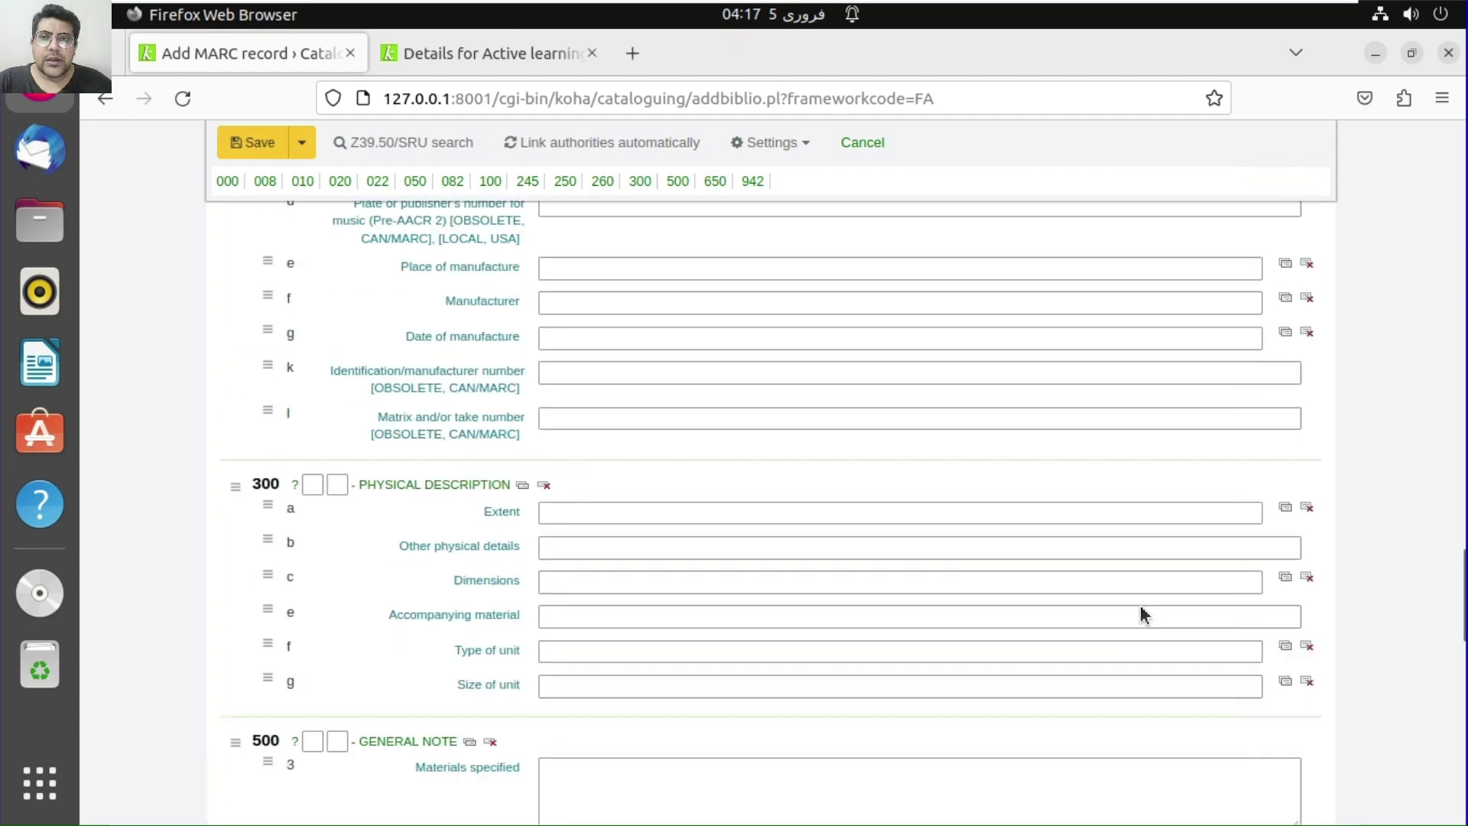
{"action": "left_click", "coordinate": [303, 144]}
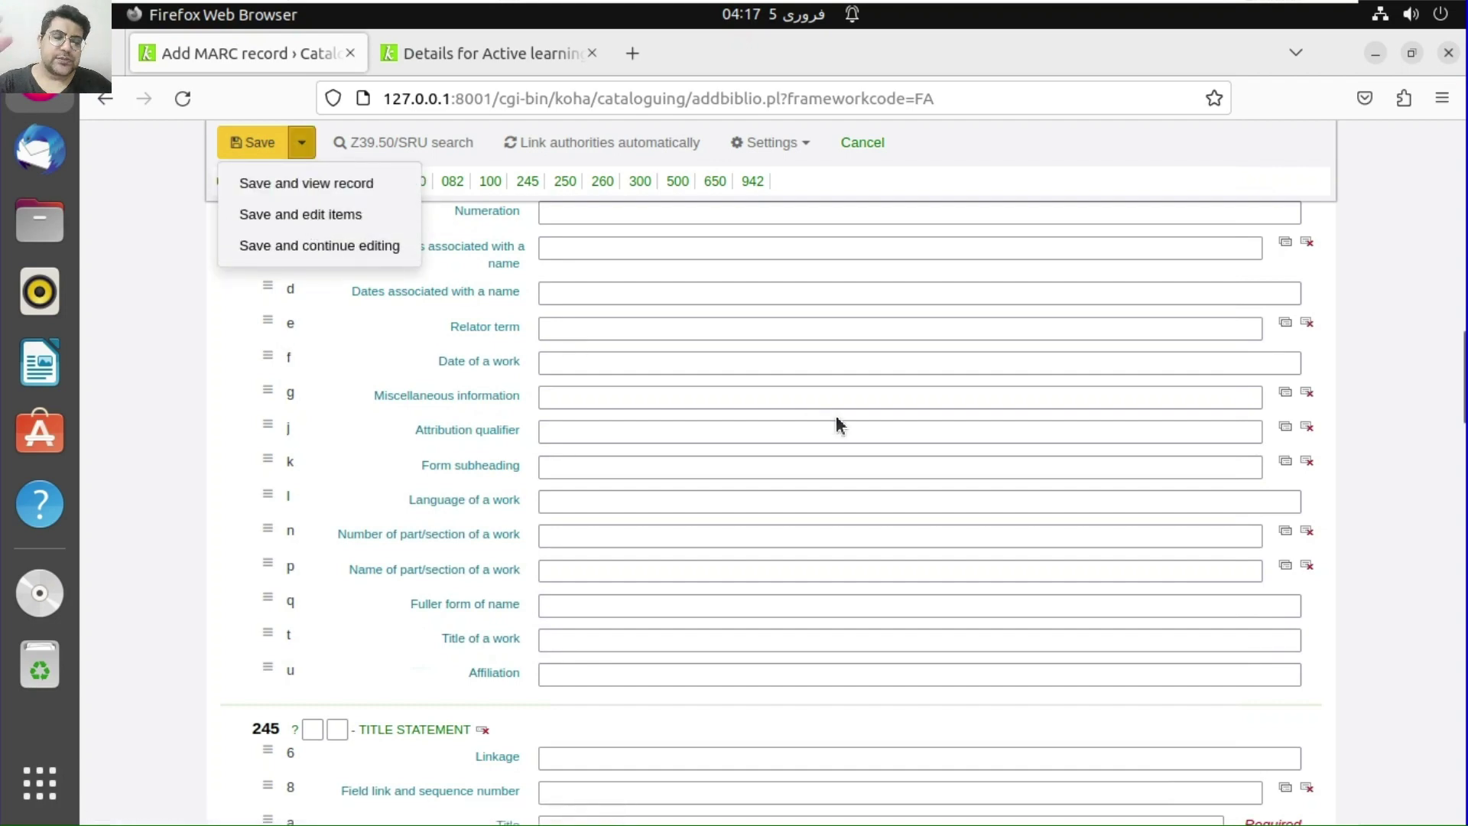
{"action": "scroll", "coordinate": [833, 417], "scroll_direction": "up", "scroll_amount": 15}
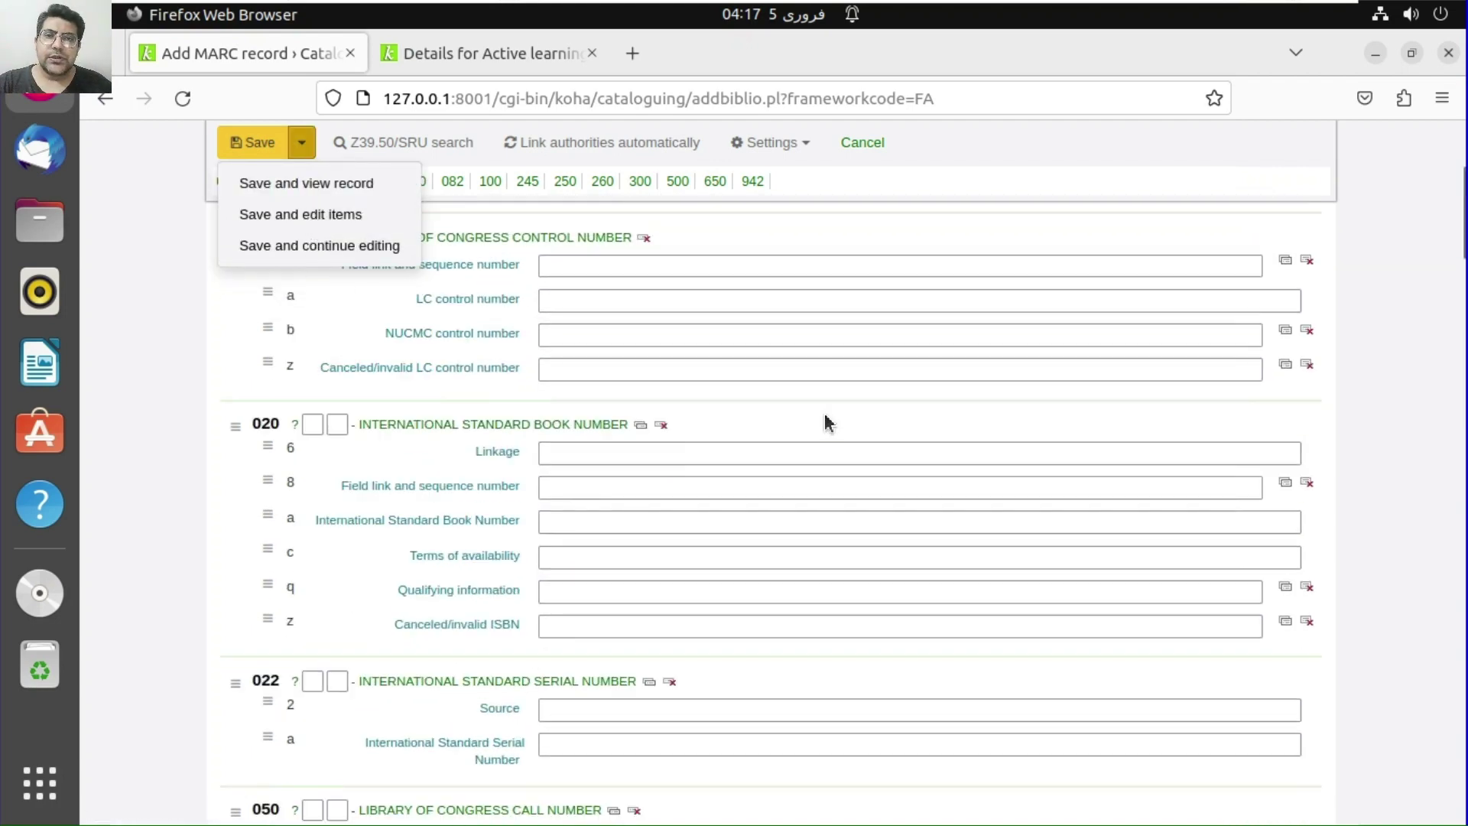
Close the save options and check the holdings on the Active learning record's details page before returning to the blank MARC record
{"action": "left_click", "coordinate": [618, 223]}
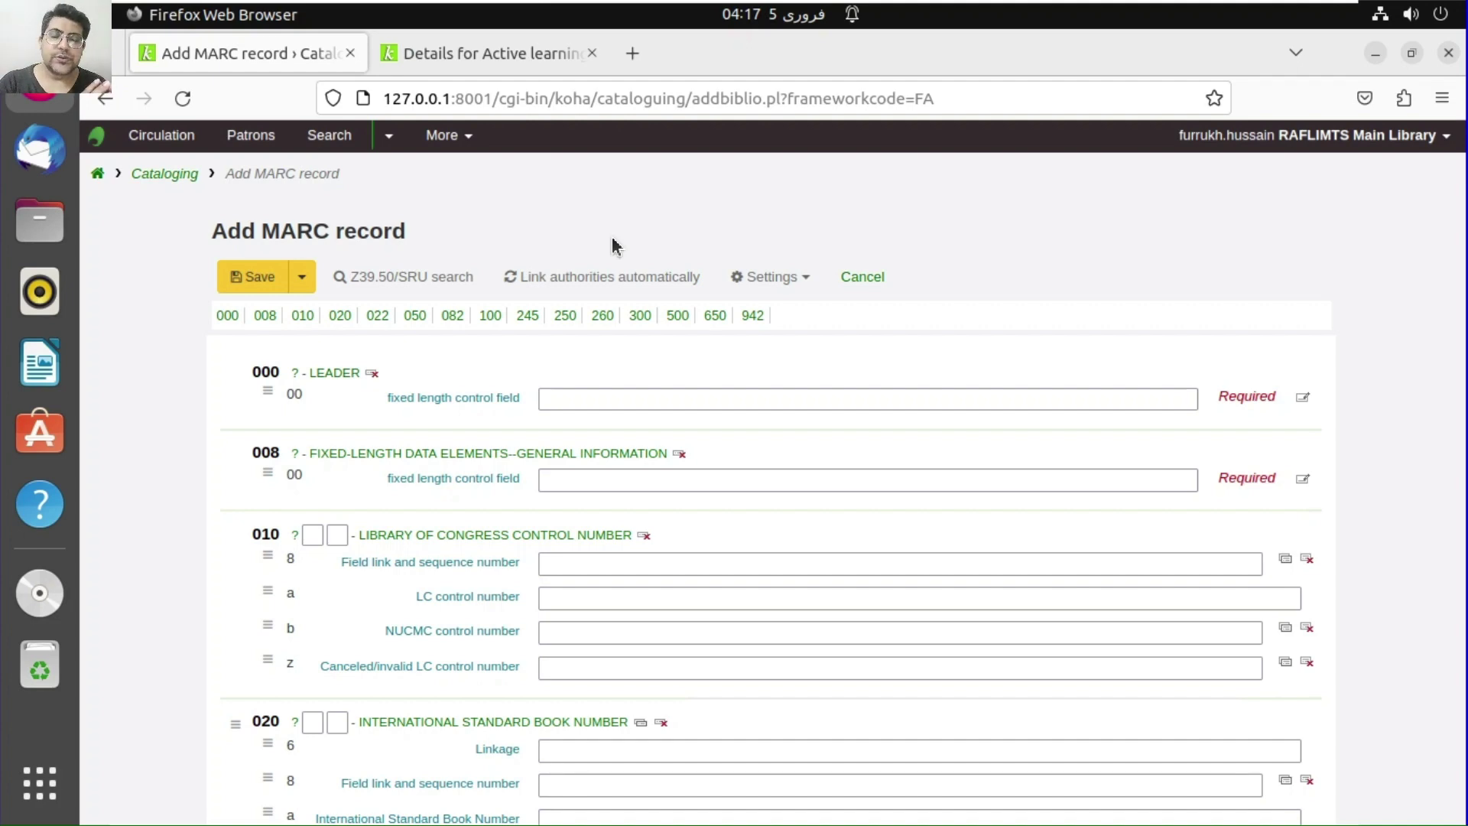
{"action": "left_click", "coordinate": [490, 53]}
{"action": "scroll", "coordinate": [664, 533], "scroll_direction": "down", "scroll_amount": 2}
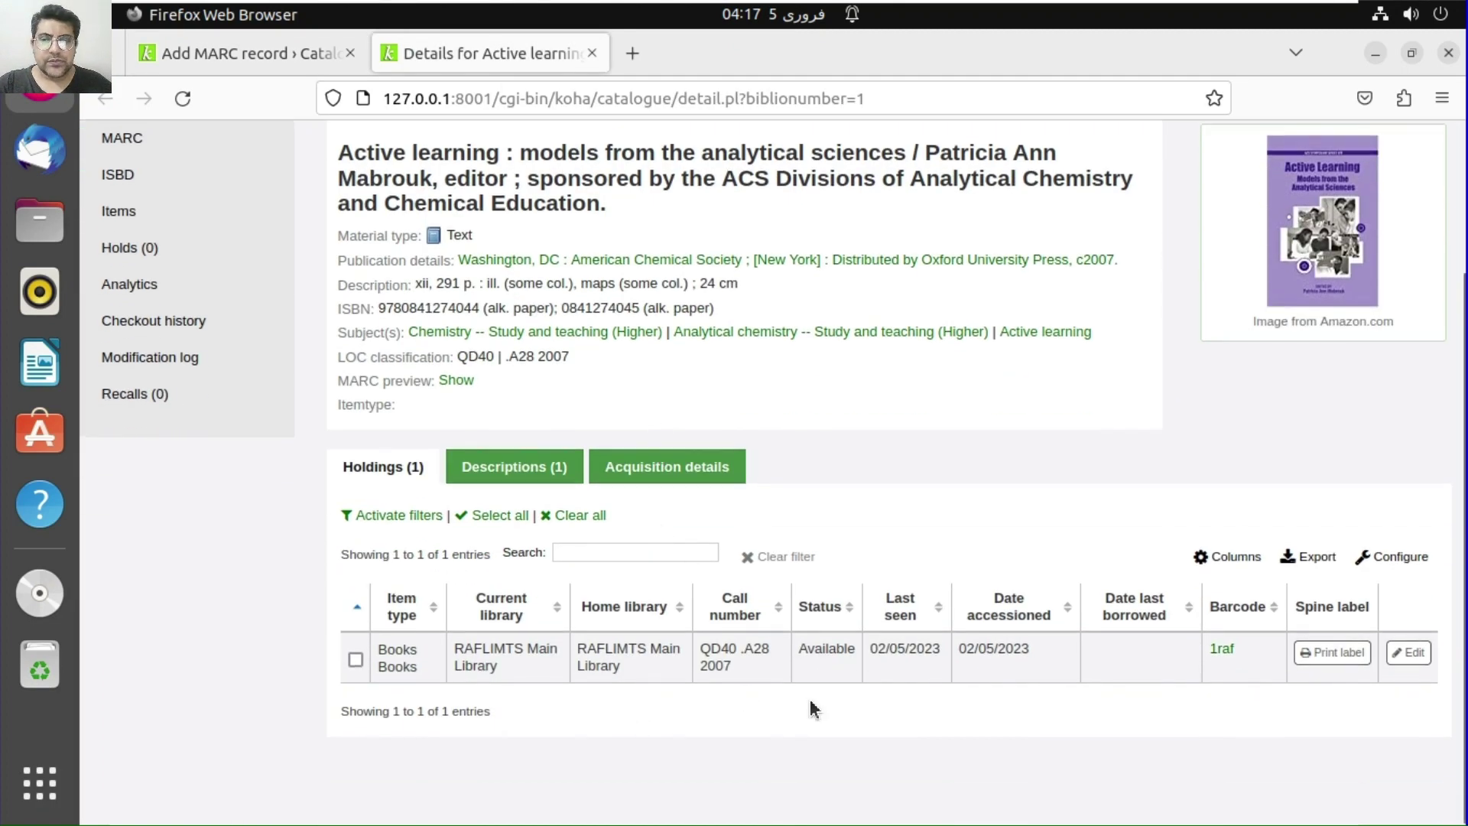
{"action": "scroll", "coordinate": [813, 709], "scroll_direction": "up", "scroll_amount": 2}
{"action": "left_click", "coordinate": [204, 55]}
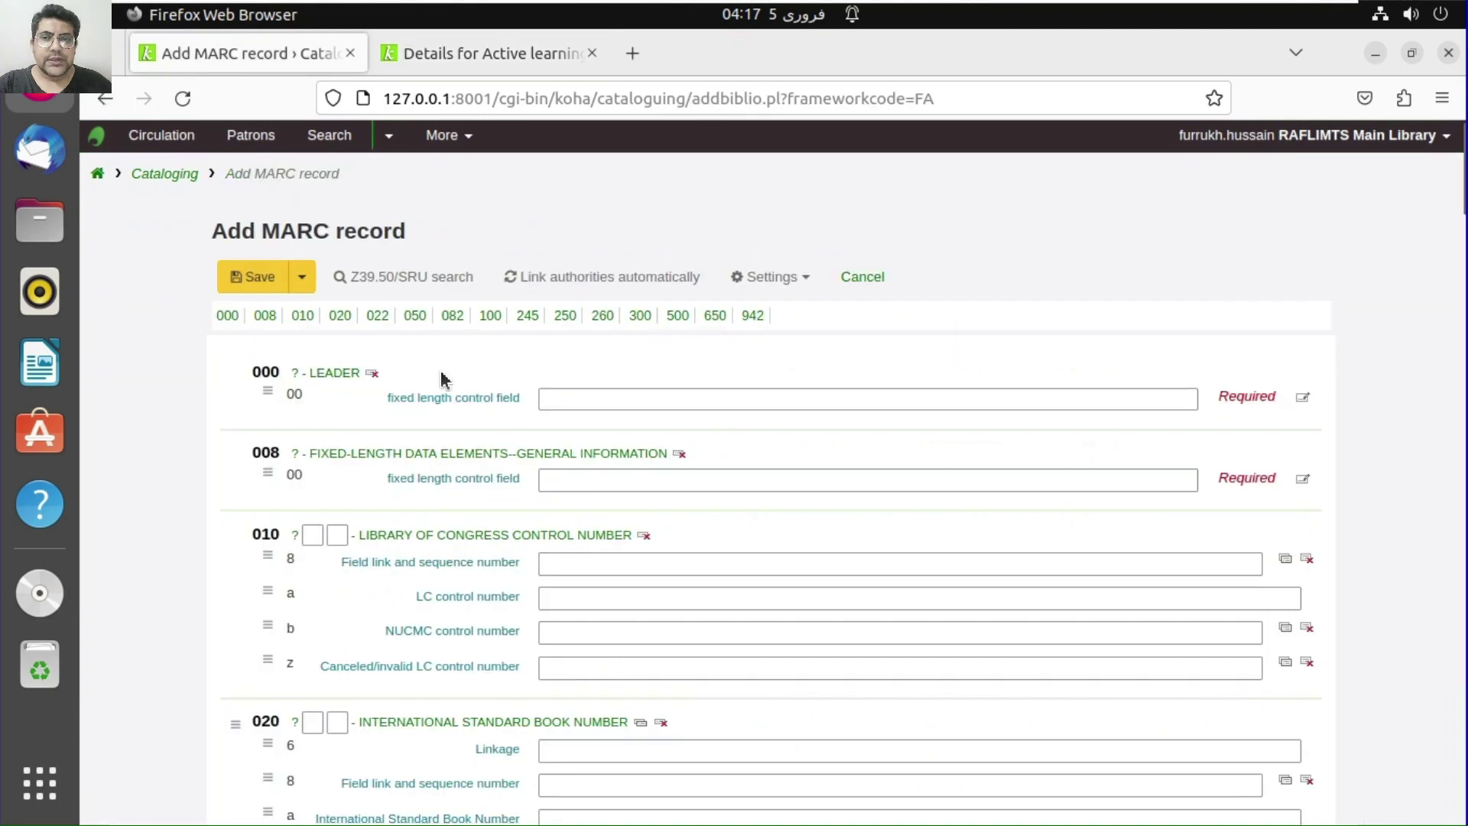
Return to the Cataloging home and review the frameworks offered for Z39.50/SRU imports and for new records without choosing one
{"action": "left_click", "coordinate": [170, 178]}
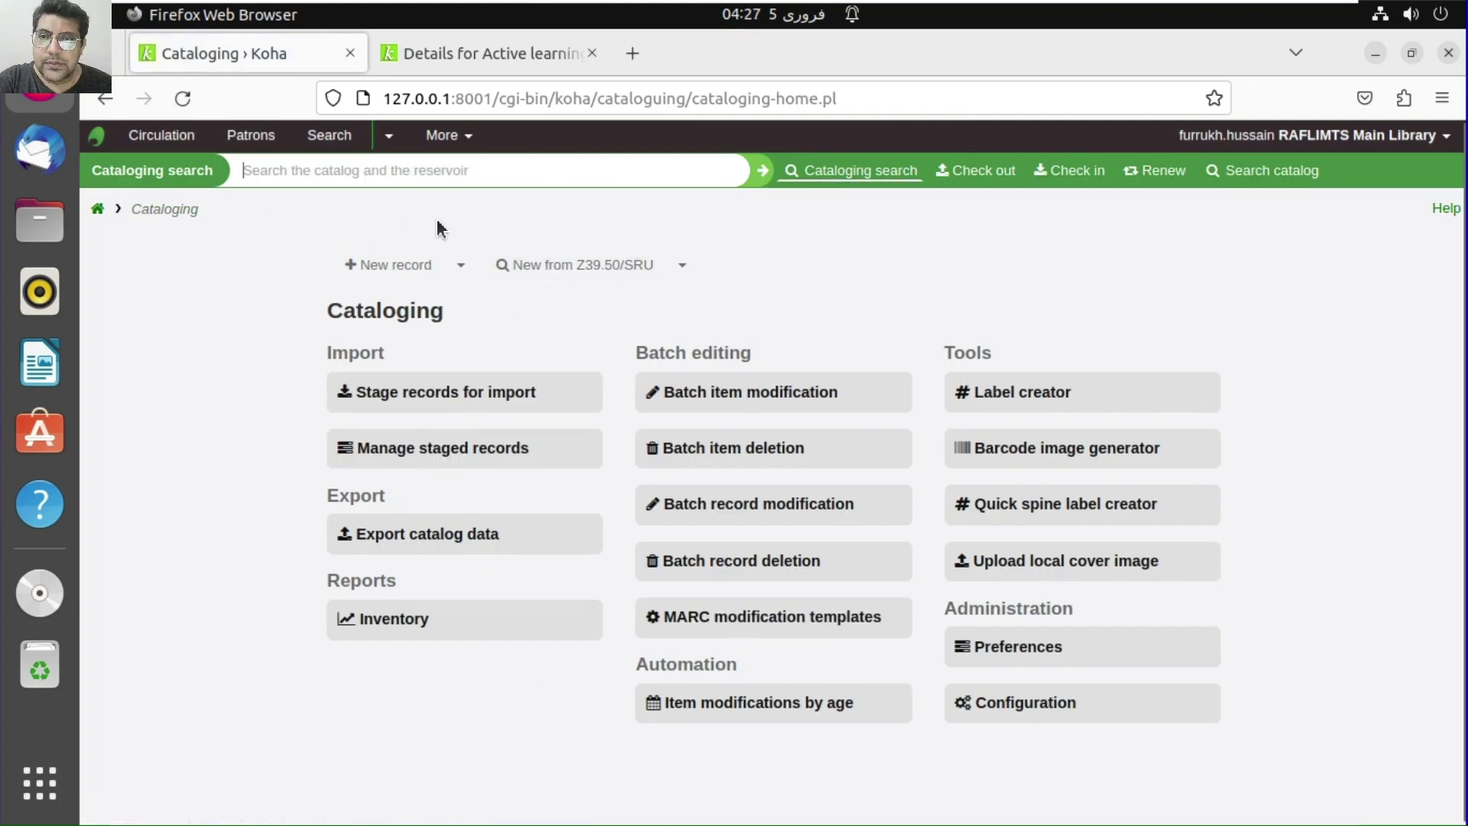
{"action": "left_click", "coordinate": [679, 269]}
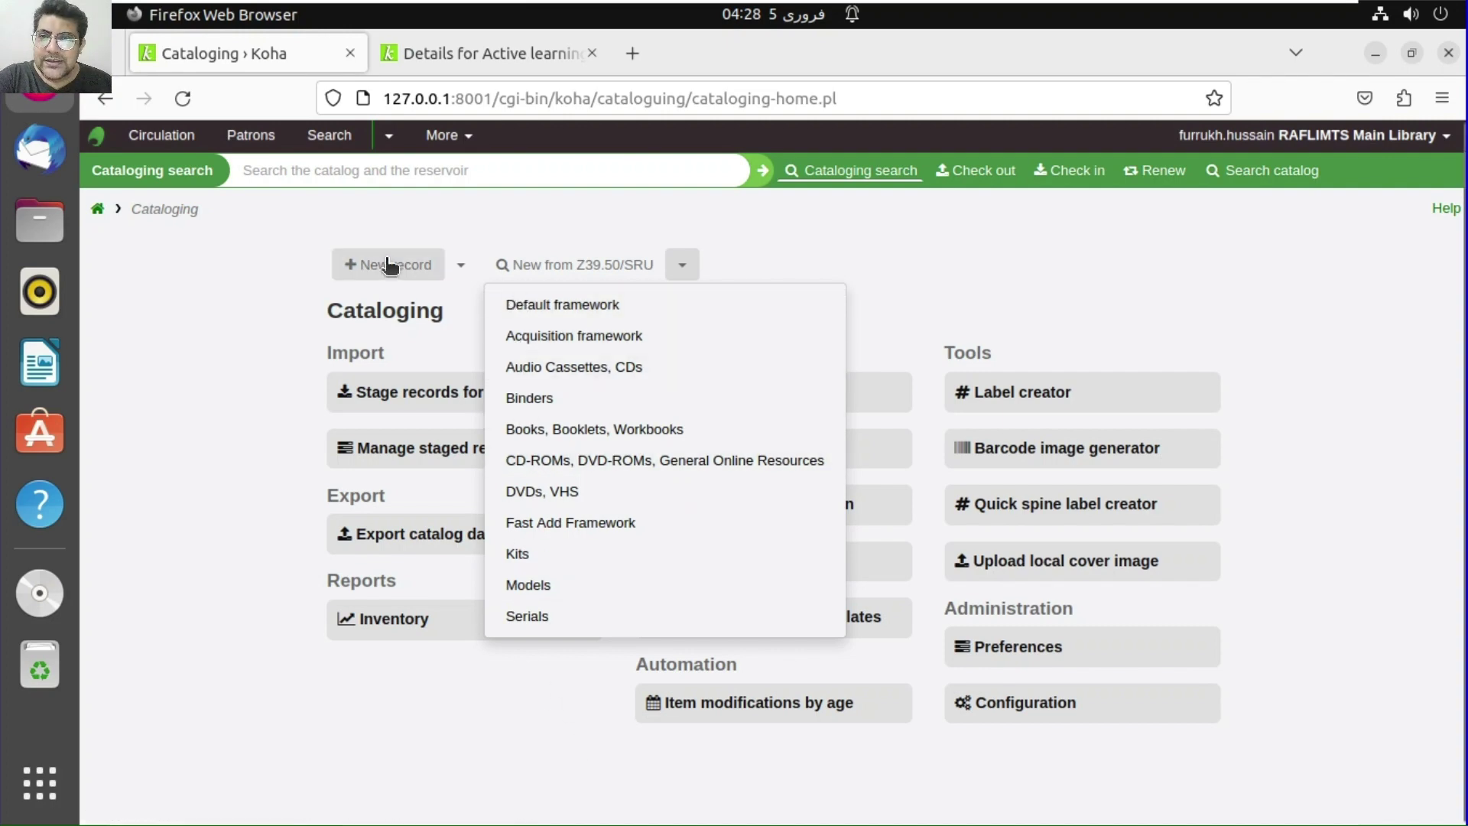
{"action": "left_click", "coordinate": [460, 264]}
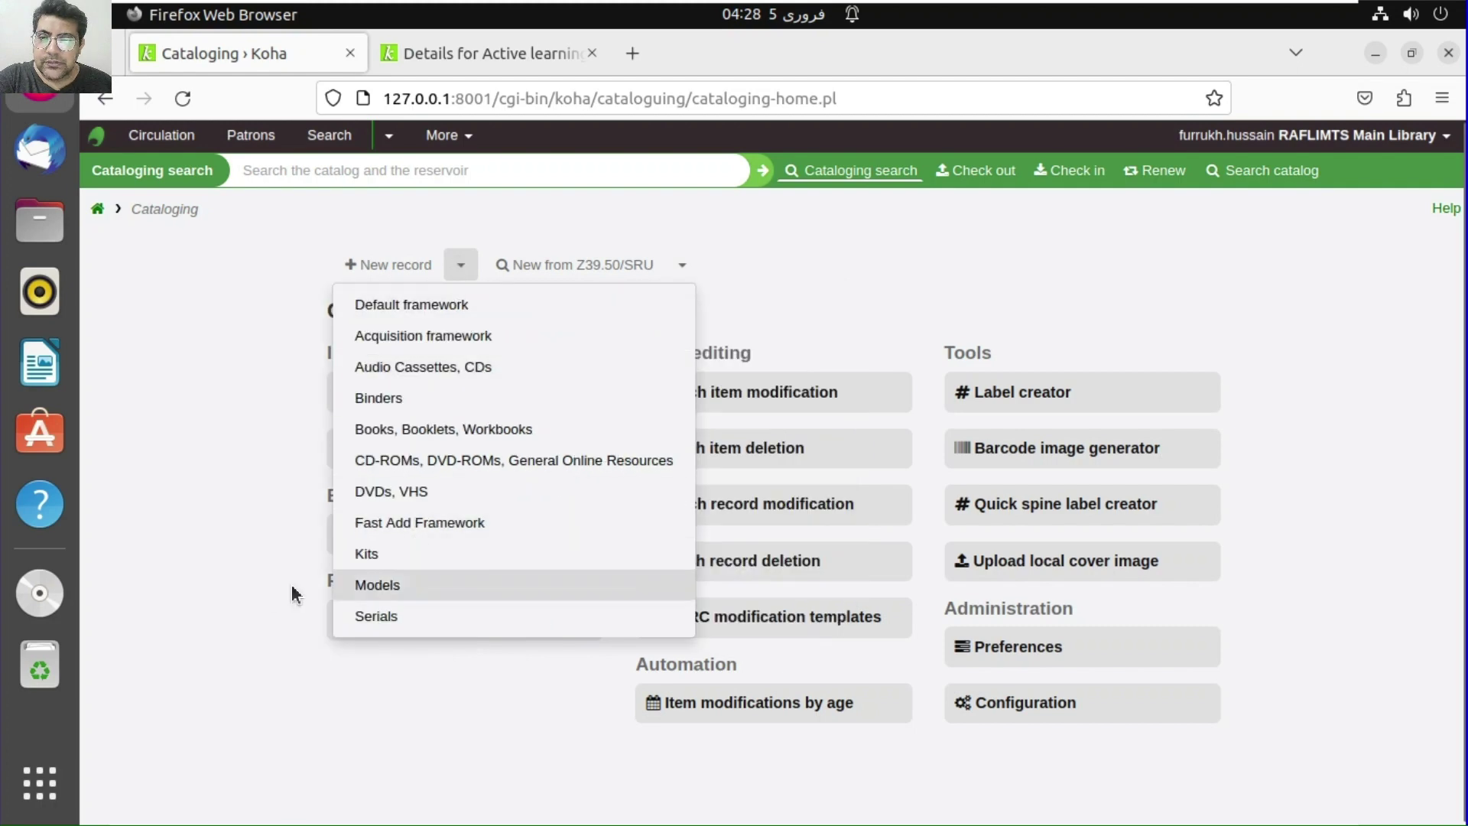
{"action": "left_click", "coordinate": [329, 353]}
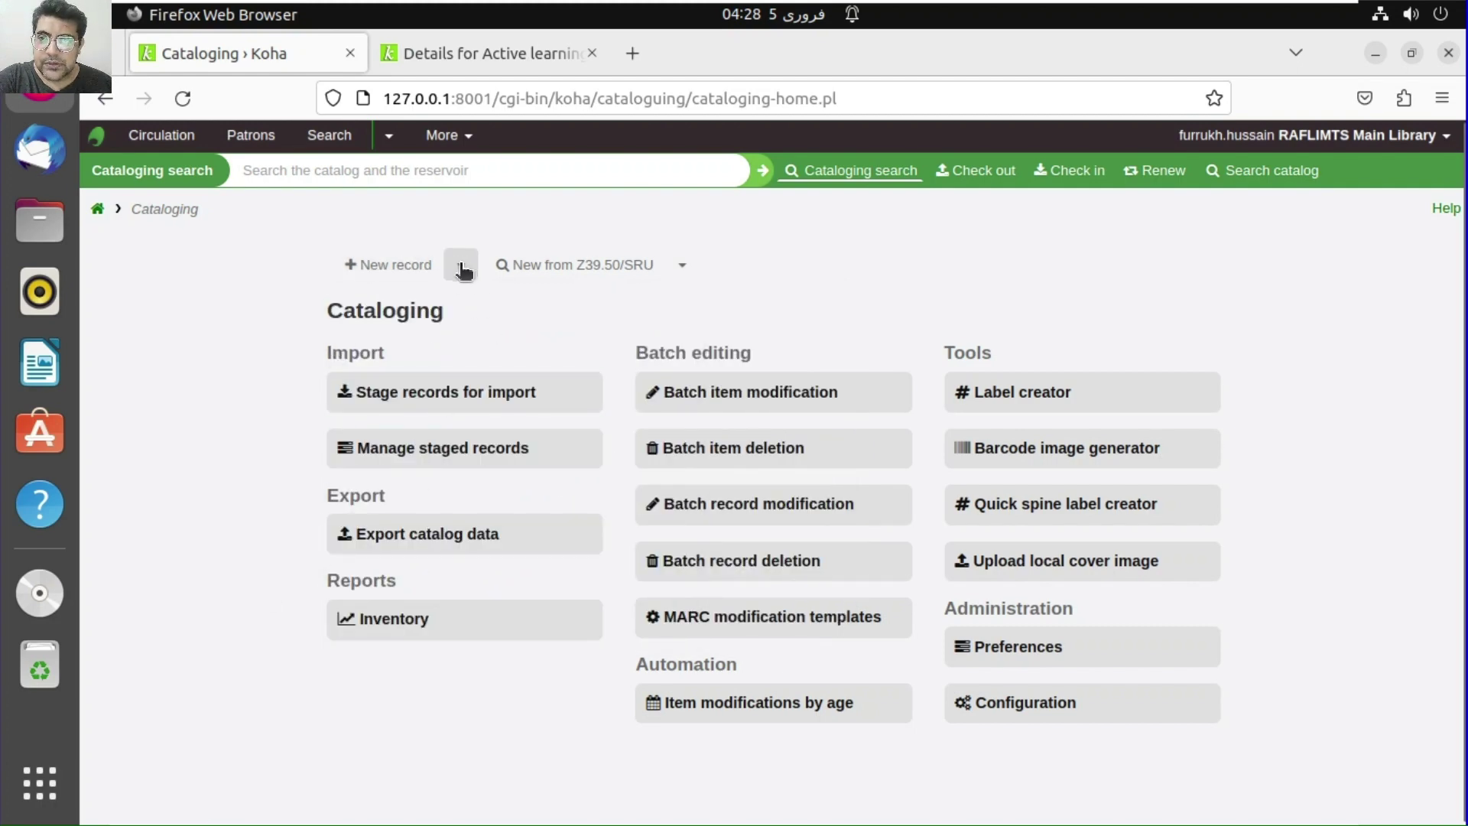
{"action": "left_click", "coordinate": [461, 266]}
{"action": "left_click", "coordinate": [264, 575]}
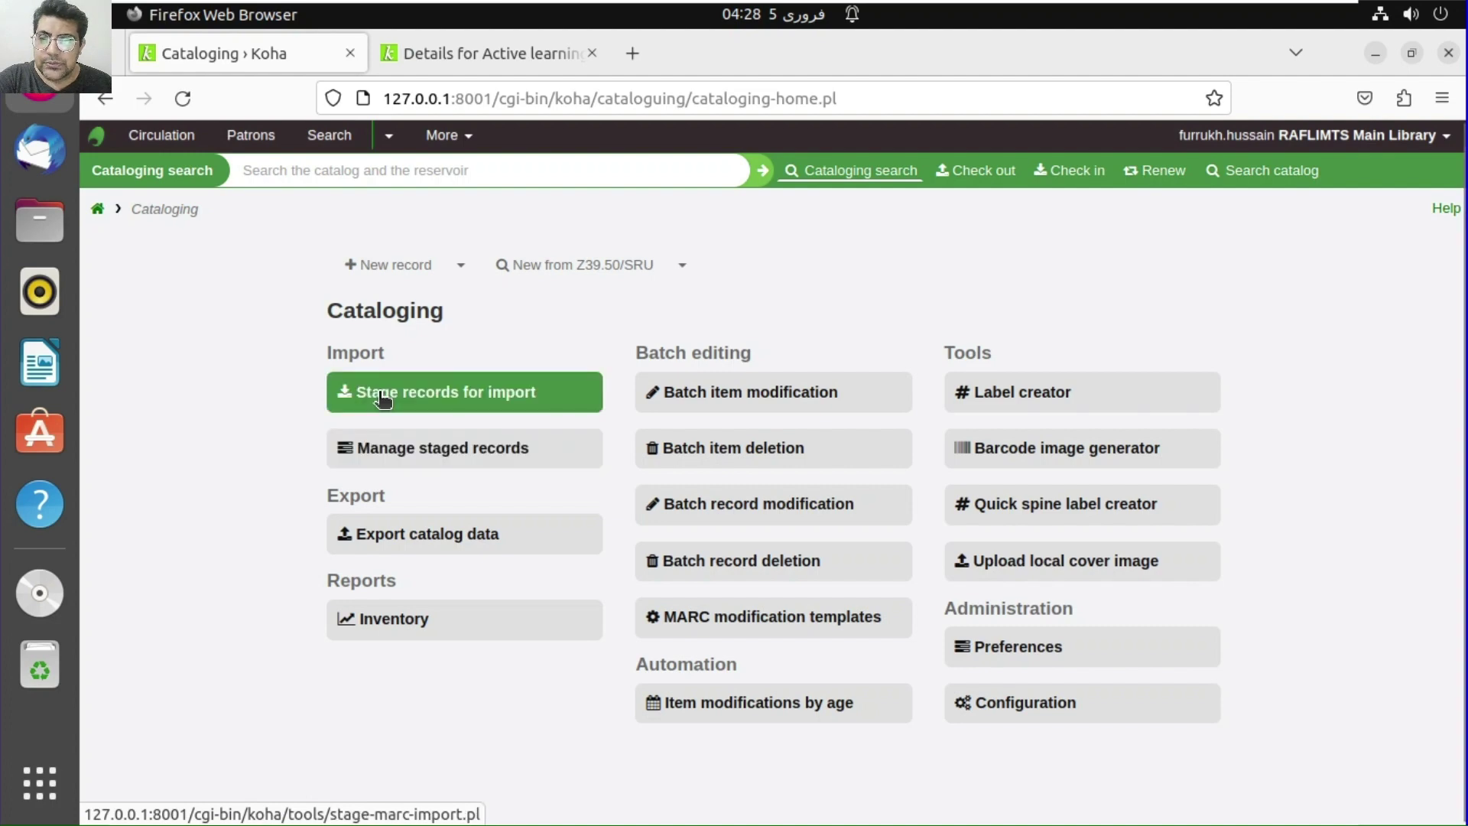
Open the tool for staging MARC records and upload sample-marc-raflimts.mrc from the Documents folder
{"action": "left_click", "coordinate": [429, 403]}
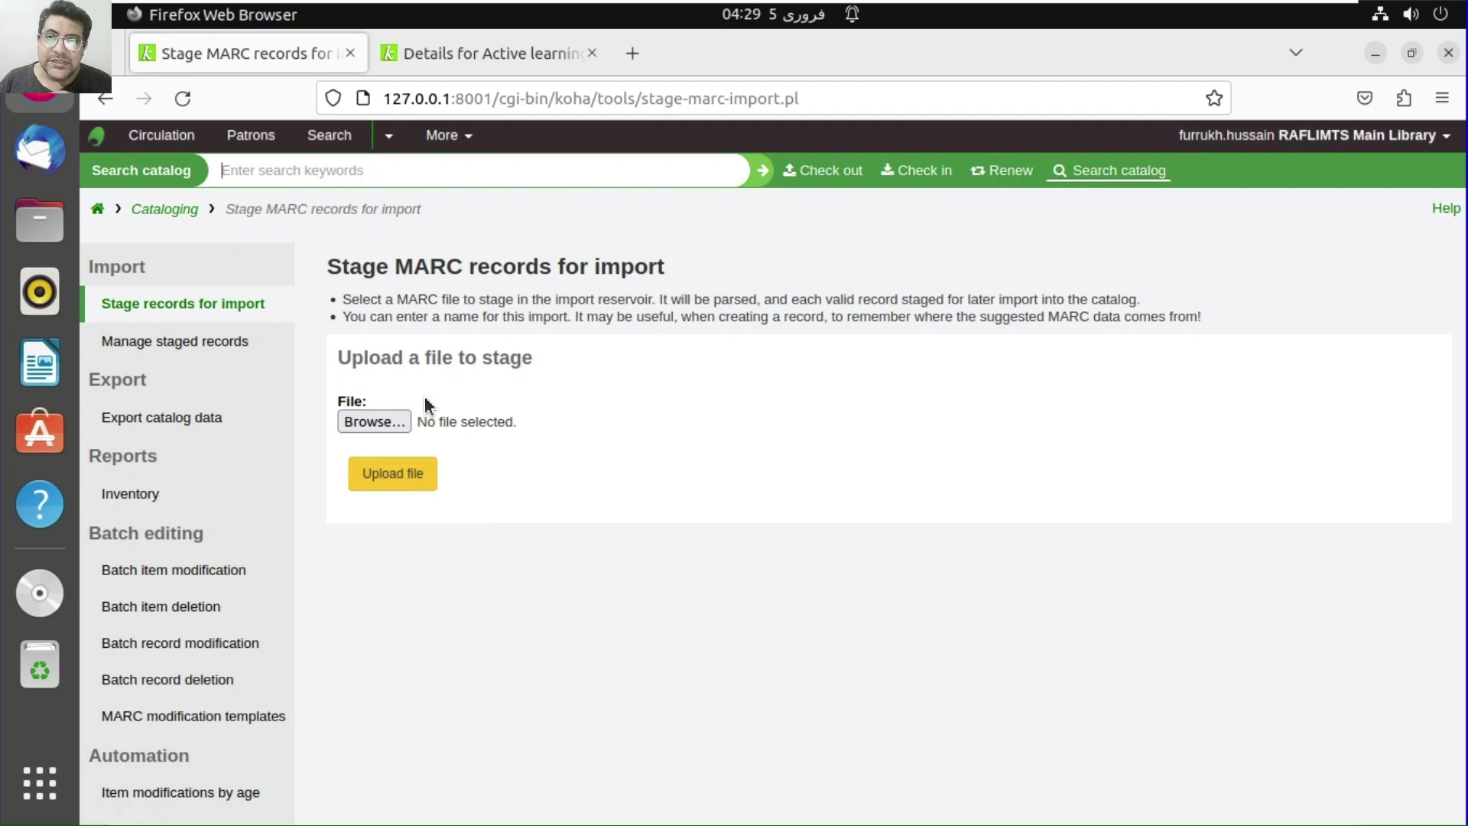
{"action": "left_click", "coordinate": [402, 428]}
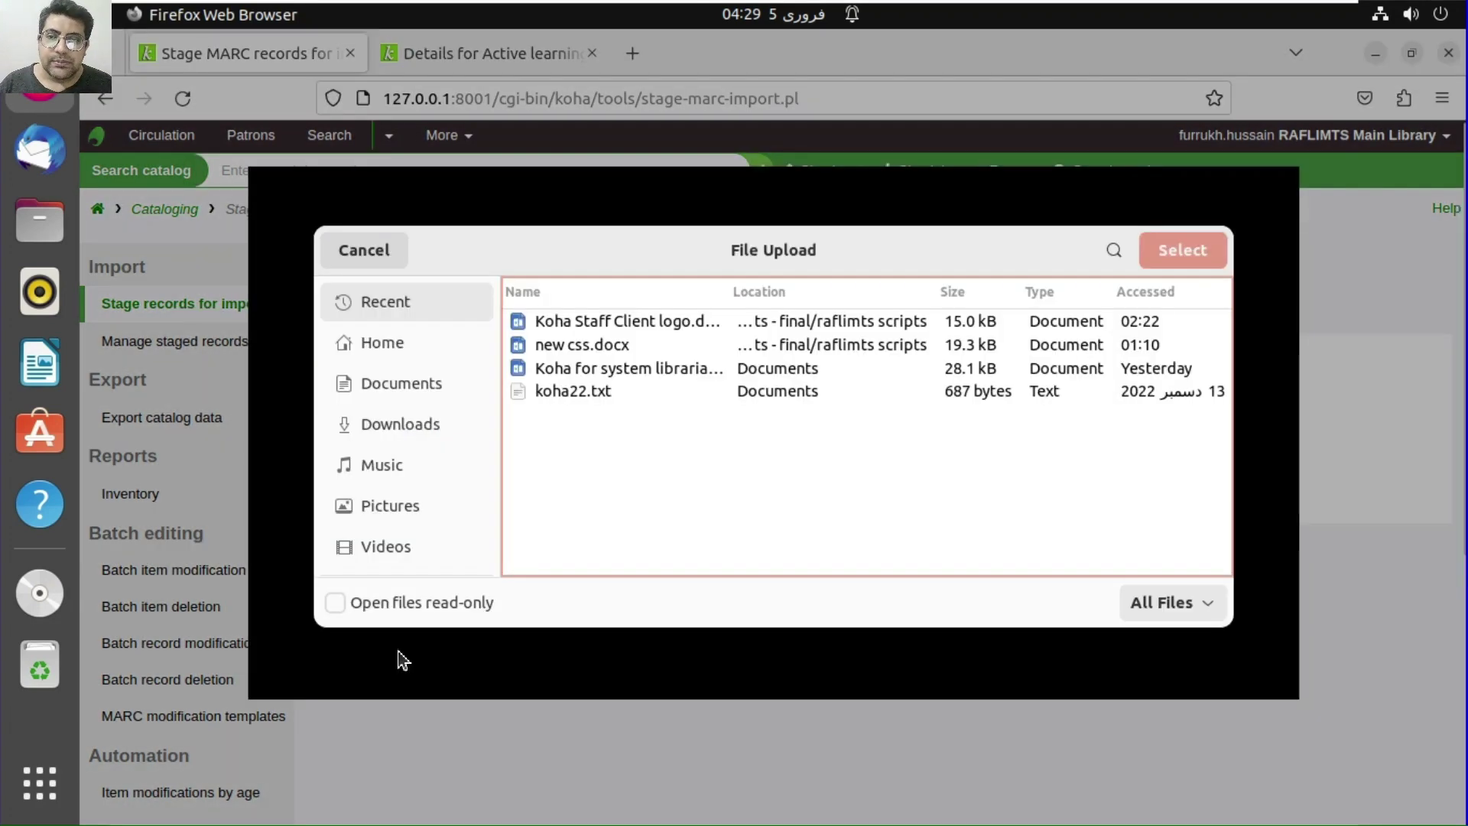
{"action": "left_click", "coordinate": [446, 349]}
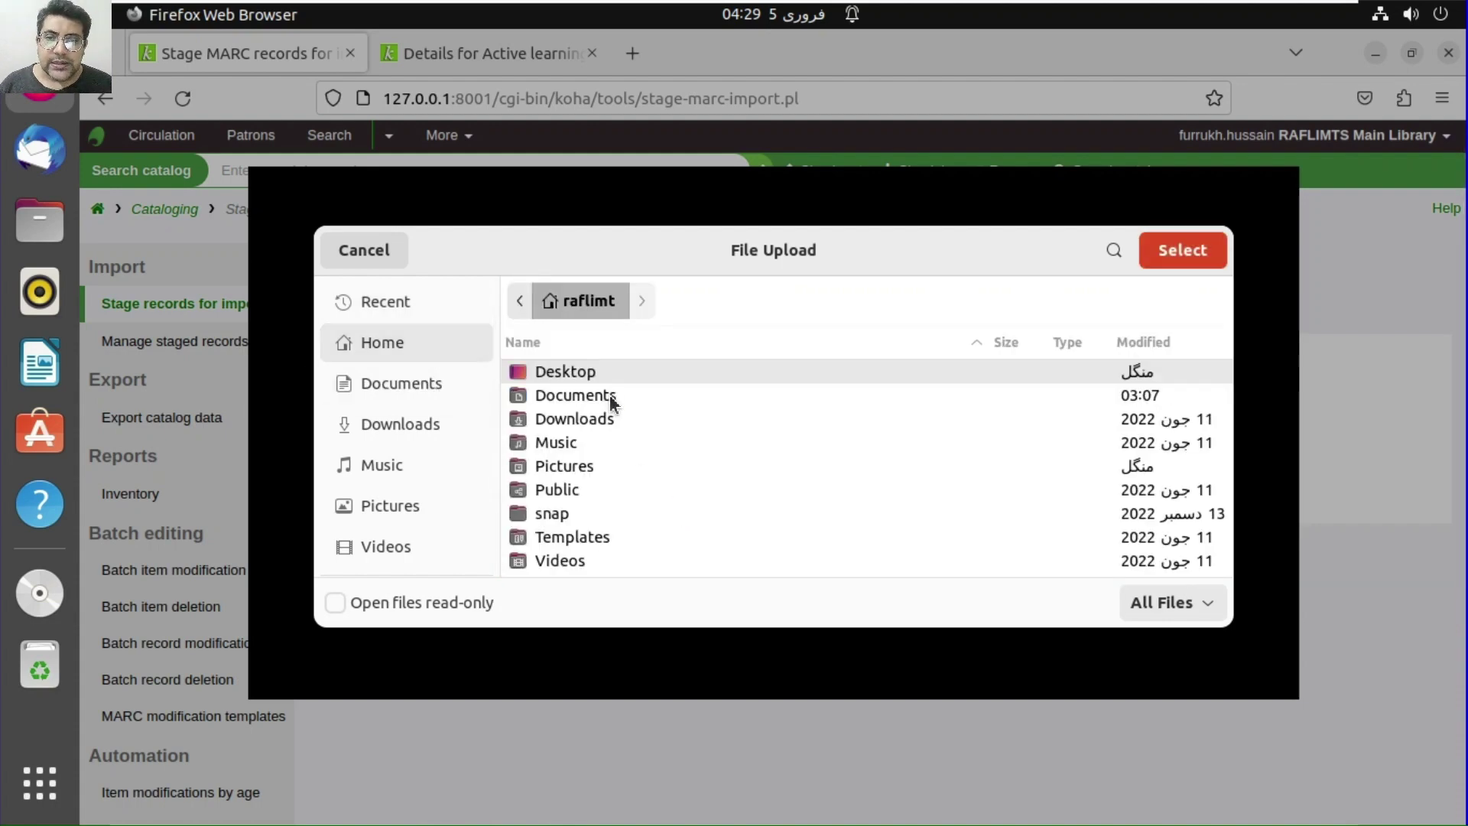
{"action": "double_click", "coordinate": [609, 398]}
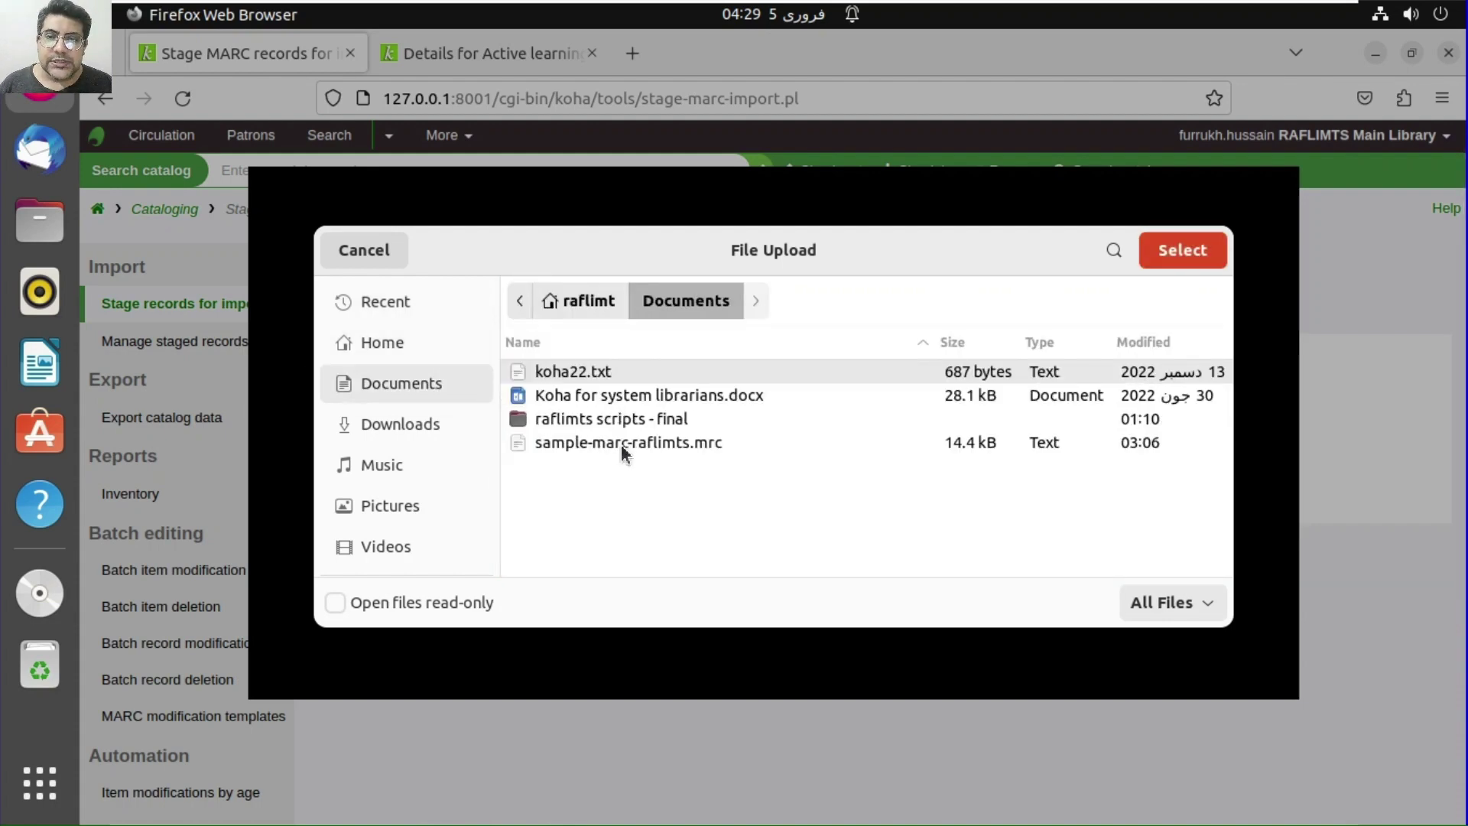
{"action": "left_click", "coordinate": [623, 451]}
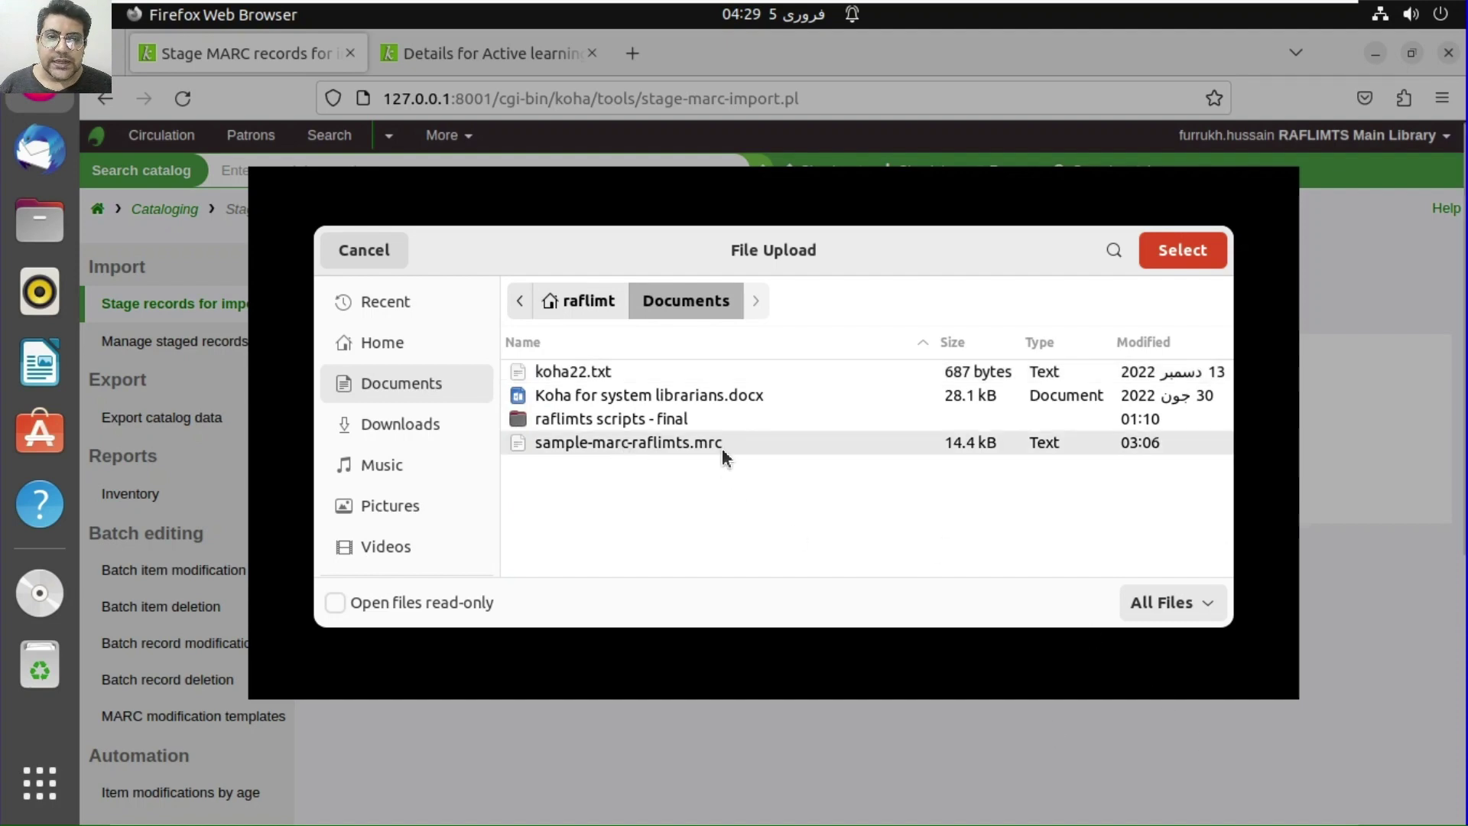
{"action": "left_click", "coordinate": [1176, 255]}
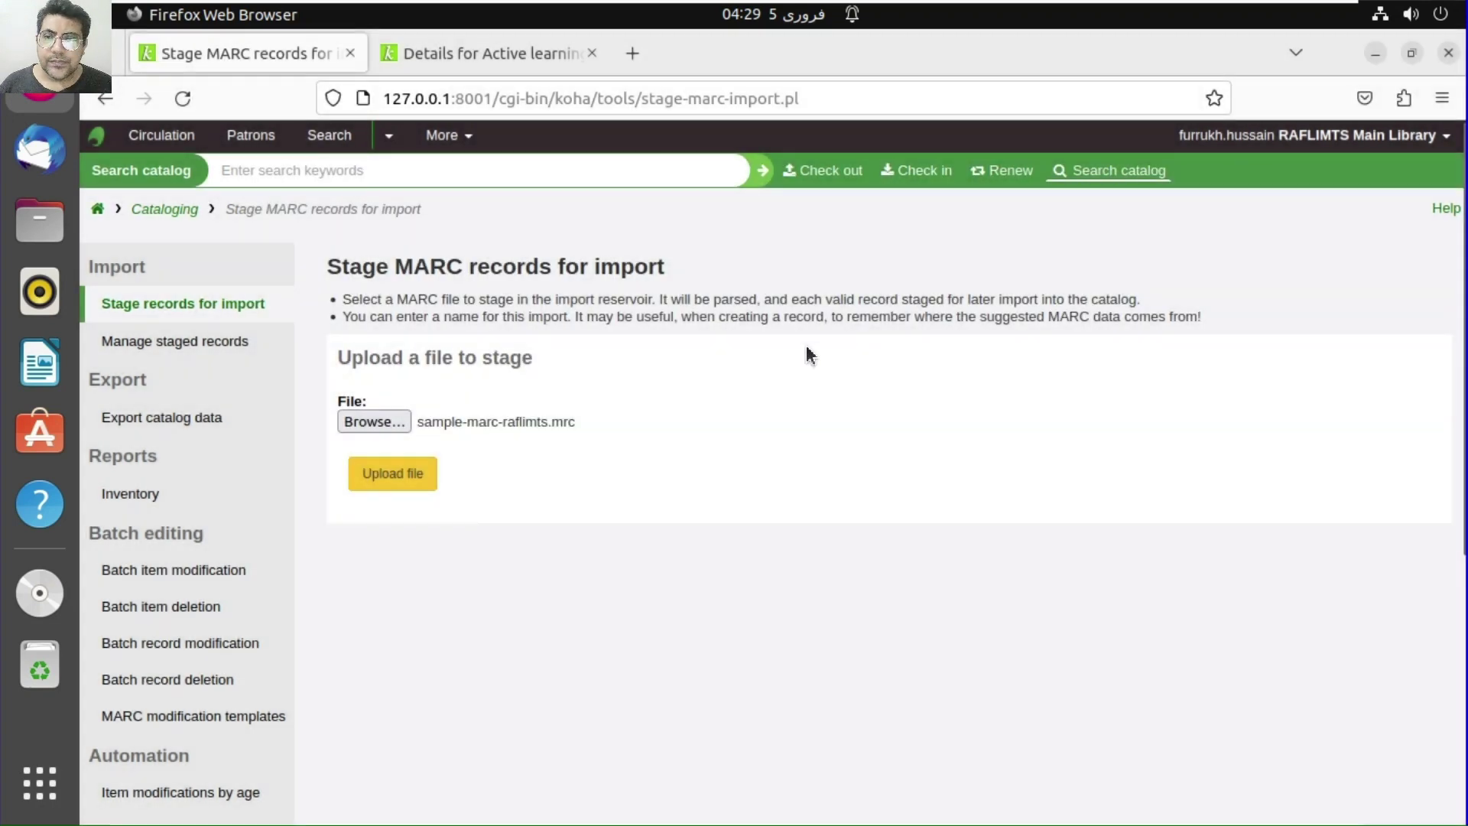
{"action": "left_click", "coordinate": [412, 487]}
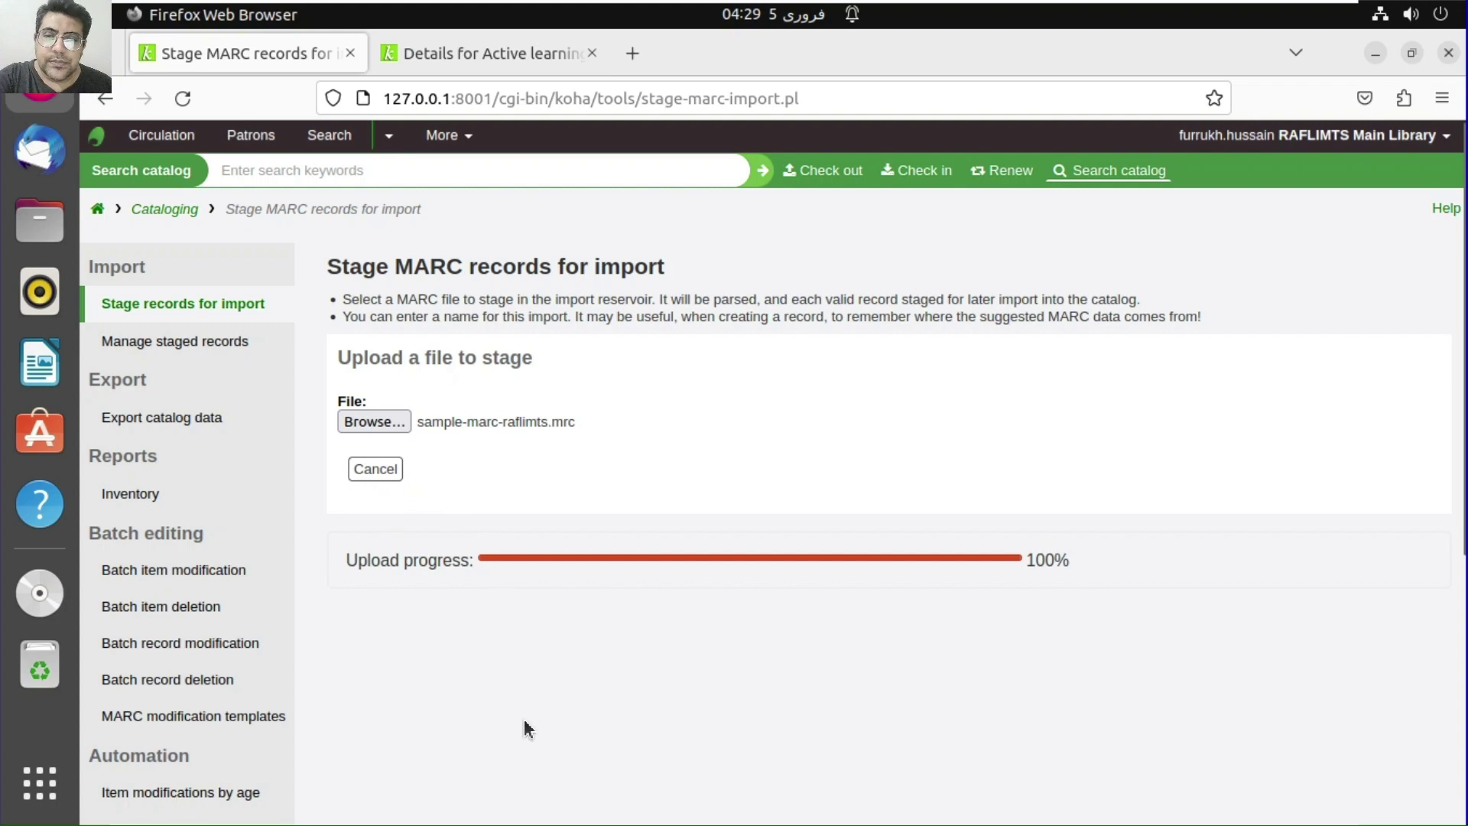
Set the file comment to "sample" and keep the record matching rule at Do not look for matching records
{"action": "scroll", "coordinate": [711, 712], "scroll_direction": "down", "scroll_amount": 3}
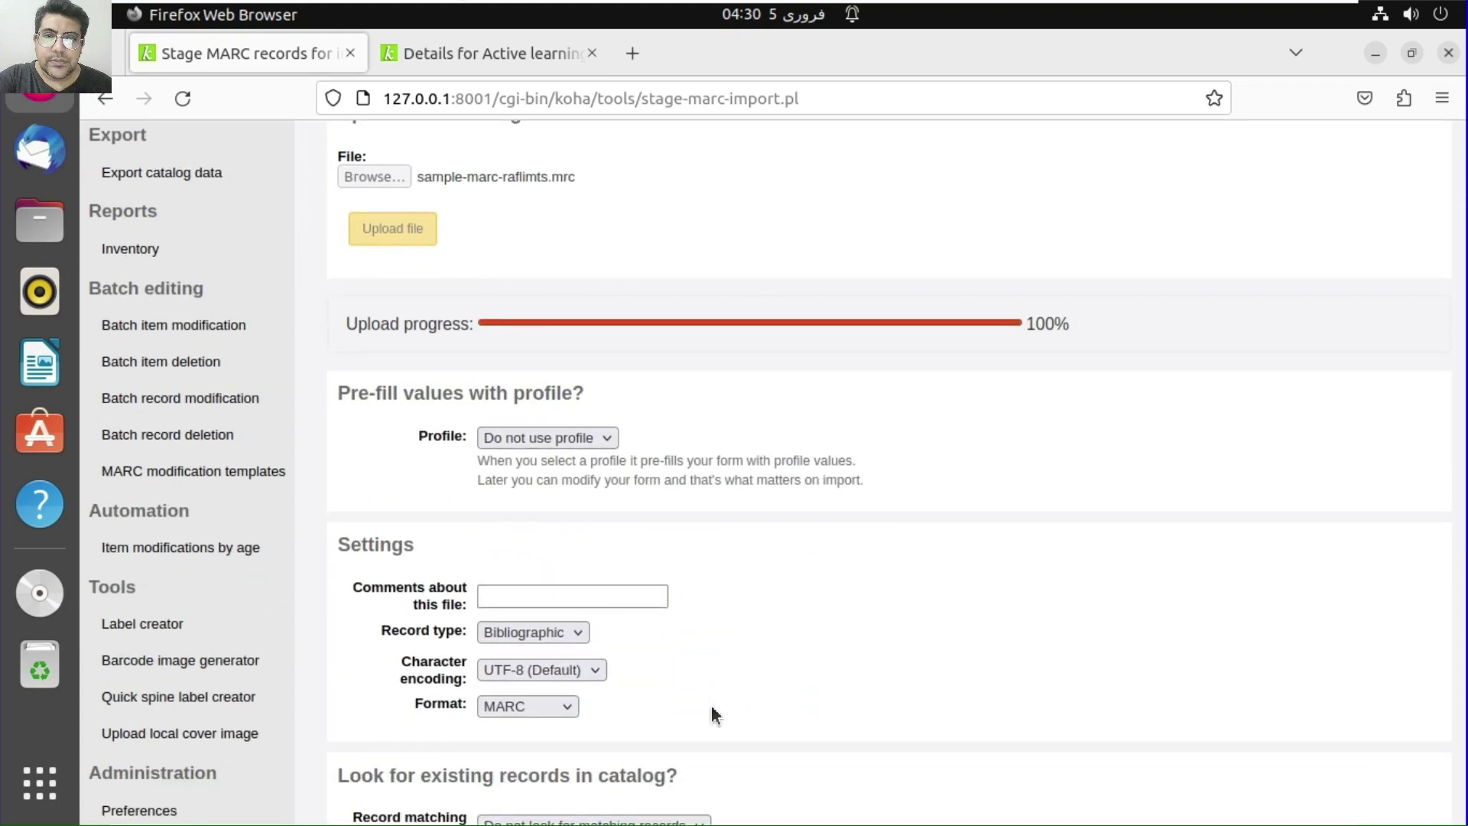
{"action": "left_click", "coordinate": [565, 603]}
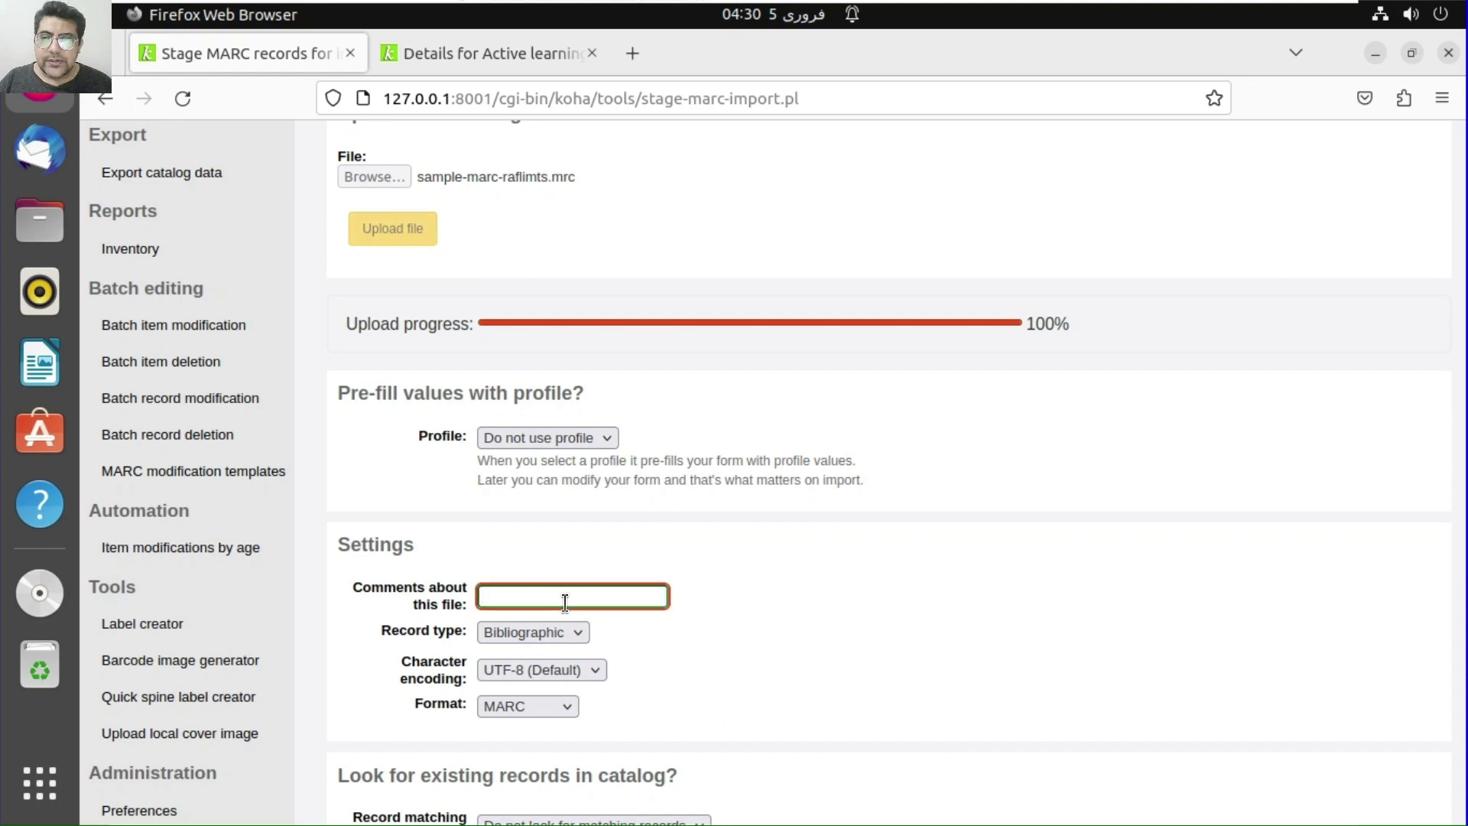
{"action": "scroll", "coordinate": [565, 602], "scroll_direction": "down", "scroll_amount": 2}
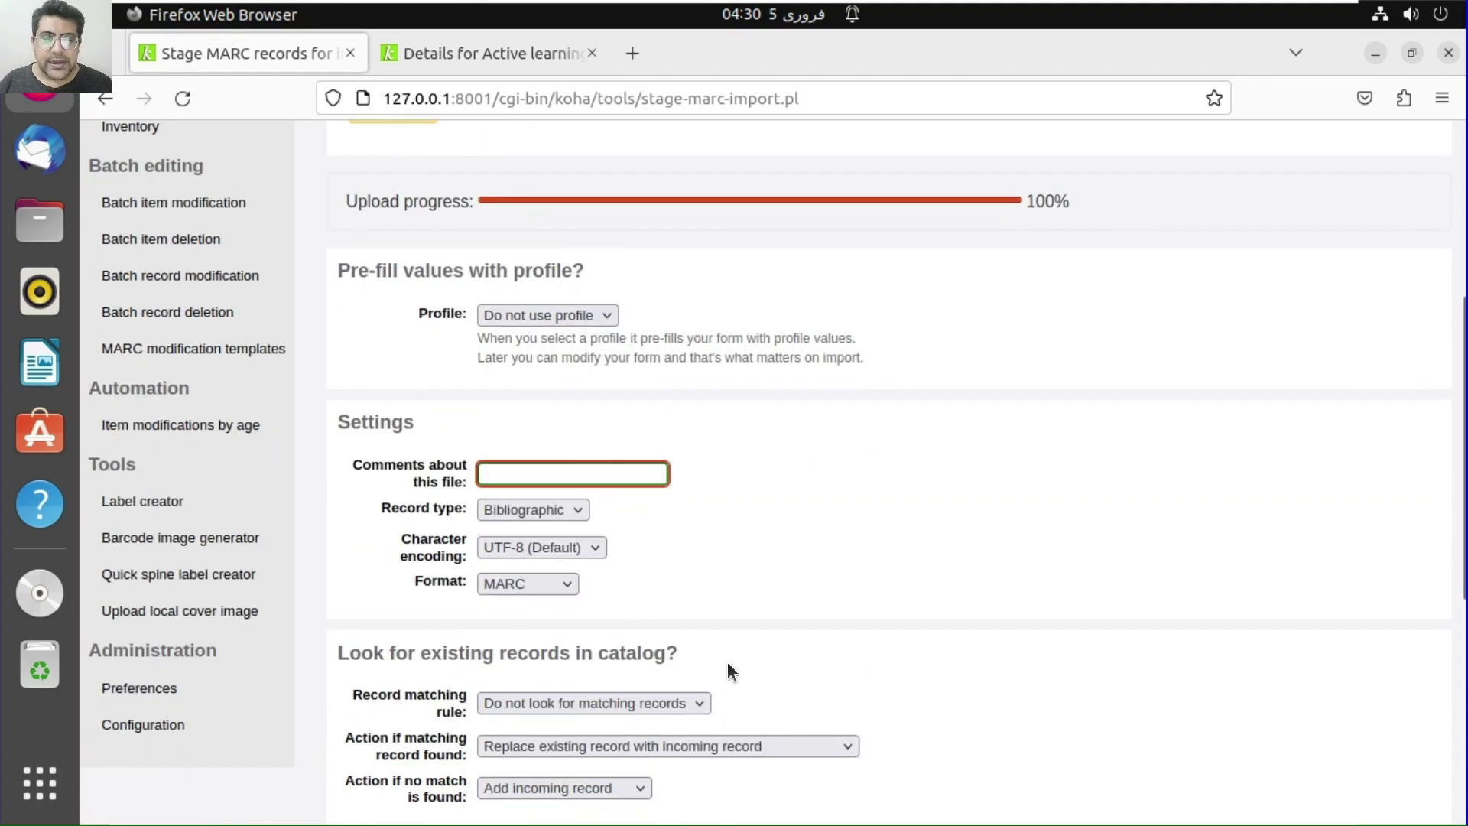
{"action": "type", "text": "sample"}
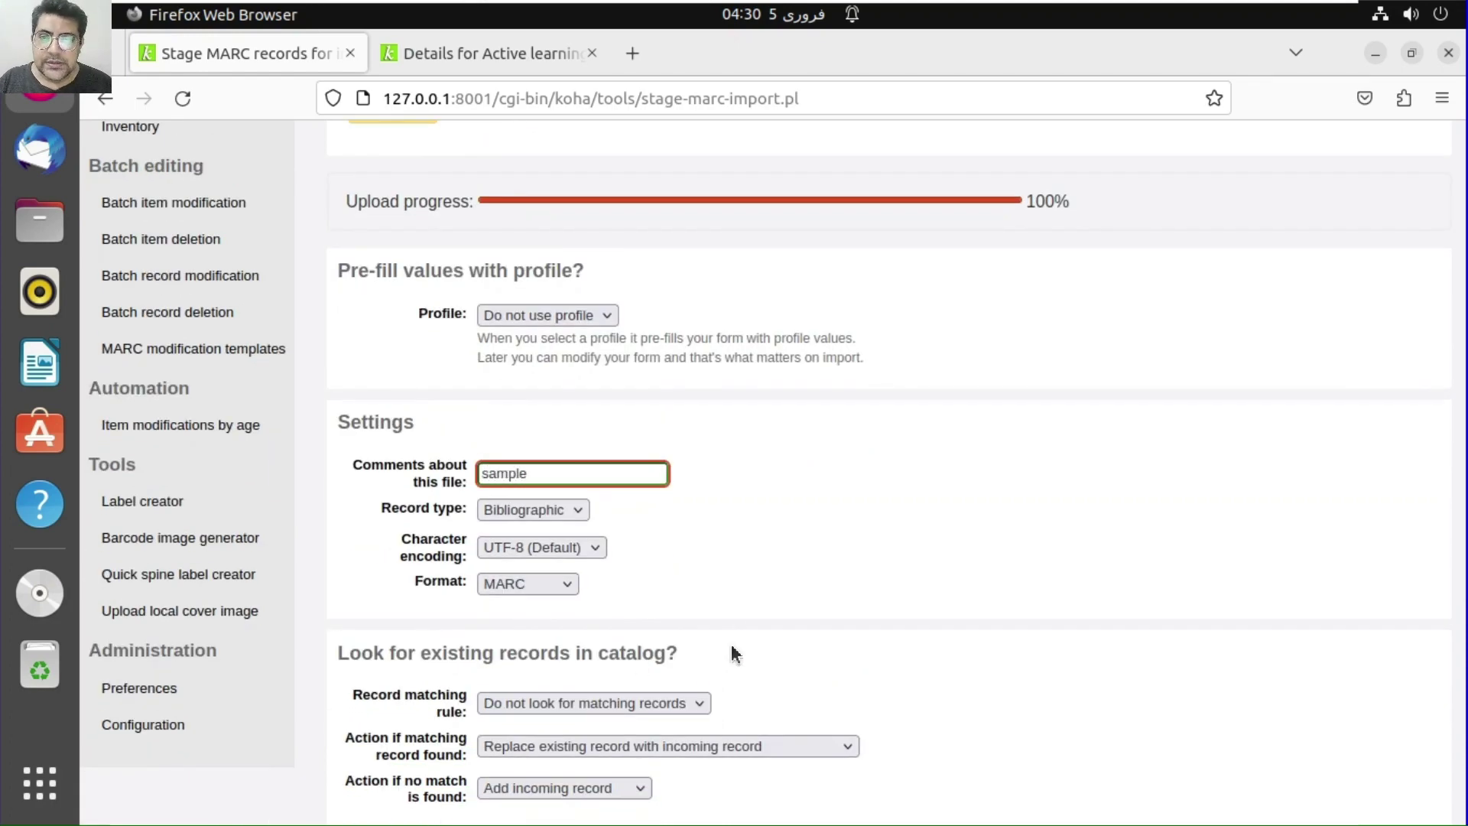
{"action": "scroll", "coordinate": [732, 647], "scroll_direction": "down", "scroll_amount": 5}
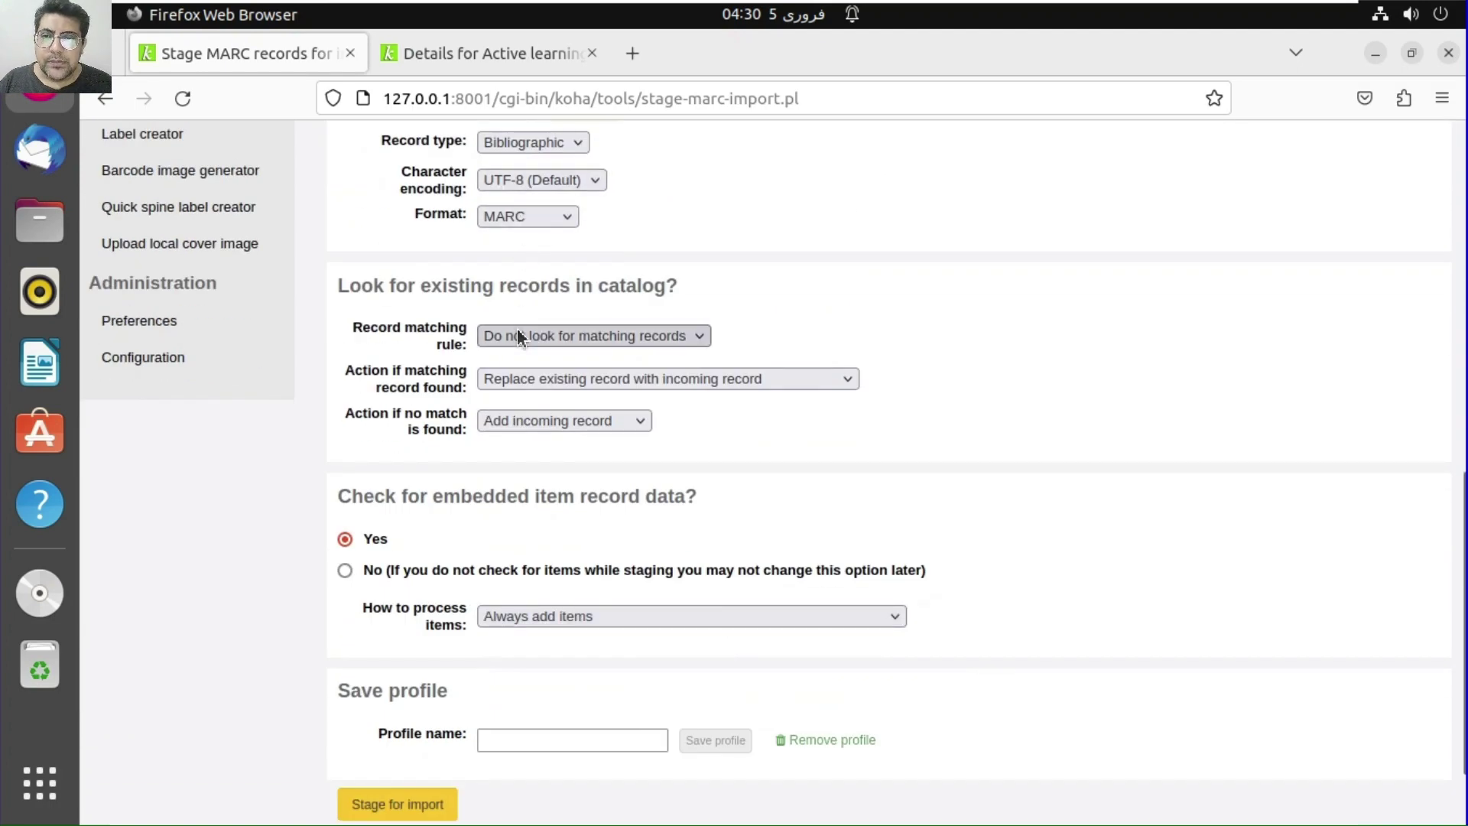
{"action": "left_click", "coordinate": [646, 338]}
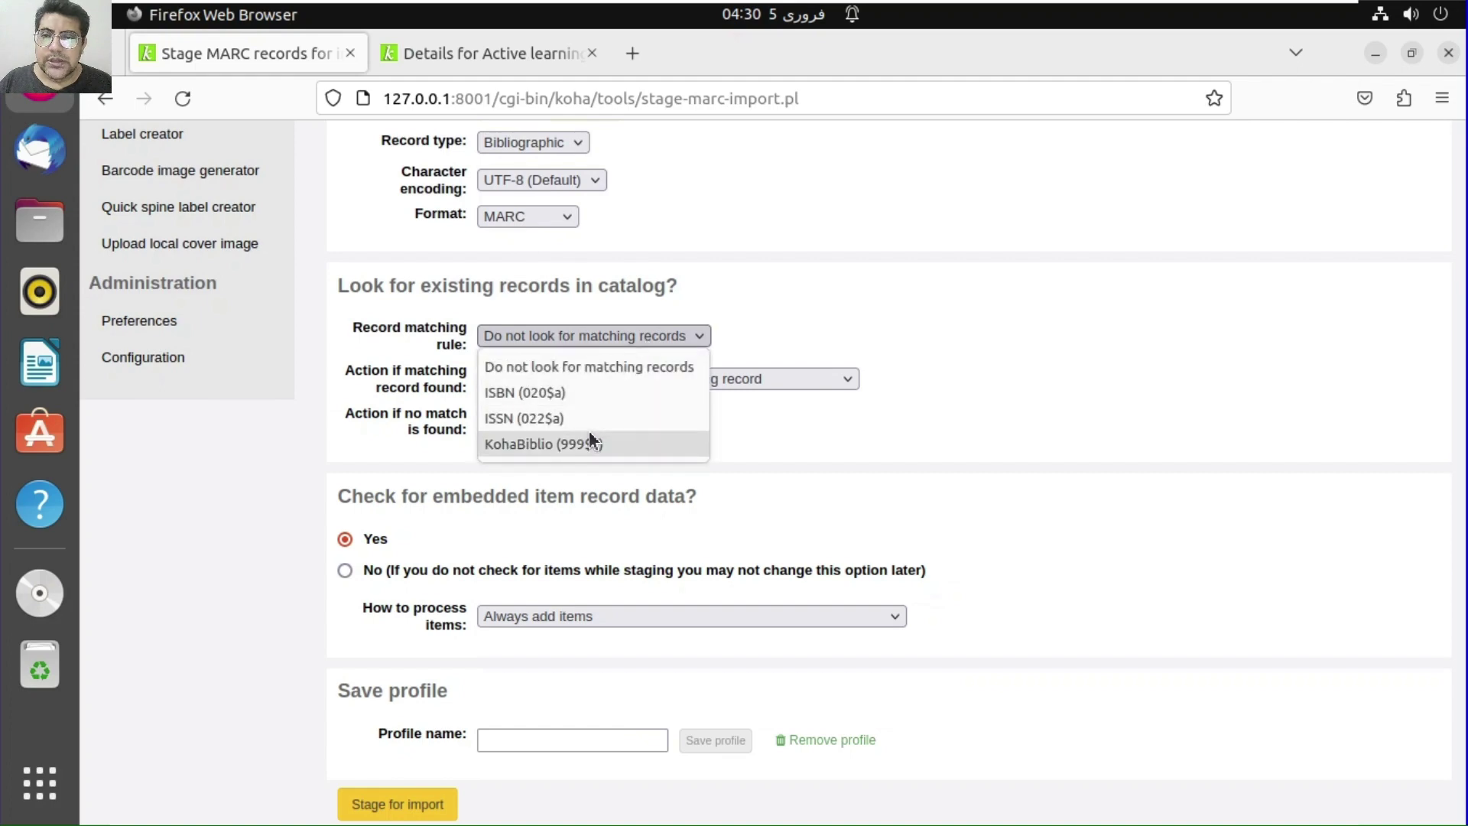
{"action": "left_click", "coordinate": [651, 366]}
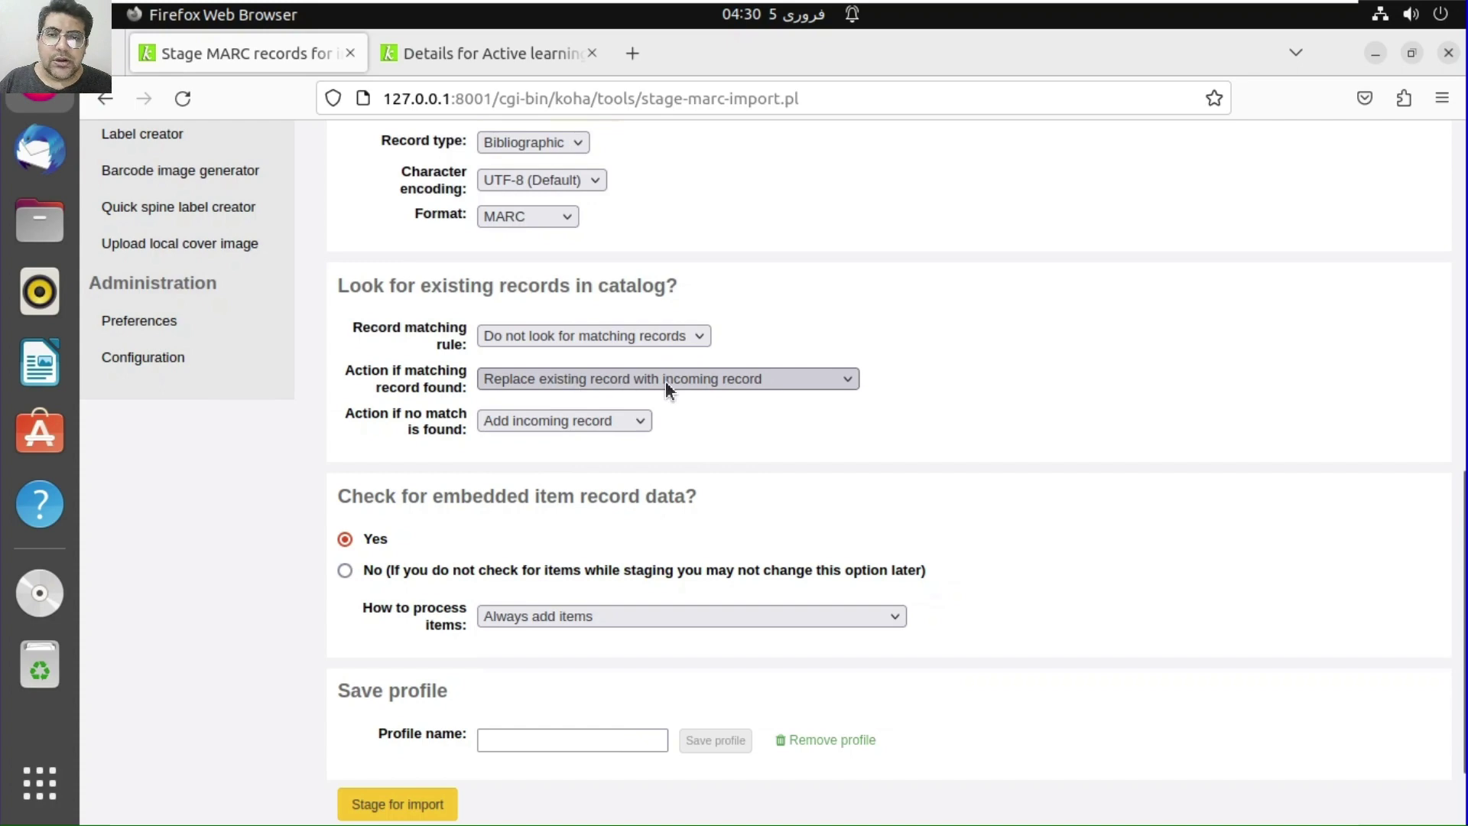
Stage the uploaded file for import with embedded item checking on and the profile name left empty
{"action": "scroll", "coordinate": [459, 482], "scroll_direction": "down", "scroll_amount": 3}
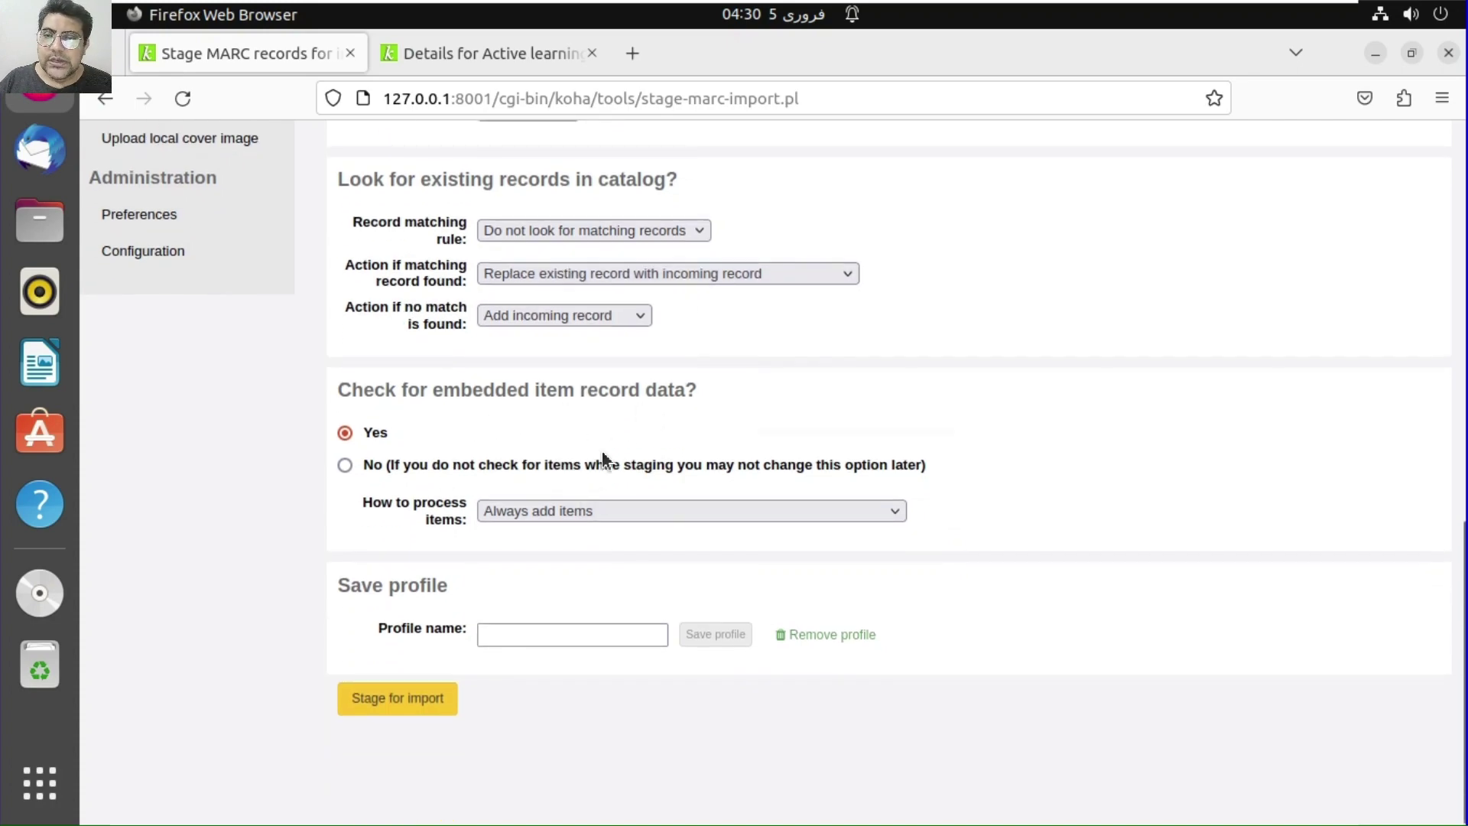
{"action": "left_click", "coordinate": [563, 635]}
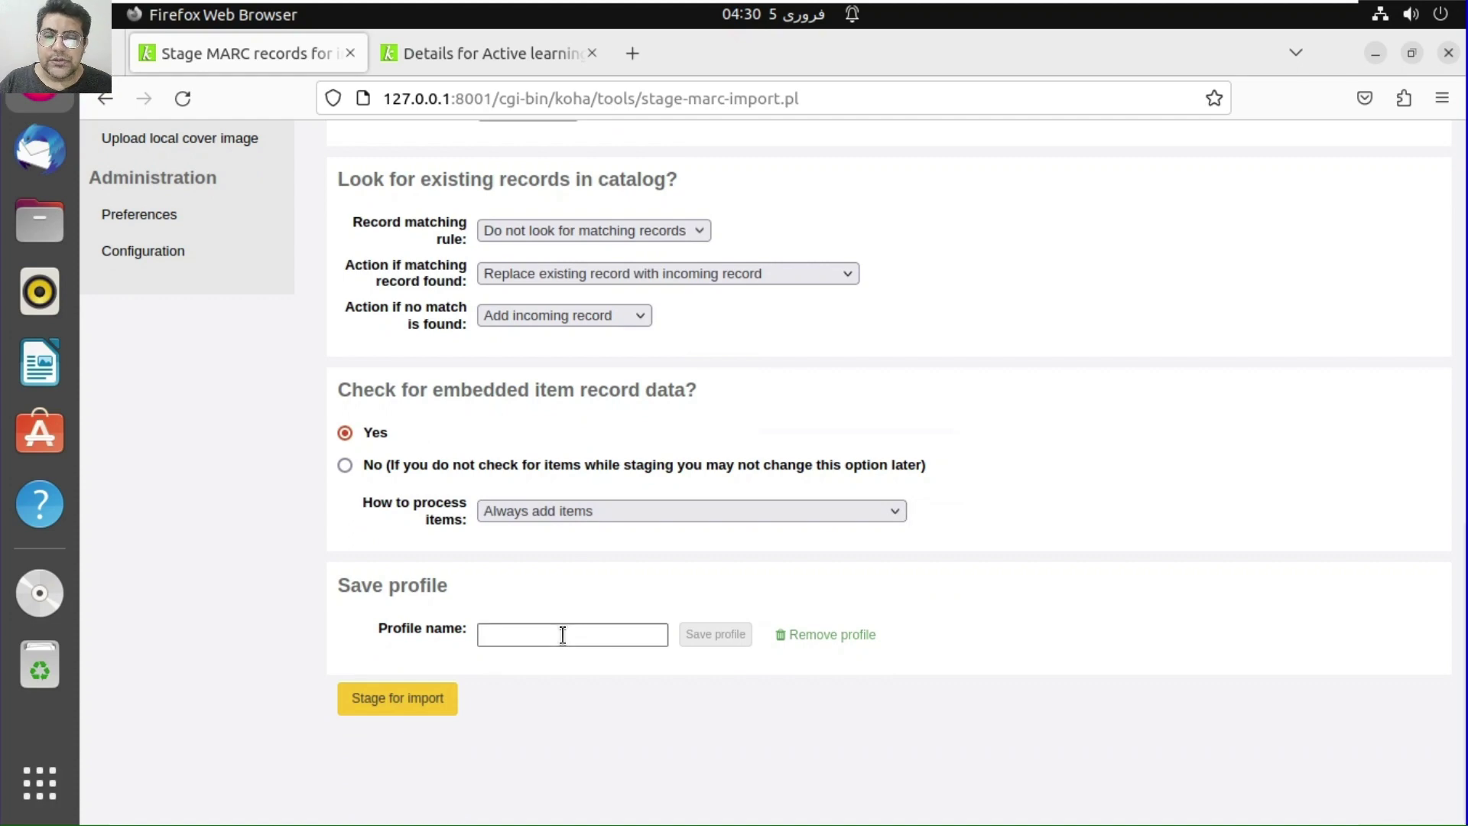
{"action": "left_click", "coordinate": [563, 635]}
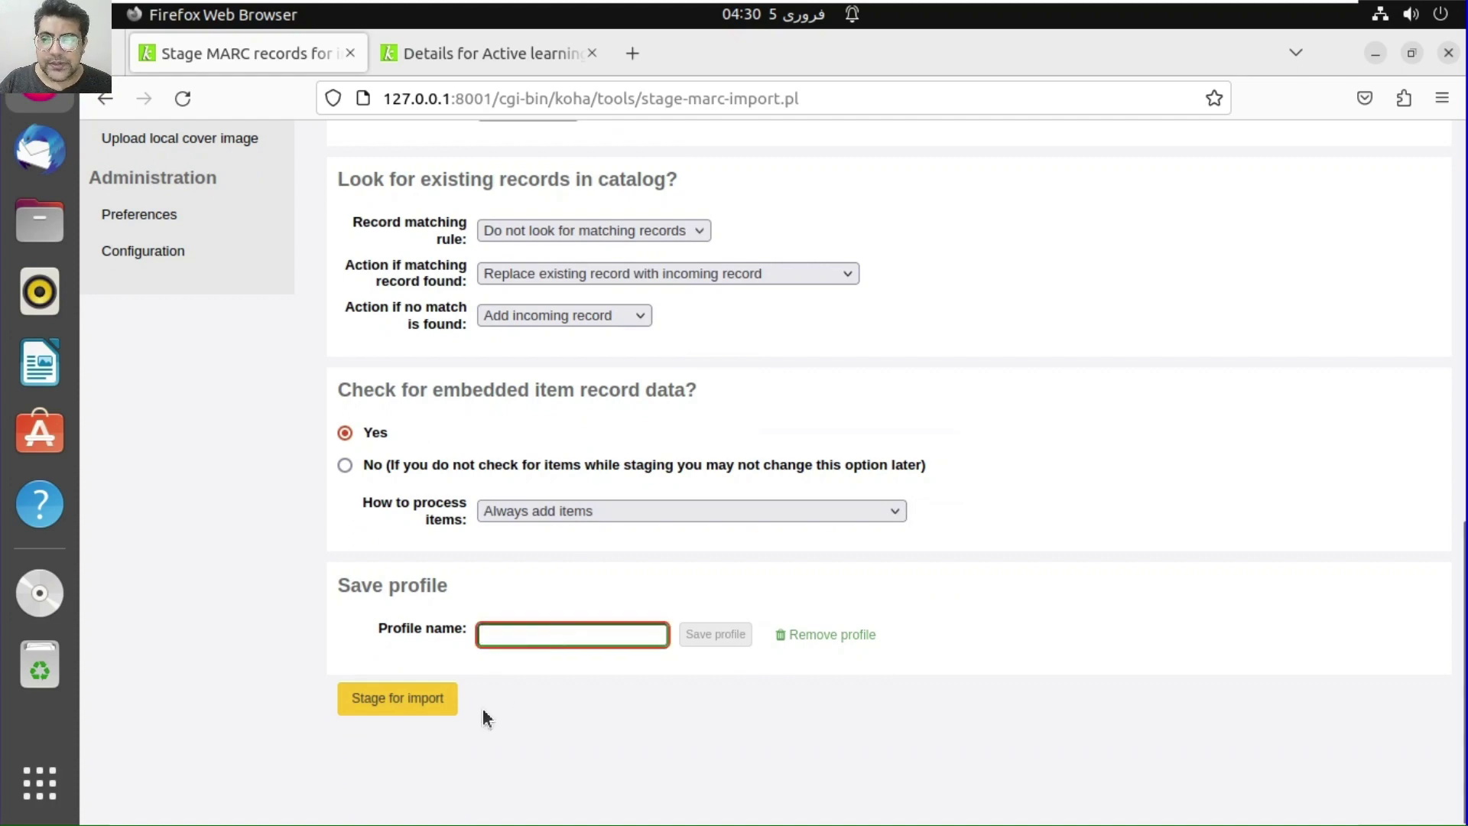
{"action": "left_click", "coordinate": [439, 713]}
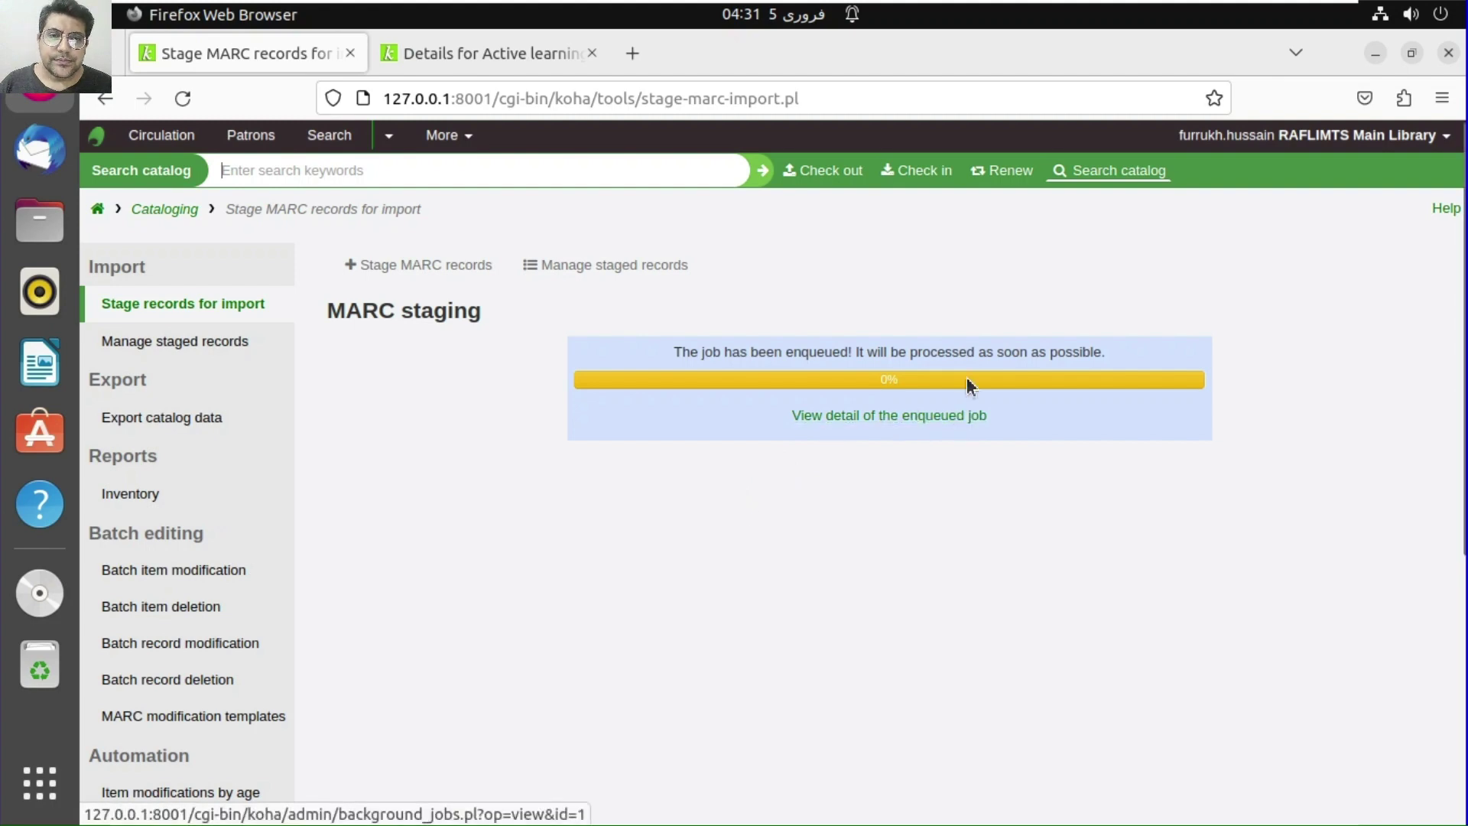
Review the staging job's details and report, and open its batch of staged records
{"action": "left_click", "coordinate": [914, 421]}
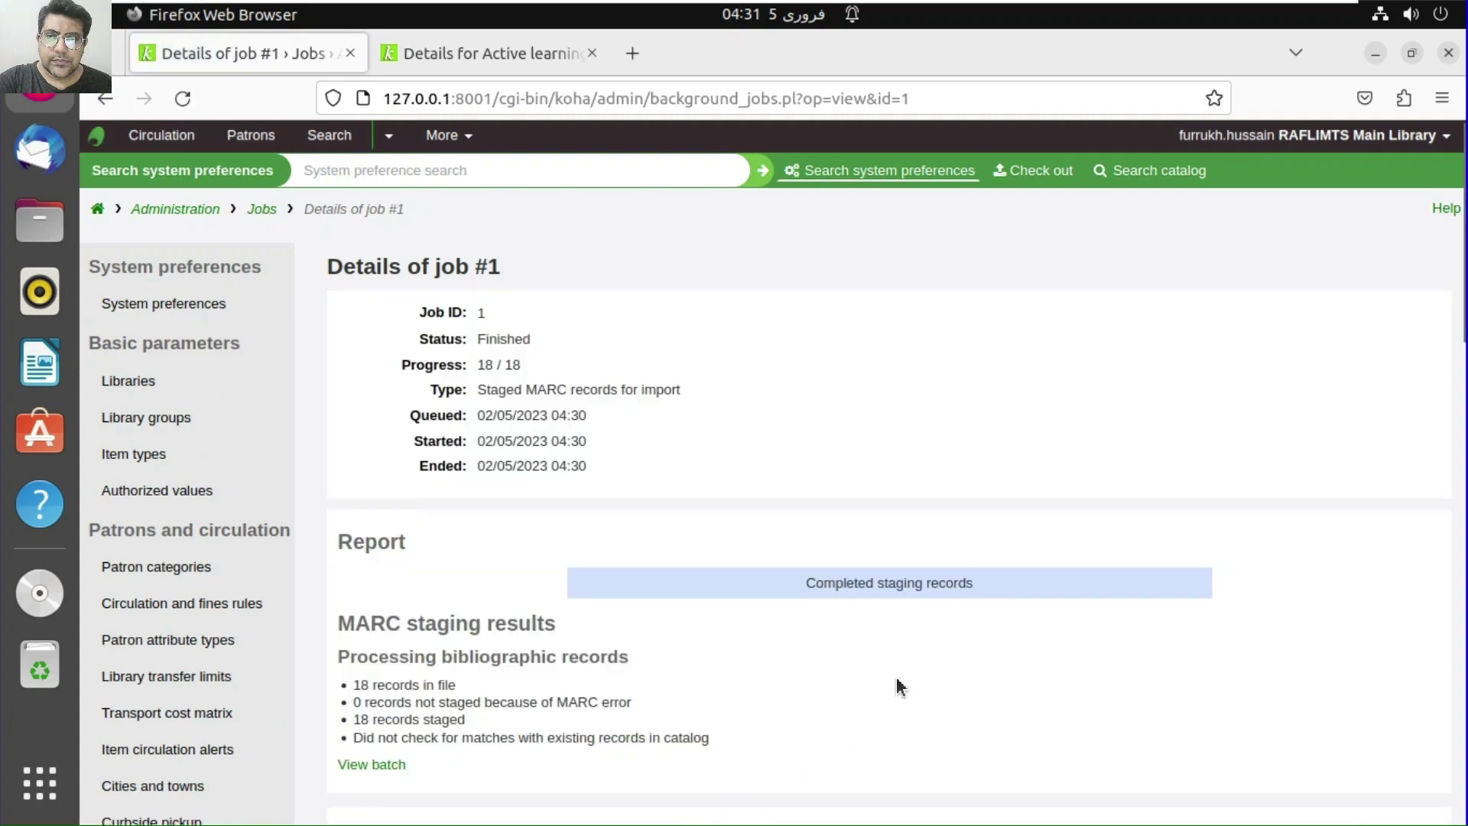
{"action": "scroll", "coordinate": [898, 683], "scroll_direction": "down", "scroll_amount": 3}
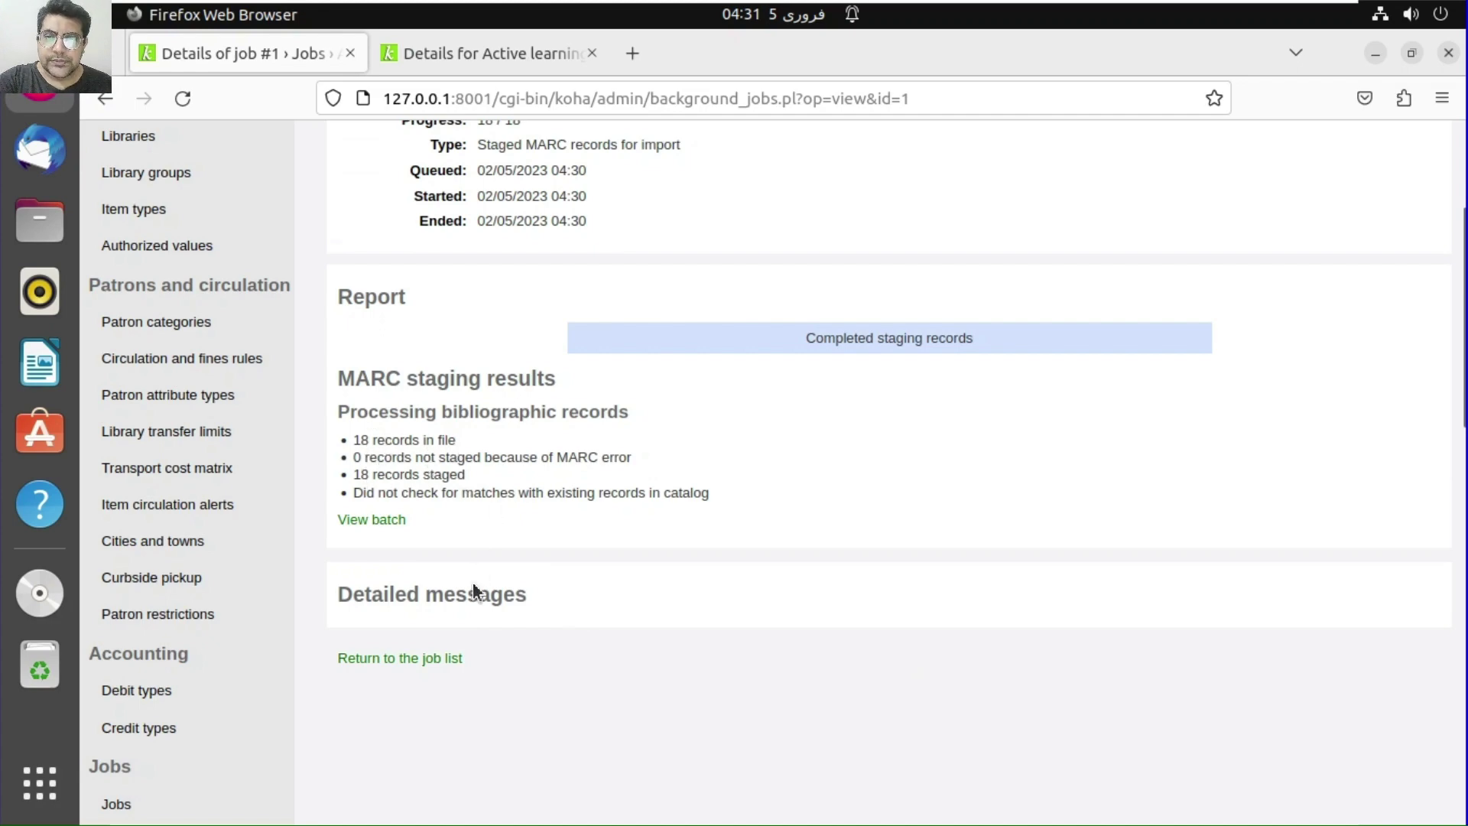
{"action": "scroll", "coordinate": [473, 581], "scroll_direction": "down", "scroll_amount": 3}
{"action": "scroll", "coordinate": [491, 599], "scroll_direction": "up", "scroll_amount": 3}
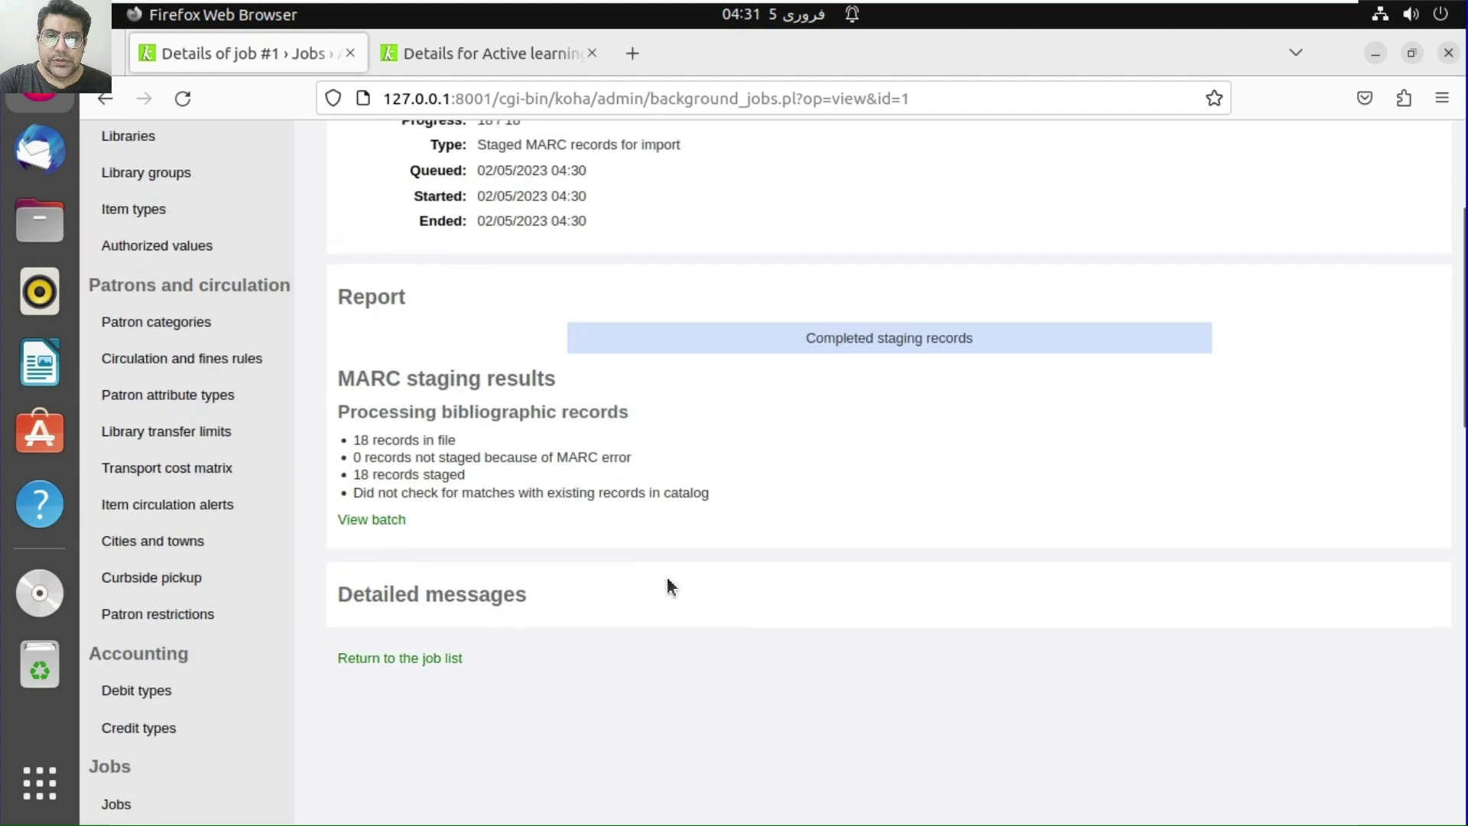
{"action": "left_click", "coordinate": [393, 521]}
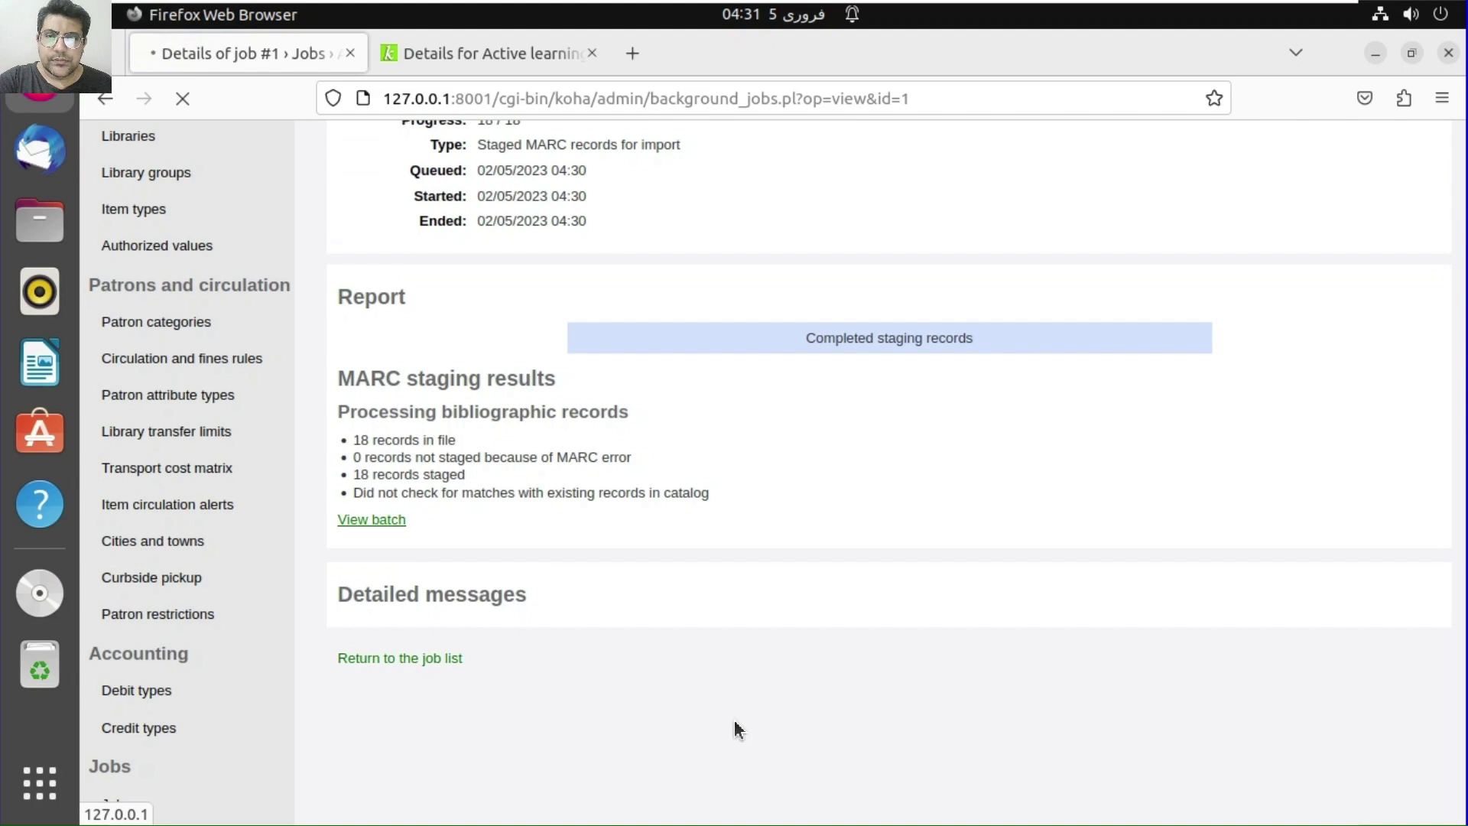
Import the staged batch into the catalog with the Default framework and view the details of the enqueued import job
{"action": "scroll", "coordinate": [765, 658], "scroll_direction": "down", "scroll_amount": 5}
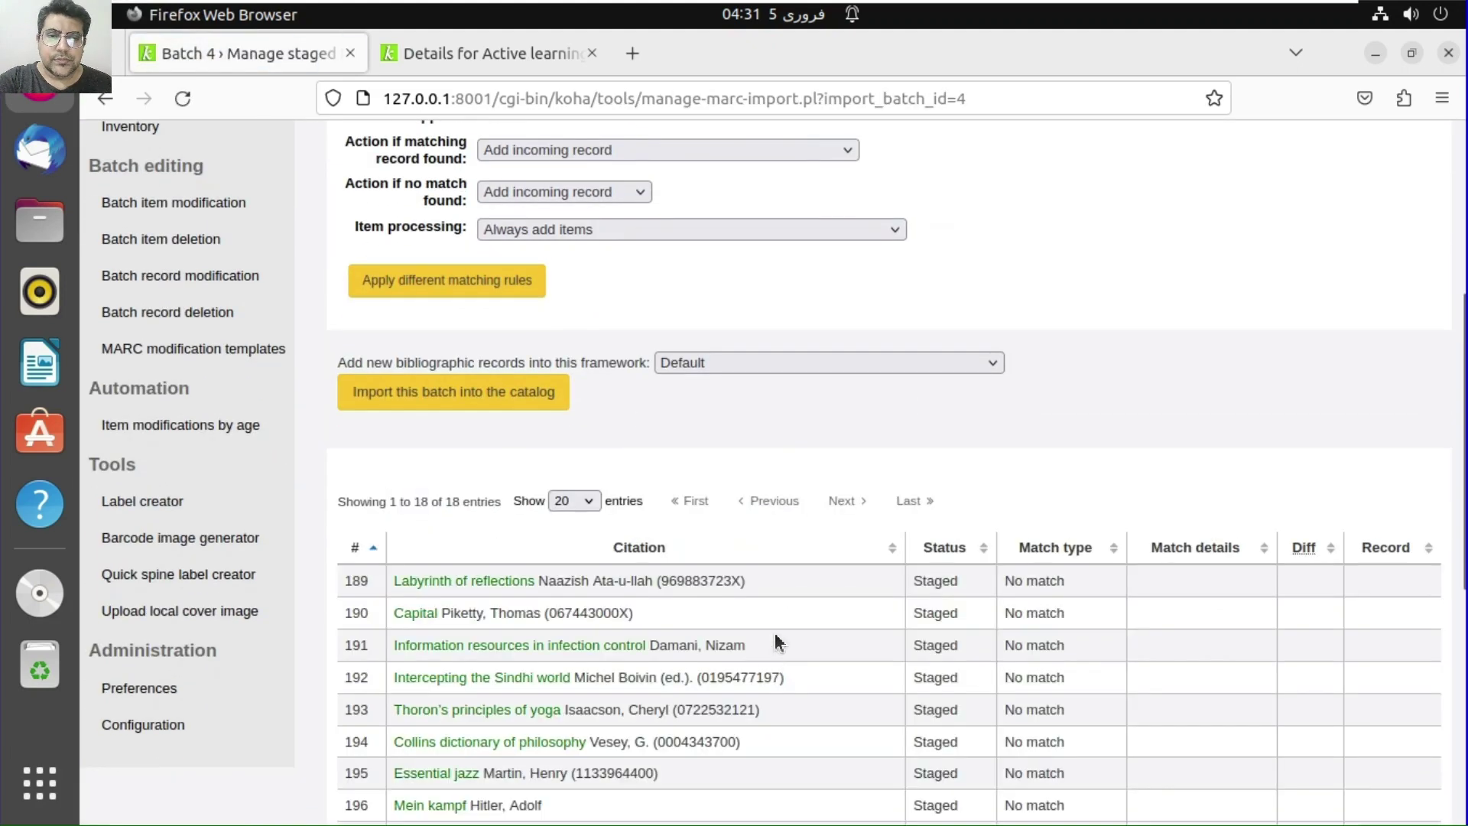
{"action": "scroll", "coordinate": [776, 635], "scroll_direction": "down", "scroll_amount": 5}
{"action": "scroll", "coordinate": [777, 608], "scroll_direction": "up", "scroll_amount": 5}
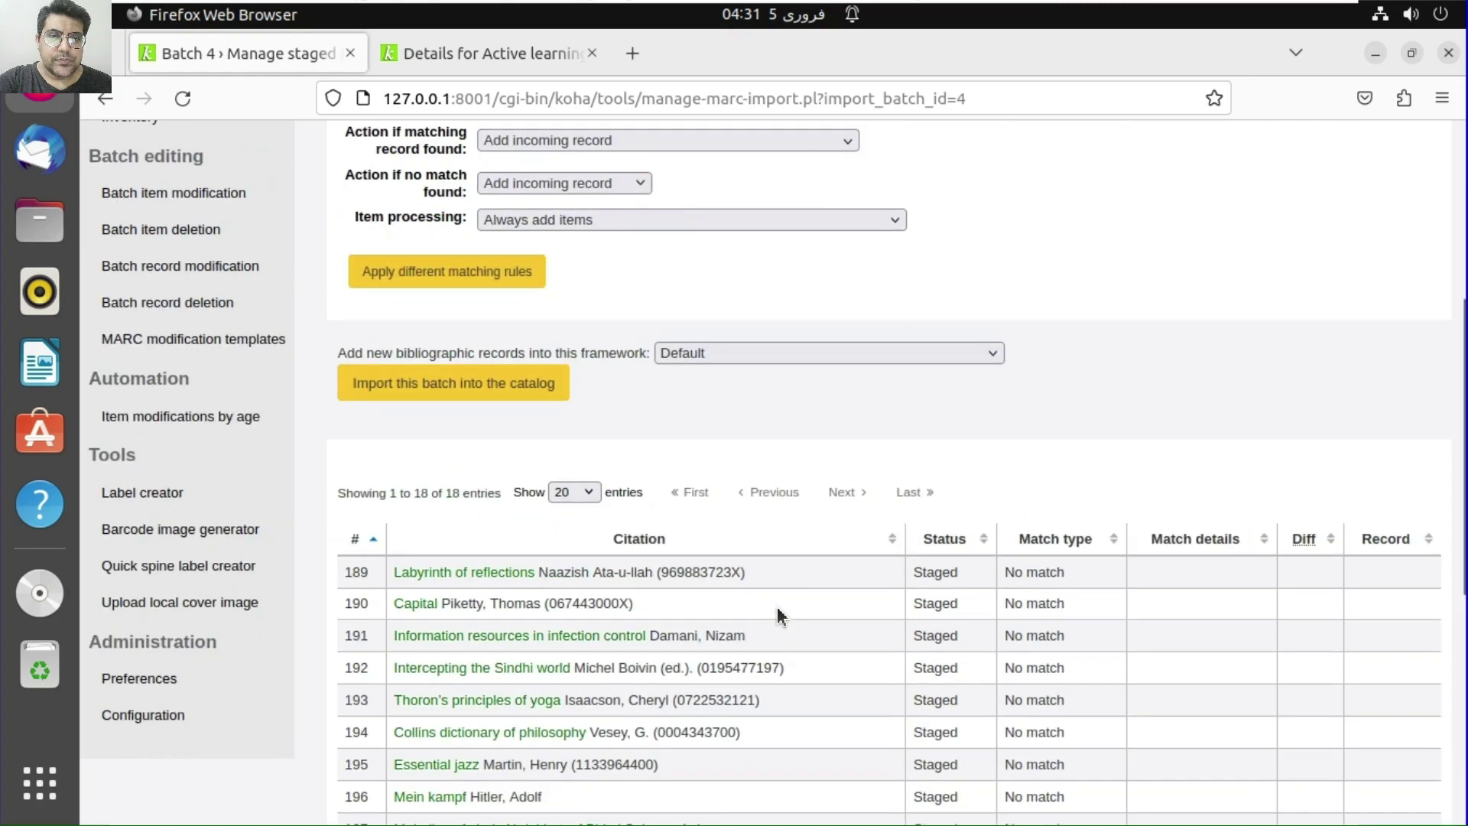
{"action": "scroll", "coordinate": [777, 607], "scroll_direction": "down", "scroll_amount": 3}
{"action": "scroll", "coordinate": [774, 610], "scroll_direction": "up", "scroll_amount": 5}
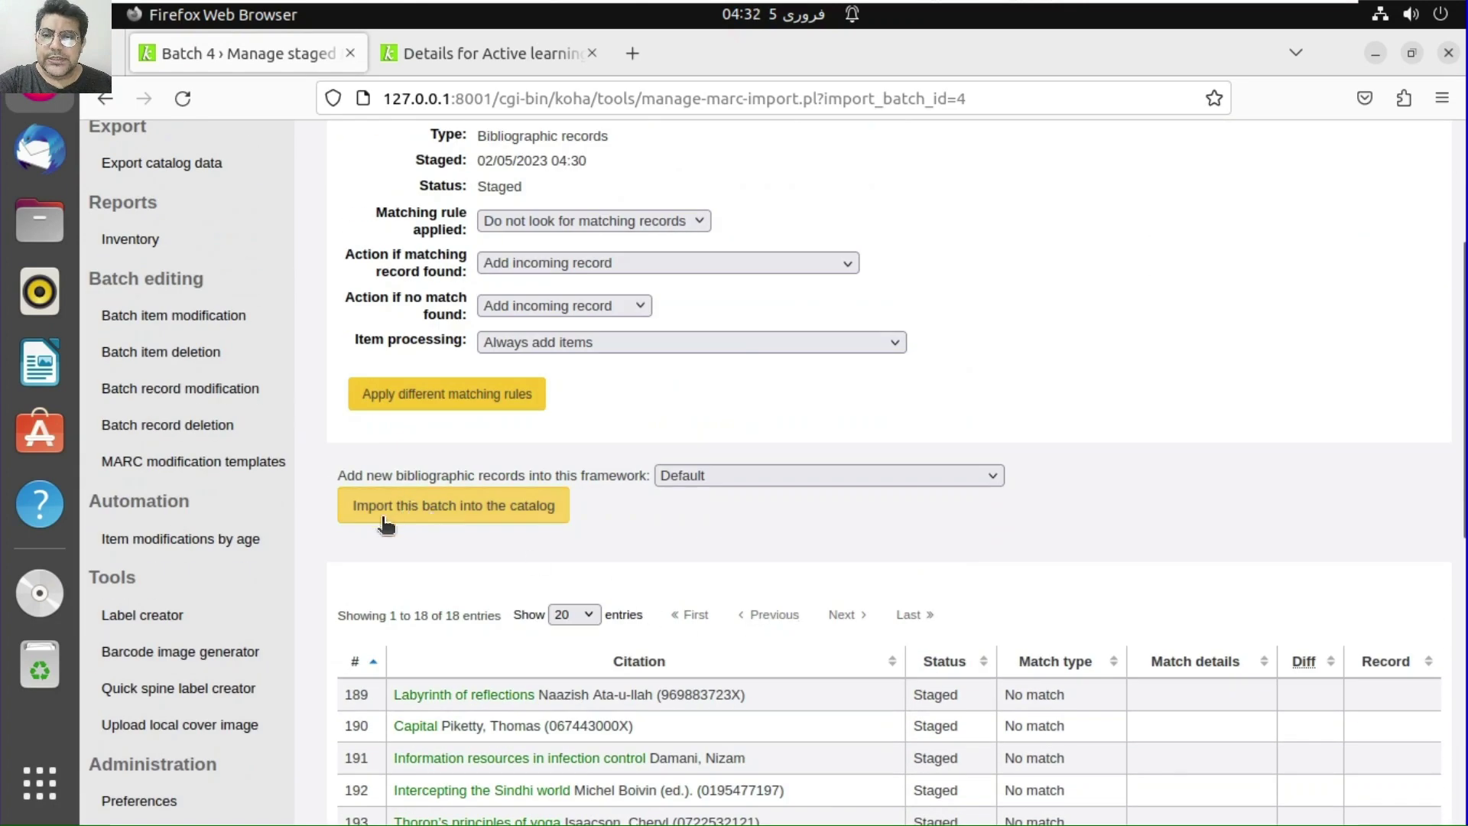
{"action": "left_click", "coordinate": [743, 476]}
{"action": "left_click", "coordinate": [744, 476]}
{"action": "left_click", "coordinate": [488, 504]}
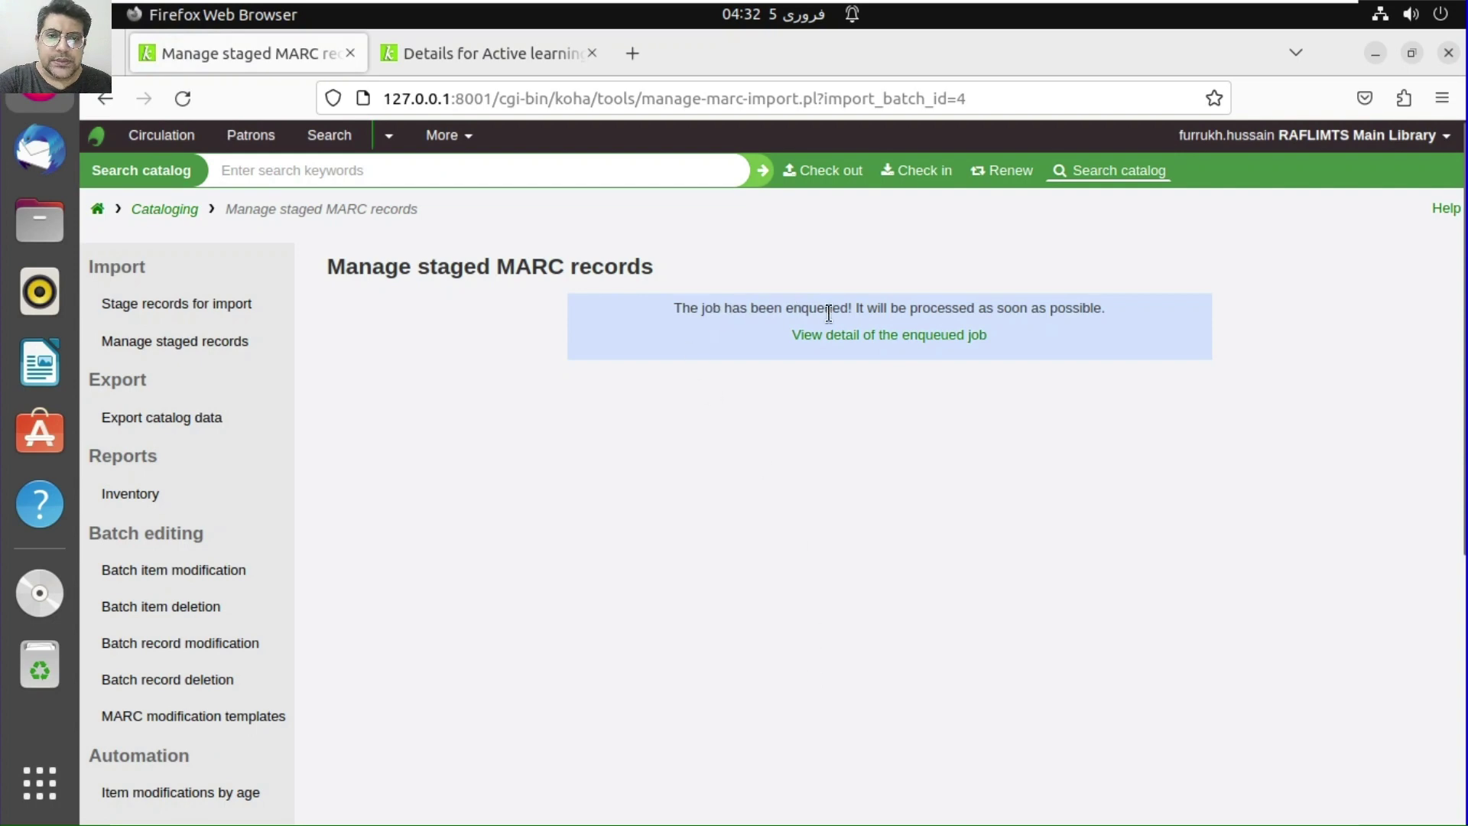
{"action": "left_click", "coordinate": [849, 334]}
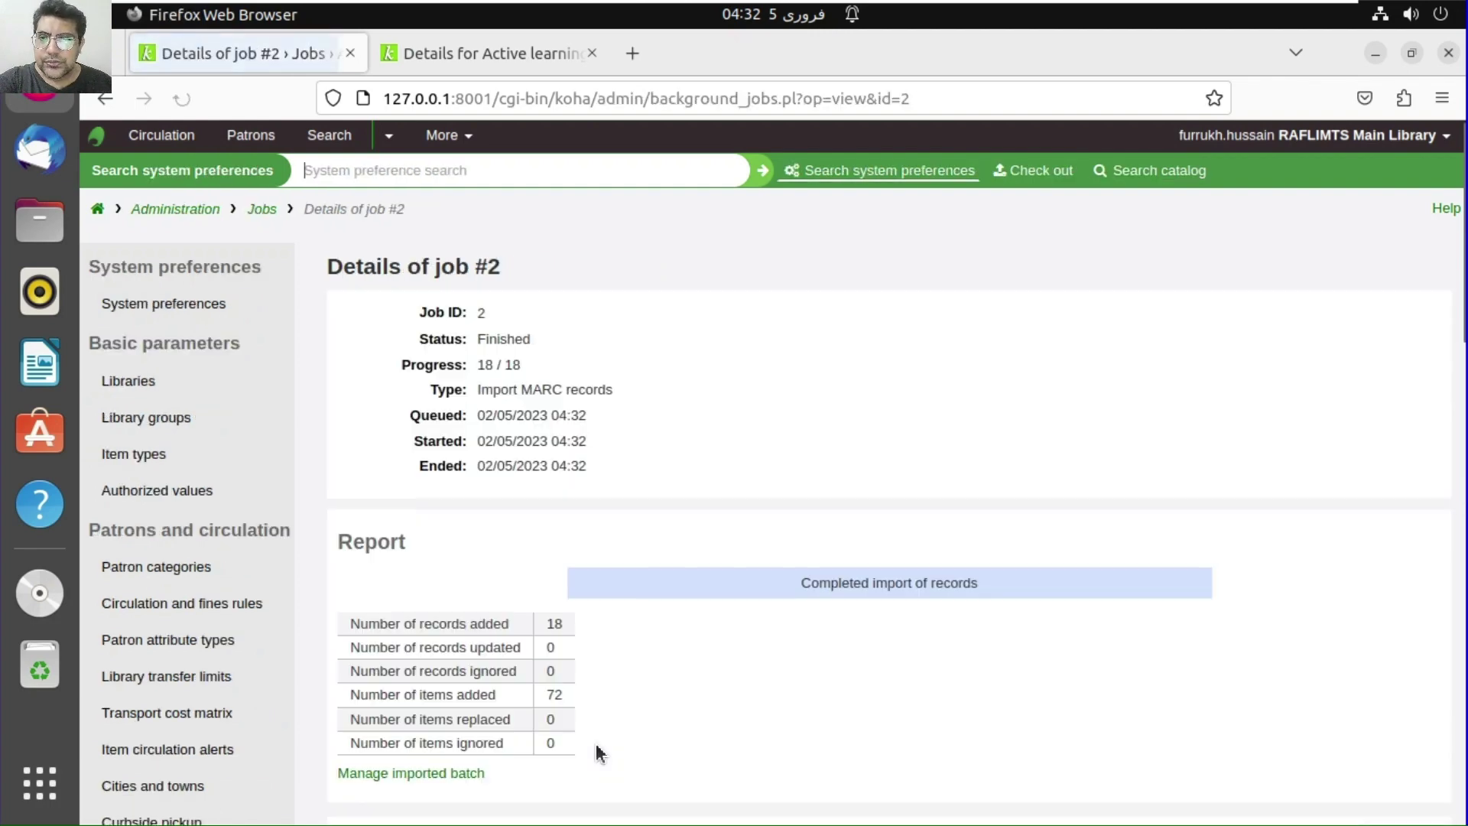
Review the import job's report, then open the imported batch sample-marc-raflimts.mrc and look over its details and record list
{"action": "scroll", "coordinate": [774, 535], "scroll_direction": "down", "scroll_amount": 10}
{"action": "scroll", "coordinate": [767, 548], "scroll_direction": "up", "scroll_amount": 3}
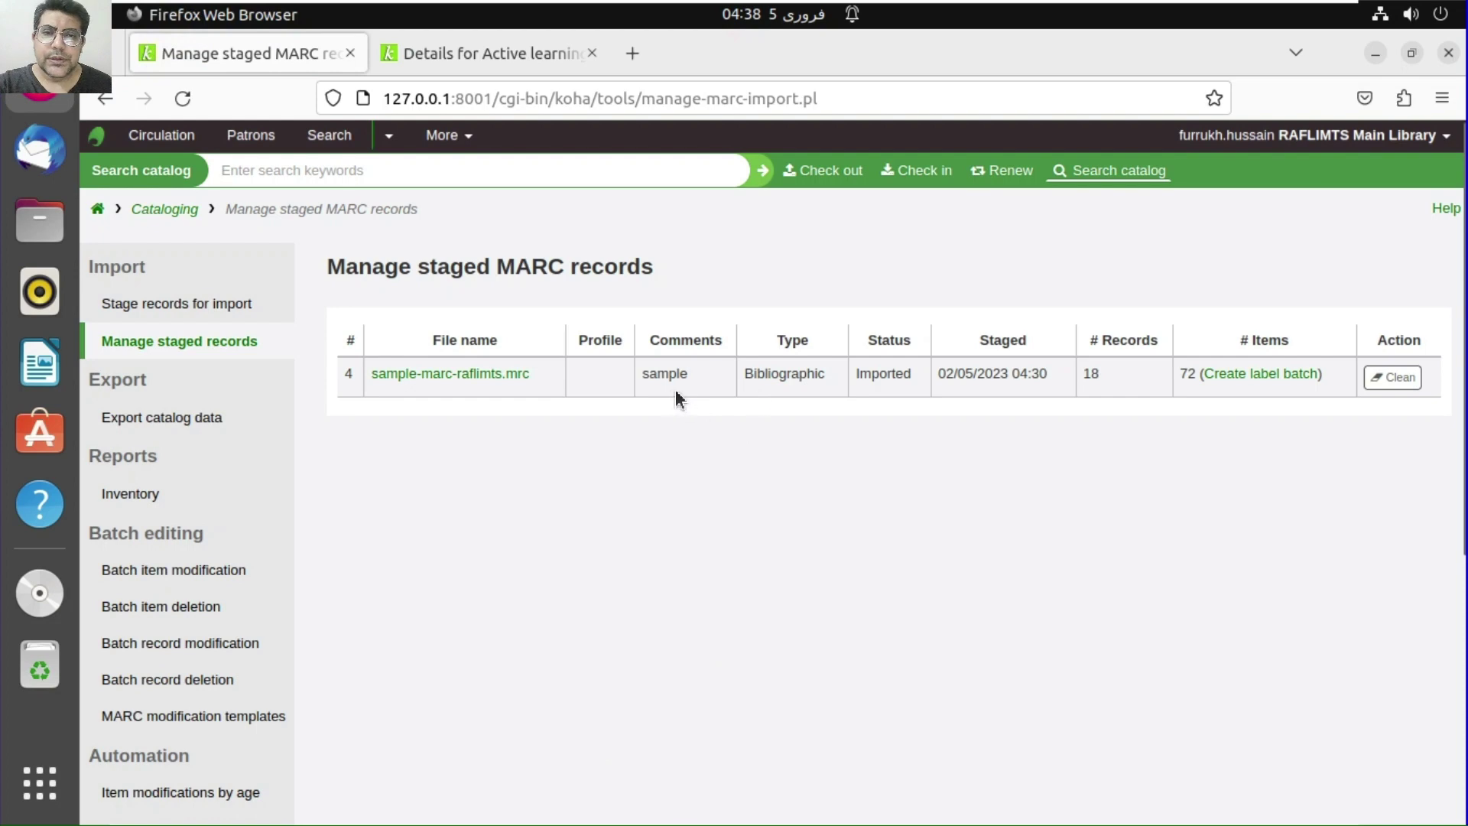
{"action": "left_click", "coordinate": [499, 375]}
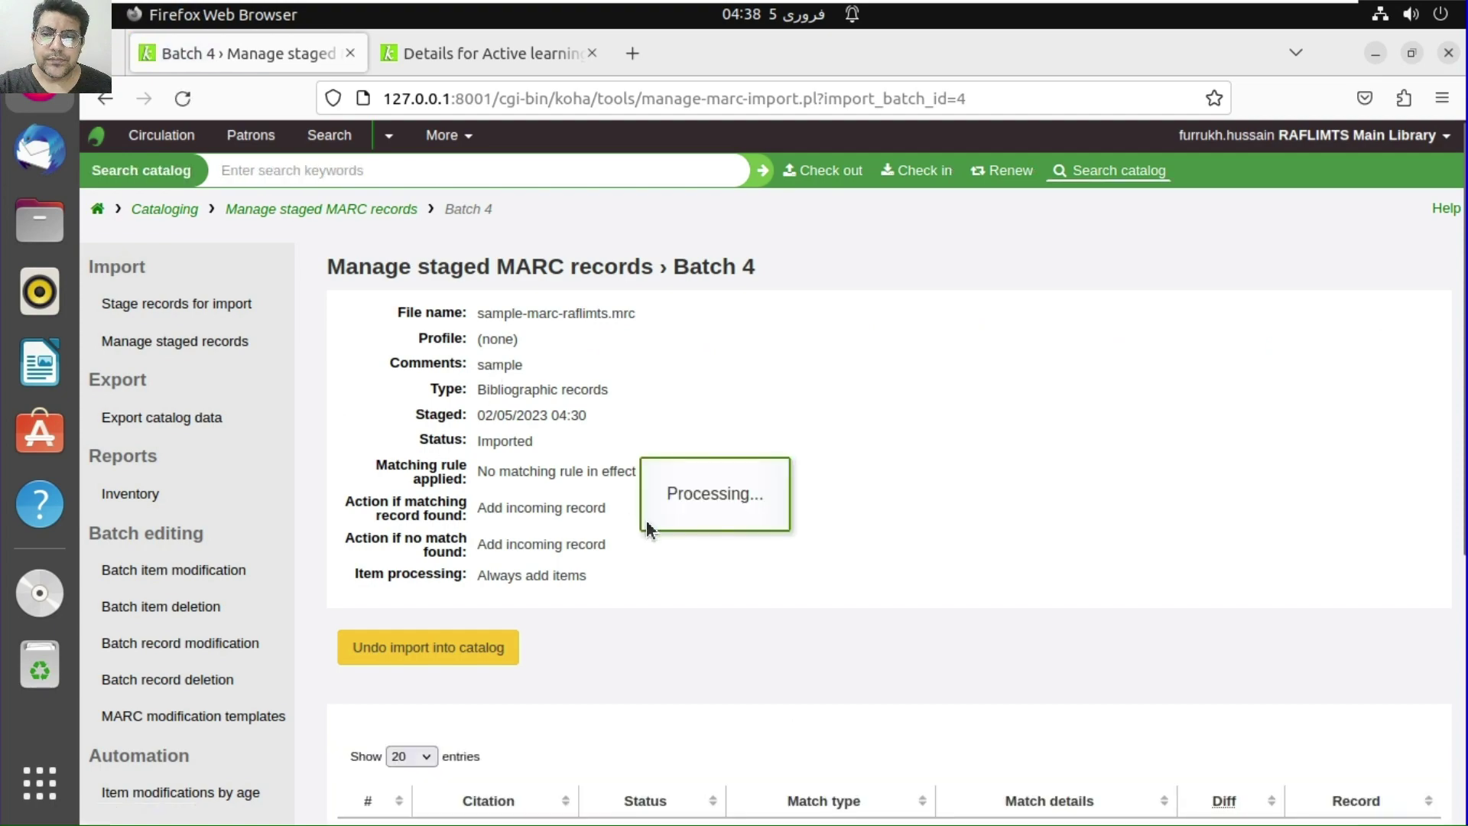
{"action": "scroll", "coordinate": [646, 527], "scroll_direction": "down", "scroll_amount": 3}
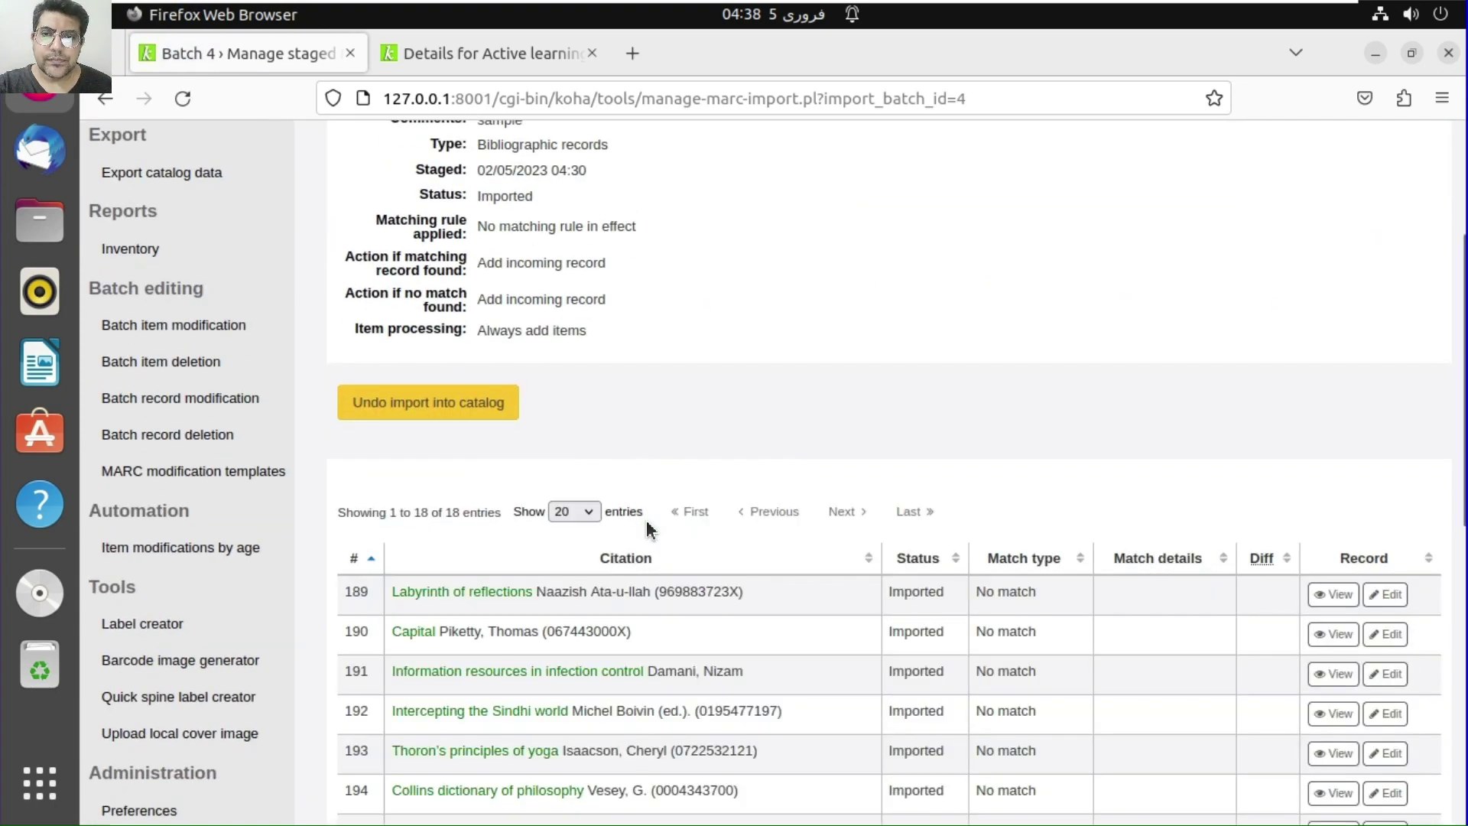
{"action": "scroll", "coordinate": [648, 530], "scroll_direction": "down", "scroll_amount": 4}
{"action": "scroll", "coordinate": [649, 530], "scroll_direction": "up", "scroll_amount": 5}
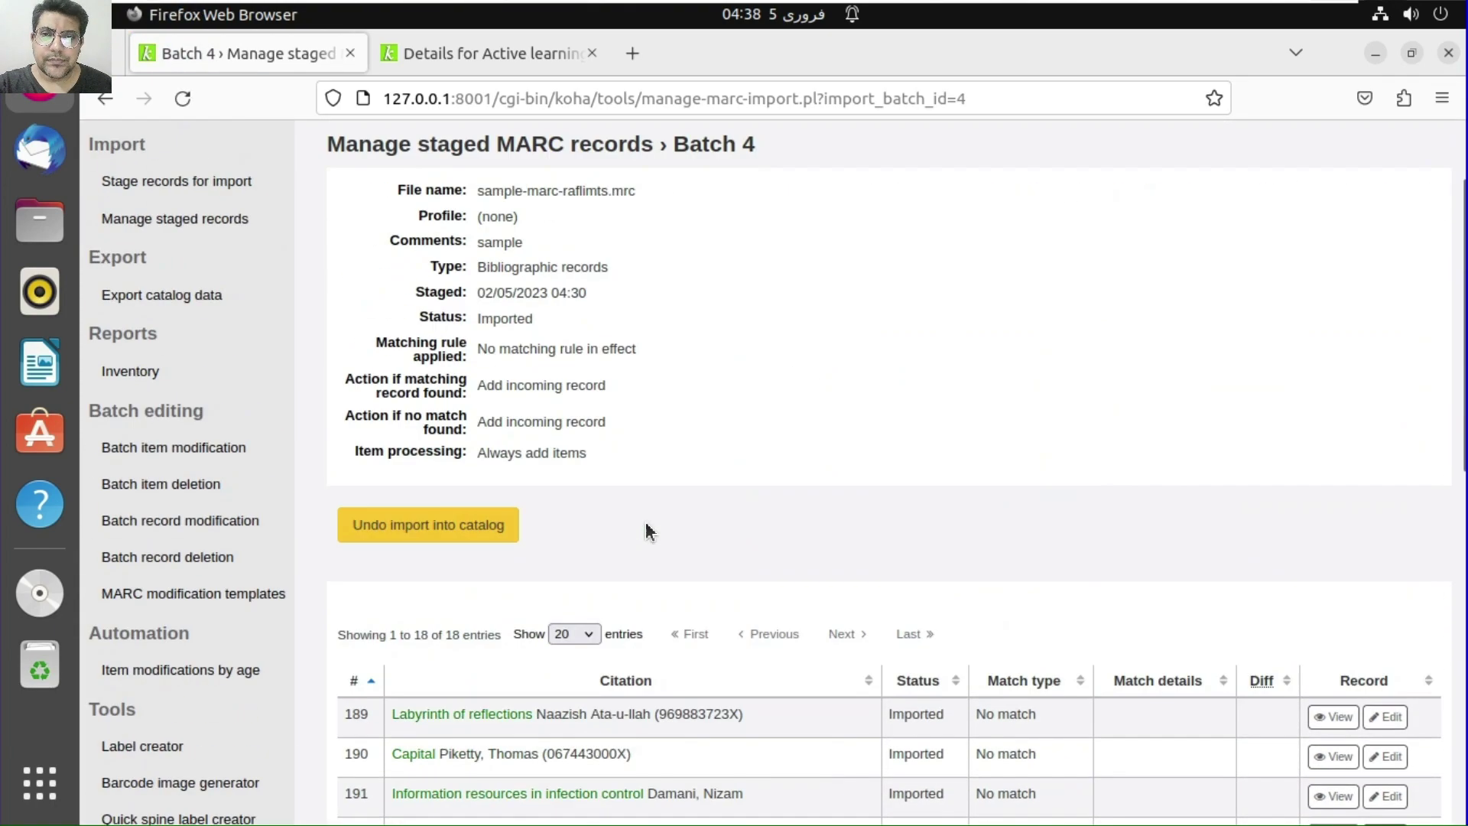
{"action": "scroll", "coordinate": [1063, 639], "scroll_direction": "down", "scroll_amount": 5}
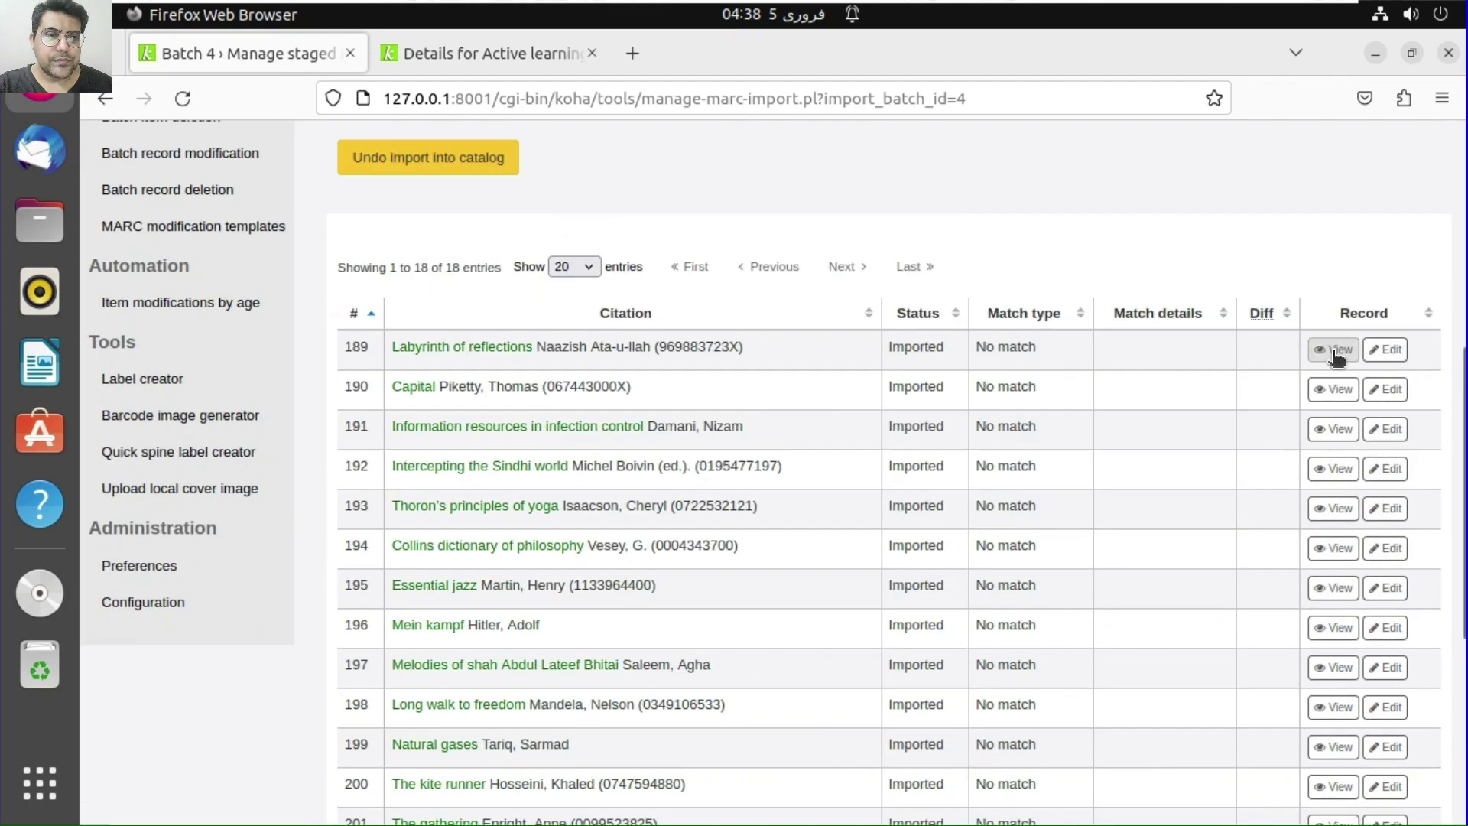
View the catalog record of "Labyrinth of reflections" from the imported batch and check its holdings
{"action": "left_click", "coordinate": [1311, 360]}
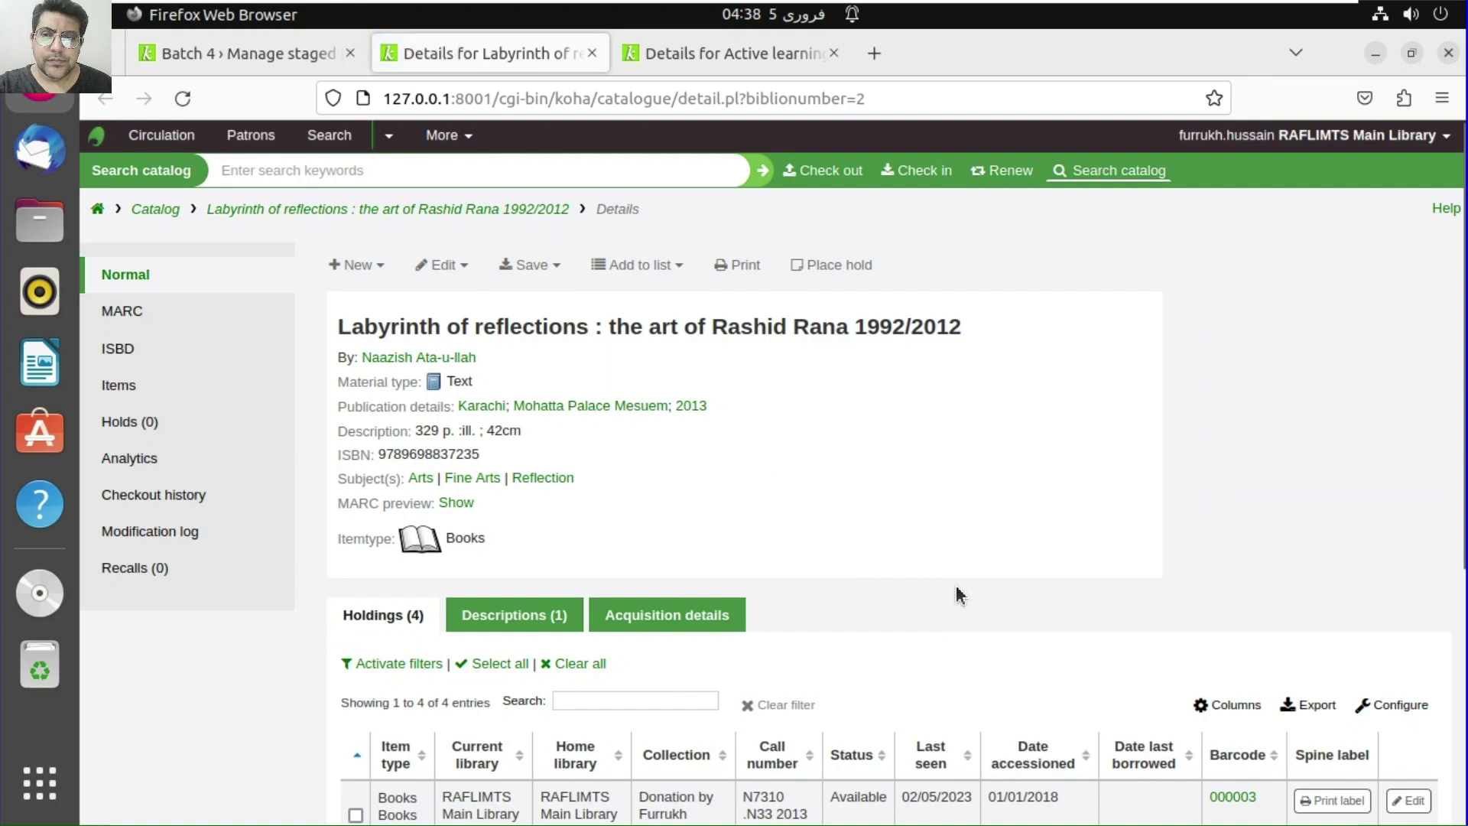
{"action": "scroll", "coordinate": [960, 595], "scroll_direction": "down", "scroll_amount": 5}
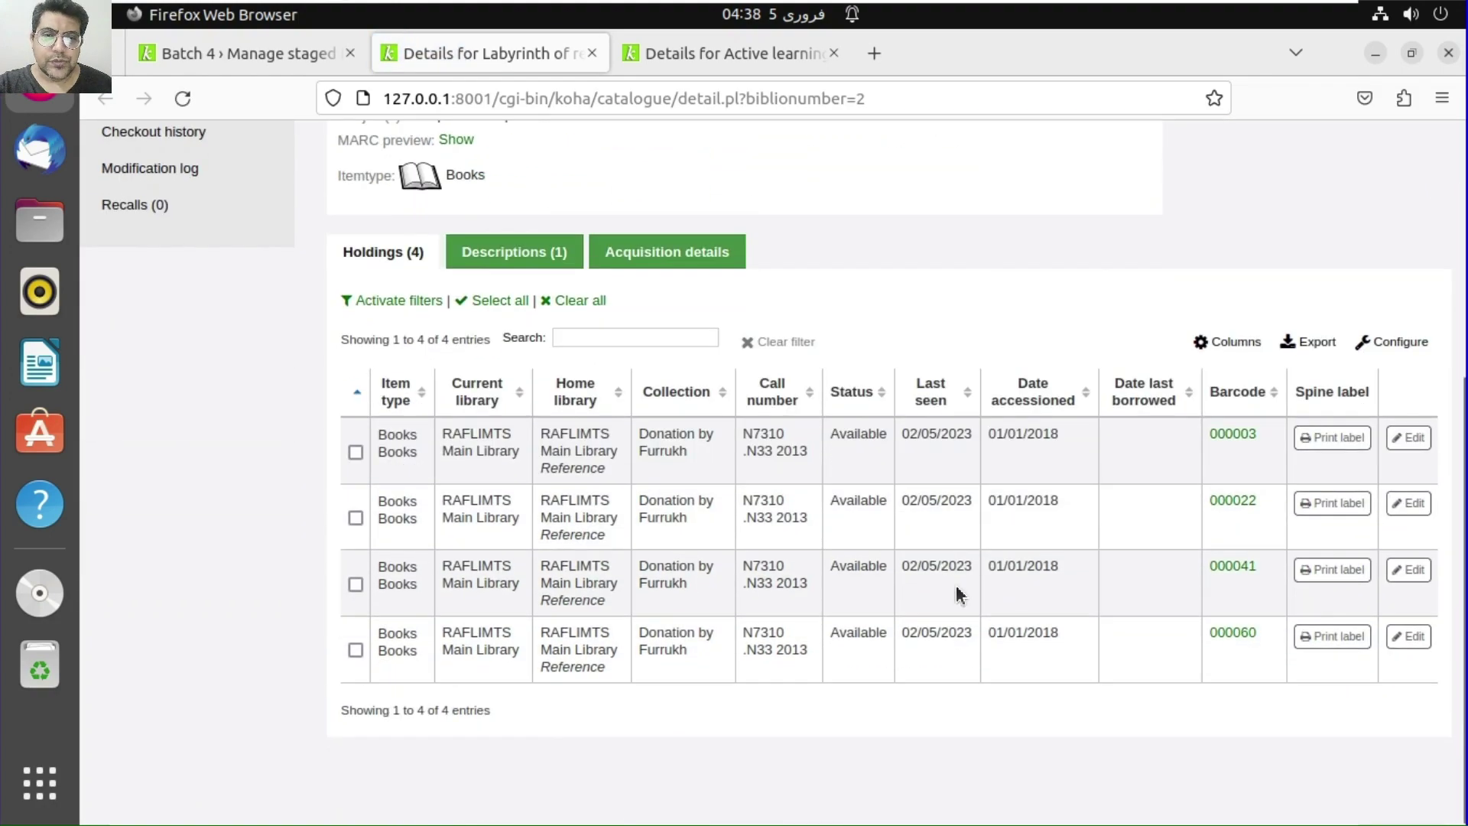
{"action": "scroll", "coordinate": [910, 630], "scroll_direction": "up", "scroll_amount": 5}
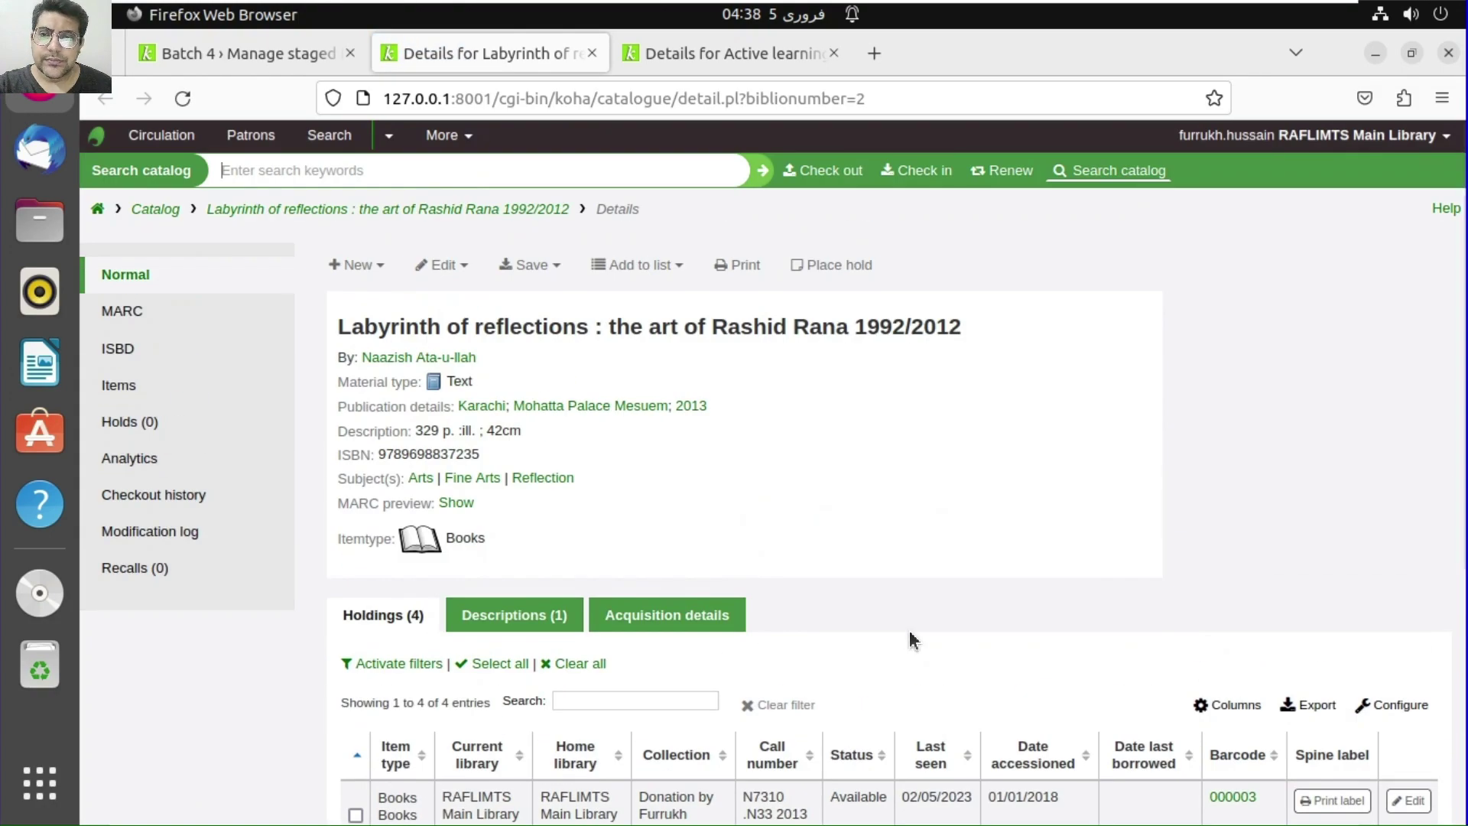
Return to the batch, view the record of "Thoron's principles of yoga" and examine its bibliographic details and holdings
{"action": "left_click", "coordinate": [296, 52]}
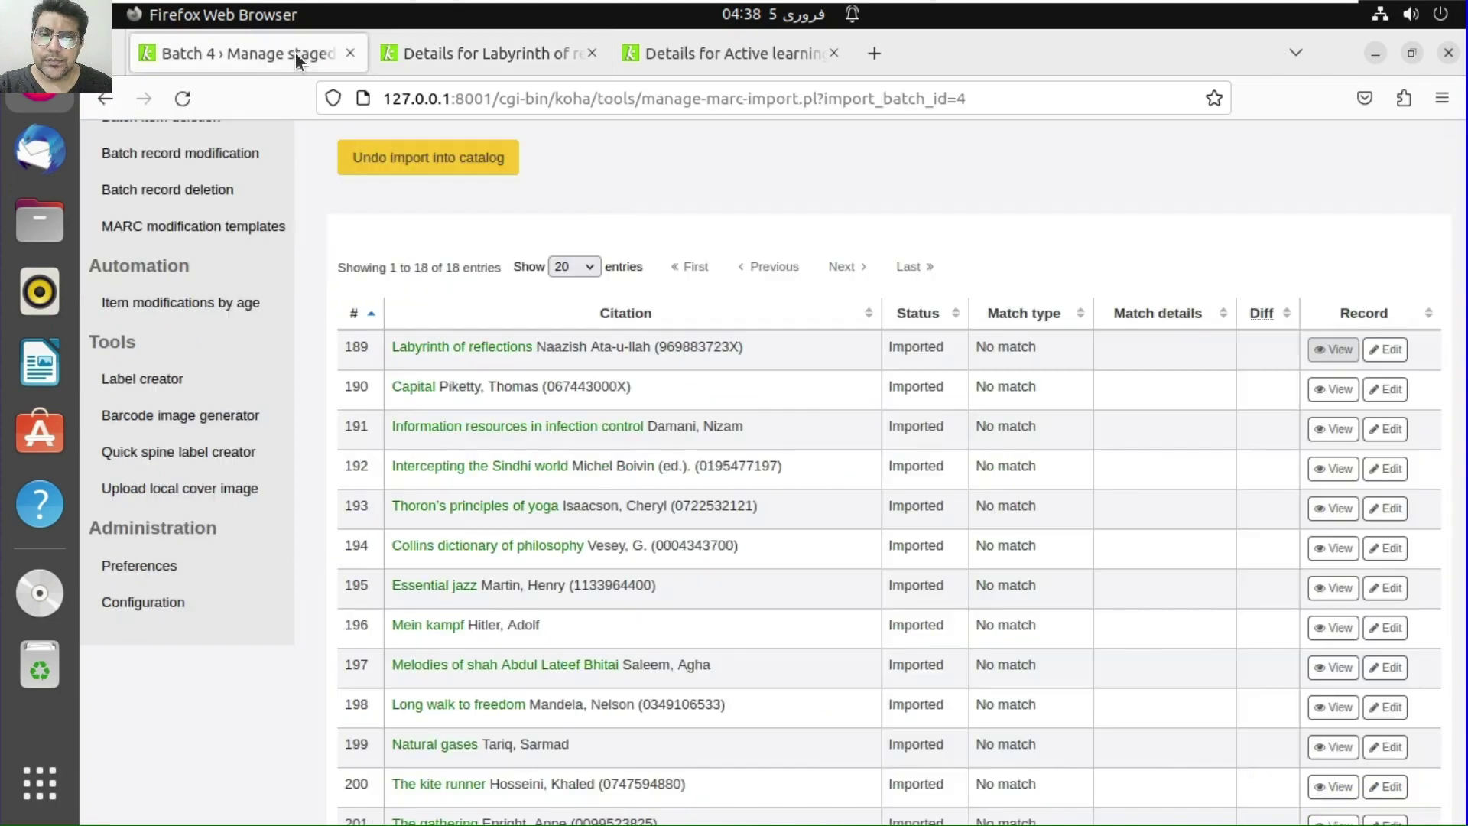
{"action": "left_click", "coordinate": [1340, 510]}
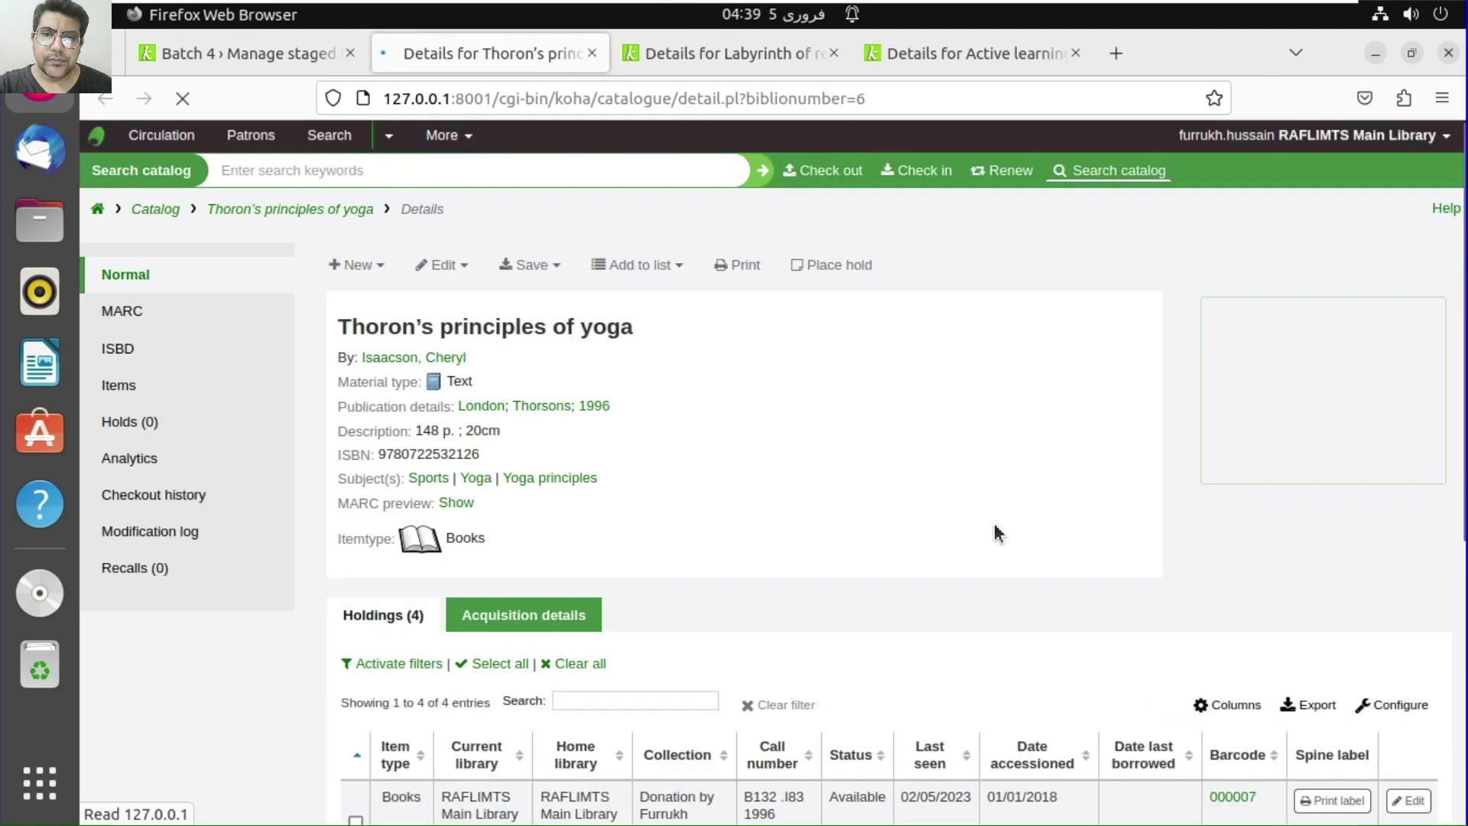
{"action": "scroll", "coordinate": [996, 474], "scroll_direction": "down", "scroll_amount": 5}
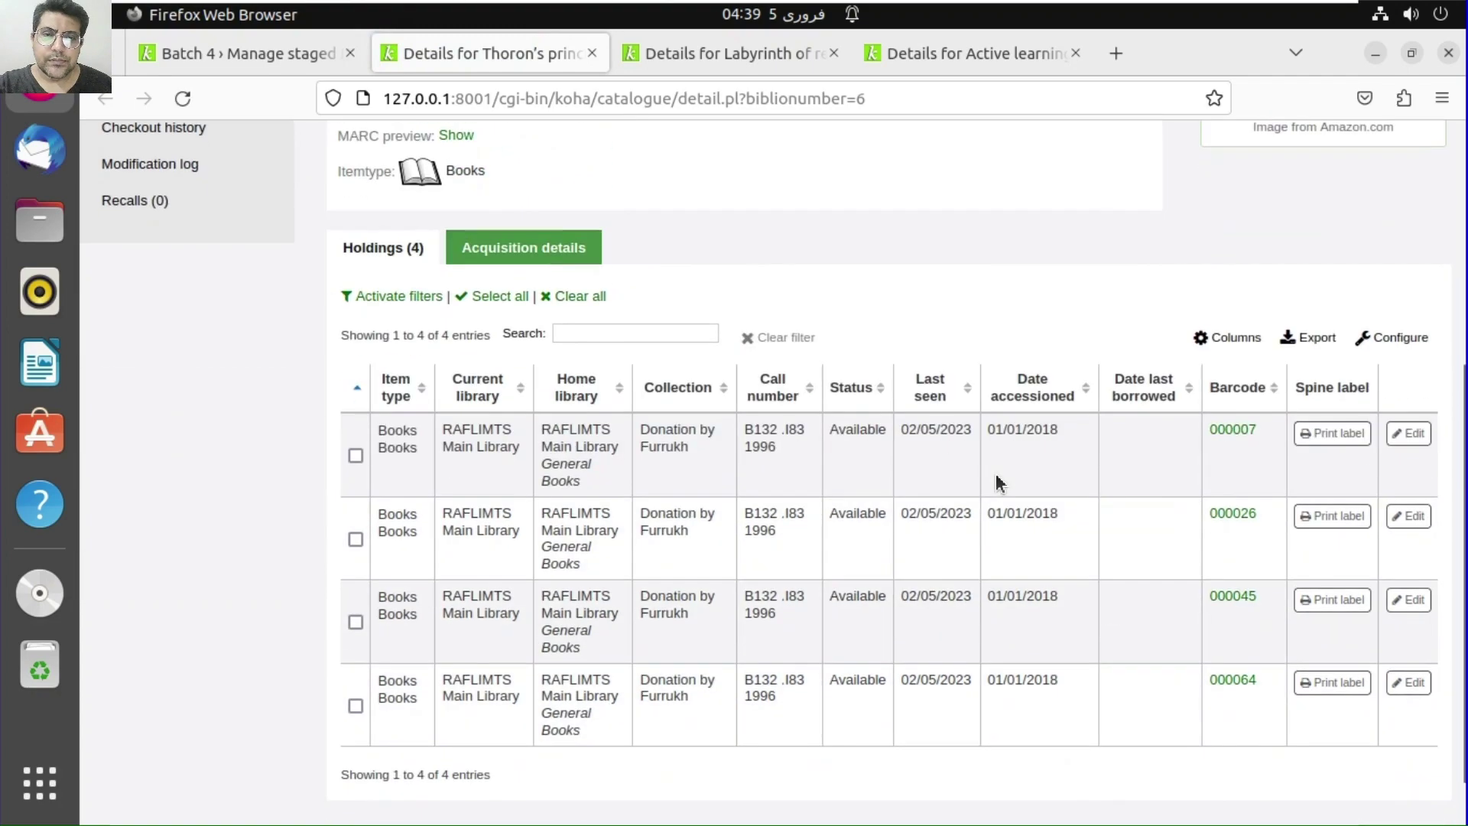
{"action": "scroll", "coordinate": [996, 474], "scroll_direction": "down", "scroll_amount": 1}
{"action": "scroll", "coordinate": [942, 574], "scroll_direction": "up", "scroll_amount": 5}
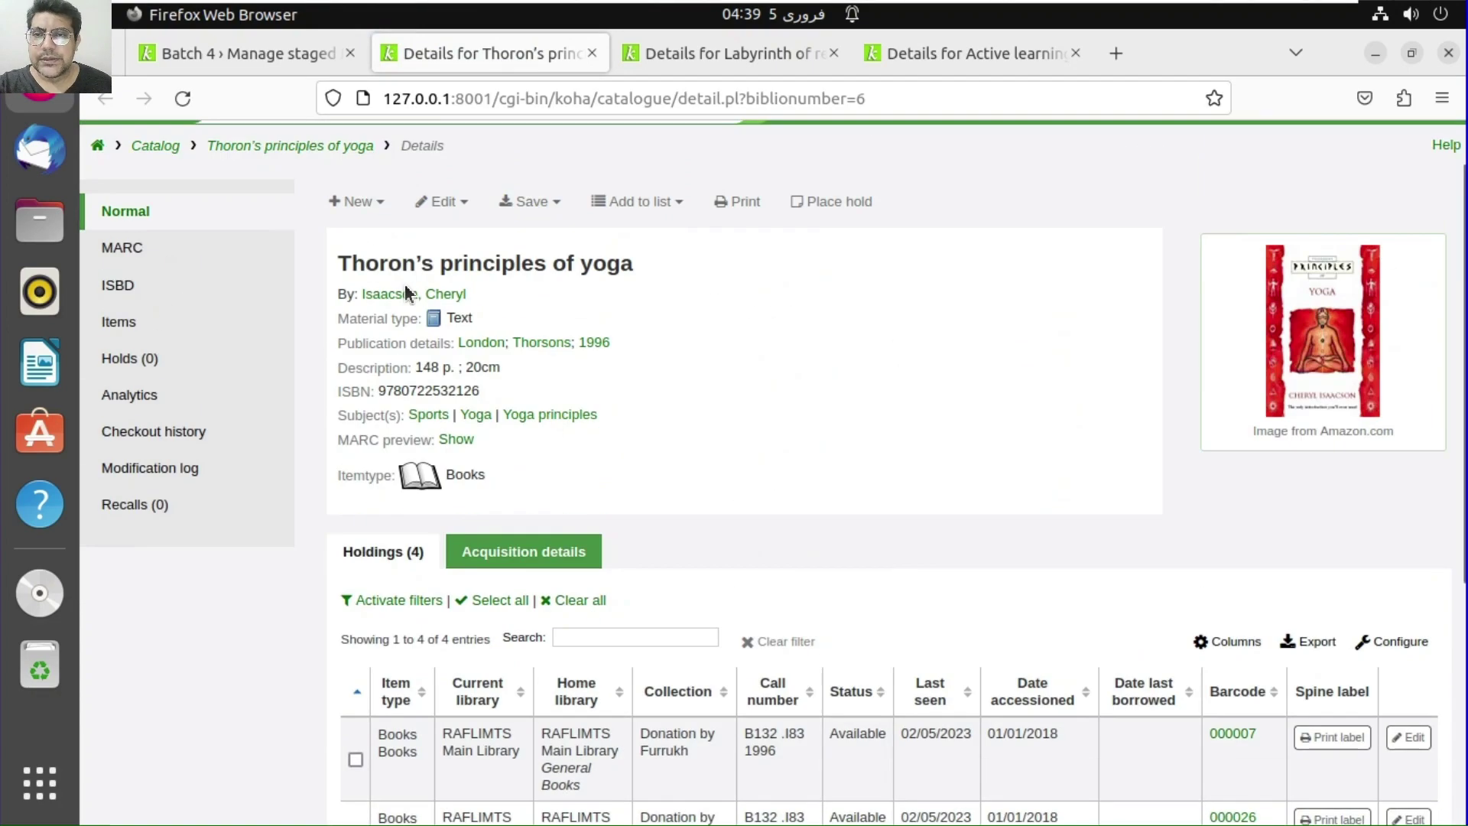
{"action": "scroll", "coordinate": [650, 416], "scroll_direction": "down", "scroll_amount": 5}
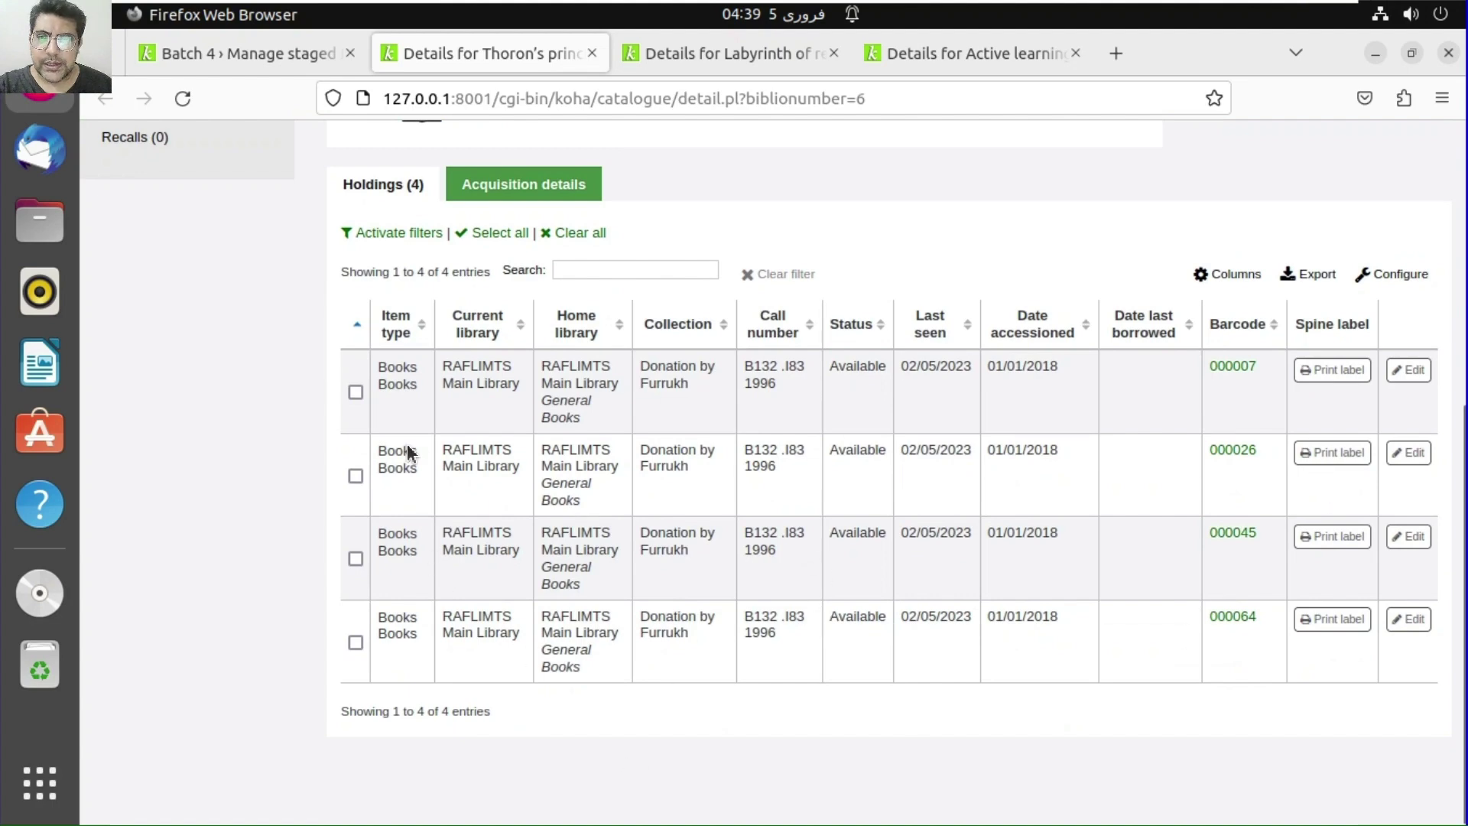
{"action": "scroll", "coordinate": [442, 574], "scroll_direction": "up", "scroll_amount": 5}
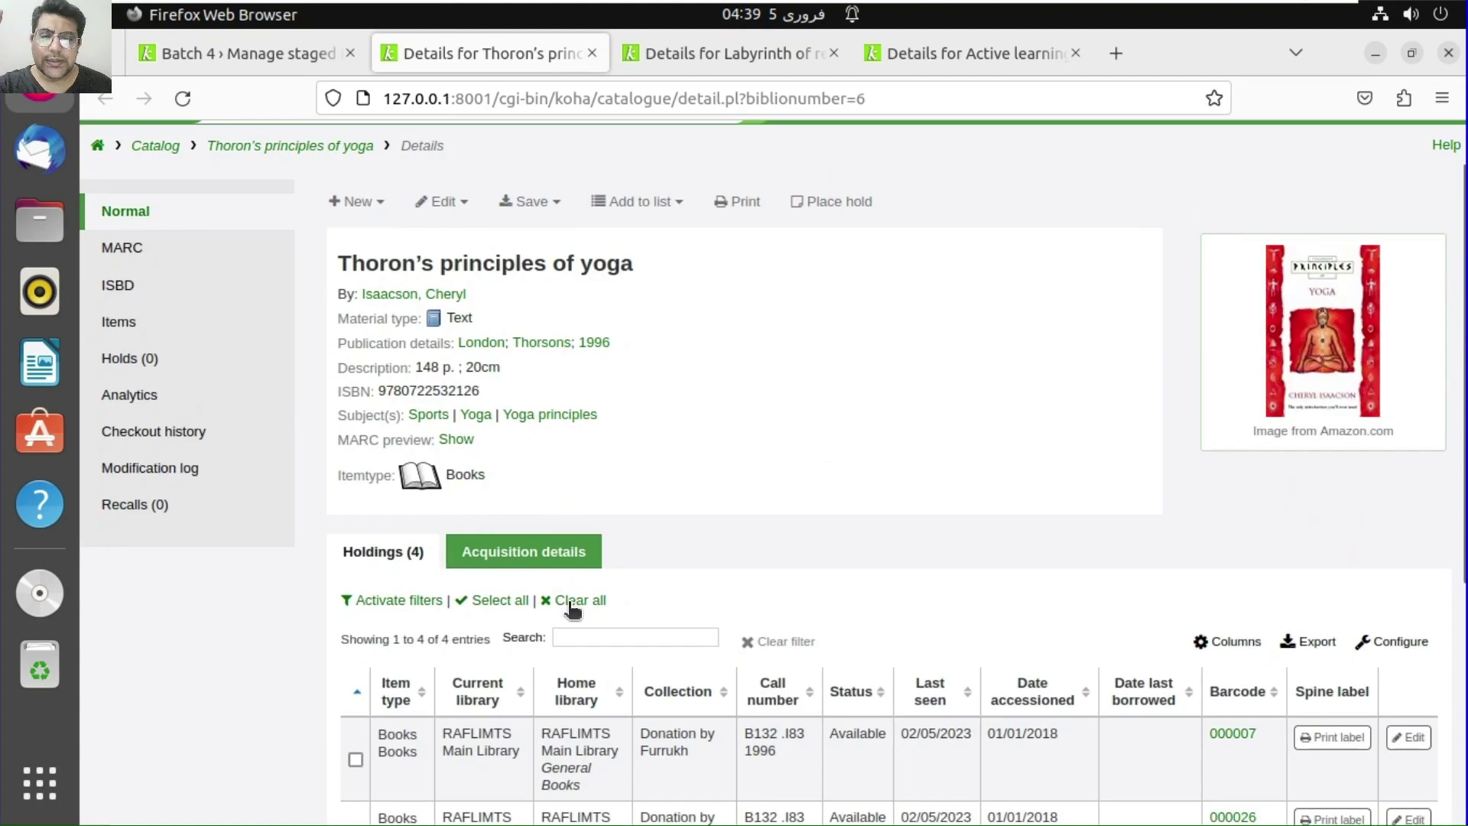
{"action": "scroll", "coordinate": [535, 604], "scroll_direction": "down", "scroll_amount": 5}
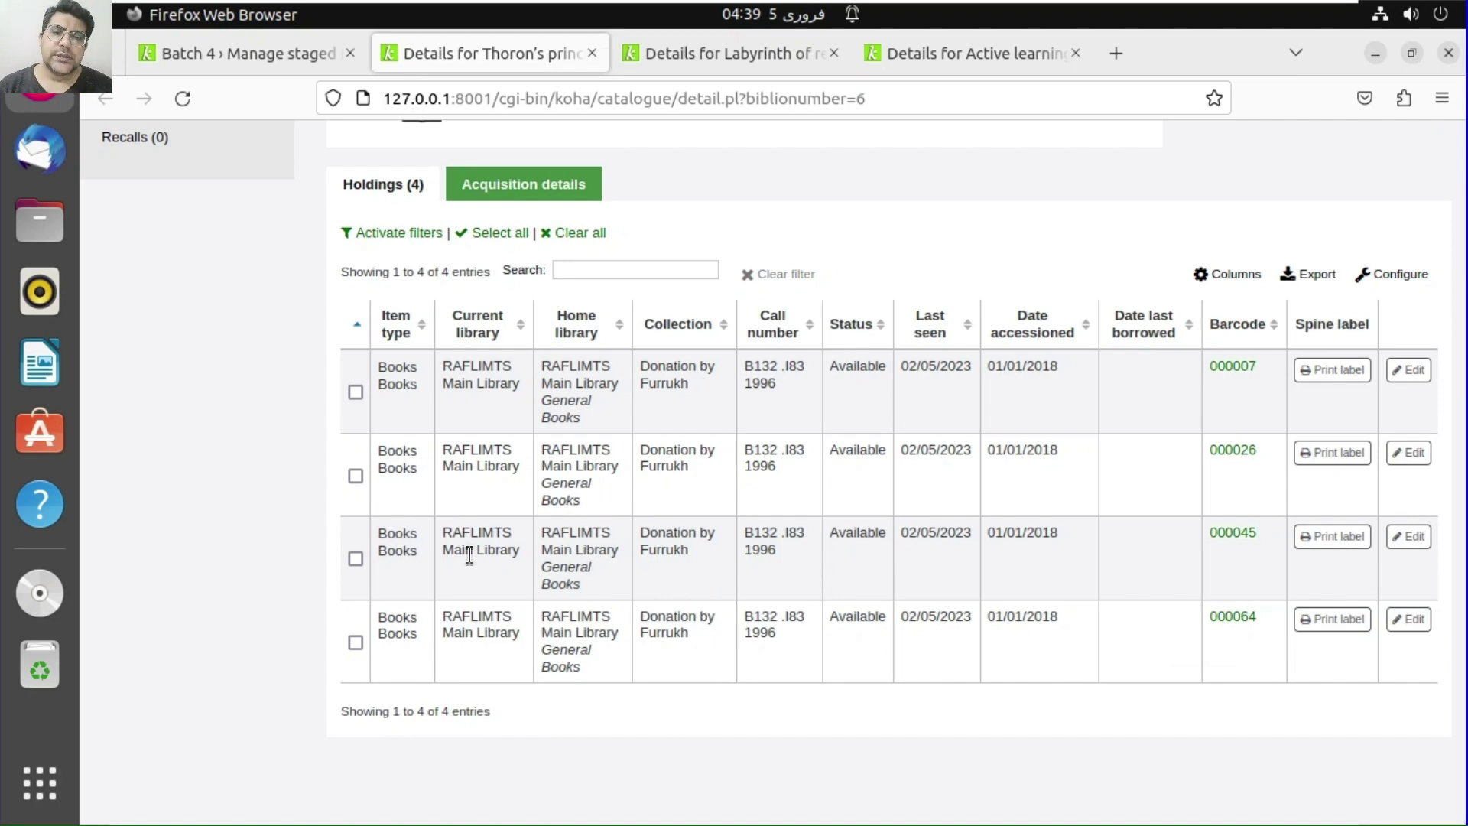
{"action": "scroll", "coordinate": [463, 553], "scroll_direction": "up", "scroll_amount": 5}
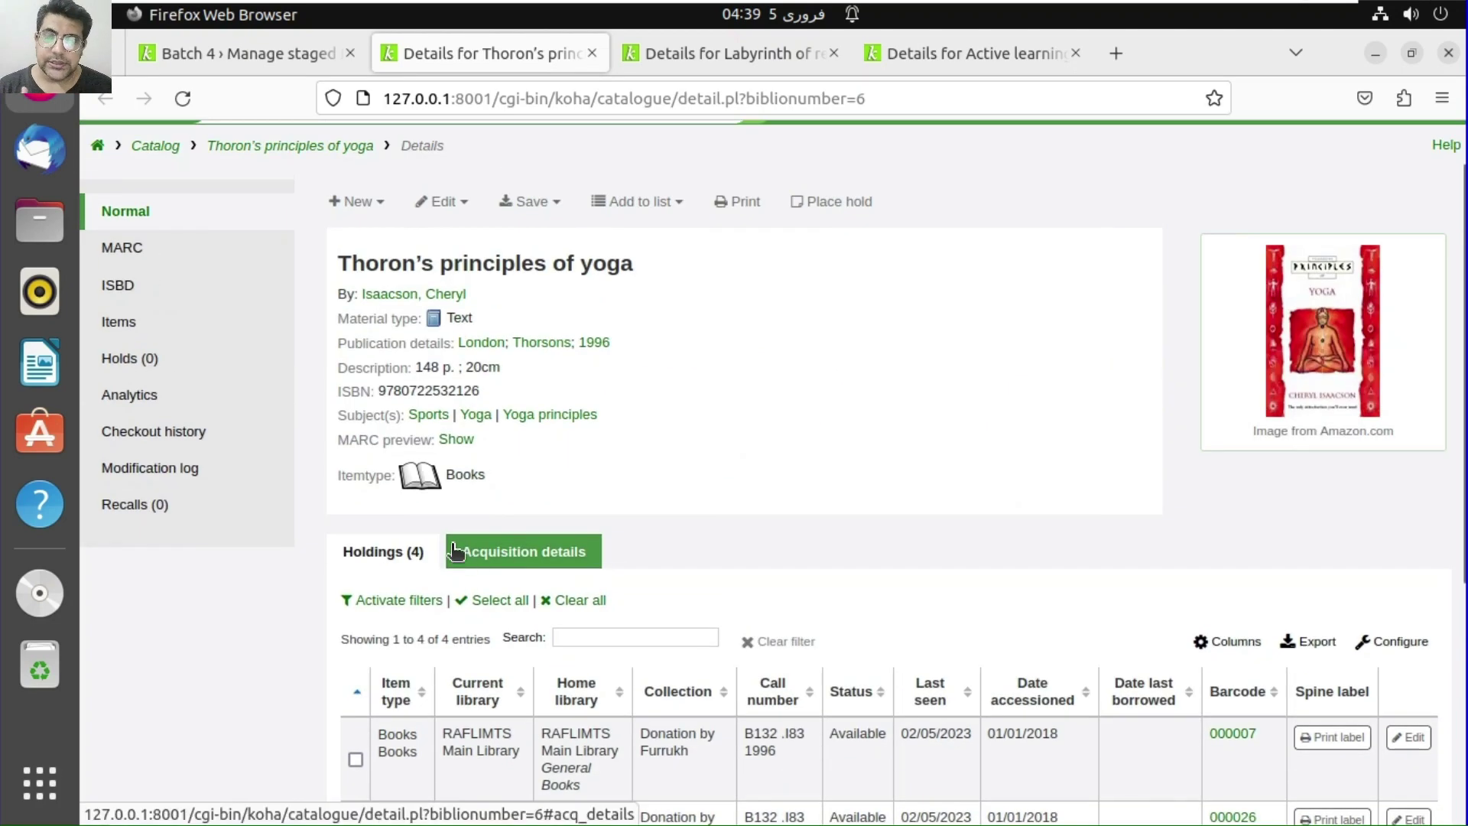
{"action": "scroll", "coordinate": [456, 551], "scroll_direction": "up", "scroll_amount": 1}
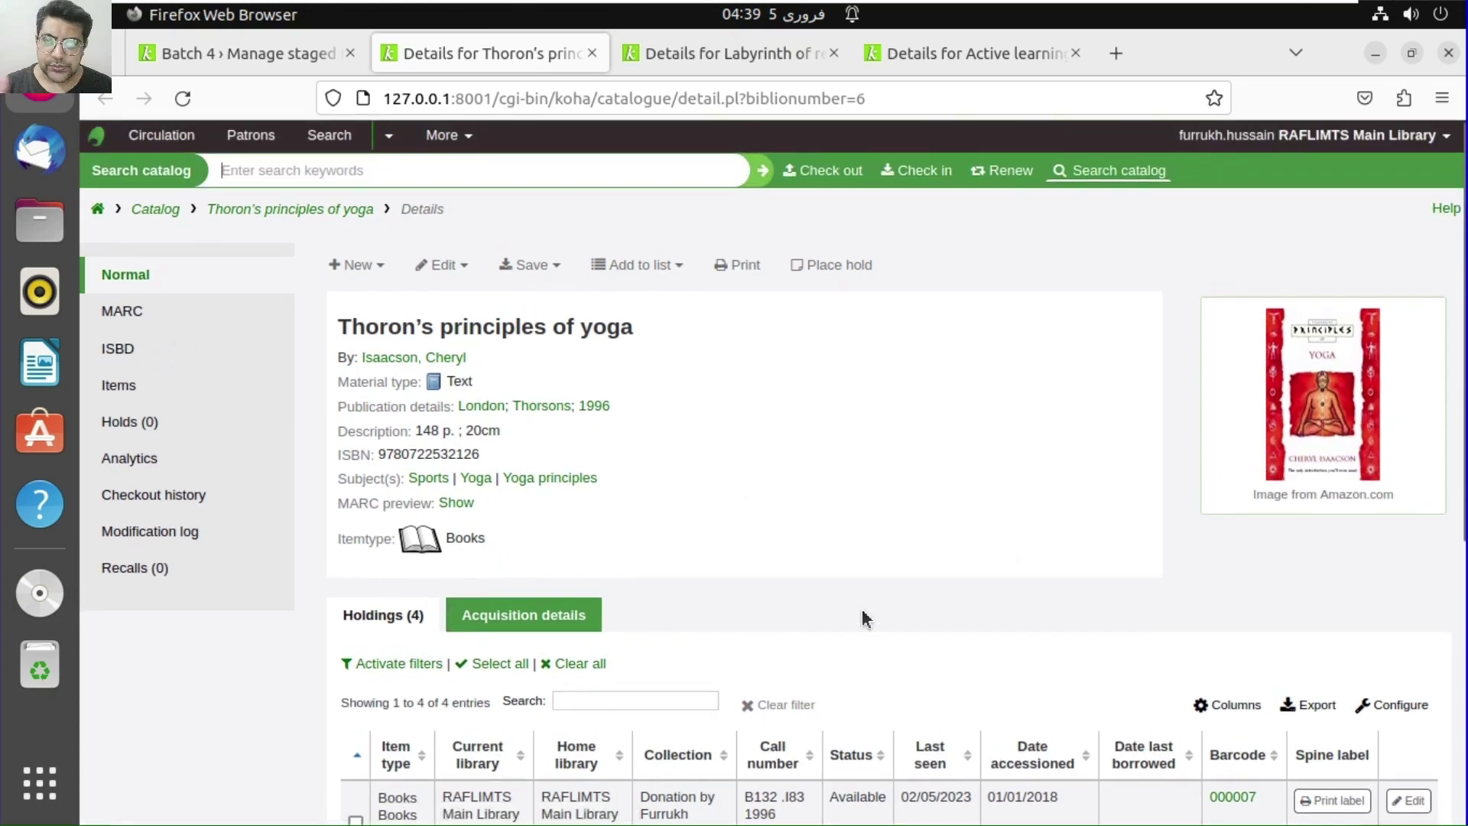
View the record of "The one minute sufi" from the batch and check its holdings, closing the other record tabs
{"action": "left_click", "coordinate": [272, 52]}
{"action": "scroll", "coordinate": [815, 599], "scroll_direction": "down", "scroll_amount": 5}
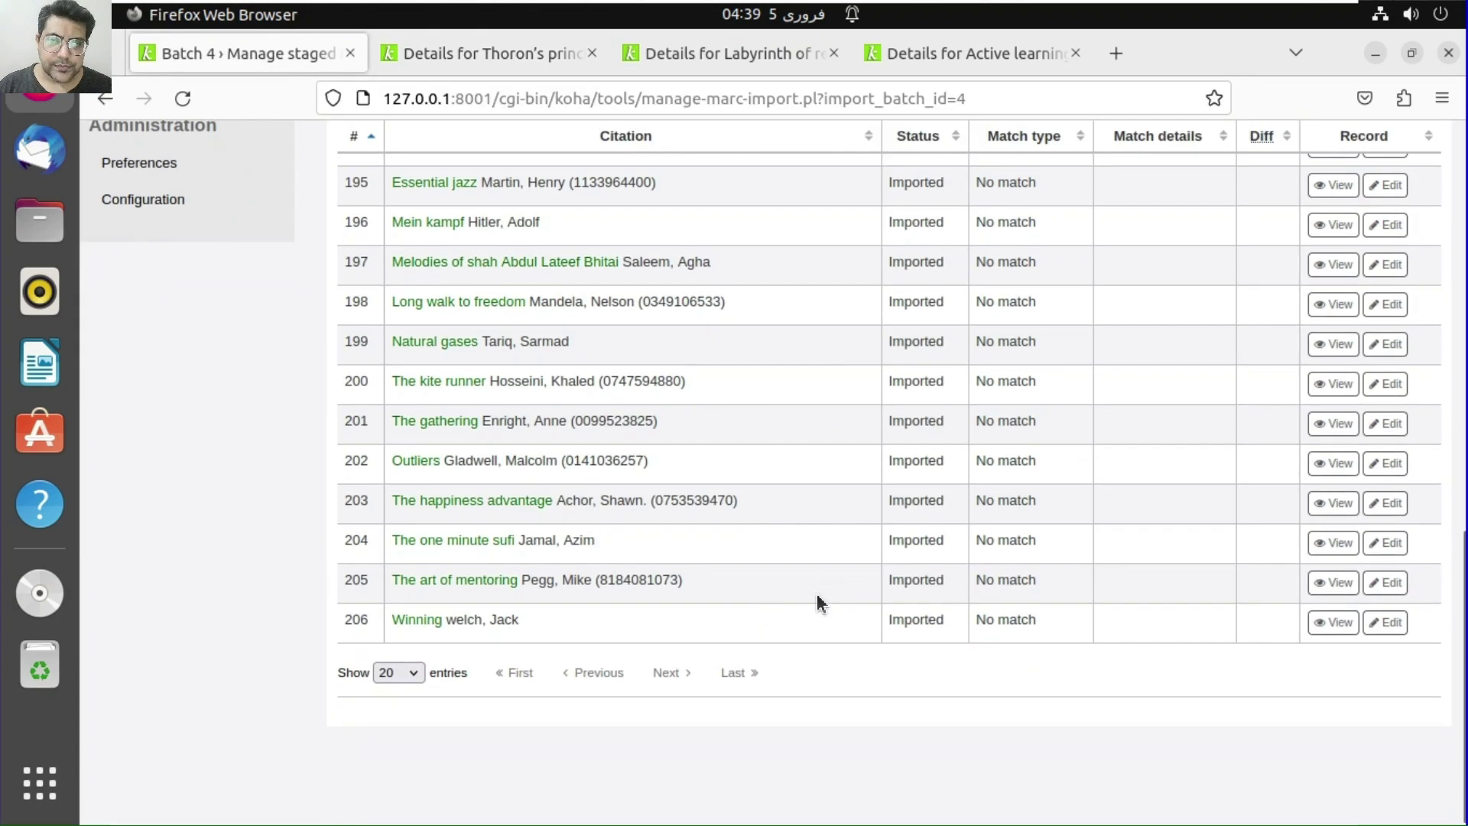
{"action": "left_click", "coordinate": [1335, 555]}
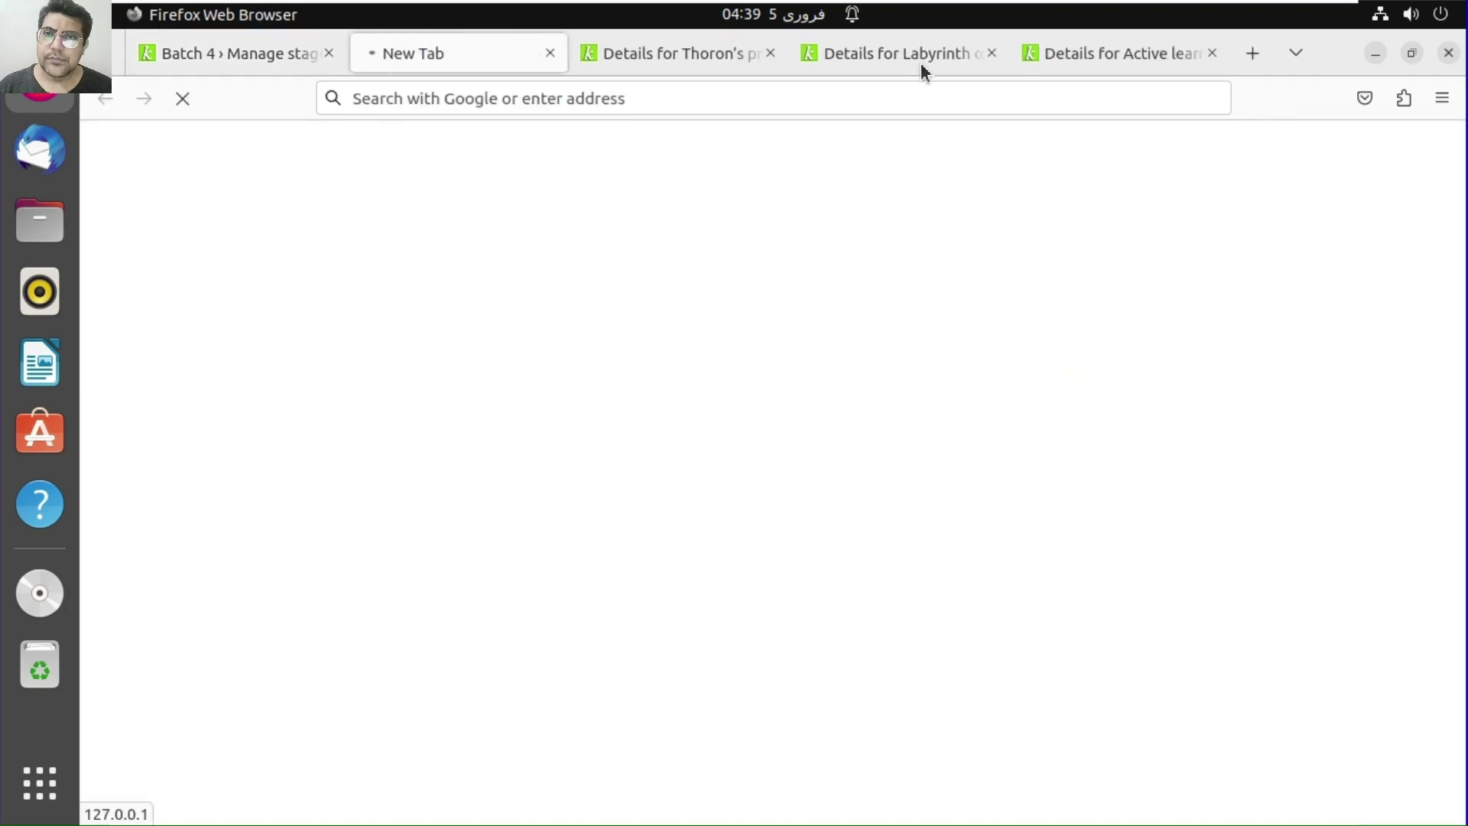
{"action": "left_click", "coordinate": [703, 60]}
{"action": "left_click", "coordinate": [769, 55]}
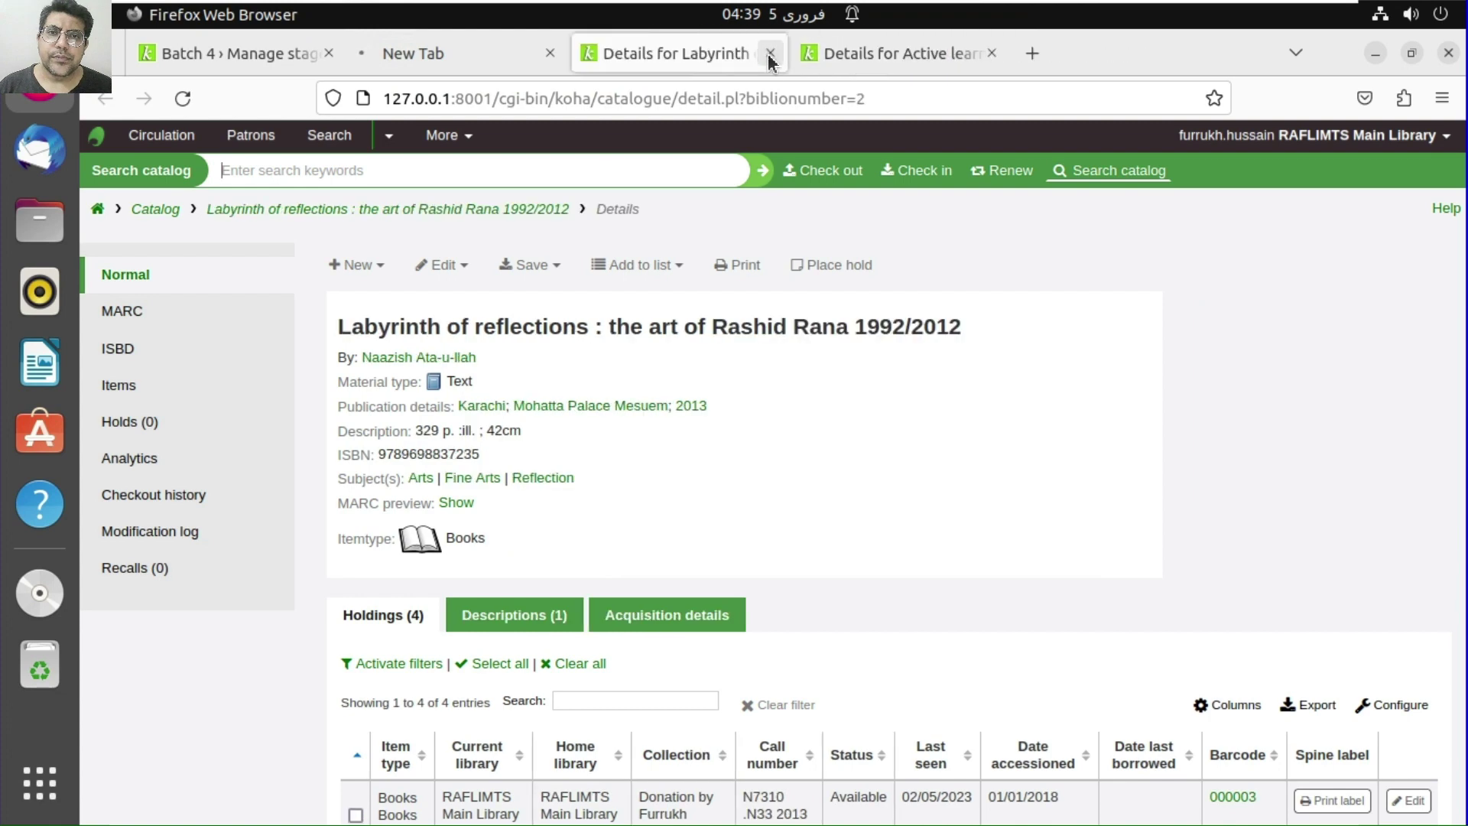
{"action": "left_click", "coordinate": [769, 55]}
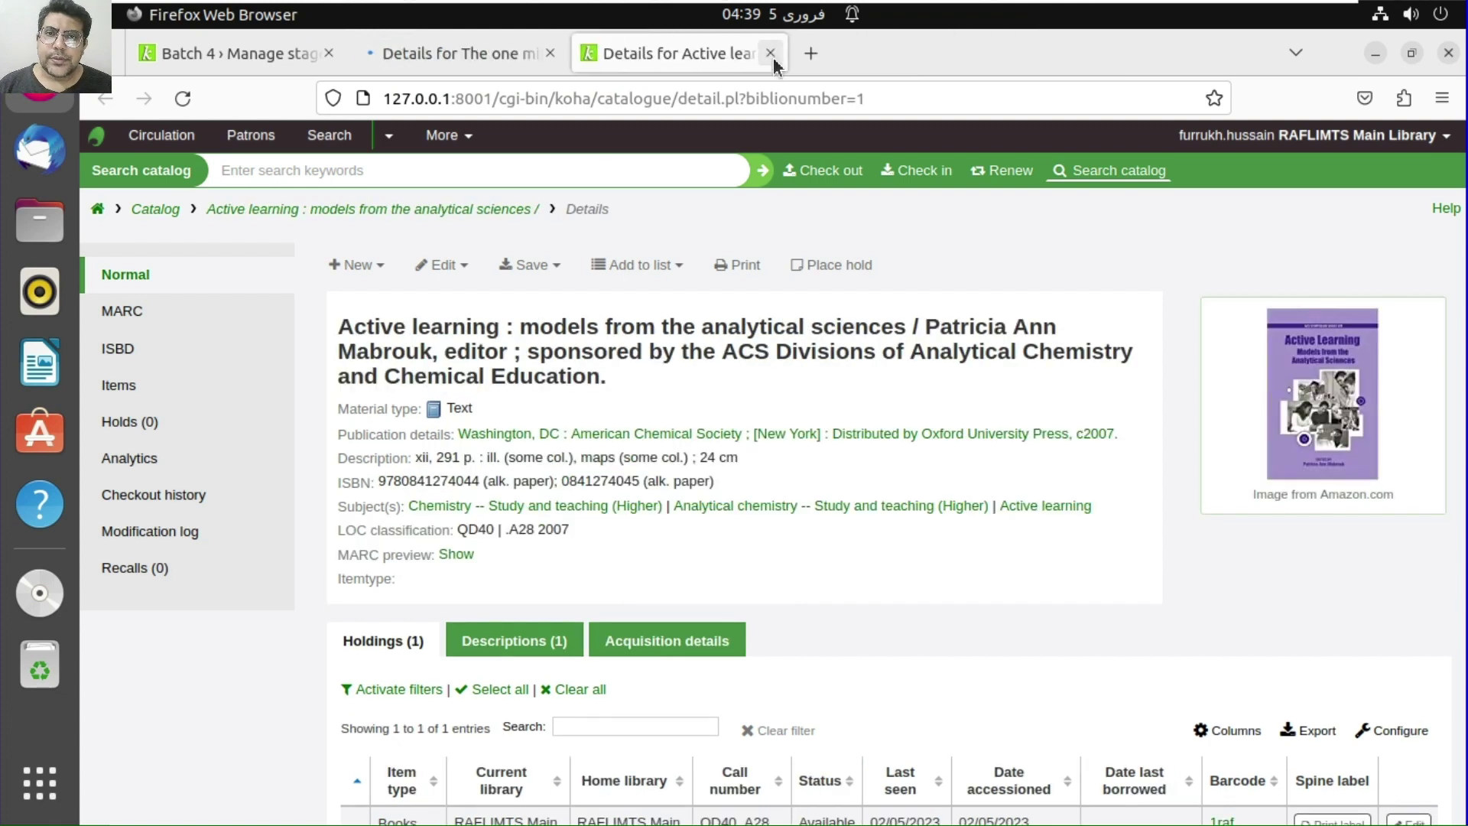
{"action": "left_click", "coordinate": [770, 53]}
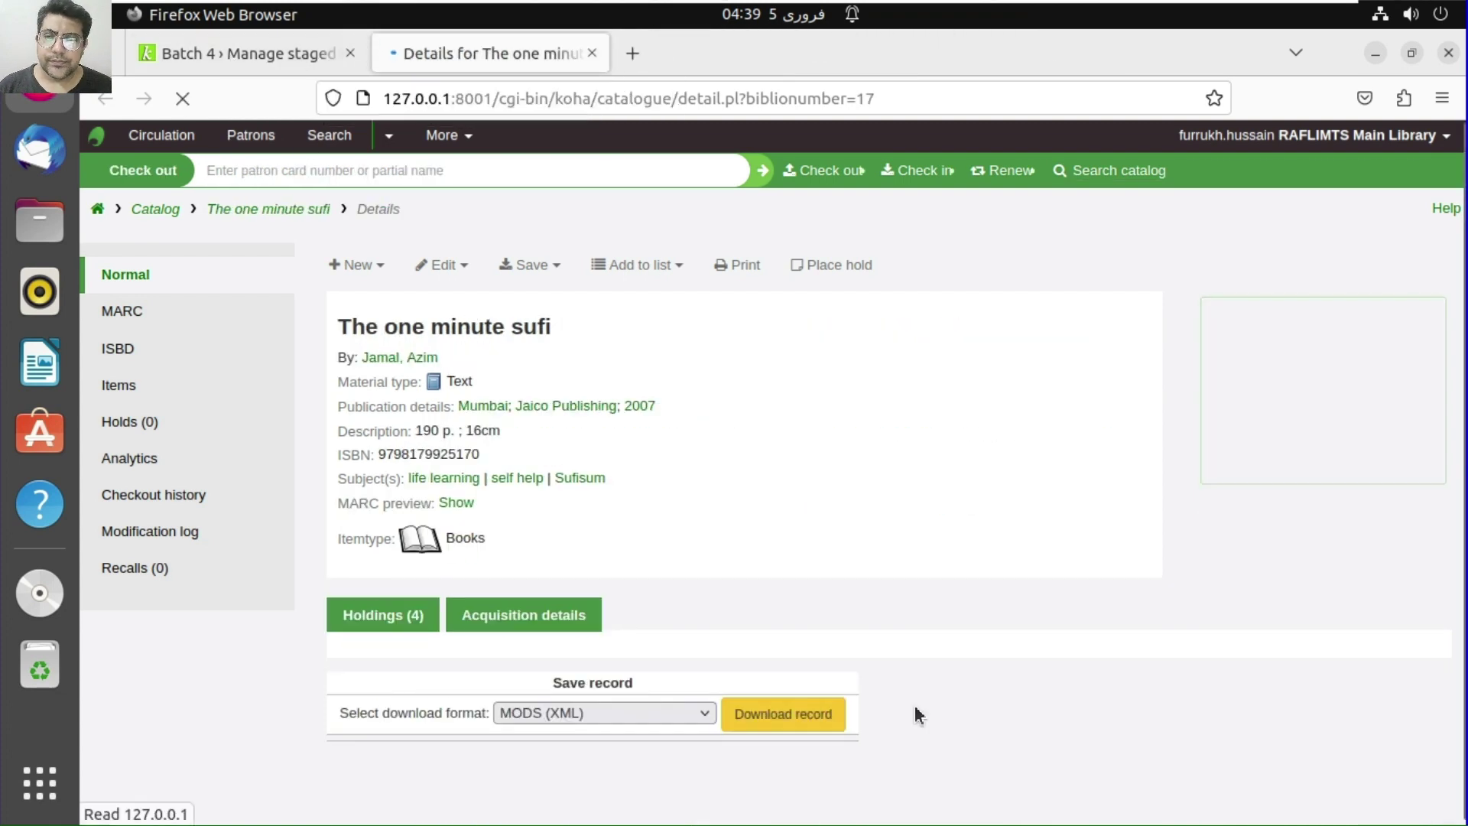
{"action": "scroll", "coordinate": [918, 703], "scroll_direction": "down", "scroll_amount": 5}
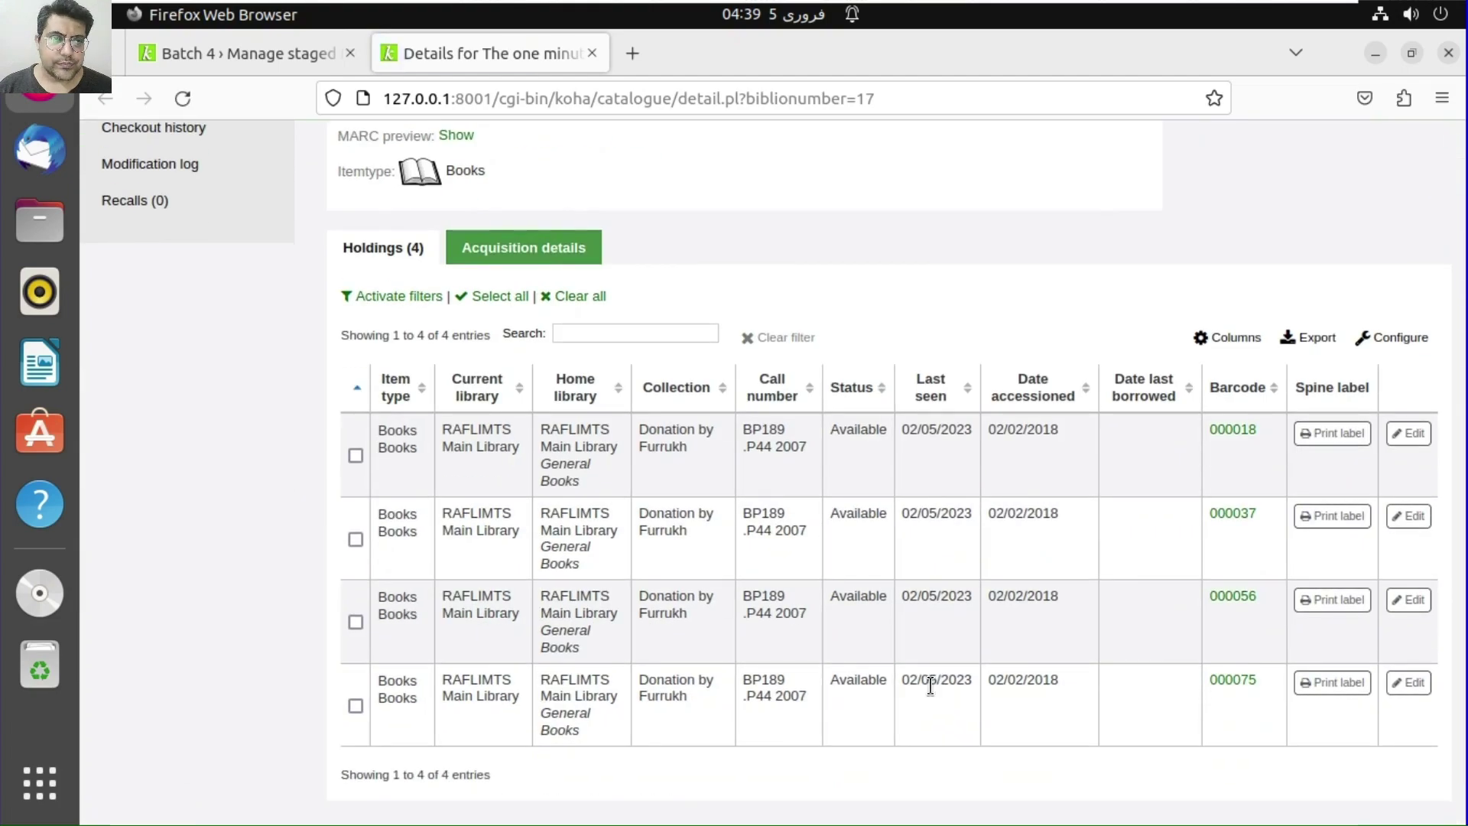
{"action": "scroll", "coordinate": [931, 686], "scroll_direction": "up", "scroll_amount": 5}
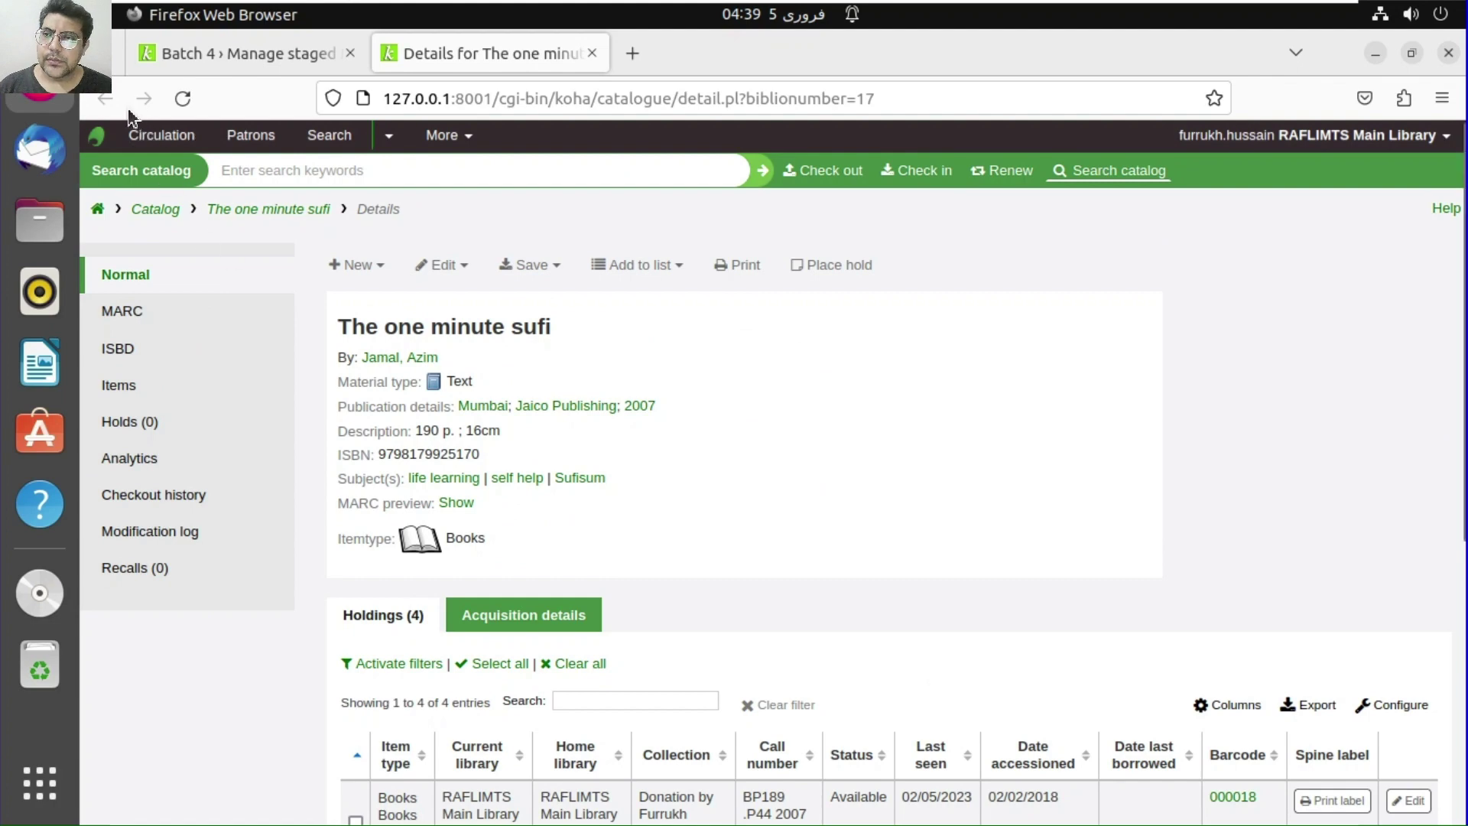
Leave the batch for the Koha administration page and open the management list of background jobs
{"action": "left_click", "coordinate": [189, 55]}
{"action": "scroll", "coordinate": [588, 612], "scroll_direction": "up", "scroll_amount": 12}
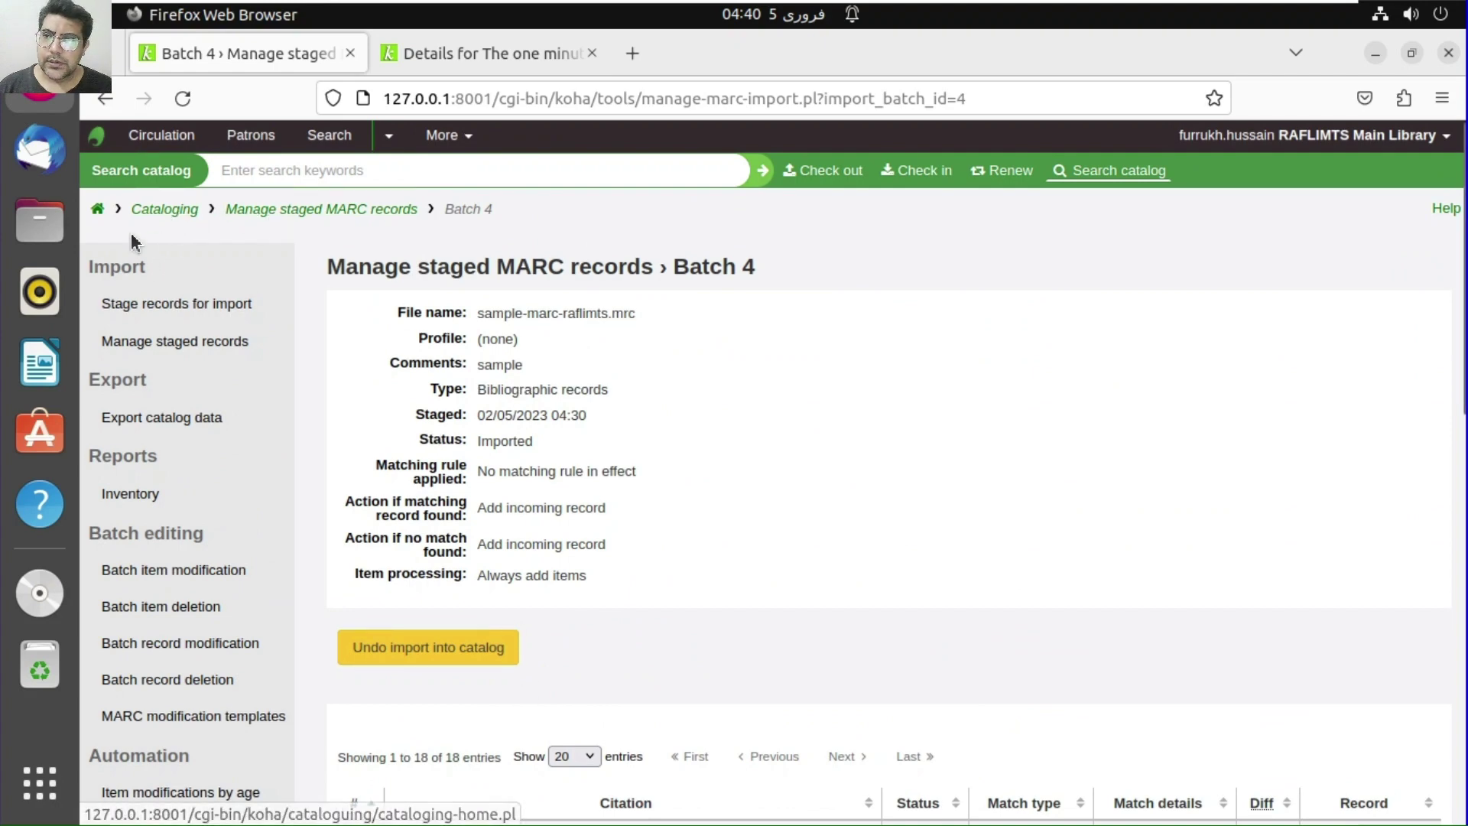
{"action": "left_click", "coordinate": [98, 210]}
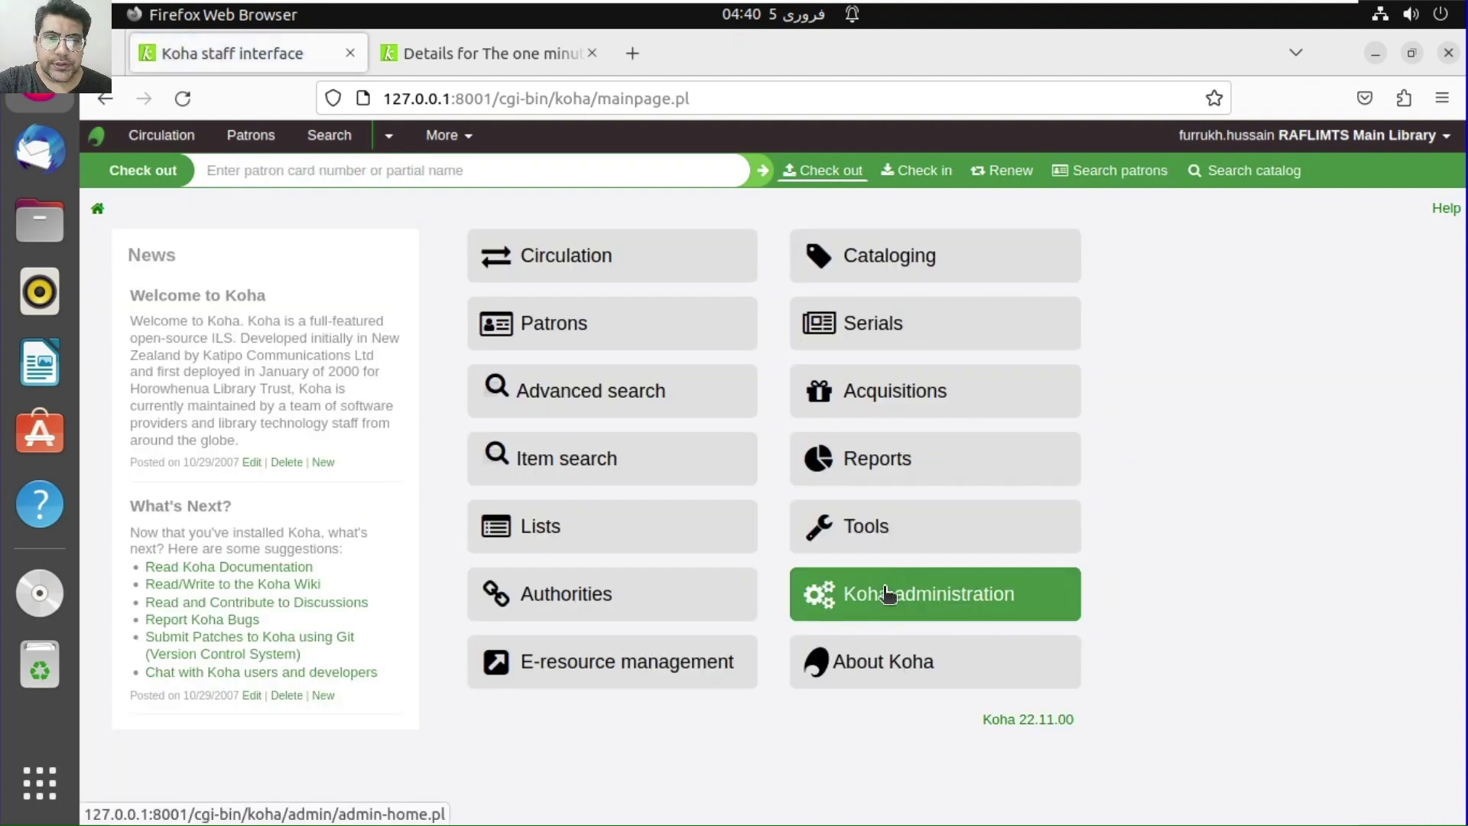
{"action": "left_click", "coordinate": [887, 595]}
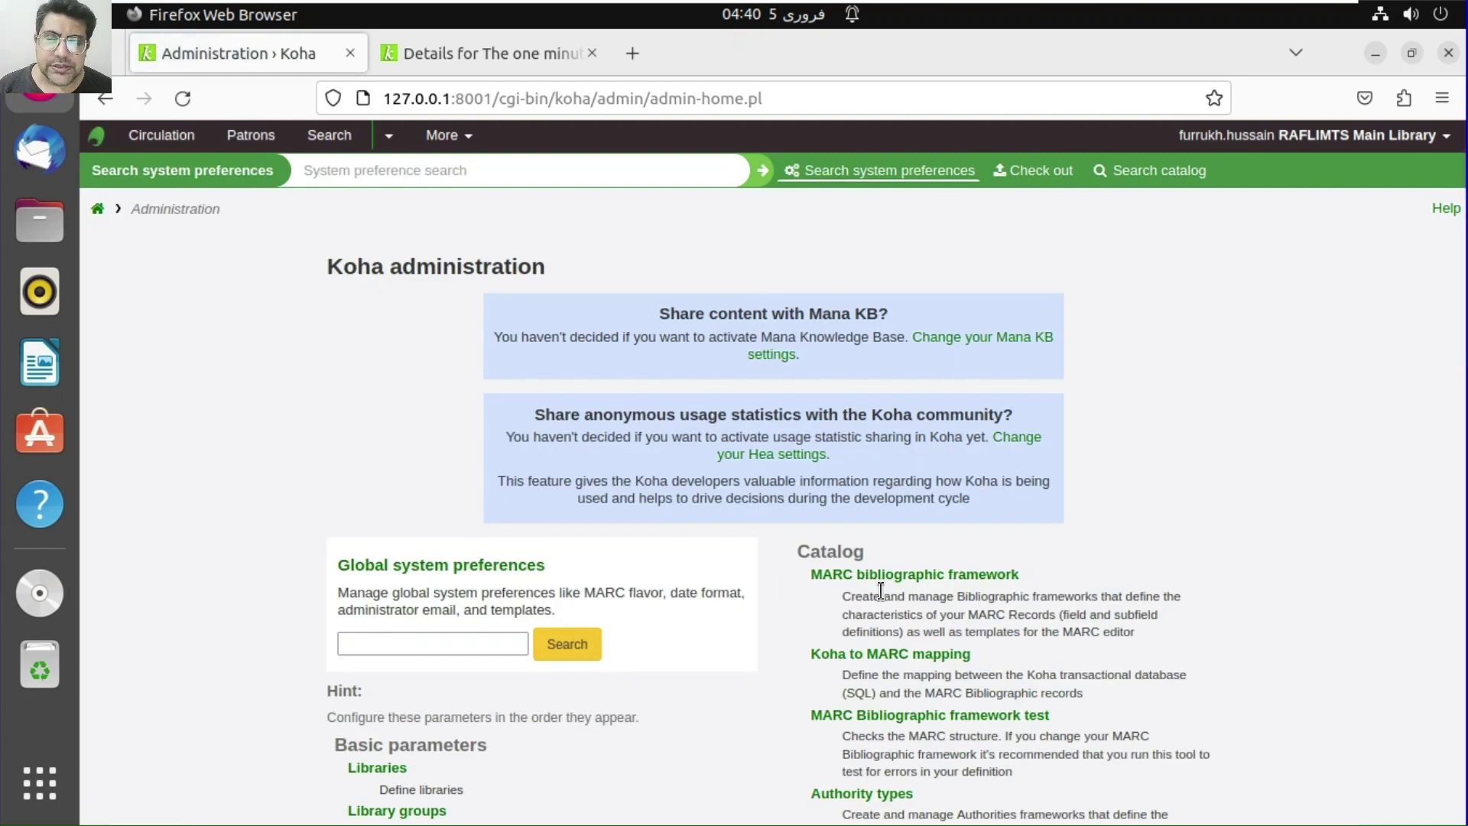
{"action": "scroll", "coordinate": [875, 692], "scroll_direction": "down", "scroll_amount": 5}
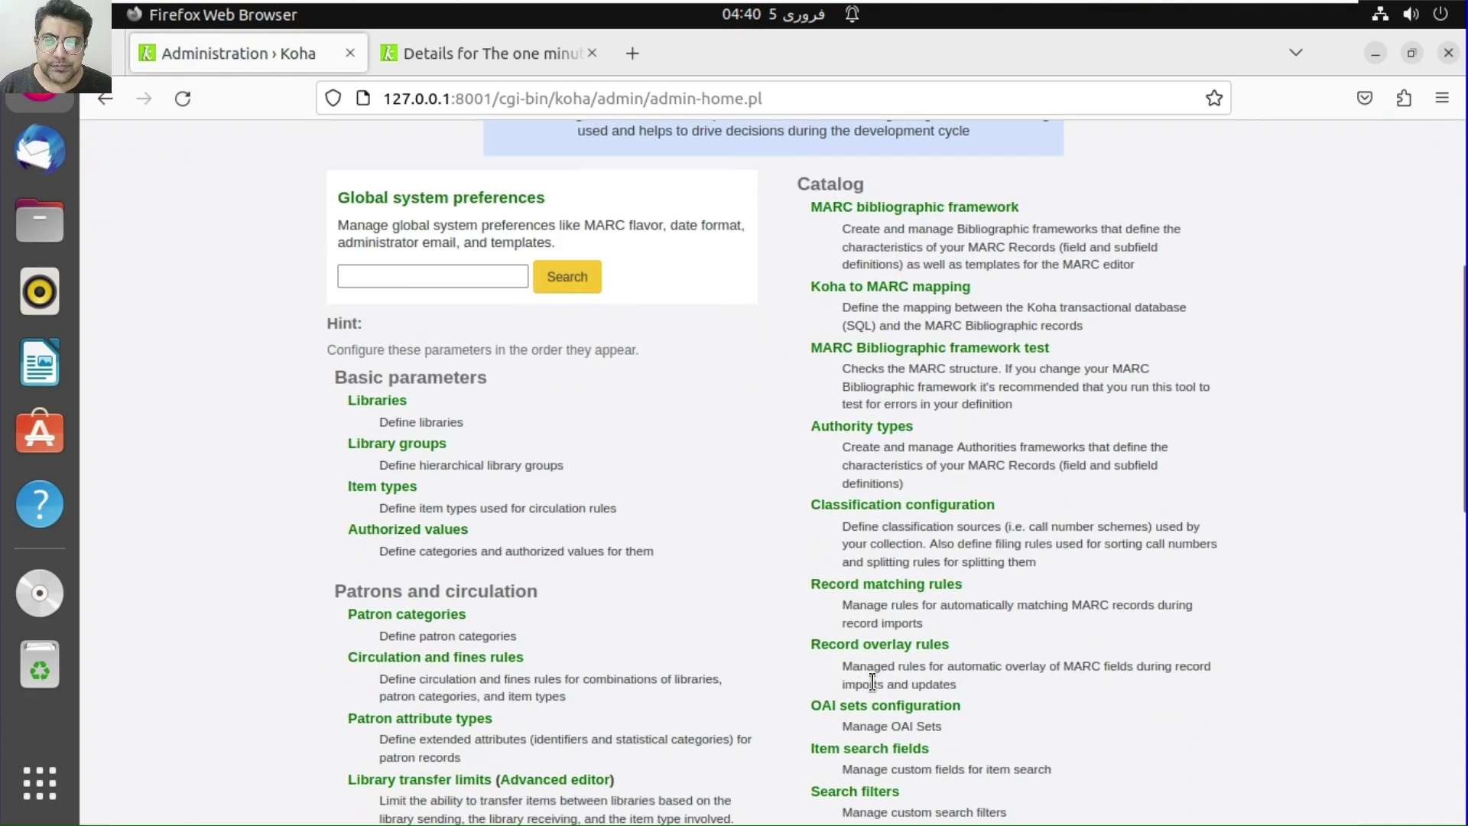
{"action": "scroll", "coordinate": [873, 681], "scroll_direction": "down", "scroll_amount": 3}
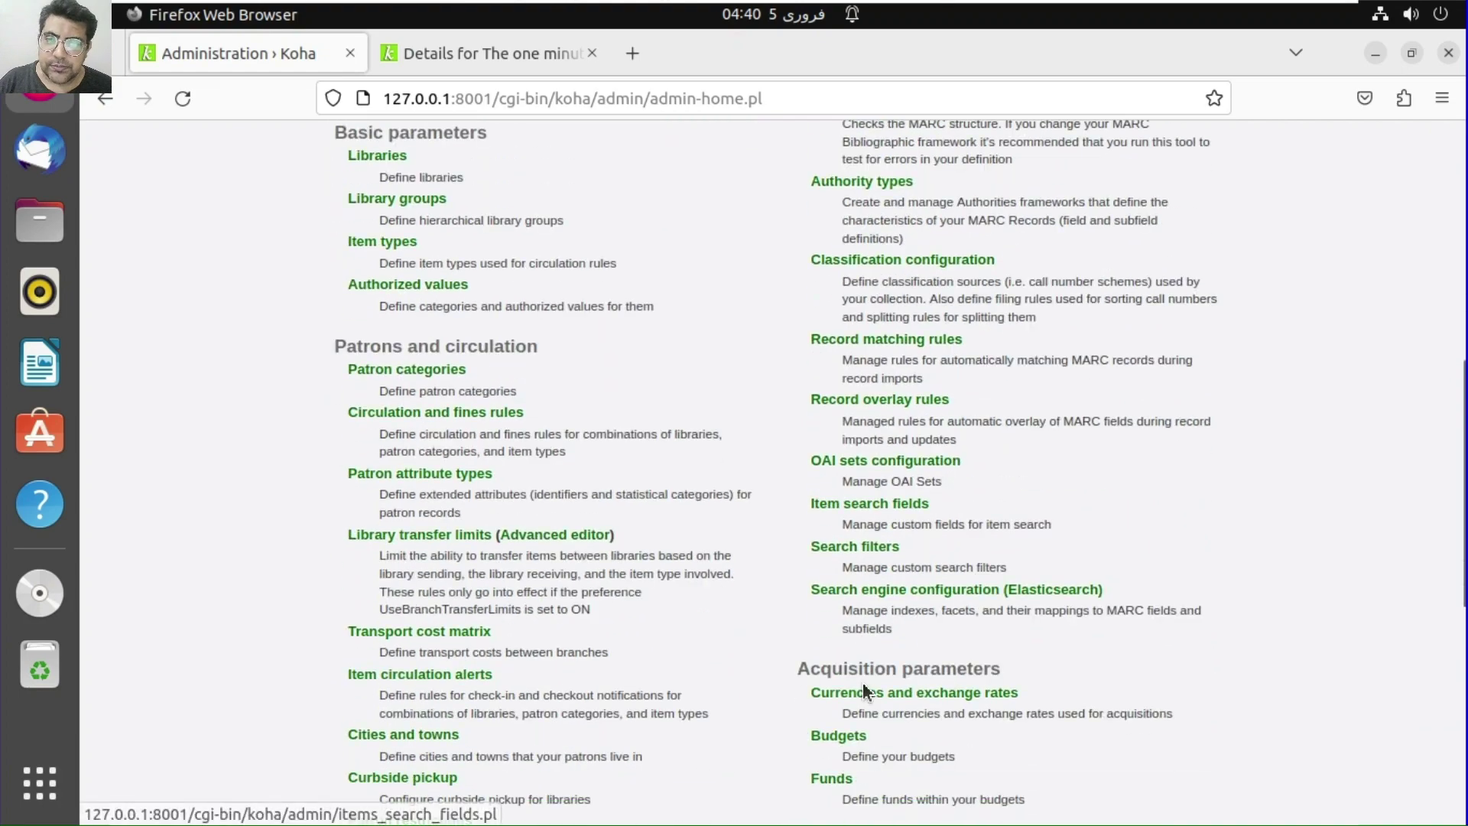
{"action": "scroll", "coordinate": [541, 697], "scroll_direction": "down", "scroll_amount": 5}
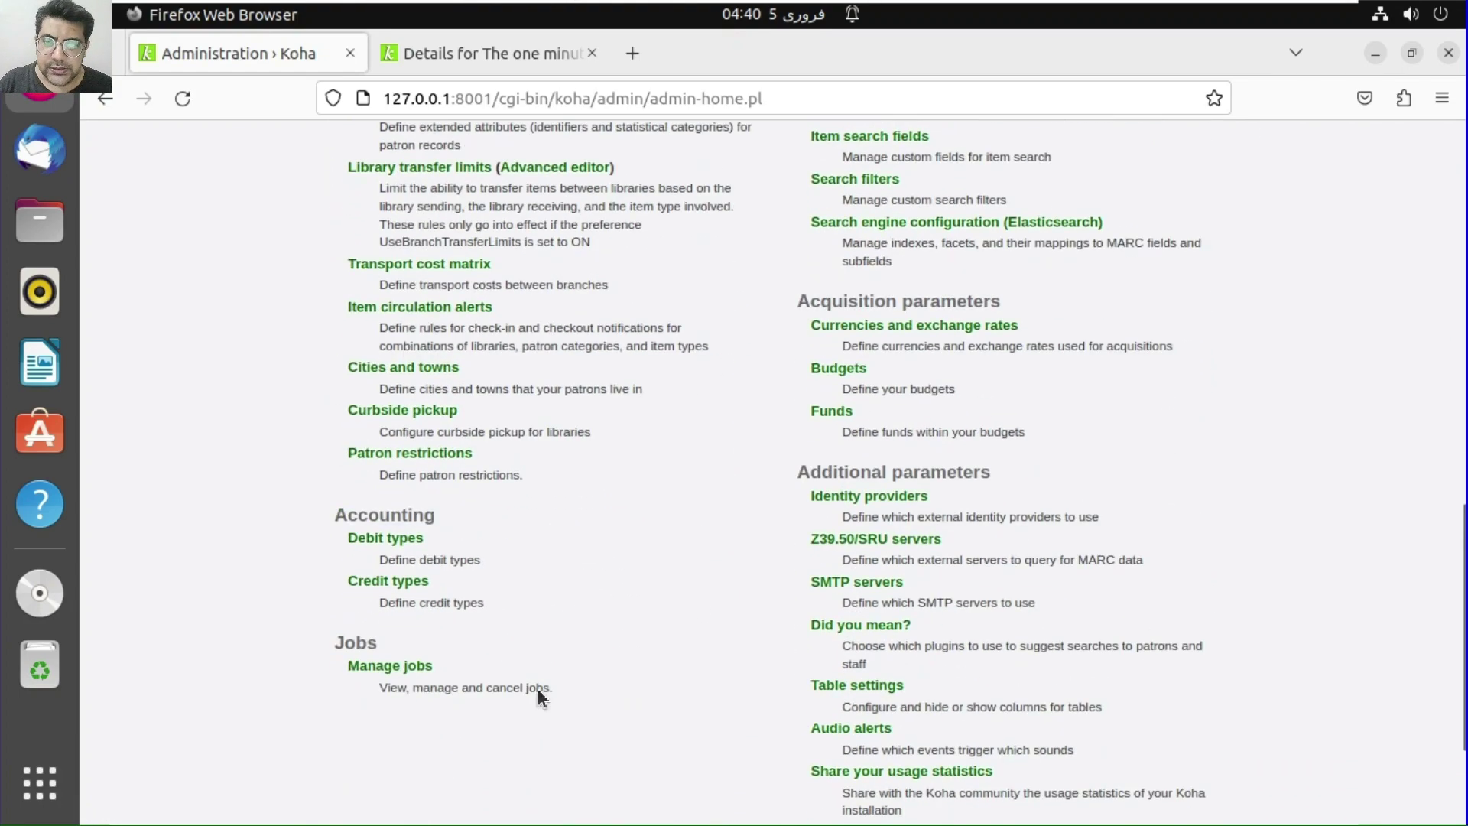
{"action": "left_click", "coordinate": [394, 668]}
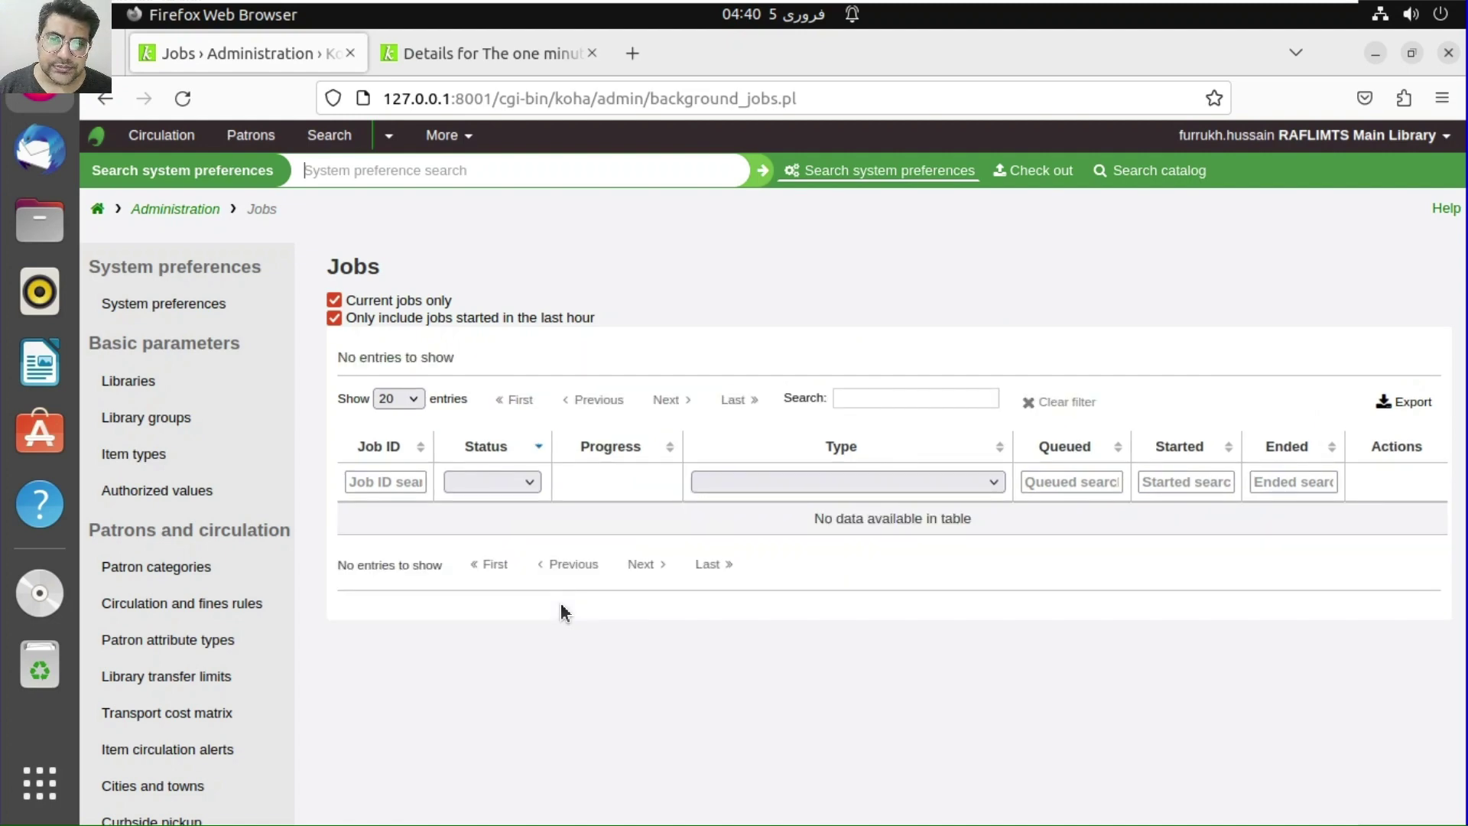
Turn off the restriction to current jobs only and view the details and report of the staged MARC records job
{"action": "left_click", "coordinate": [390, 305]}
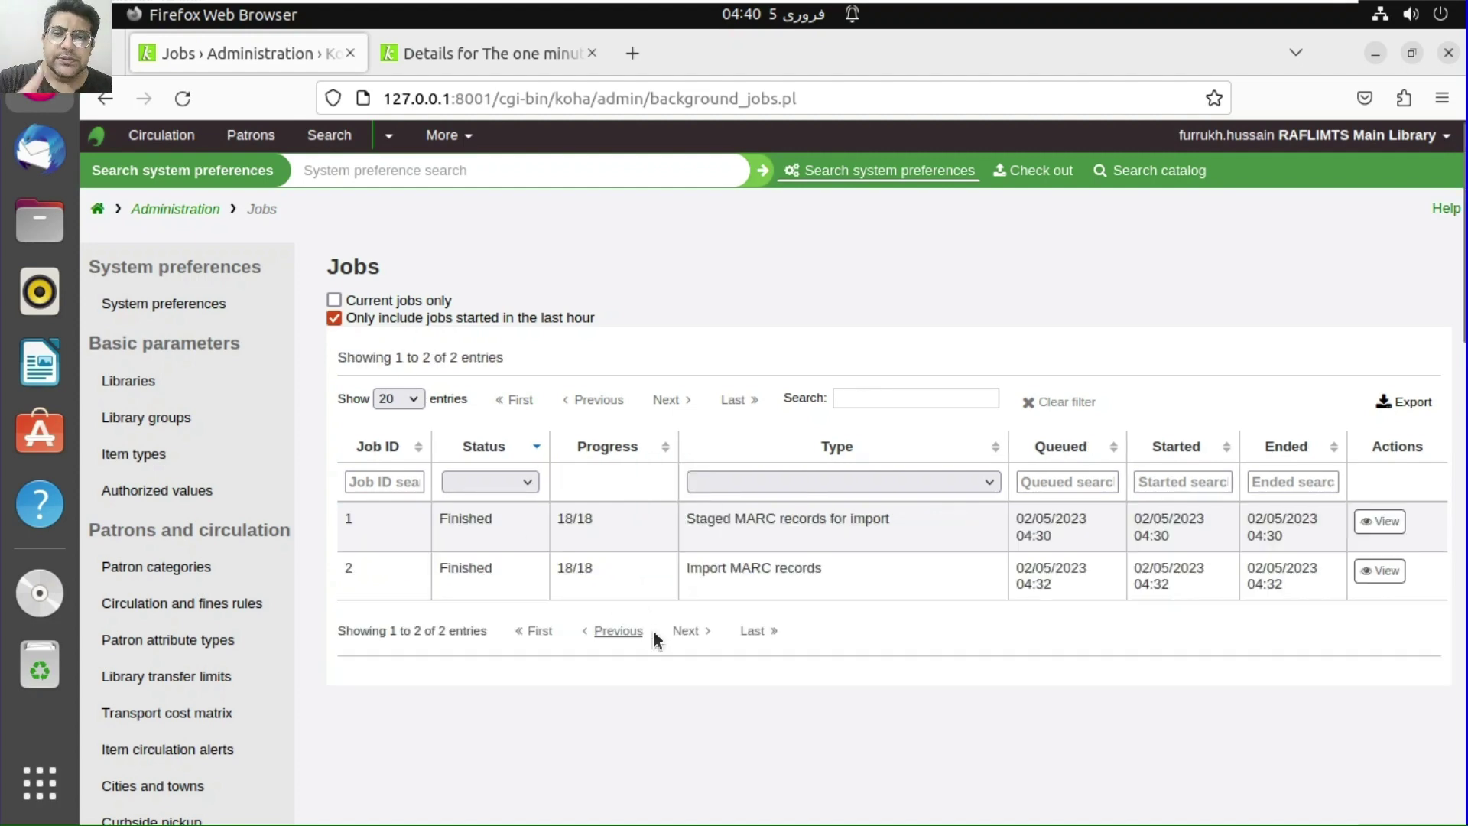
{"action": "scroll", "coordinate": [667, 636], "scroll_direction": "down", "scroll_amount": 3}
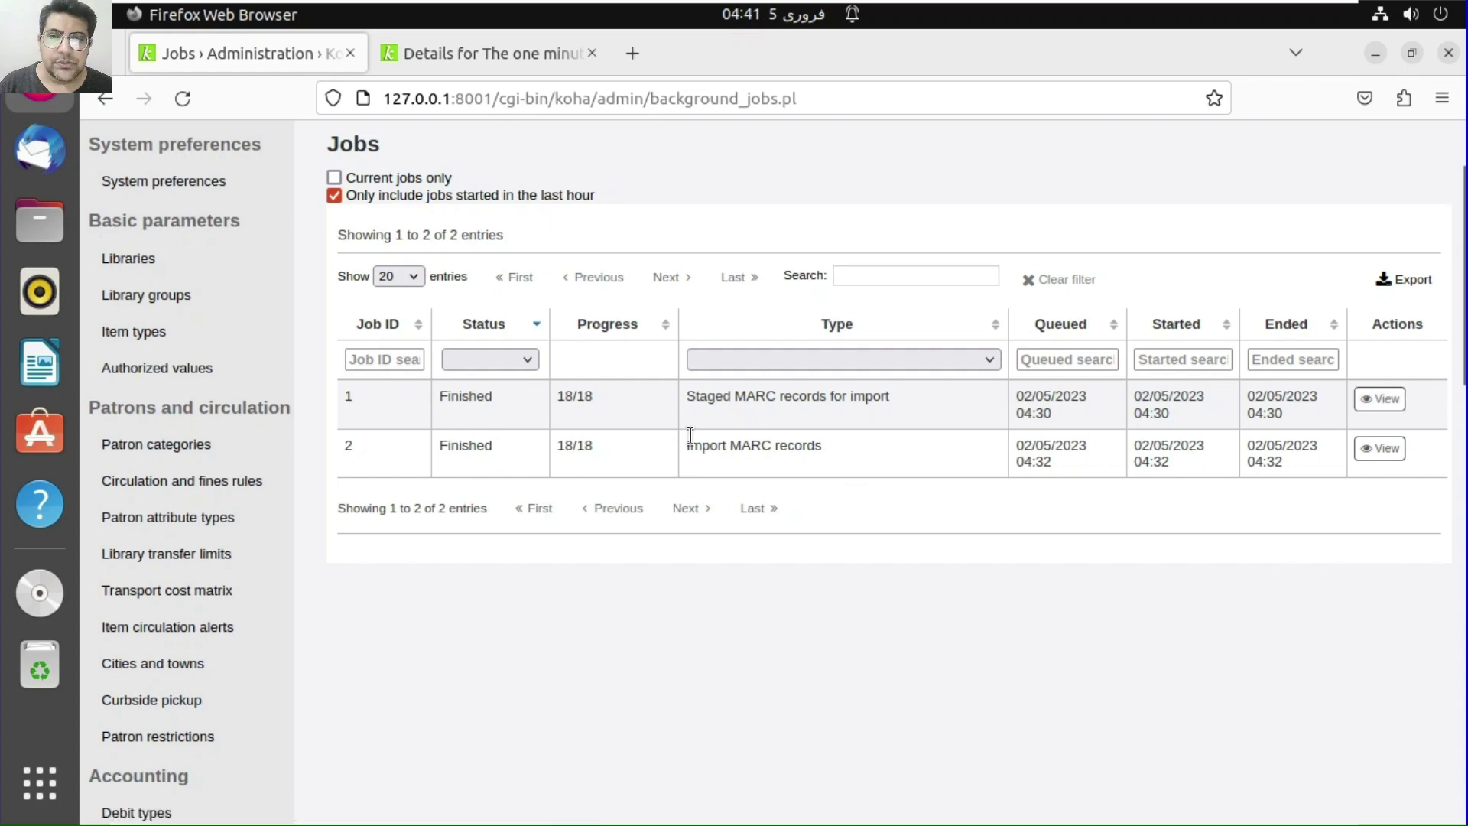
{"action": "left_click", "coordinate": [1388, 401]}
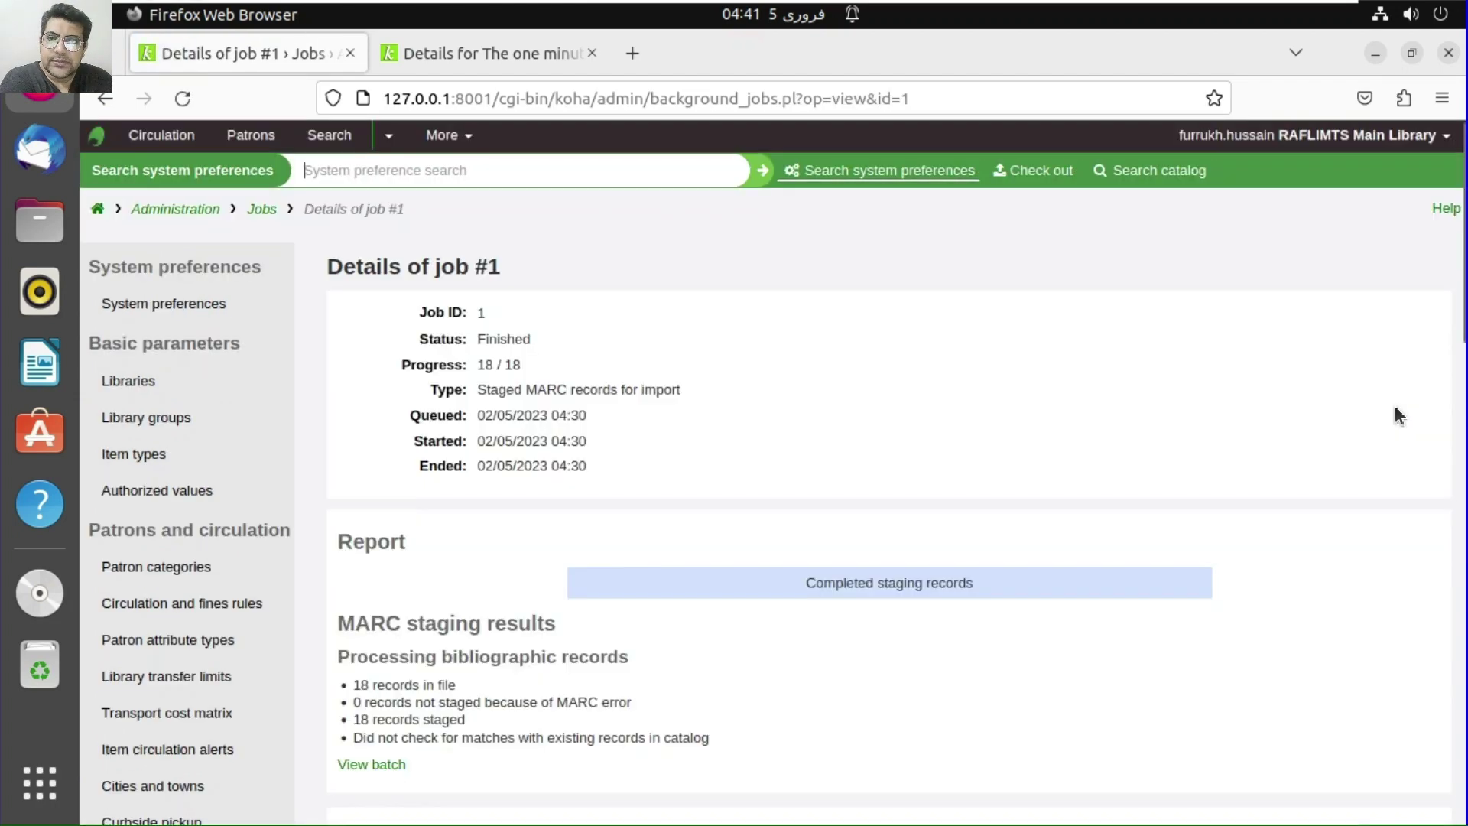
{"action": "scroll", "coordinate": [1163, 583], "scroll_direction": "down", "scroll_amount": 5}
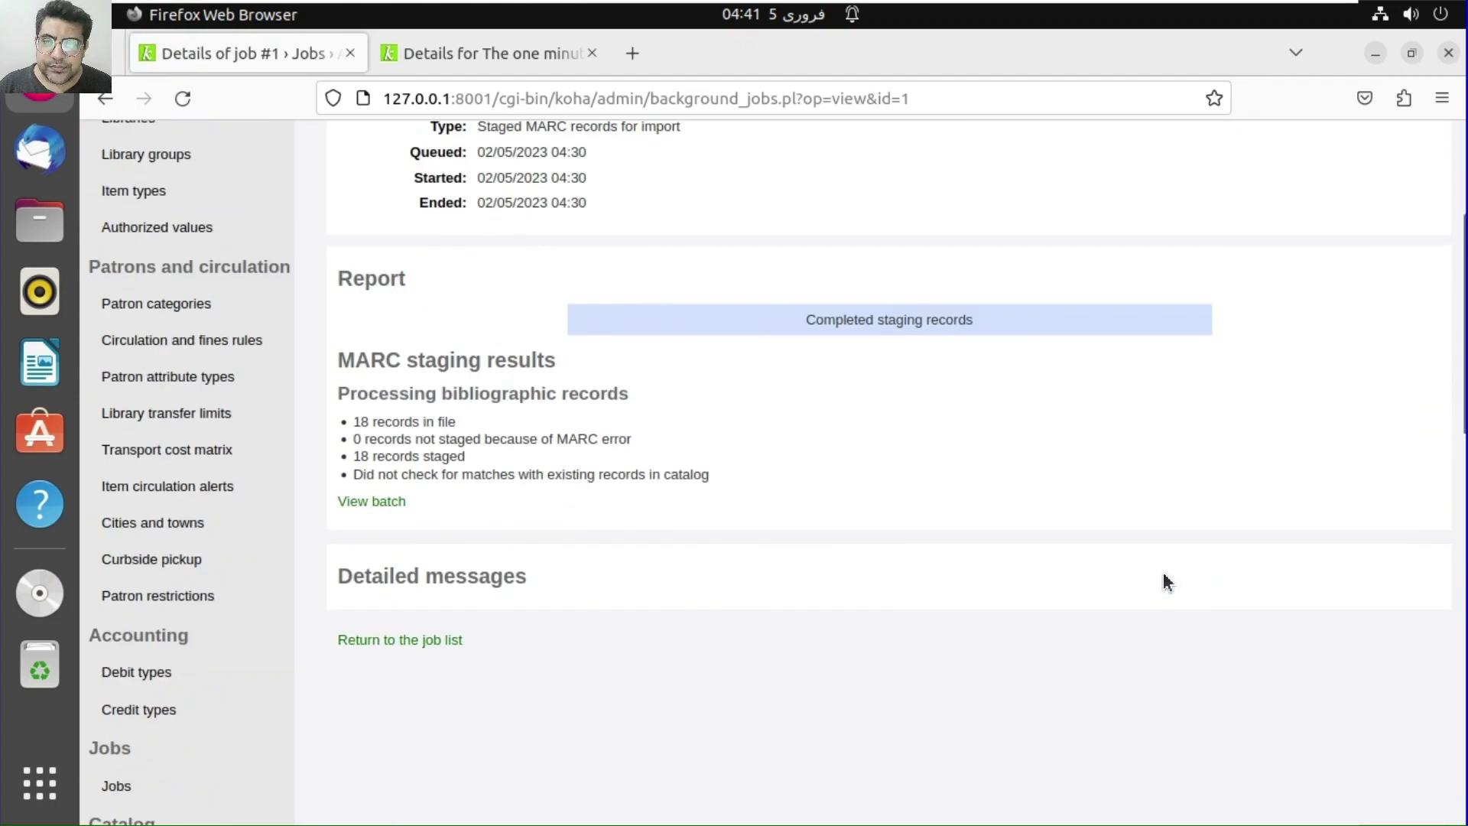
View the batch behind the staged MARC records job and examine its settings and record list
{"action": "scroll", "coordinate": [685, 668], "scroll_direction": "up", "scroll_amount": 2}
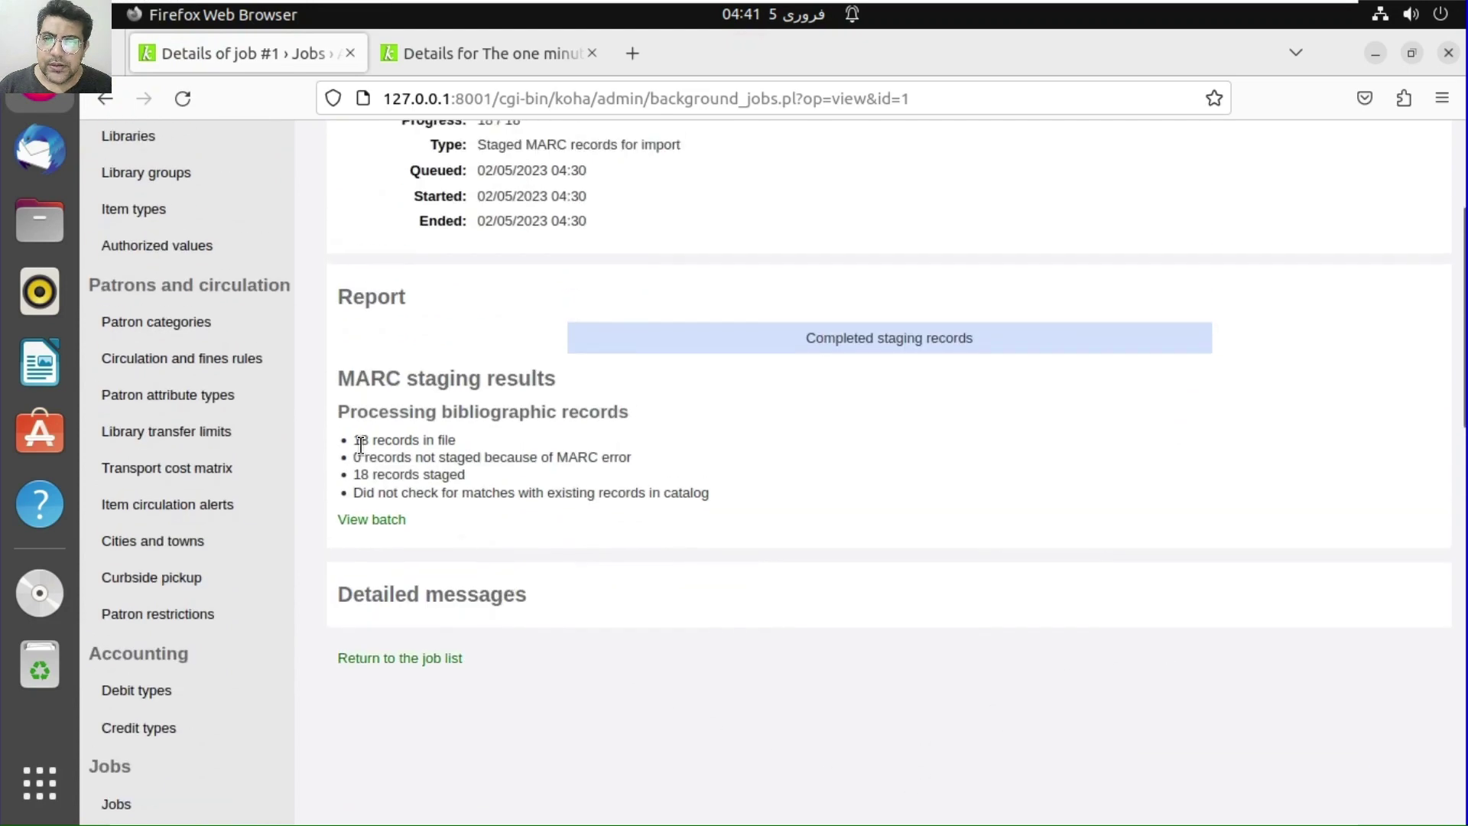
{"action": "left_click", "coordinate": [370, 520]}
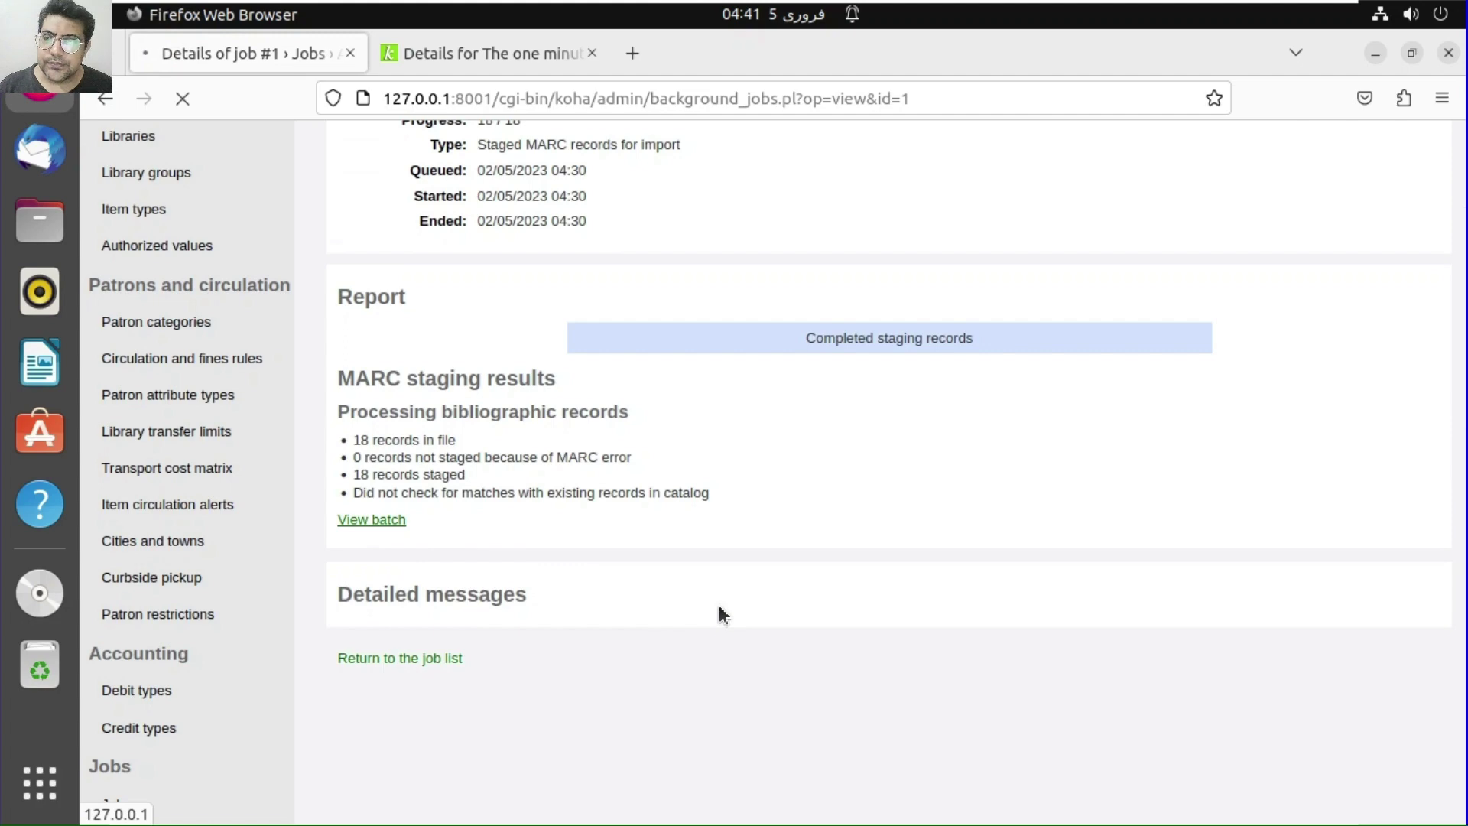
{"action": "scroll", "coordinate": [996, 669], "scroll_direction": "down", "scroll_amount": 6}
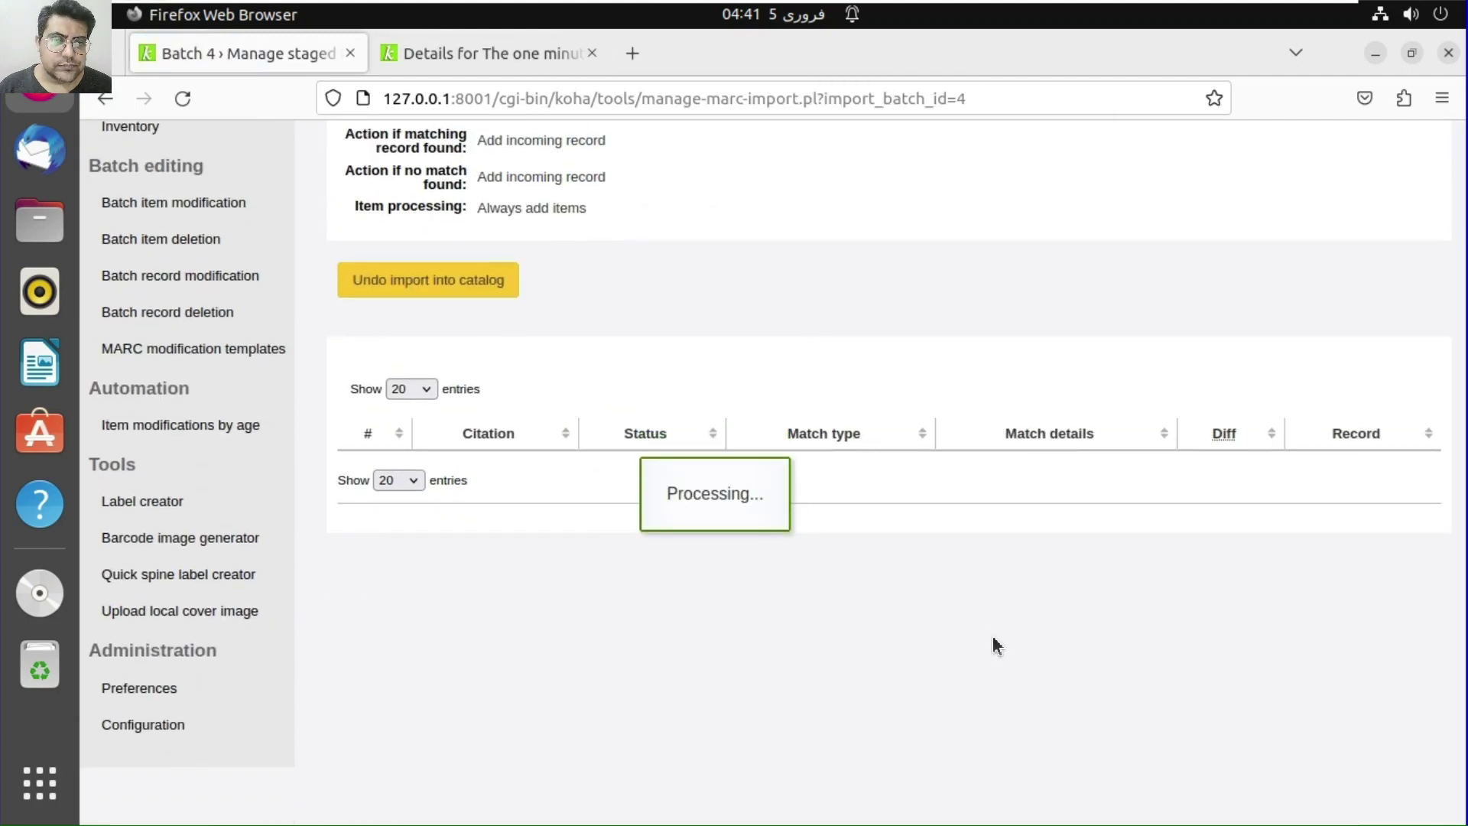
{"action": "scroll", "coordinate": [992, 636], "scroll_direction": "up", "scroll_amount": 5}
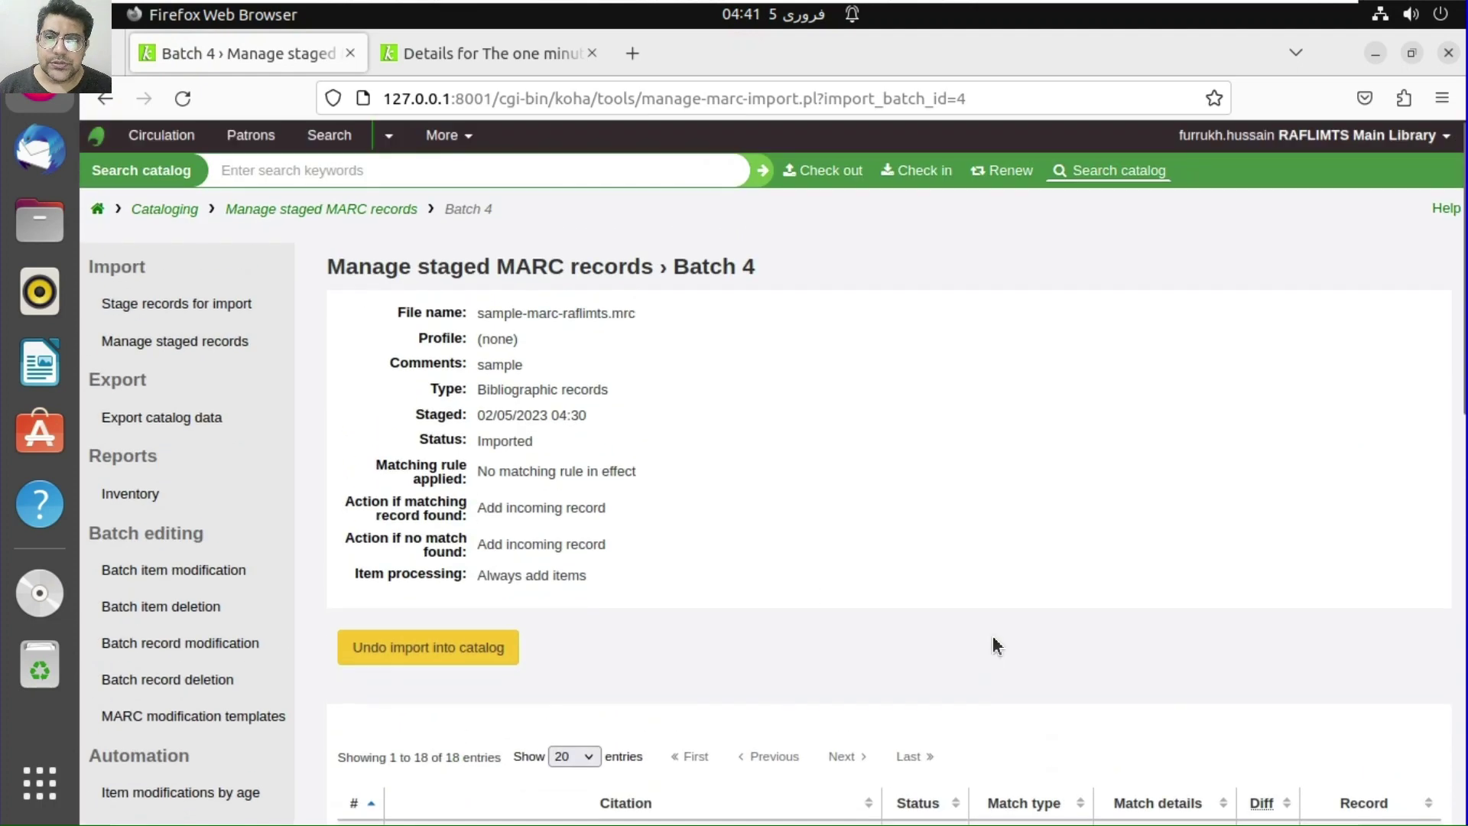
Return to the job list and examine the details and report of the Import MARC records job
{"action": "left_click", "coordinate": [94, 102]}
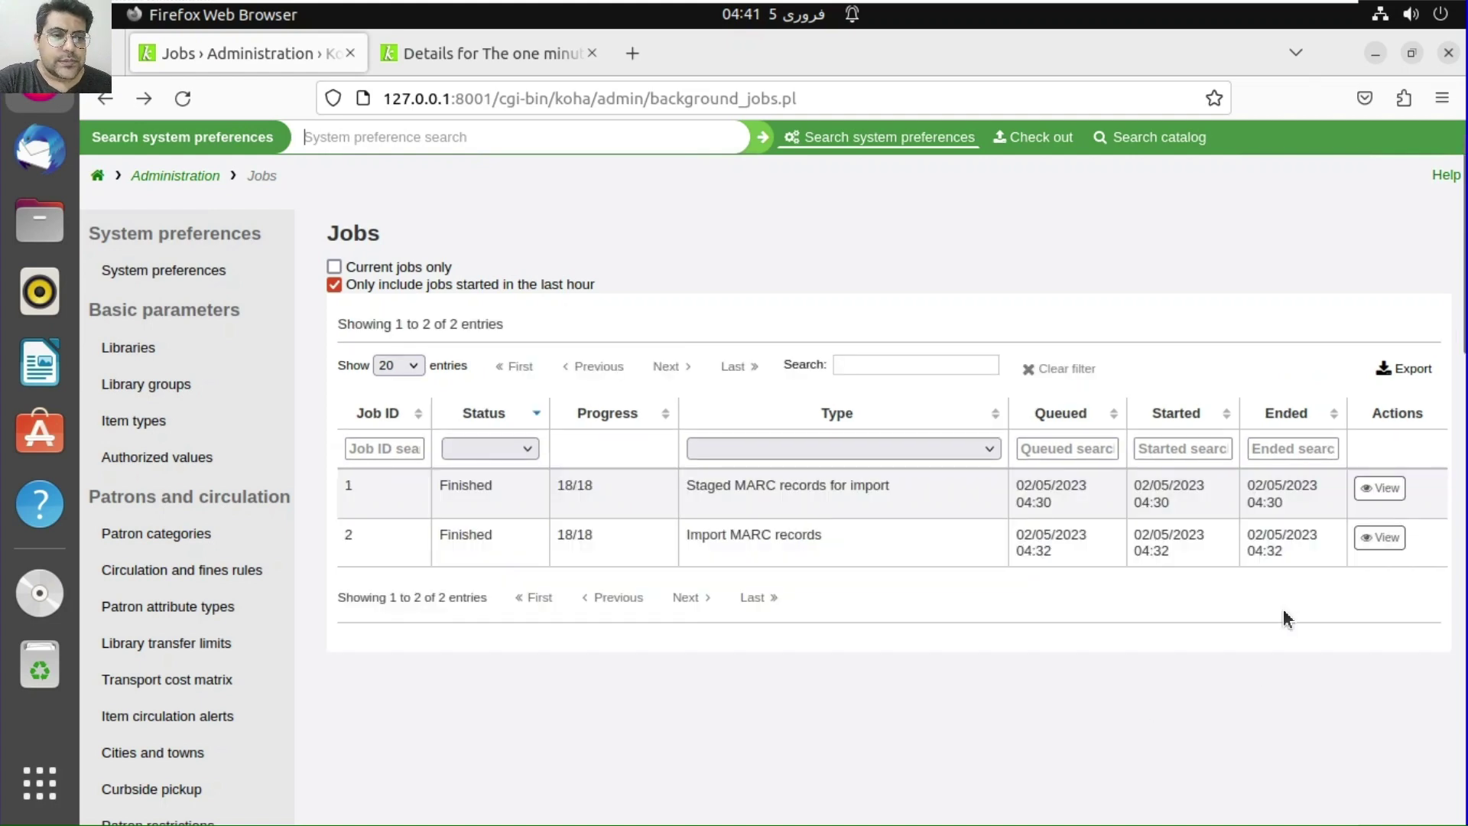
{"action": "left_click", "coordinate": [1379, 540]}
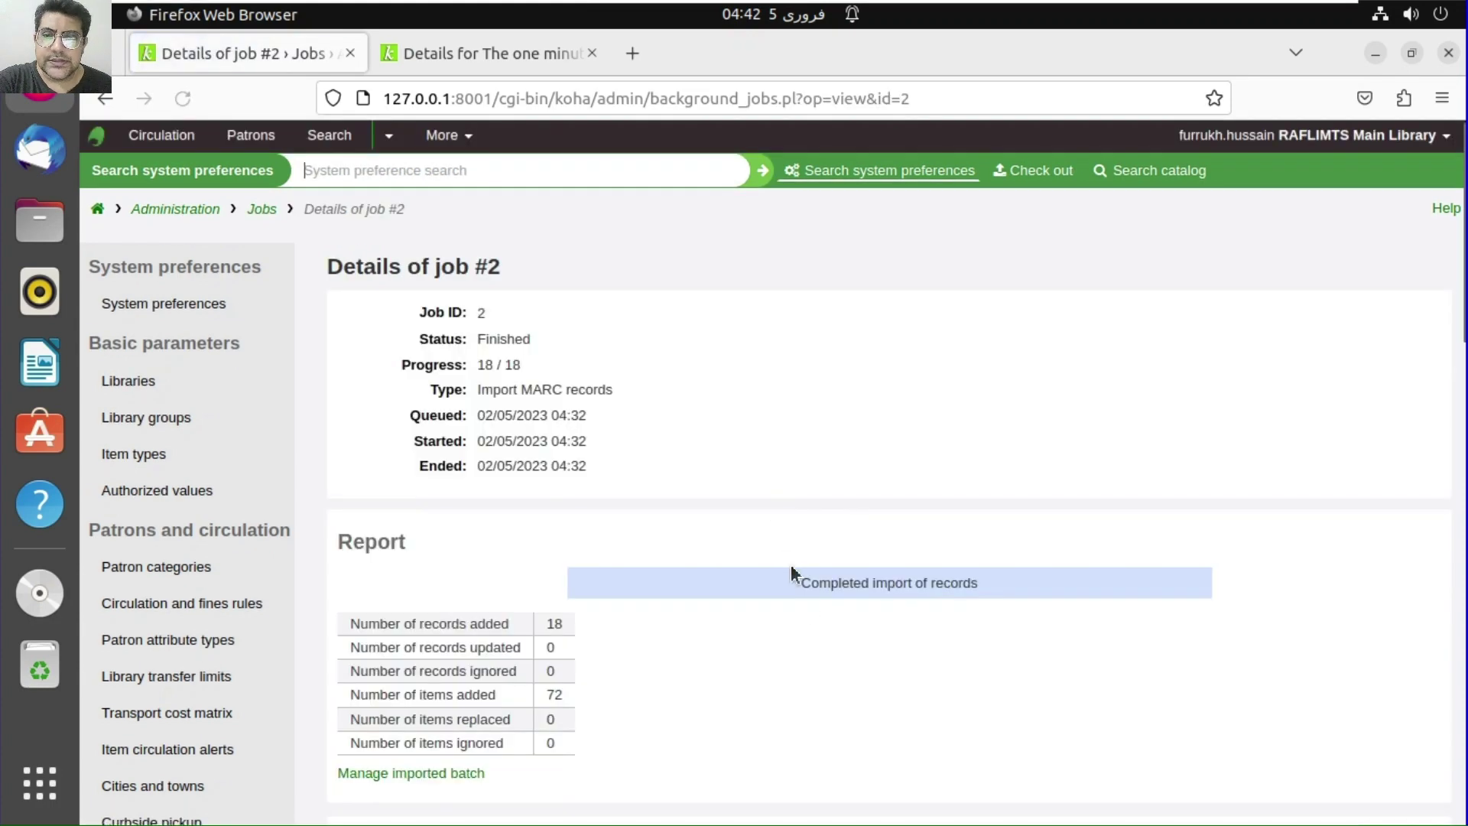
{"action": "scroll", "coordinate": [810, 612], "scroll_direction": "down", "scroll_amount": 3}
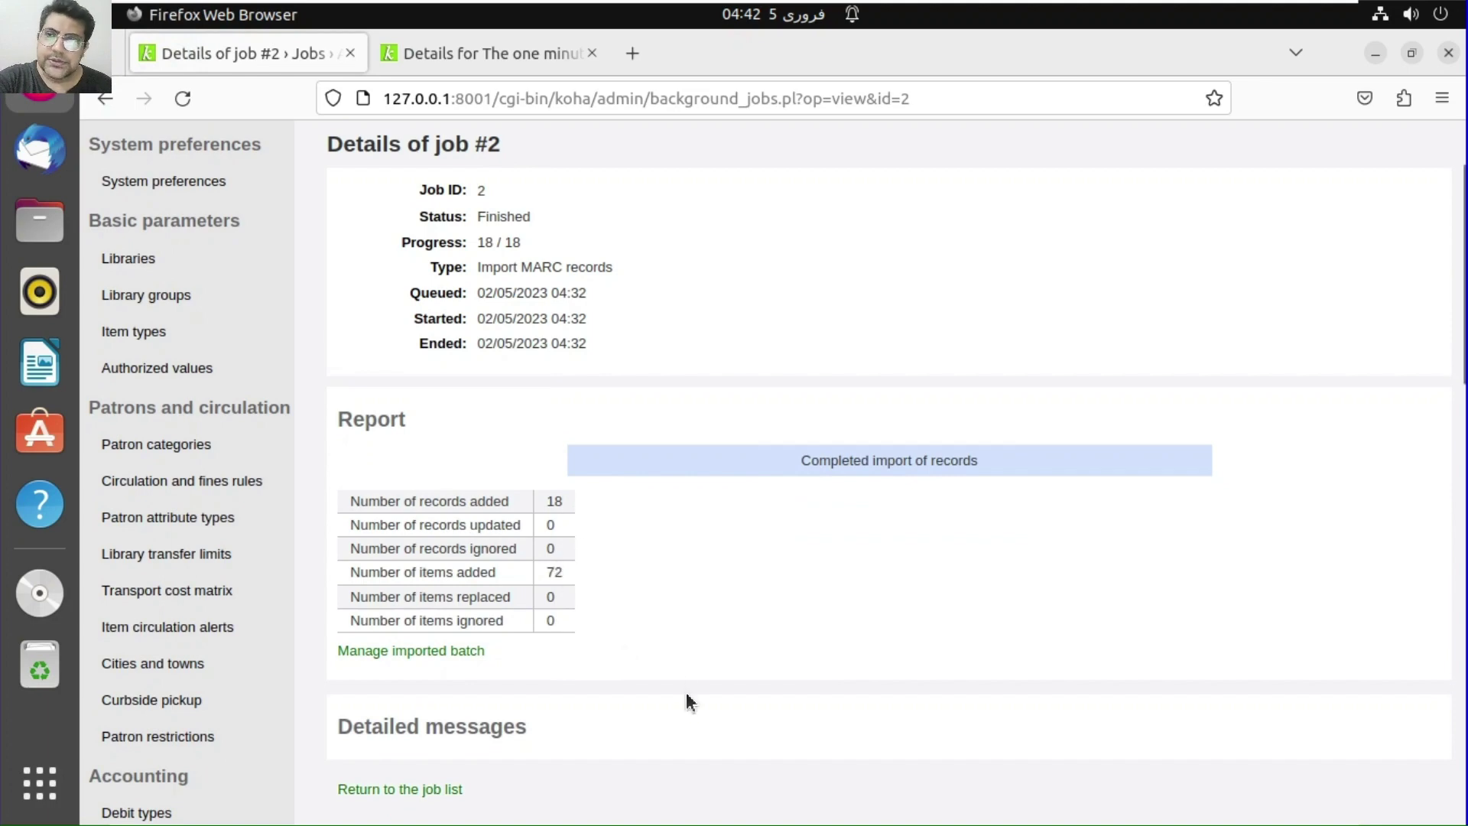
{"action": "scroll", "coordinate": [397, 612], "scroll_direction": "up", "scroll_amount": 3}
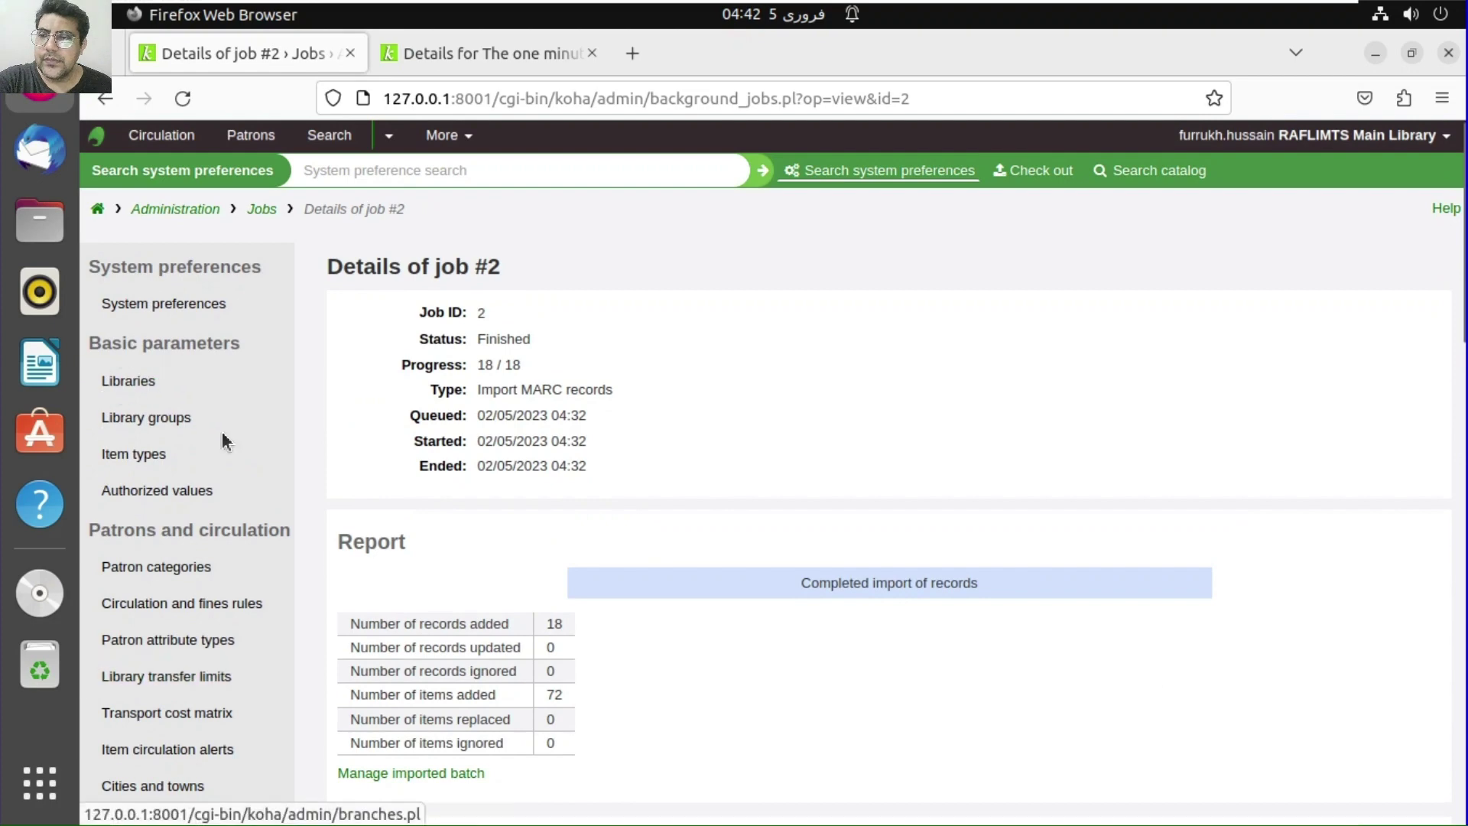
Go through the home page to Cataloging, open the catalog data export tool and find the output format settings
{"action": "left_click", "coordinate": [97, 211]}
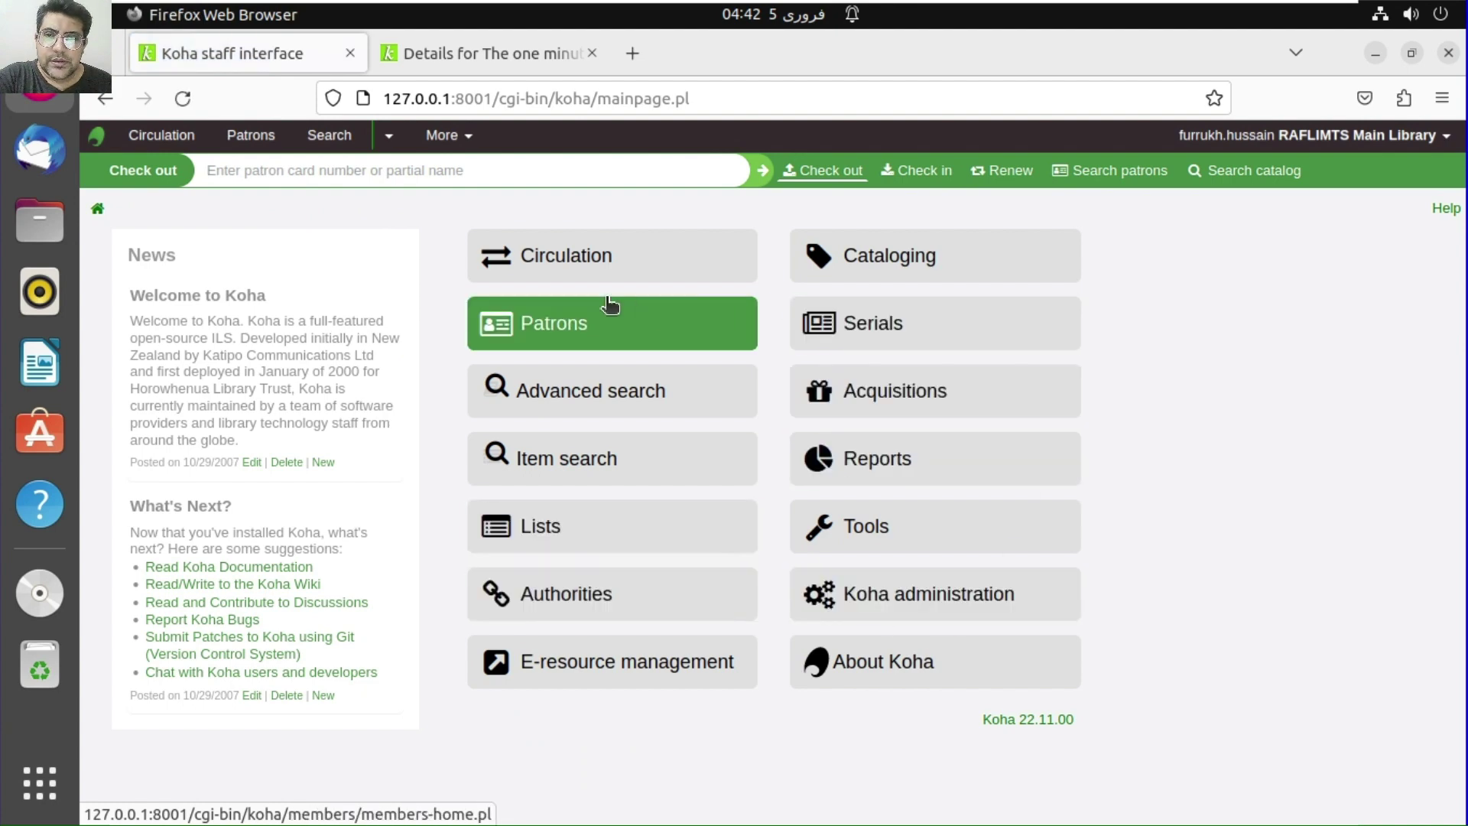
{"action": "left_click", "coordinate": [890, 277]}
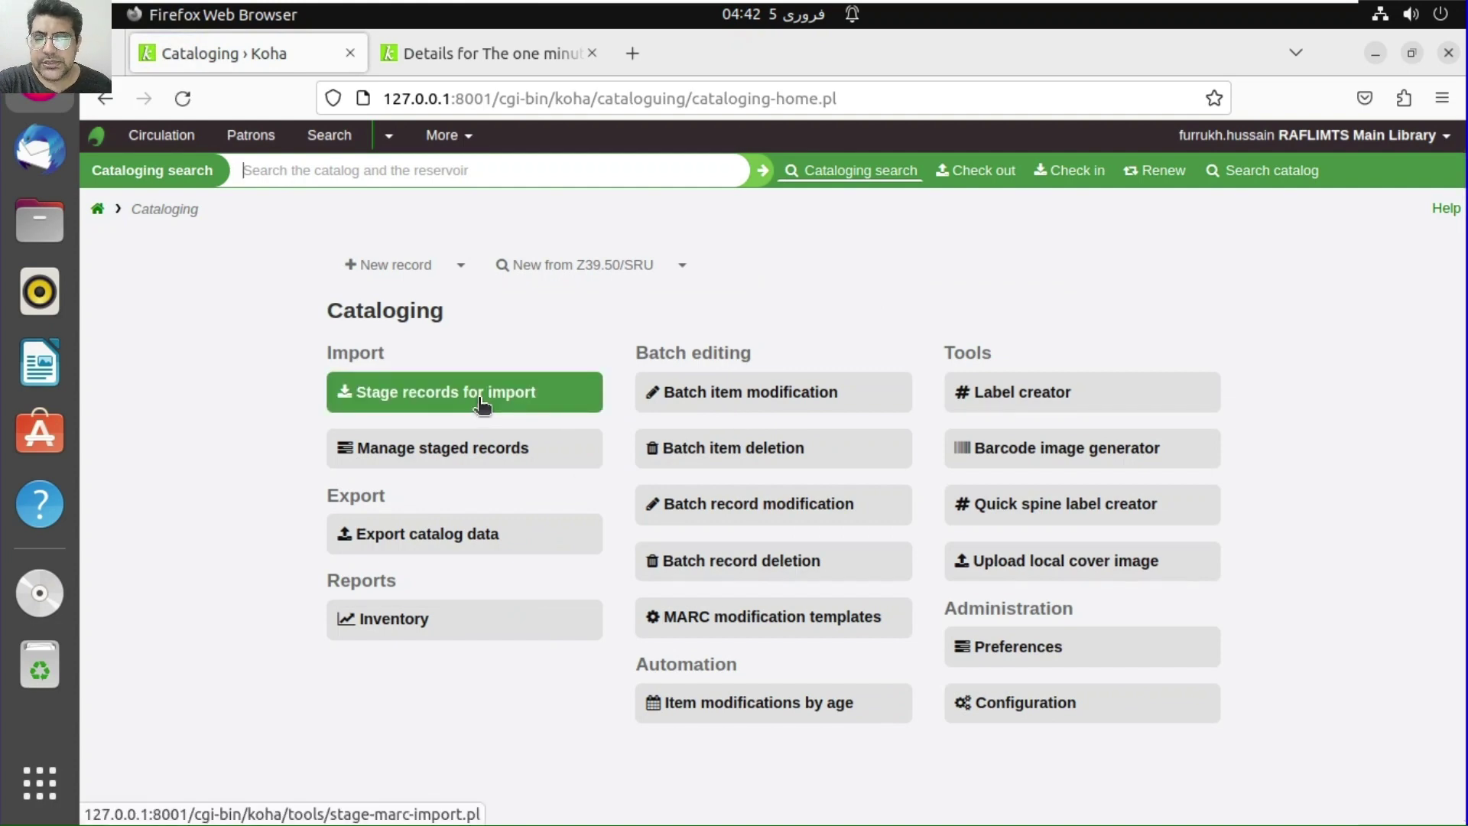
{"action": "left_click", "coordinate": [469, 533]}
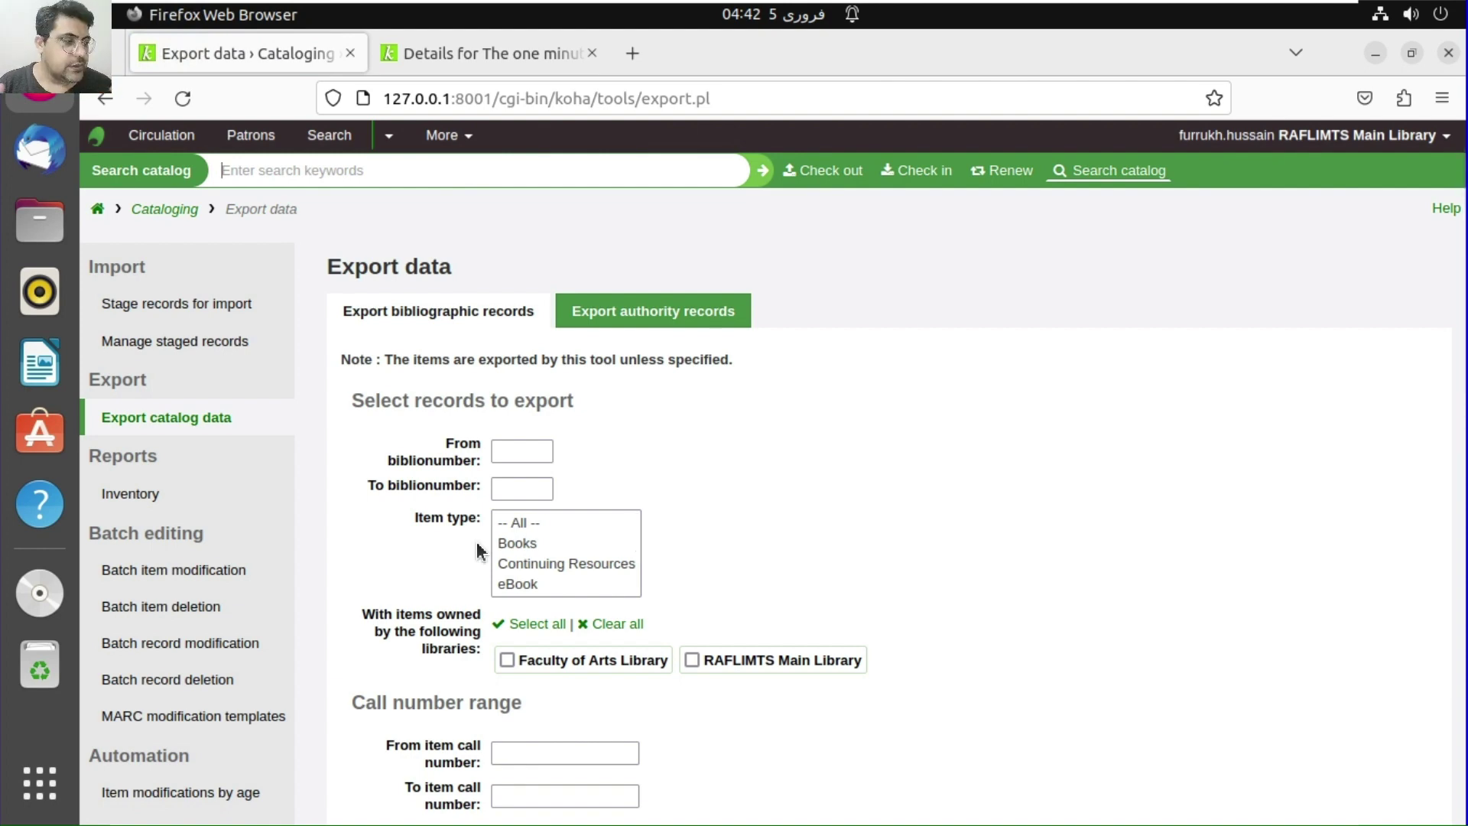
{"action": "scroll", "coordinate": [951, 664], "scroll_direction": "down", "scroll_amount": 3}
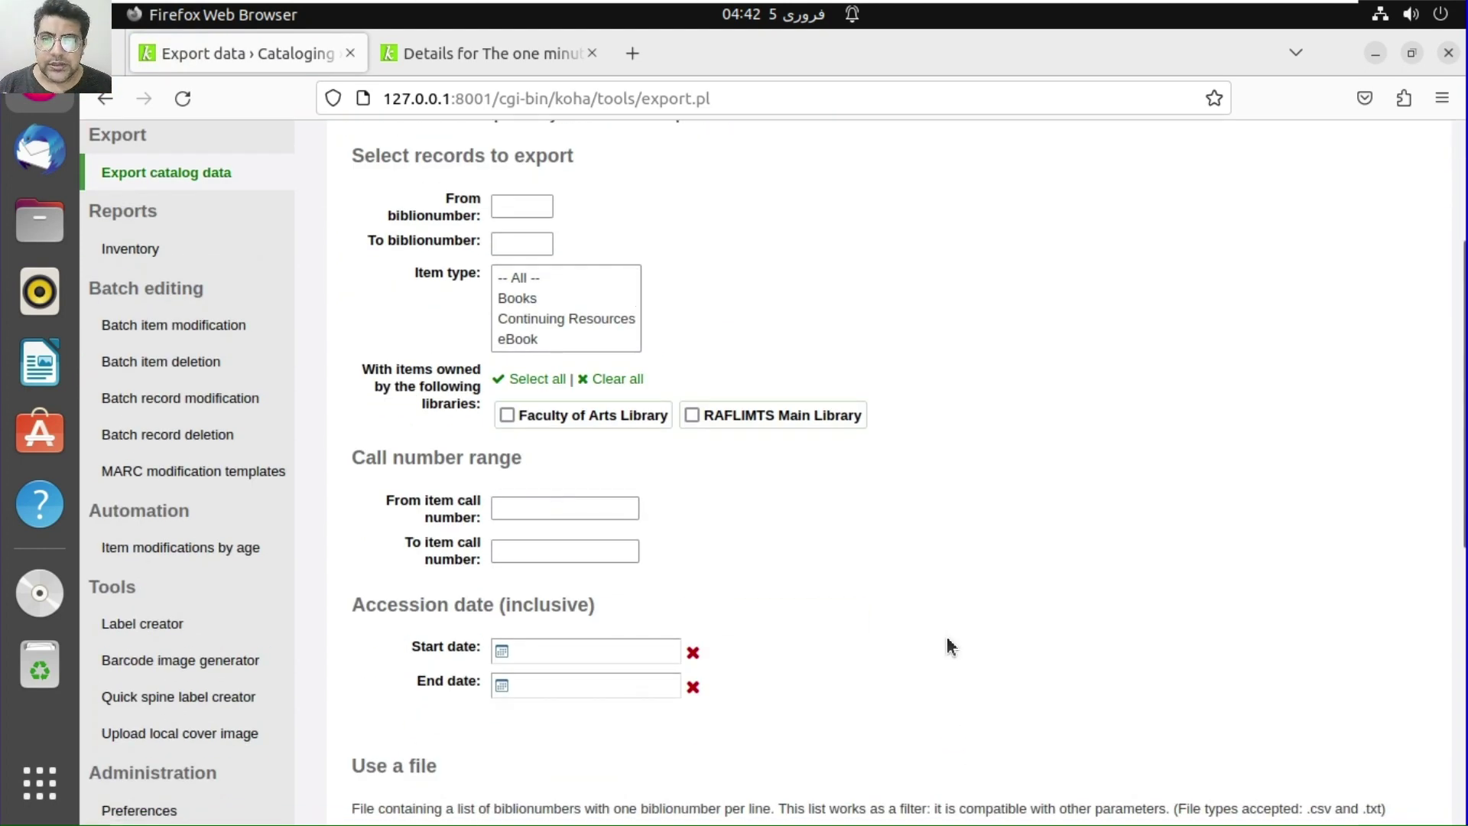
{"action": "scroll", "coordinate": [948, 643], "scroll_direction": "down", "scroll_amount": 6}
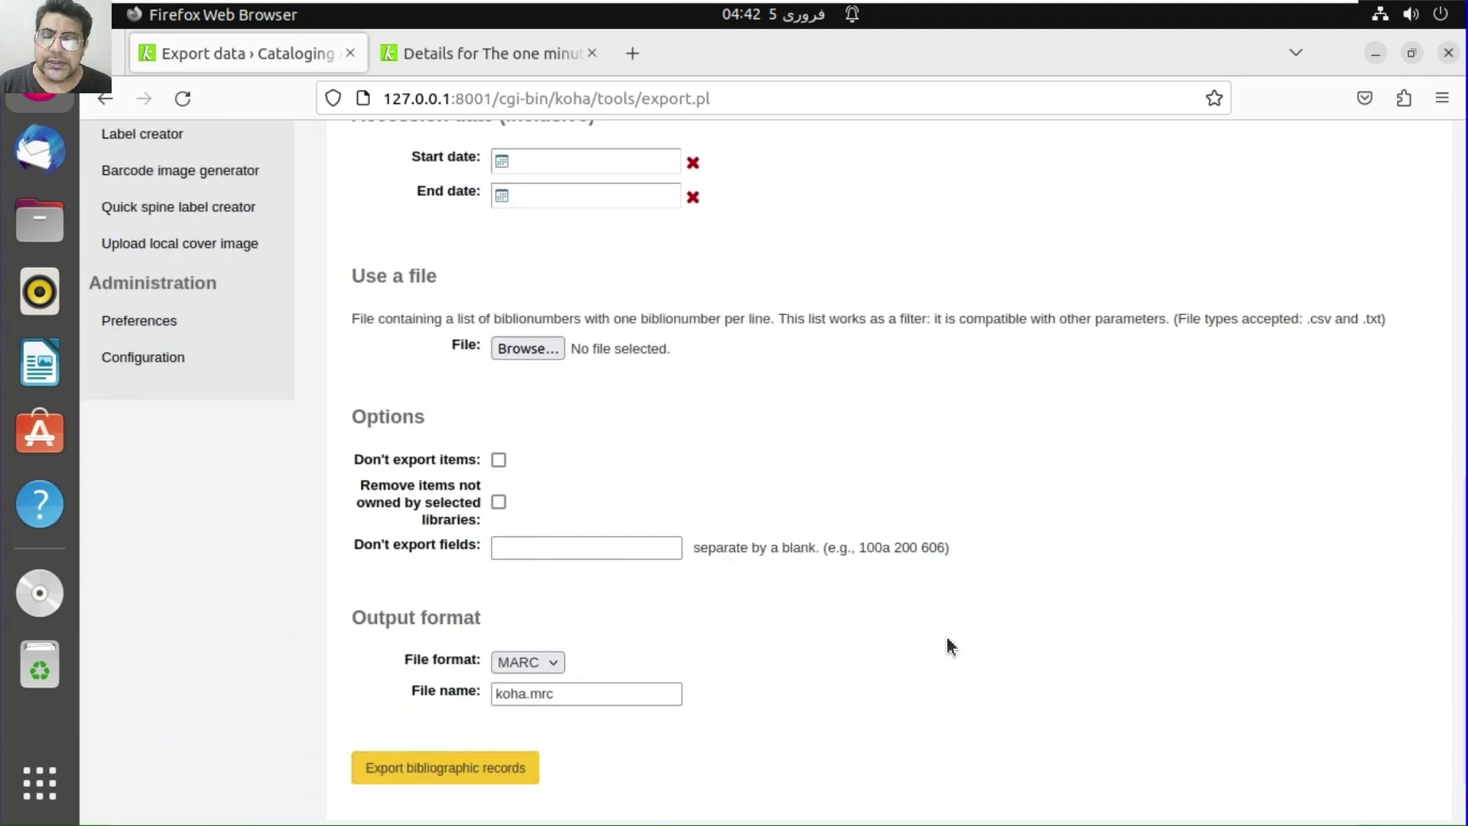
{"action": "scroll", "coordinate": [948, 641], "scroll_direction": "down", "scroll_amount": 1}
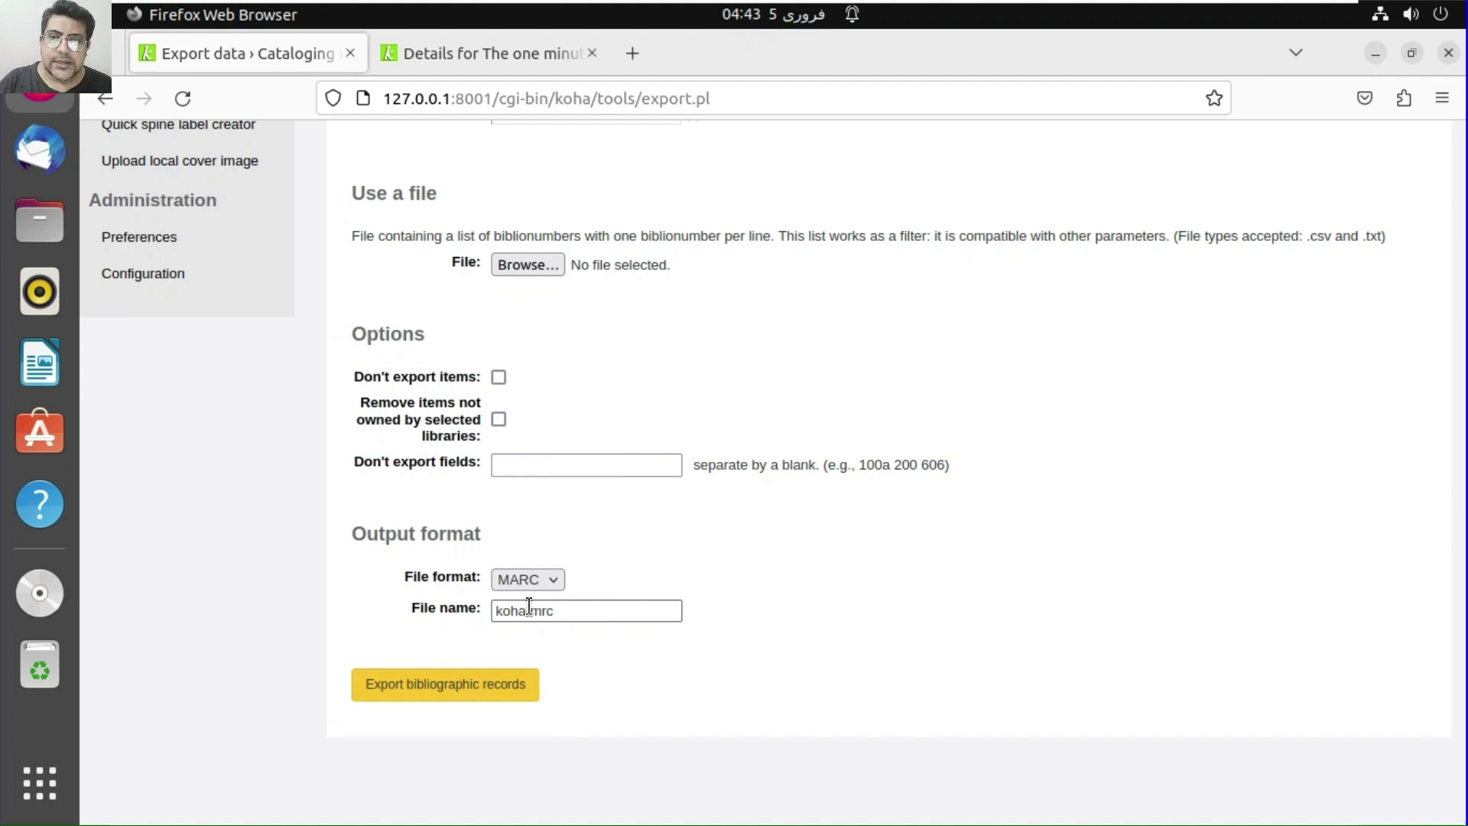
Set the file name of the bibliographic export to all-marc.mrc
{"action": "left_click_drag", "start_coordinate": [528, 610], "coordinate": [487, 611]}
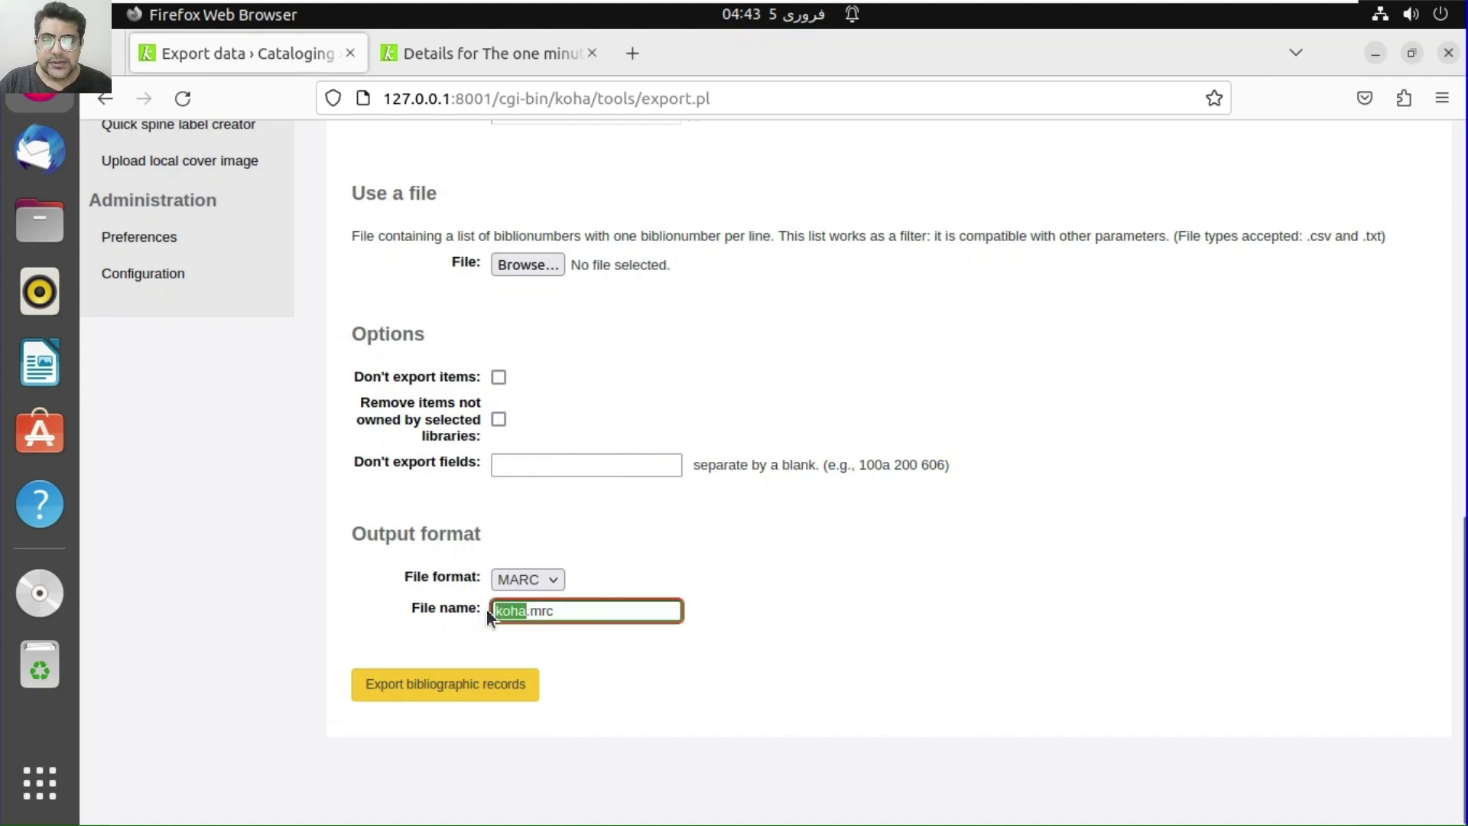
{"action": "type", "text": "all-mar"}
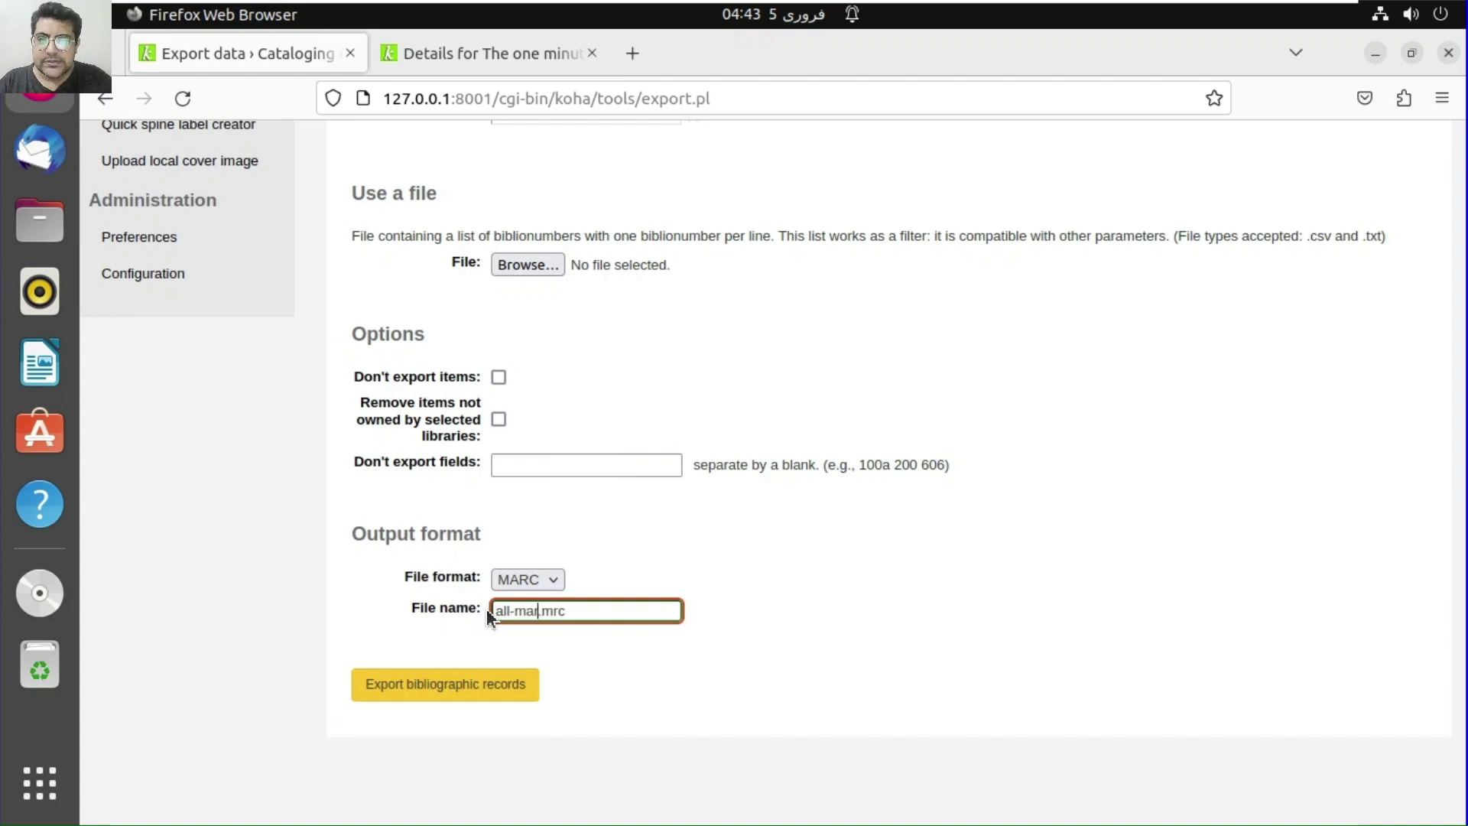
{"action": "type", "text": "c"}
Review the export form's record selection, call number range, accession date, file filter and option settings
{"action": "scroll", "coordinate": [869, 608], "scroll_direction": "up", "scroll_amount": 3}
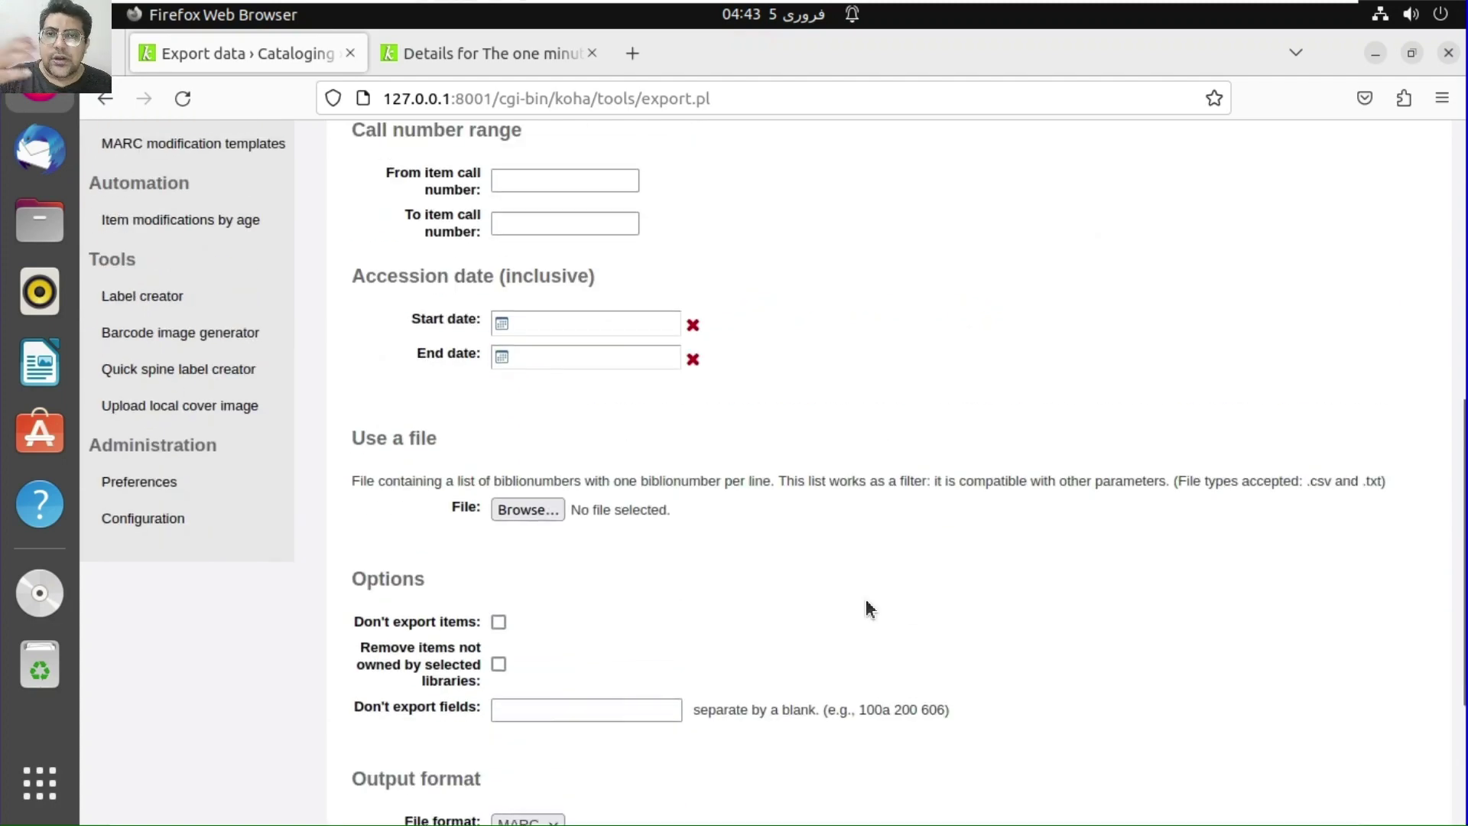
{"action": "scroll", "coordinate": [868, 608], "scroll_direction": "up", "scroll_amount": 6}
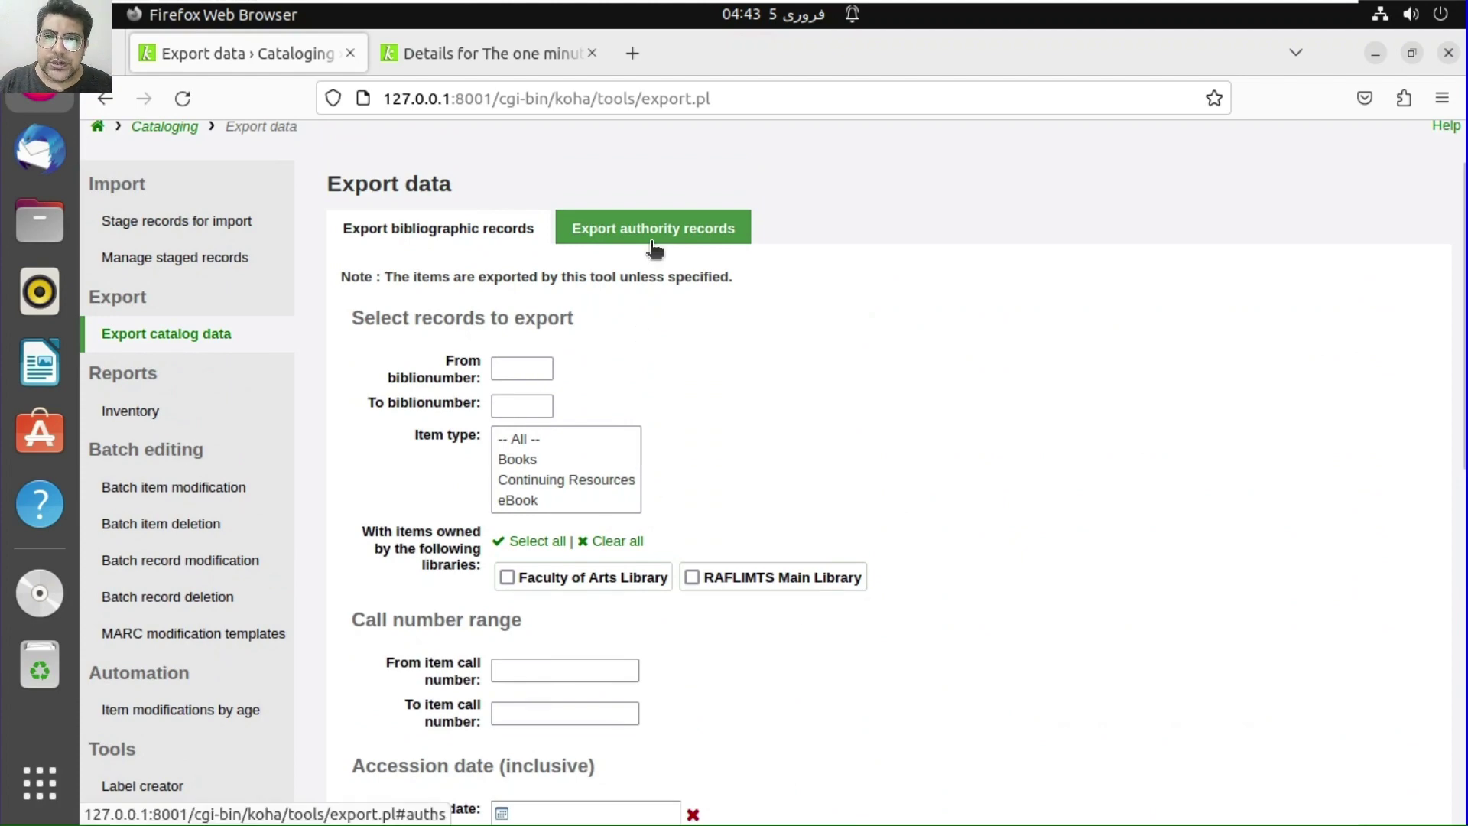
{"action": "scroll", "coordinate": [878, 507], "scroll_direction": "down", "scroll_amount": 3}
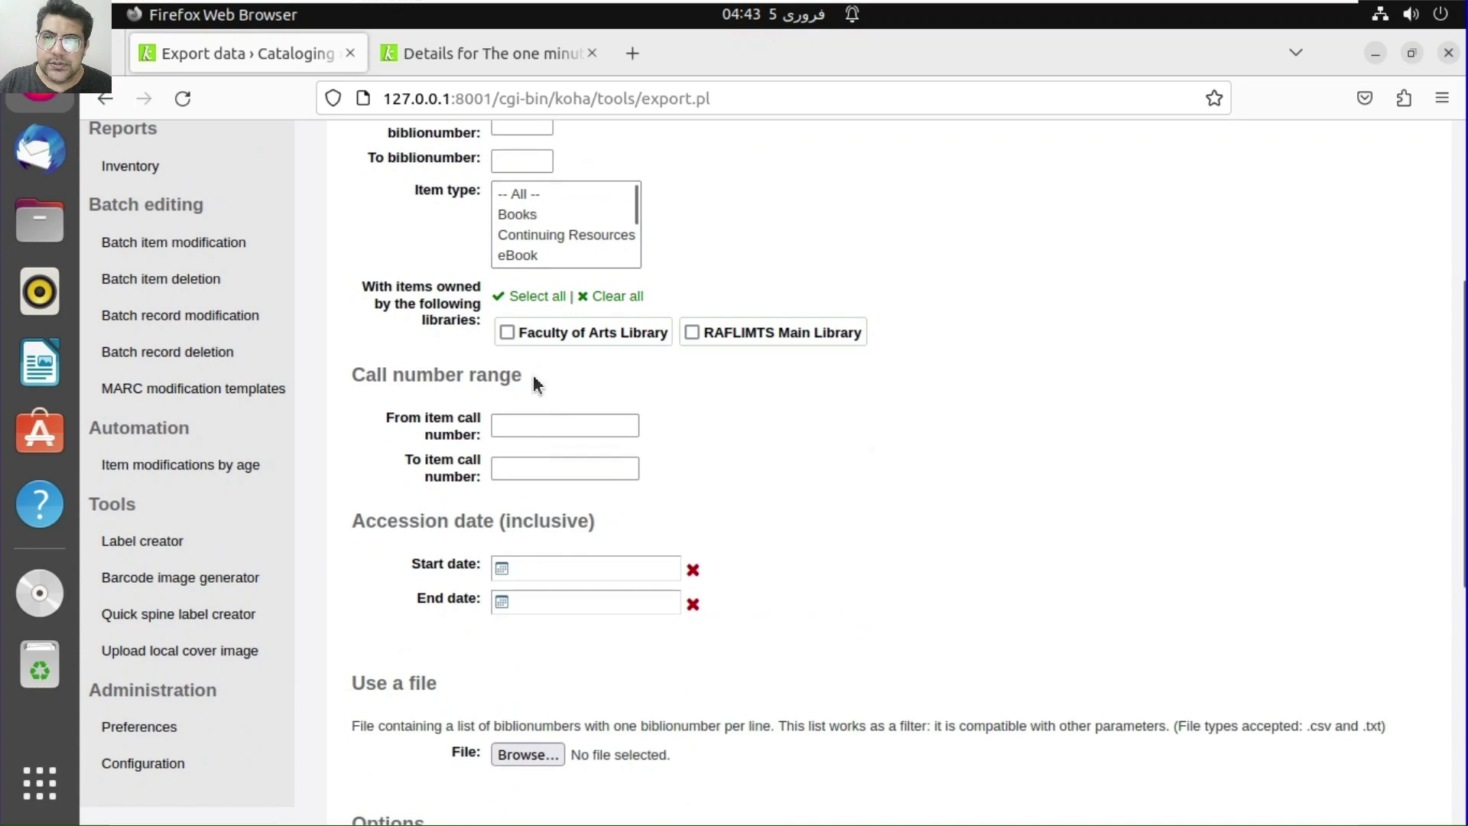
{"action": "scroll", "coordinate": [745, 438], "scroll_direction": "down", "scroll_amount": 2}
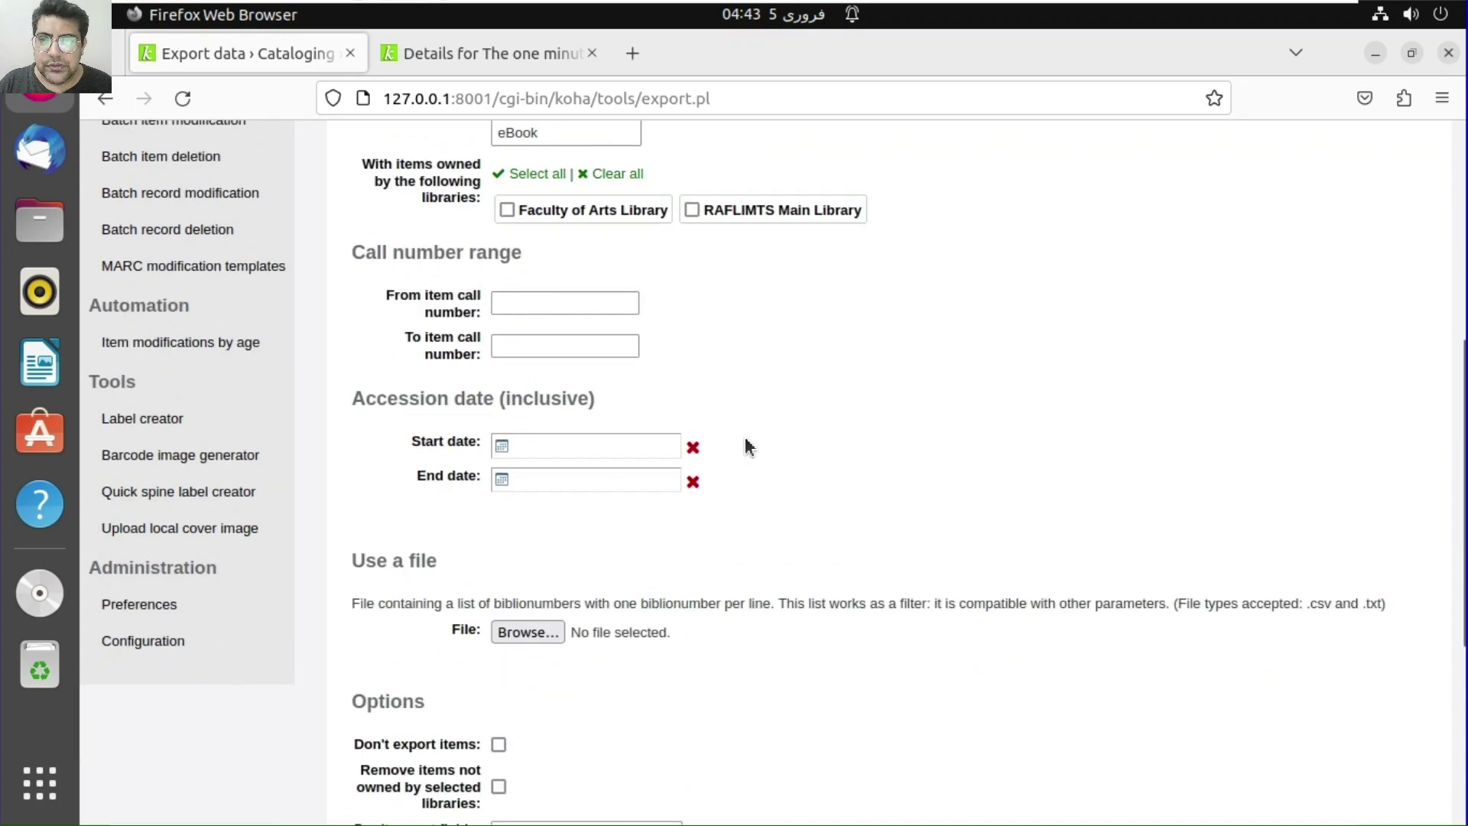
{"action": "scroll", "coordinate": [745, 438], "scroll_direction": "down", "scroll_amount": 2}
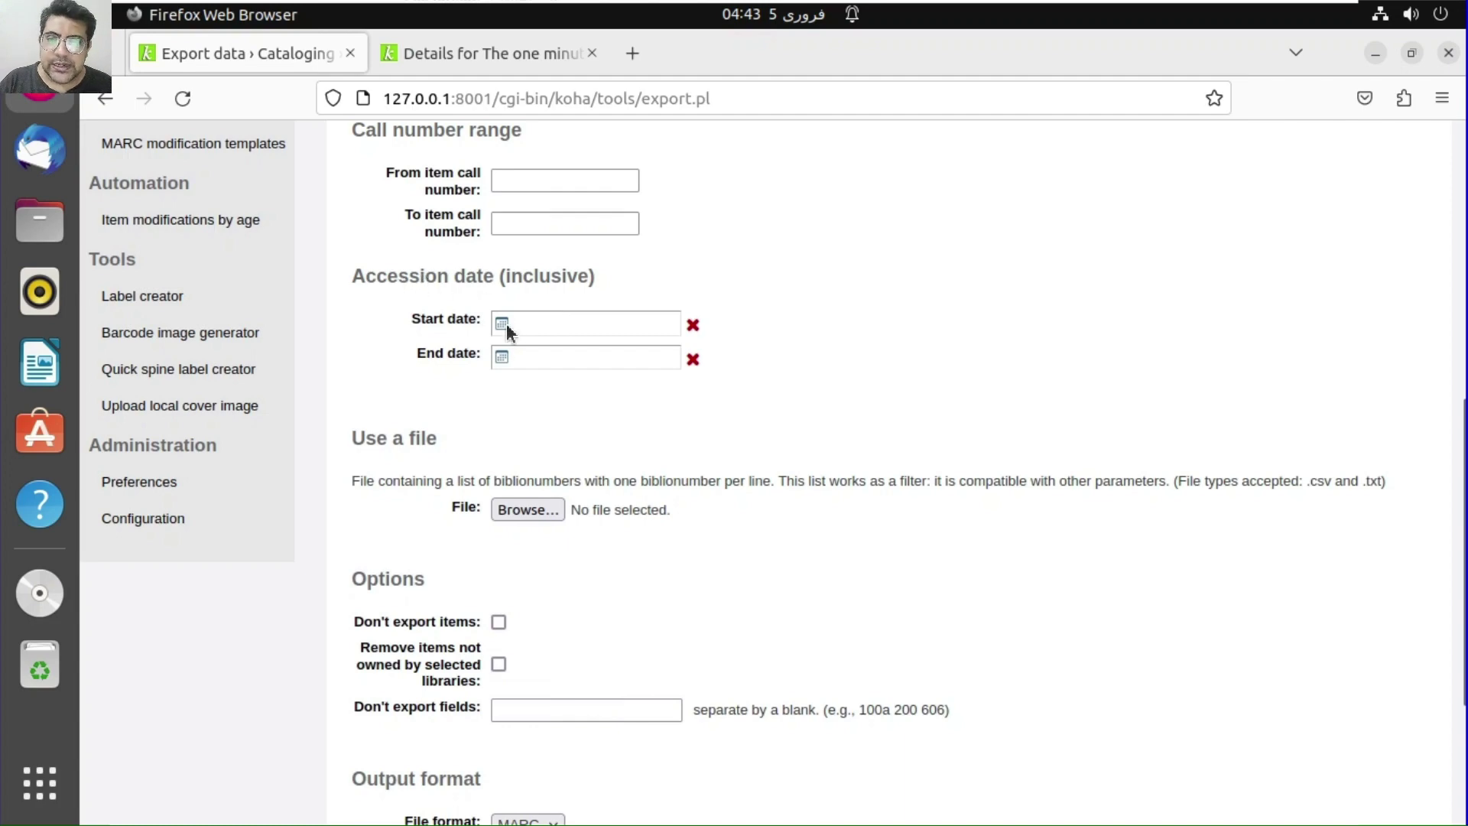
{"action": "scroll", "coordinate": [751, 618], "scroll_direction": "down", "scroll_amount": 4}
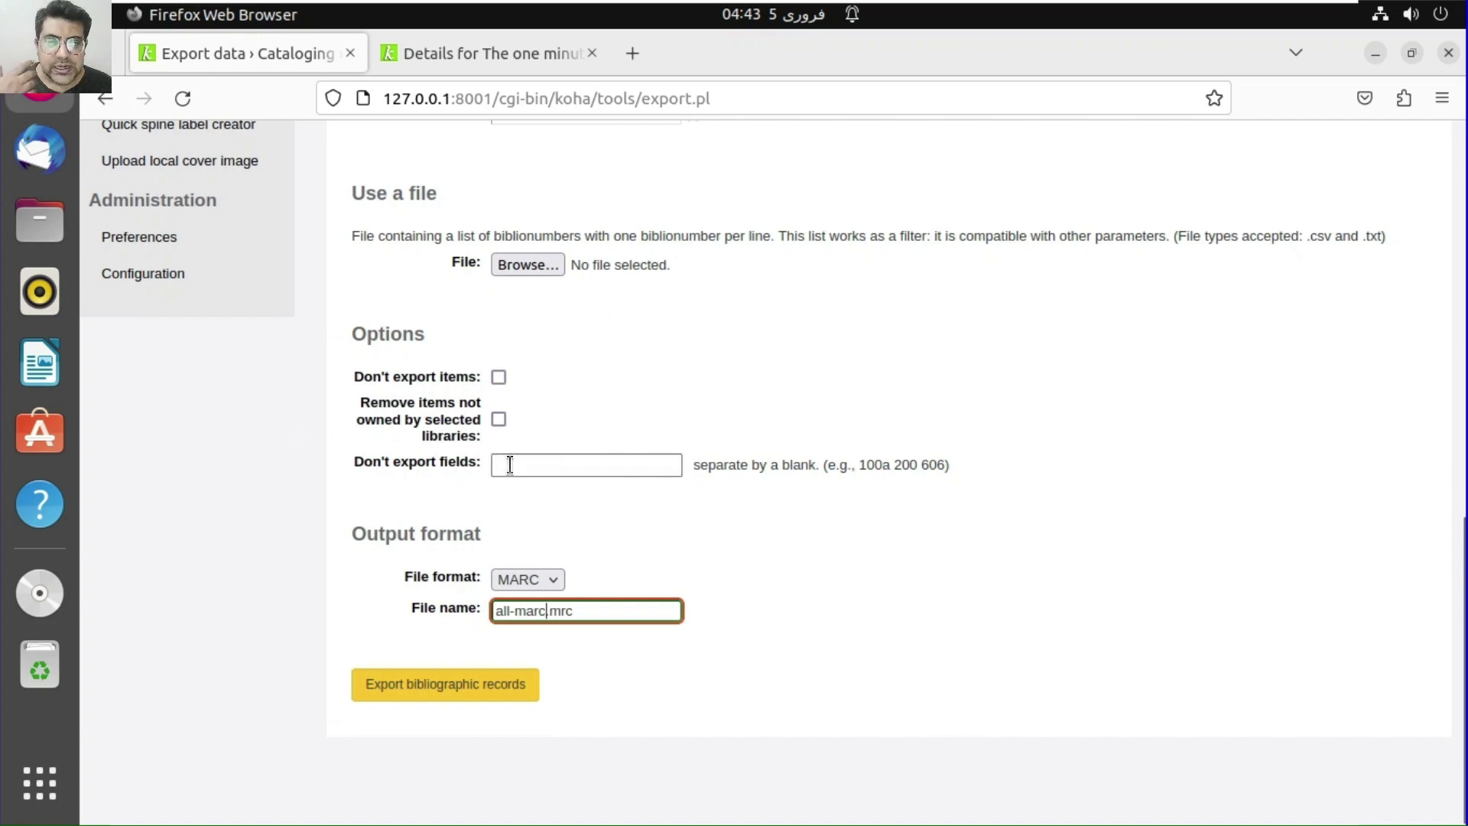
{"action": "scroll", "coordinate": [510, 464], "scroll_direction": "up", "scroll_amount": 8}
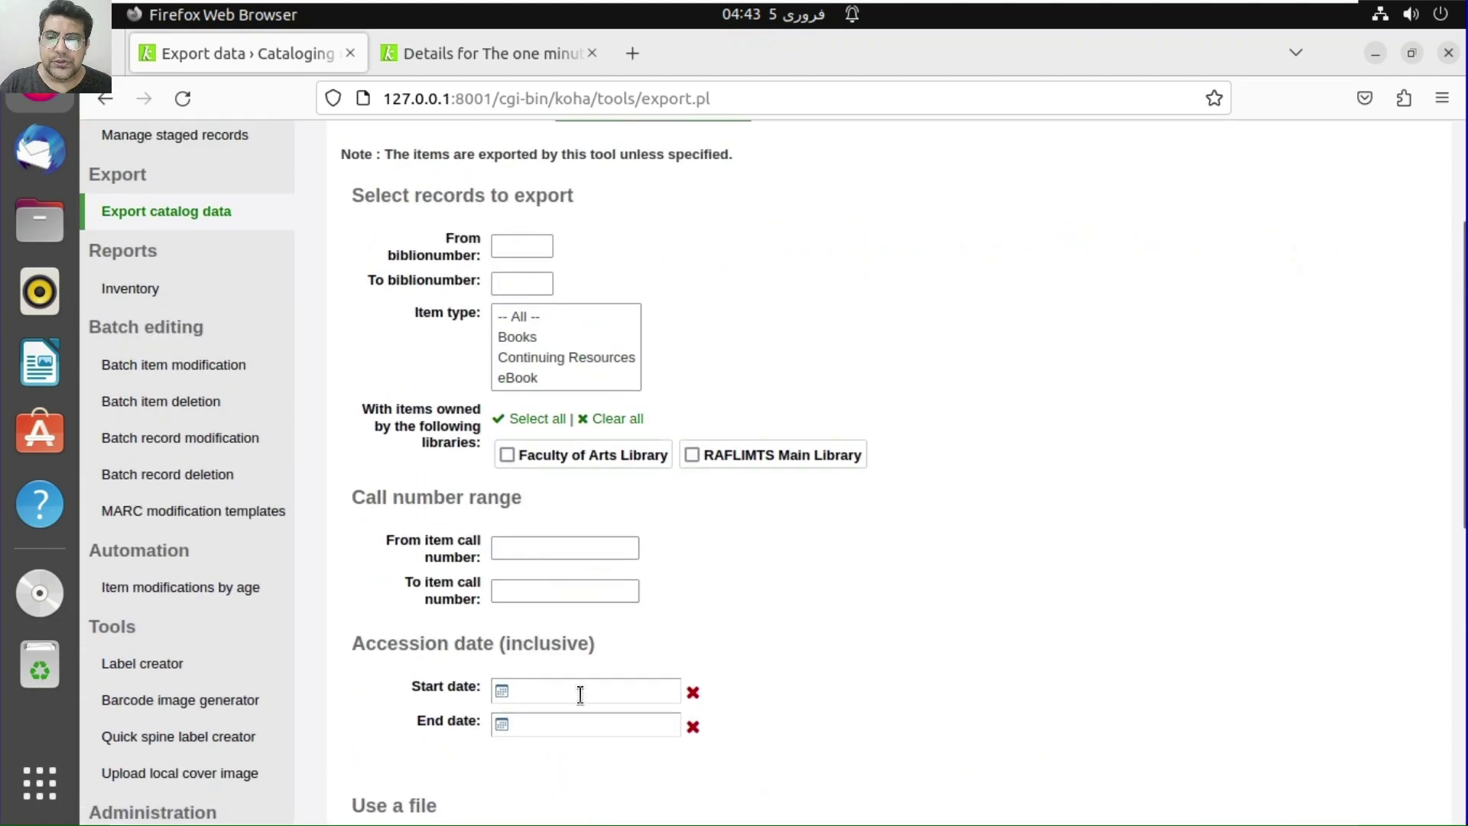
{"action": "scroll", "coordinate": [581, 695], "scroll_direction": "up", "scroll_amount": 3}
{"action": "scroll", "coordinate": [586, 689], "scroll_direction": "down", "scroll_amount": 11}
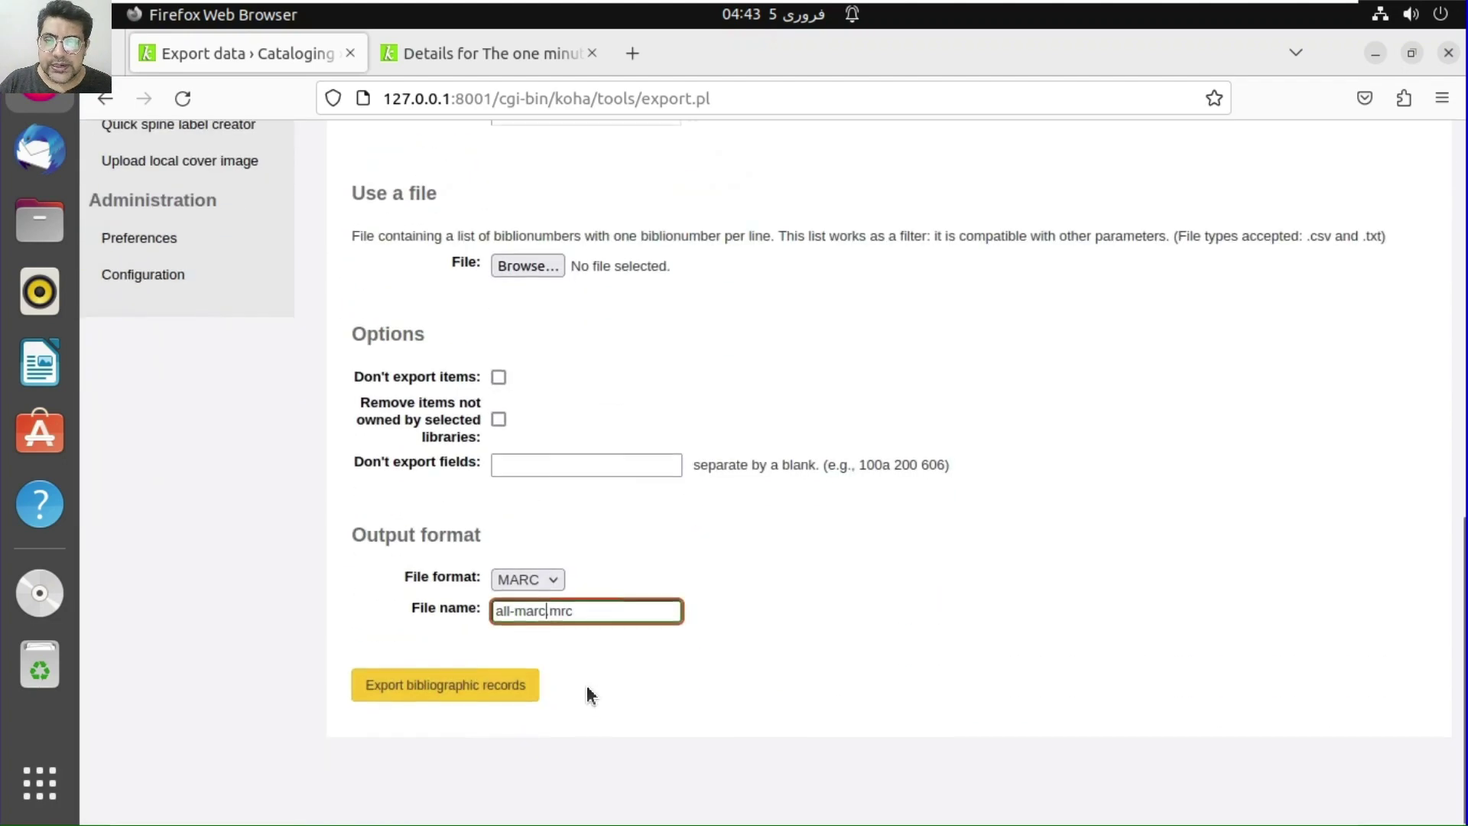
Export the bibliographic records as a MARC file without any filters
{"action": "left_click", "coordinate": [474, 696]}
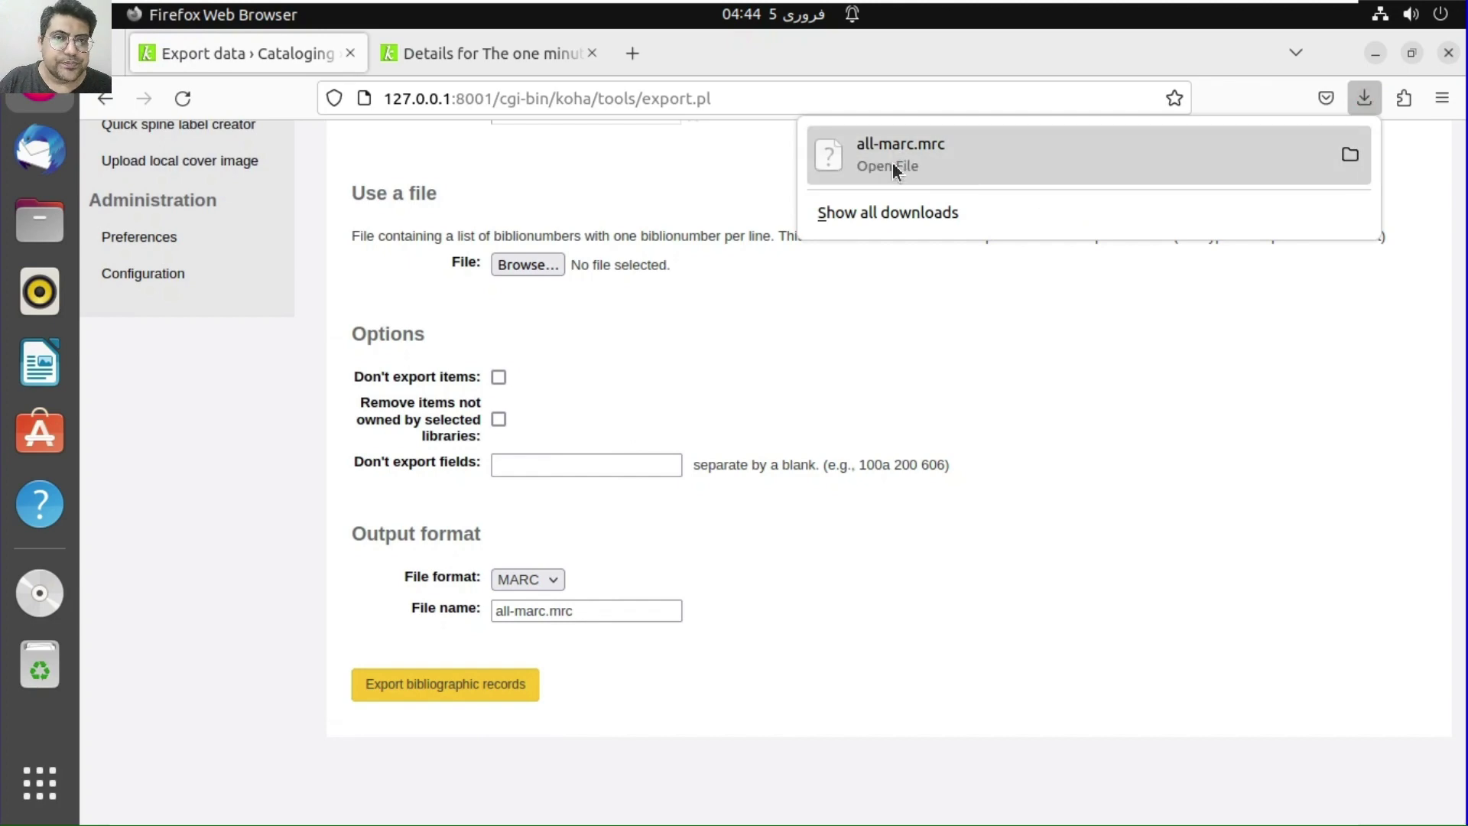
{"action": "scroll", "coordinate": [181, 545], "scroll_direction": "up", "scroll_amount": 1}
{"action": "scroll", "coordinate": [181, 544], "scroll_direction": "up", "scroll_amount": 10}
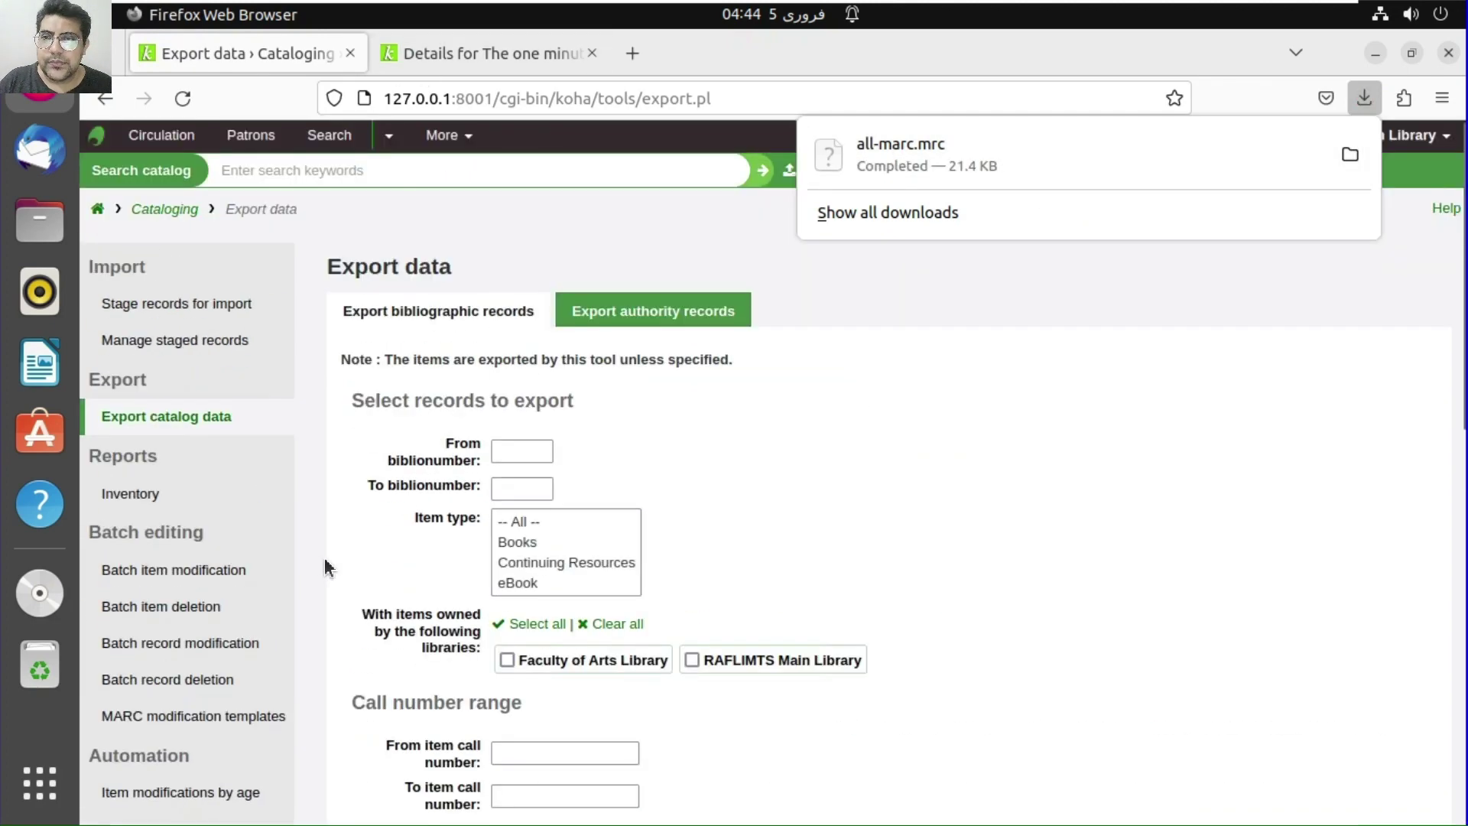
Open batch item modification from Cataloging and look up the item barcodes in the holdings of "The one minute sufi"
{"action": "left_click", "coordinate": [181, 210]}
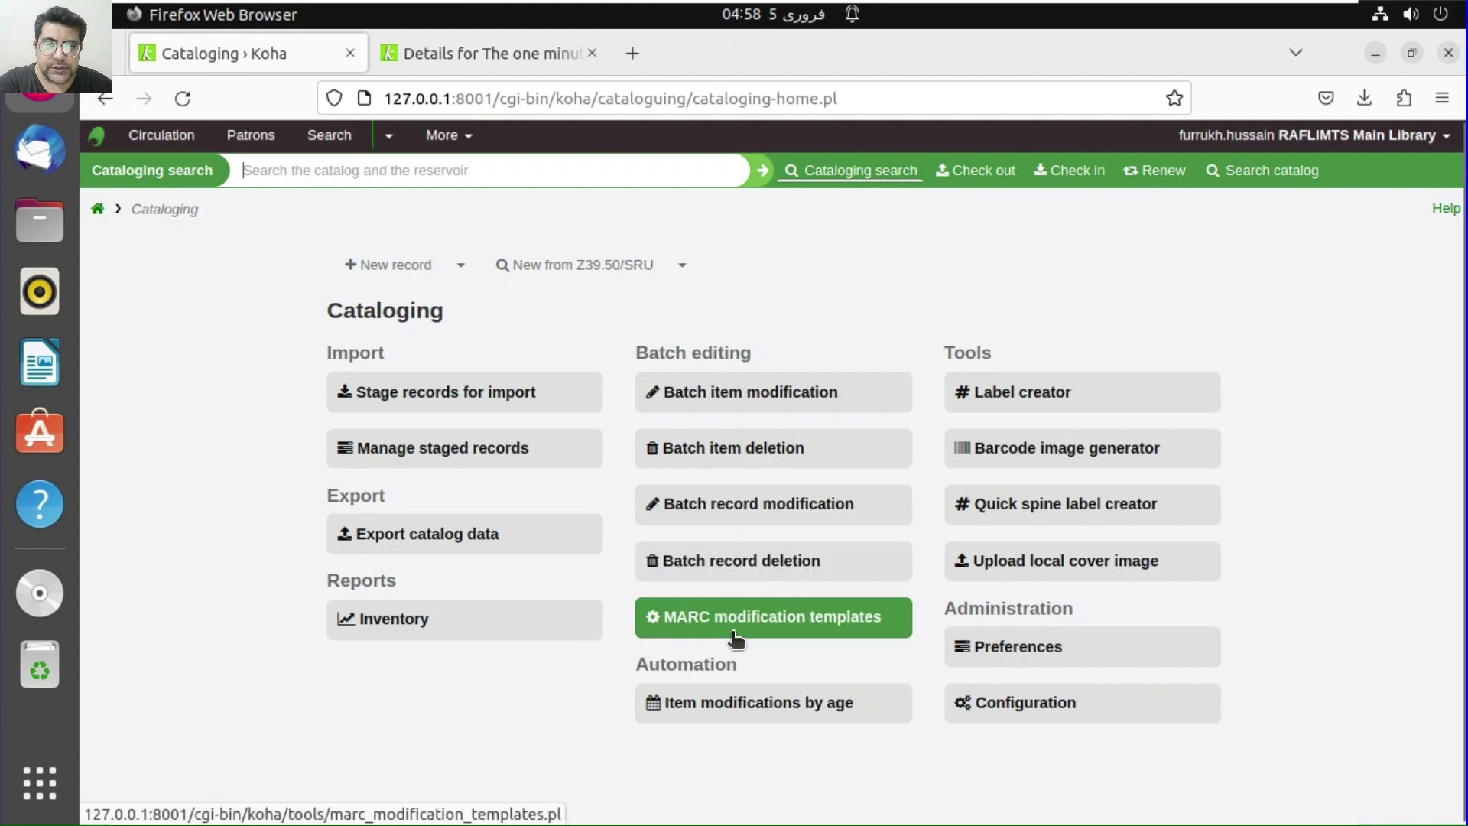
{"action": "left_click", "coordinate": [740, 395]}
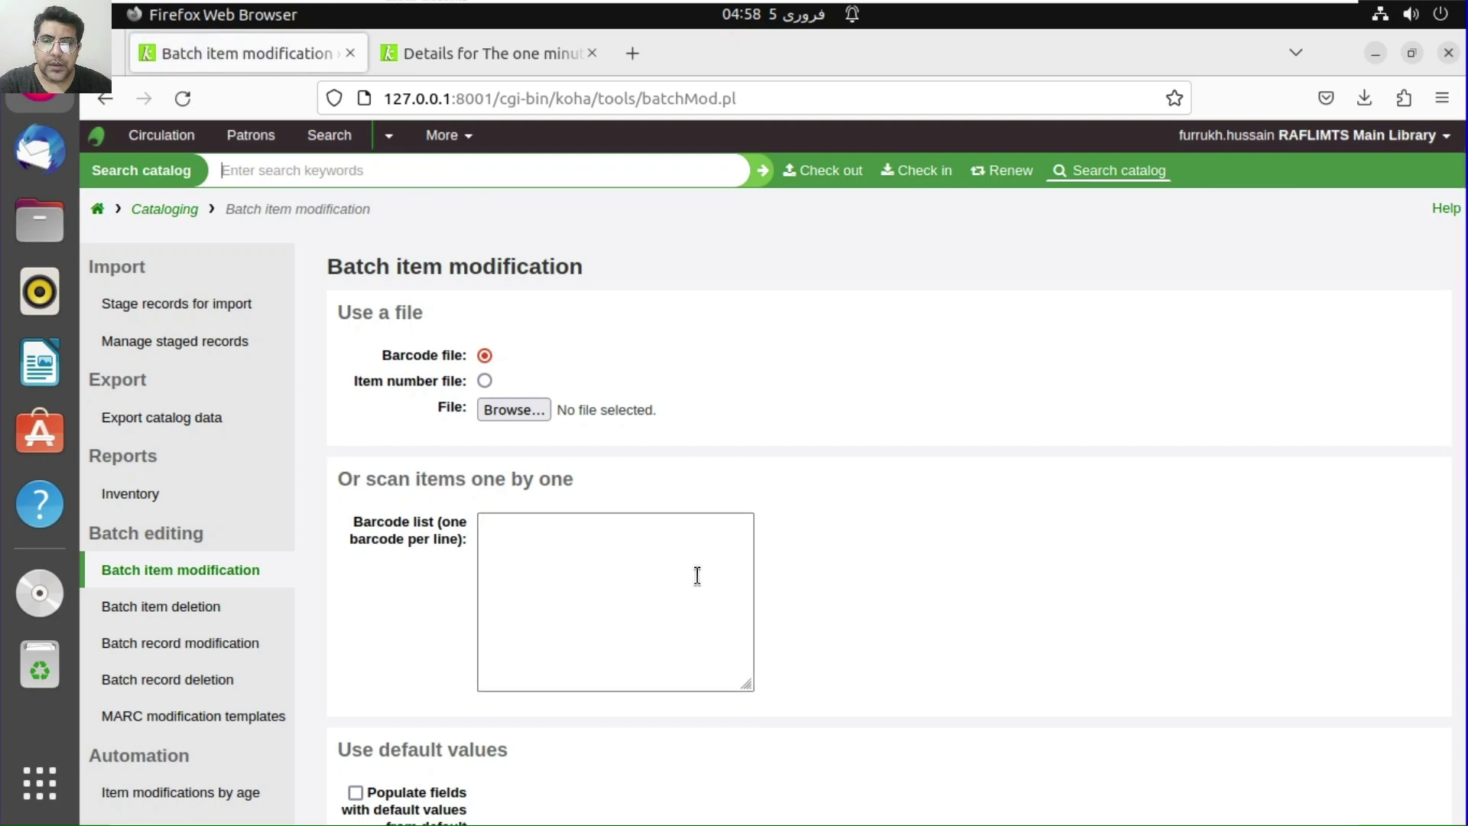
{"action": "left_click", "coordinate": [515, 62]}
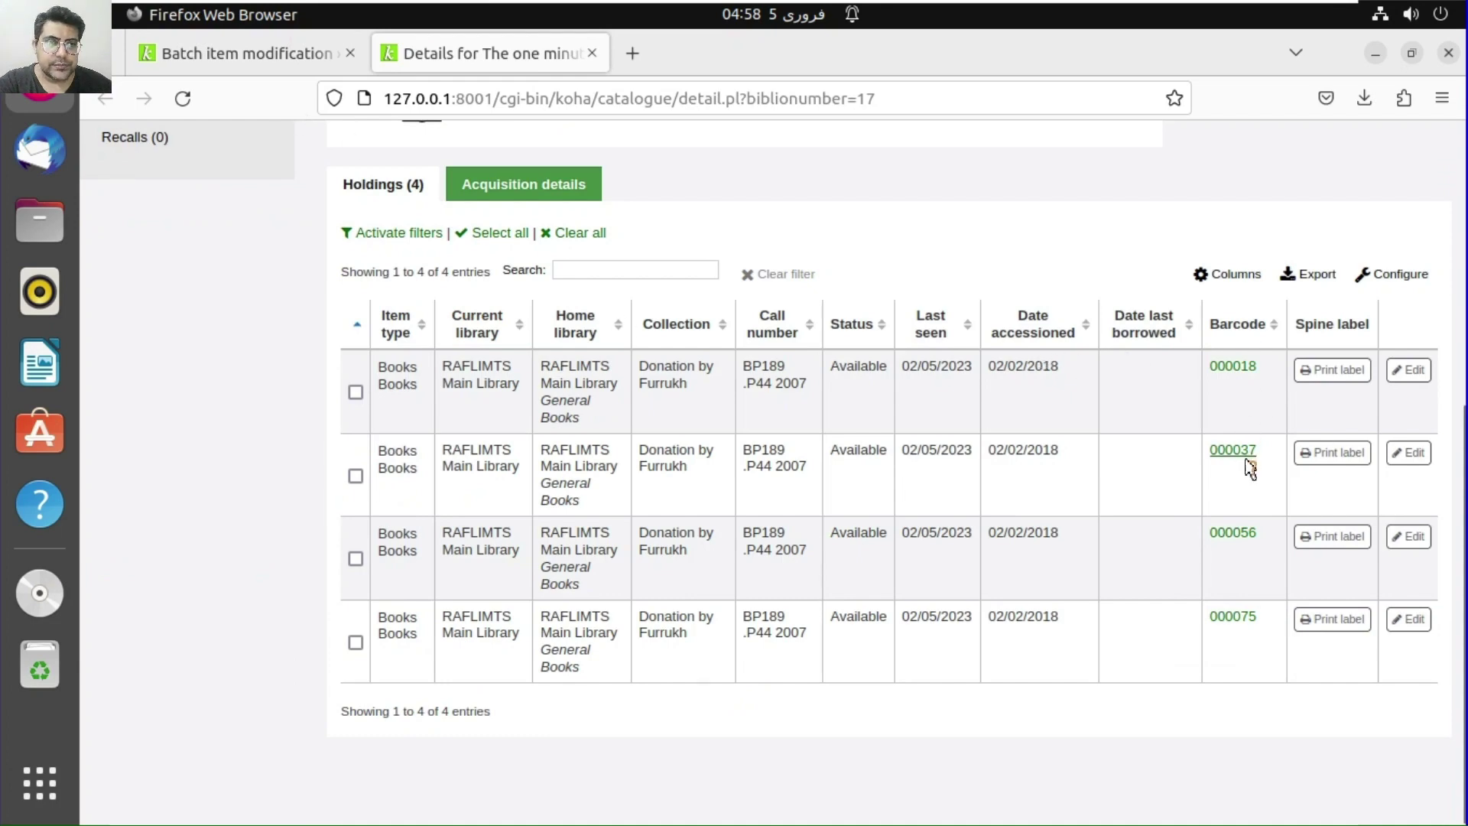
{"action": "left_click", "coordinate": [242, 52]}
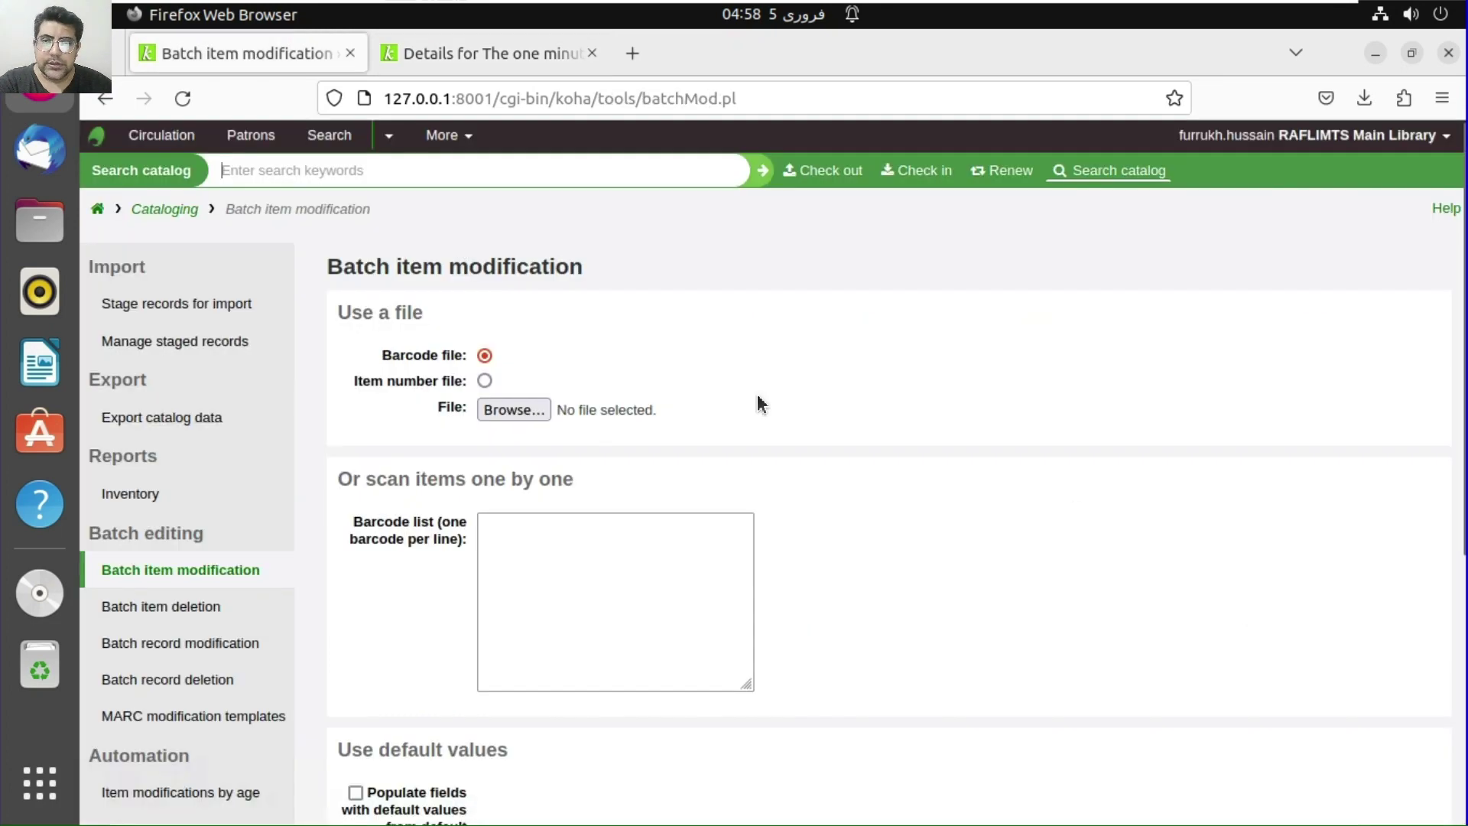
Fill the batch item modification barcode list with four lines of barcode 000018
{"action": "left_click", "coordinate": [657, 567]}
{"action": "type", "text": "000018"}
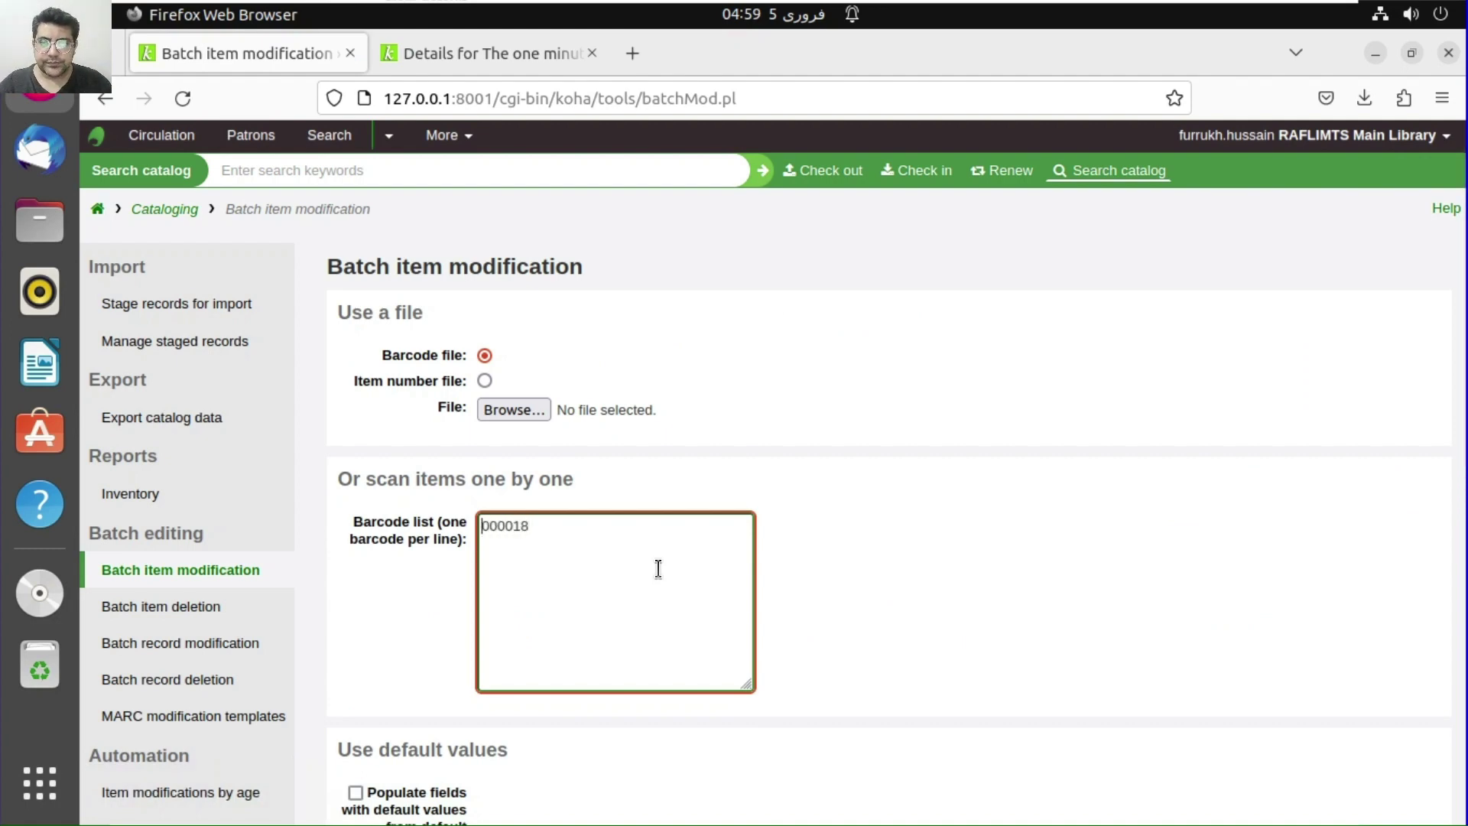
{"action": "key", "text": "ctrl+a"}
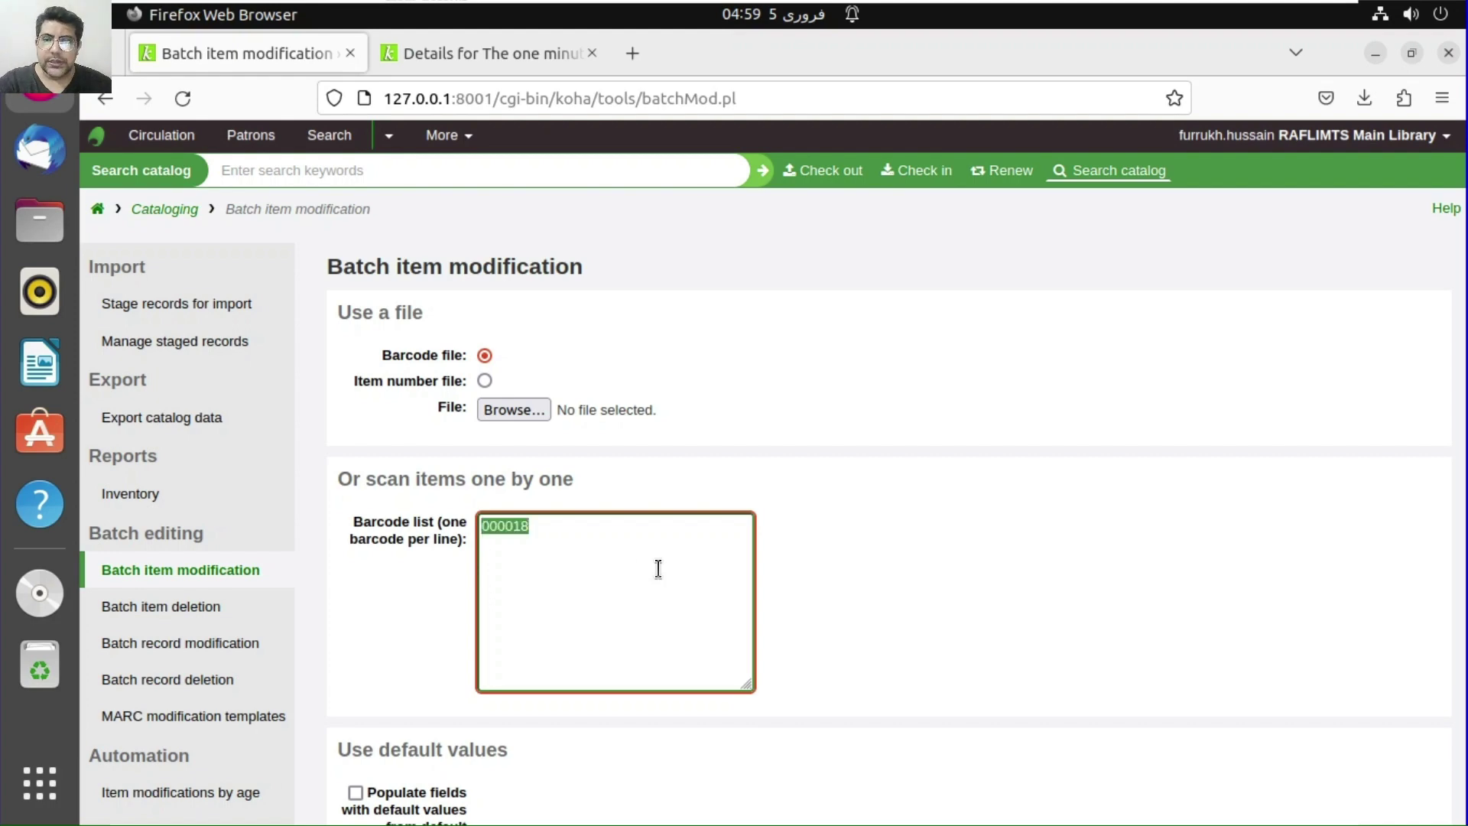
{"action": "right_click", "coordinate": [527, 527]}
{"action": "left_click", "coordinate": [582, 314]}
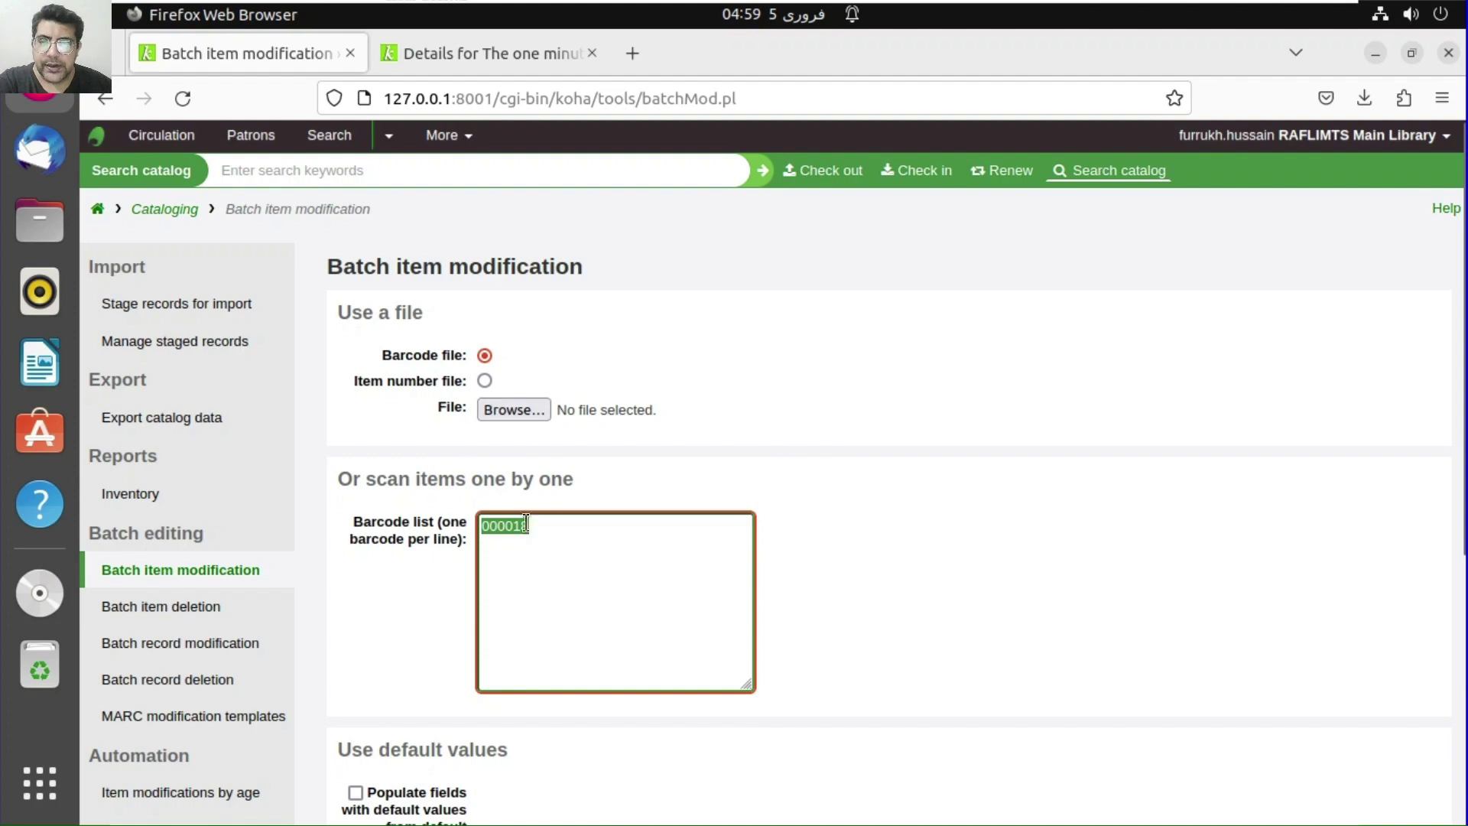
{"action": "left_click", "coordinate": [534, 557]}
{"action": "right_click", "coordinate": [522, 545]}
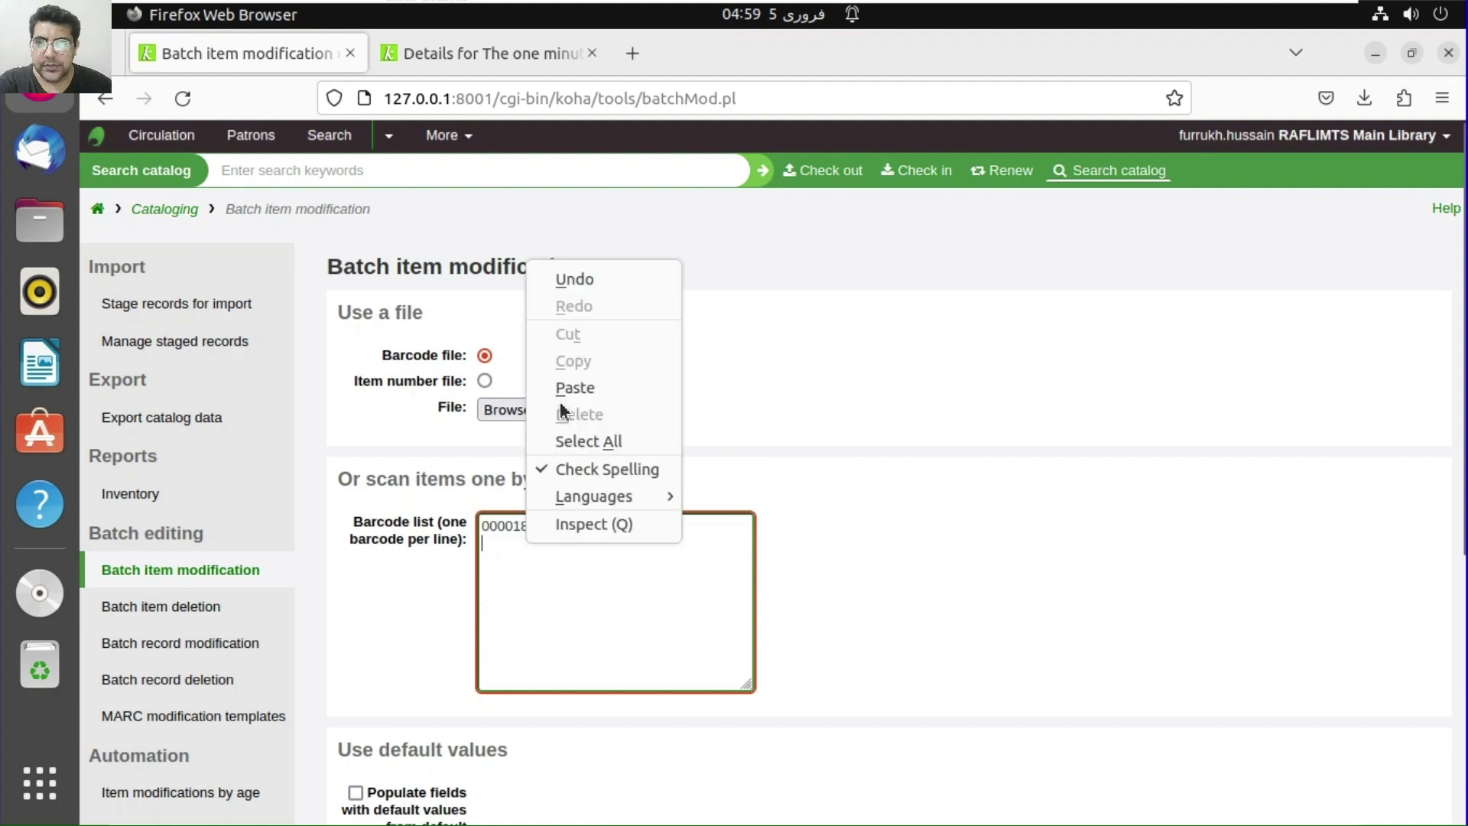
{"action": "left_click", "coordinate": [570, 390]}
{"action": "right_click", "coordinate": [511, 565]}
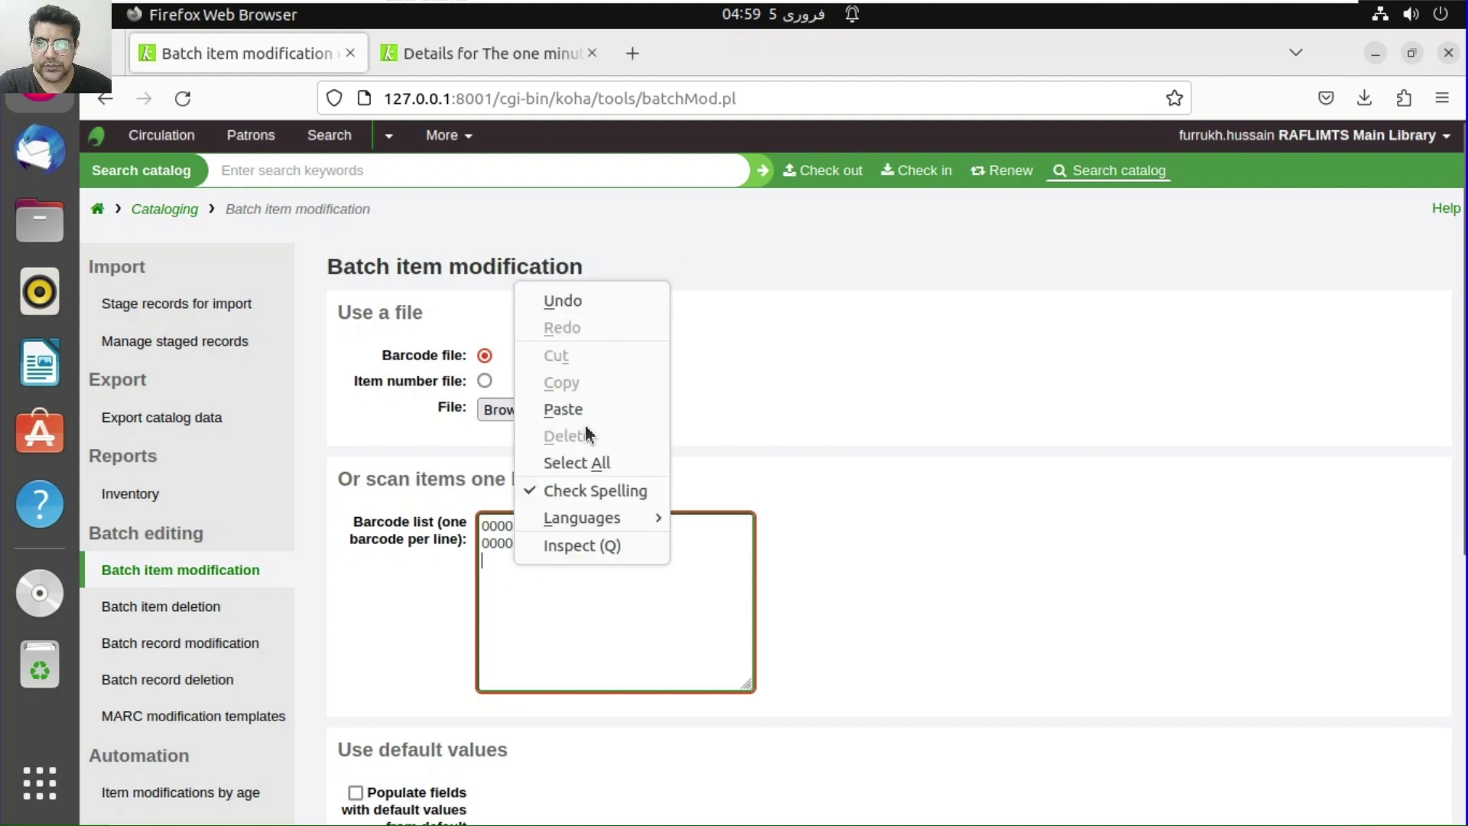
{"action": "left_click", "coordinate": [533, 498]}
{"action": "key", "text": "ctrl+v"}
{"action": "right_click", "coordinate": [605, 574]}
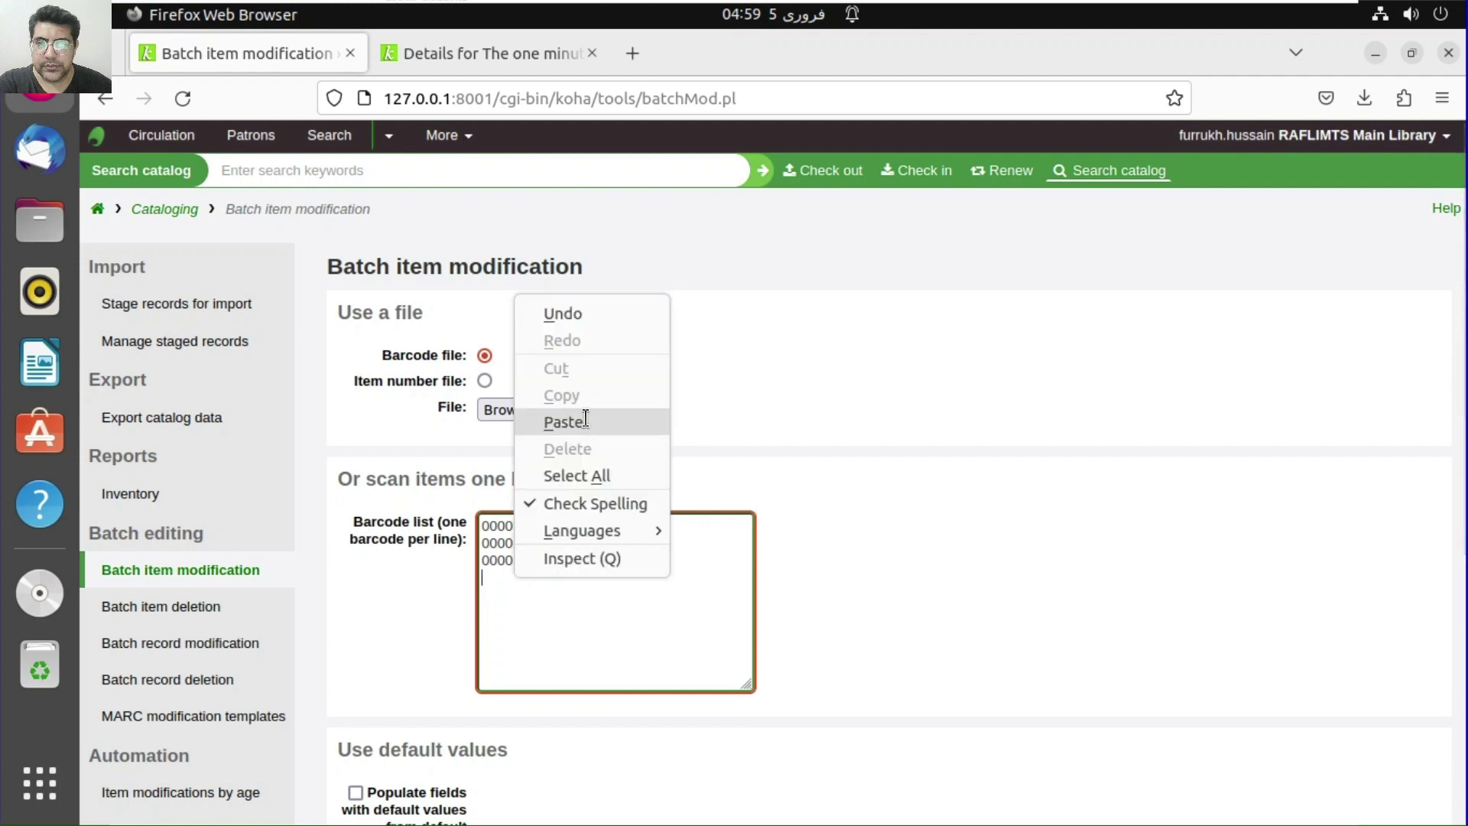
{"action": "left_click", "coordinate": [612, 423]}
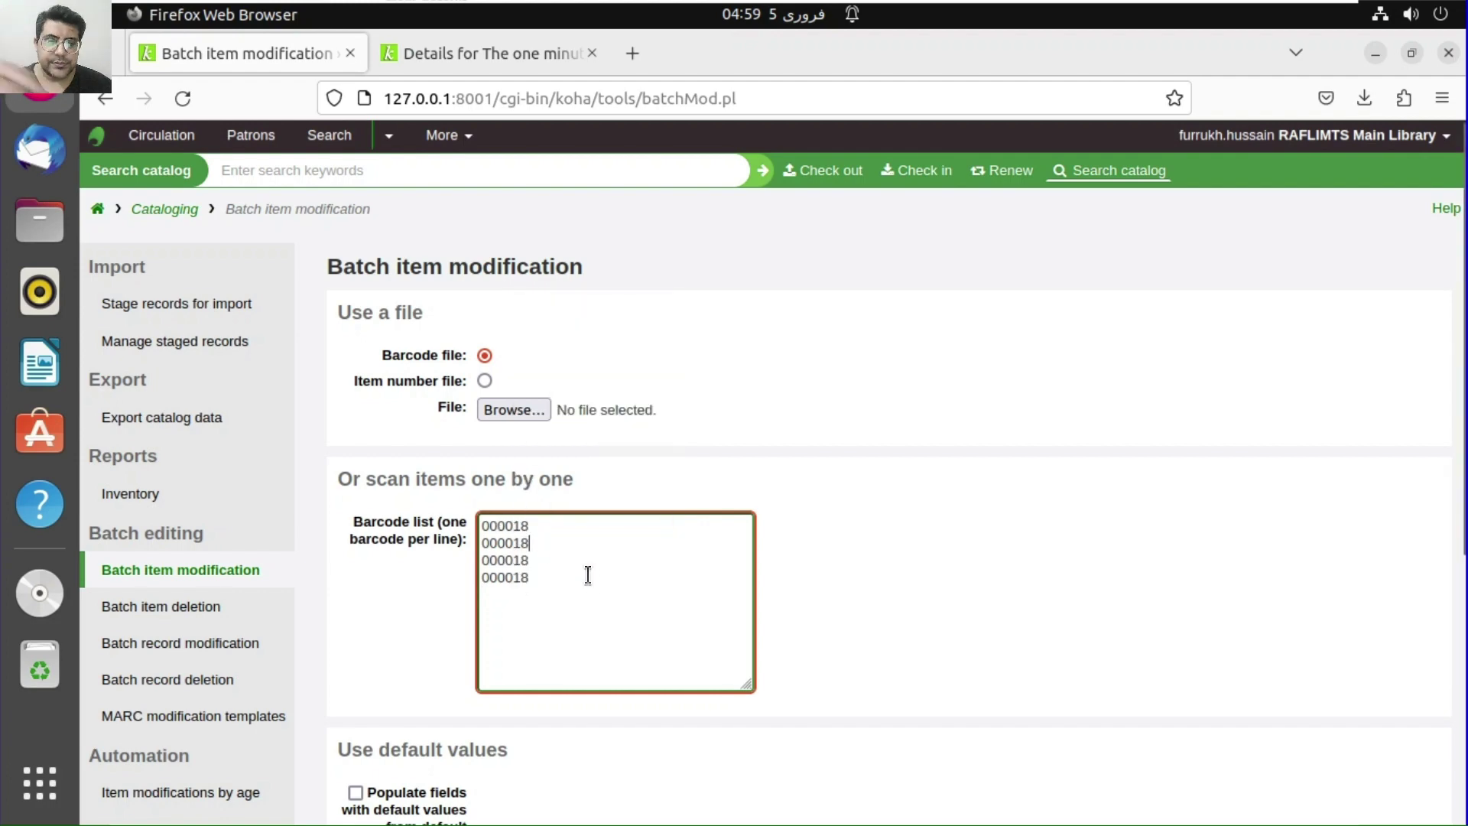
Check the holdings barcodes and change the second, third and fourth lines of the barcode list to 000035, 000056 and 000075
{"action": "left_click", "coordinate": [465, 46]}
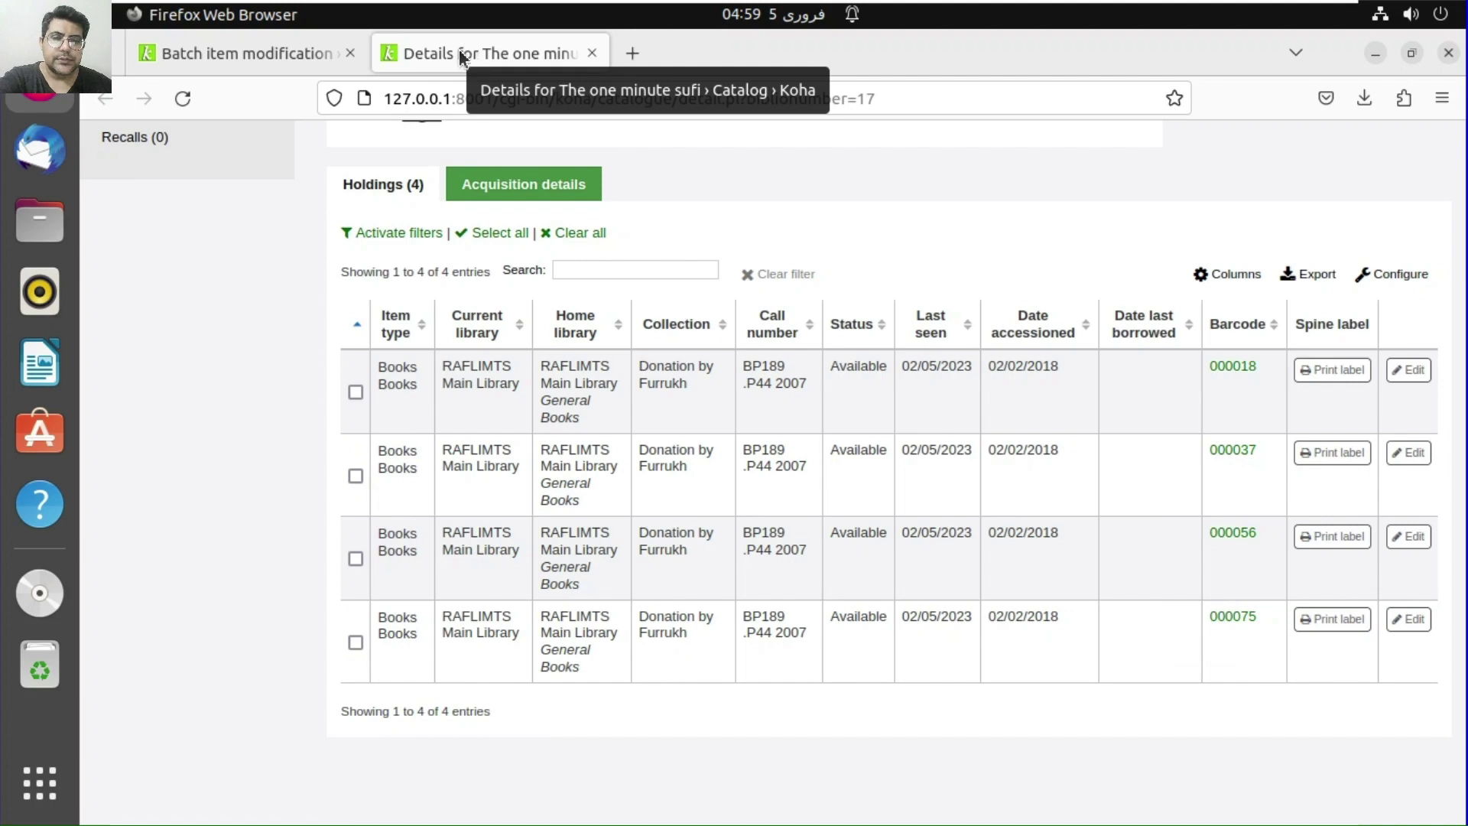
{"action": "left_click", "coordinate": [295, 55]}
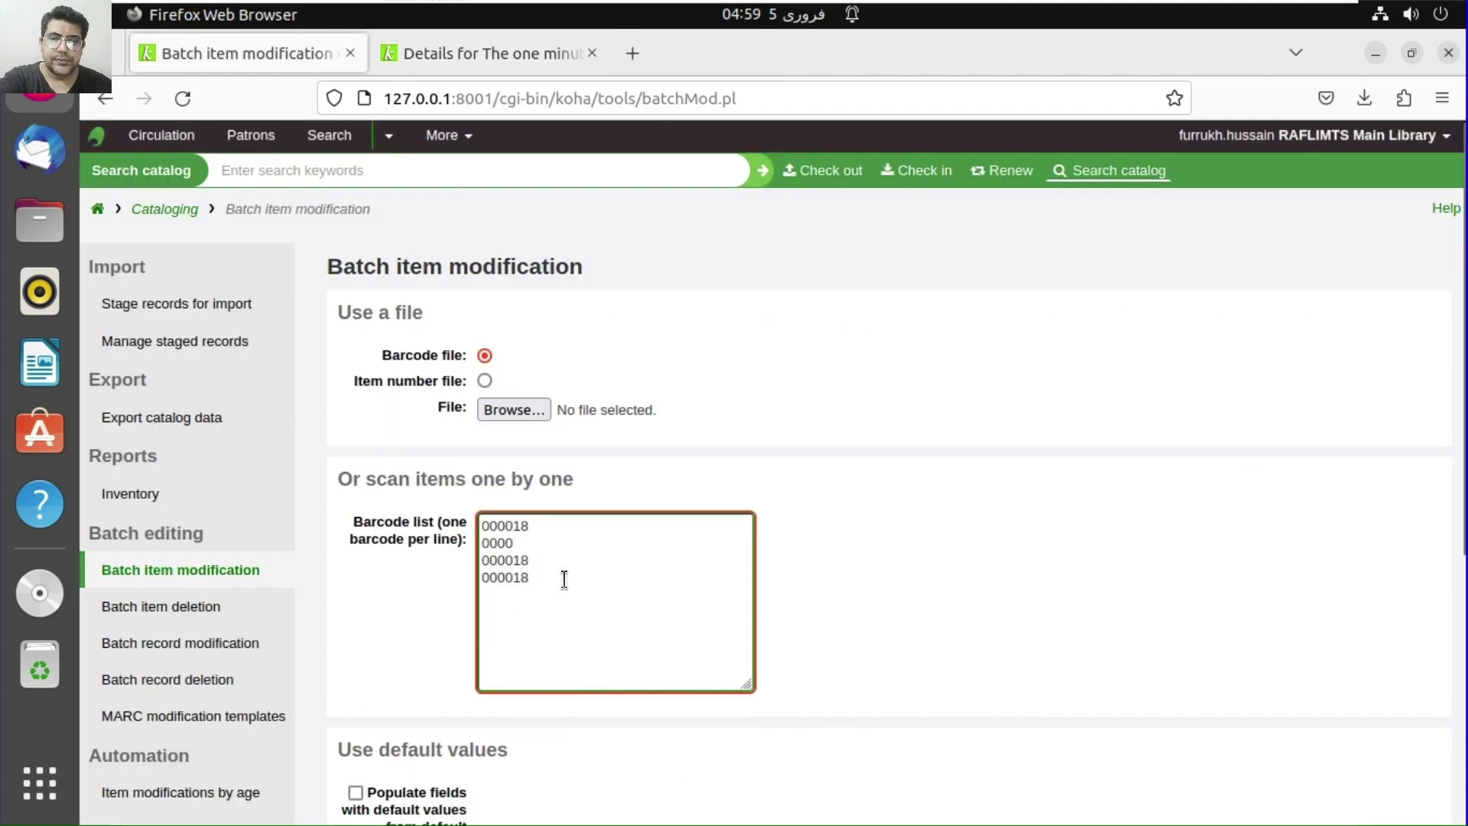
{"action": "key", "text": "BackSpace"}
{"action": "key", "text": "BackSpace"}
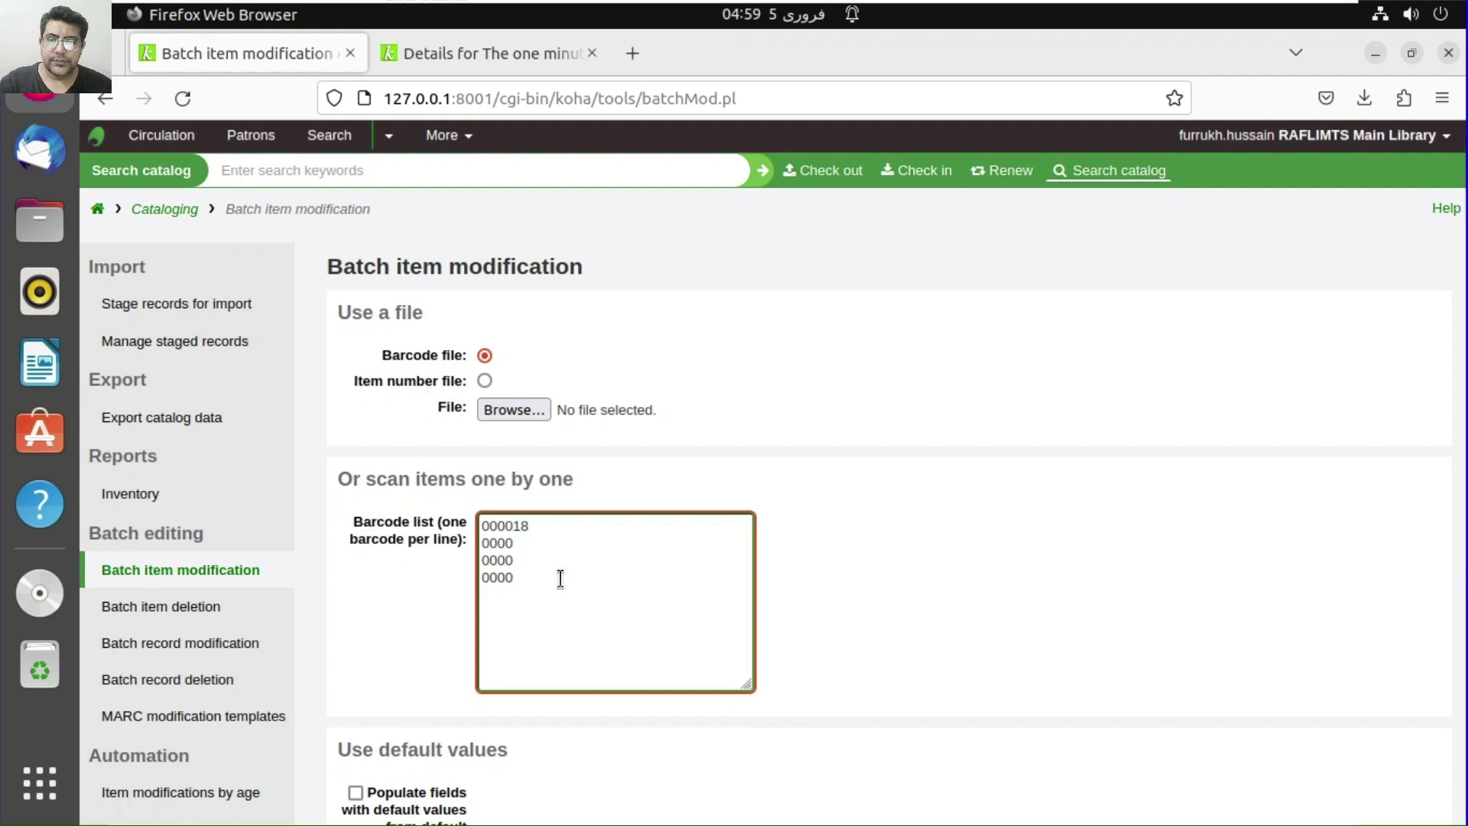
{"action": "left_click", "coordinate": [544, 554]}
{"action": "type", "text": "56"}
{"action": "left_click", "coordinate": [533, 543]}
{"action": "type", "text": "35"}
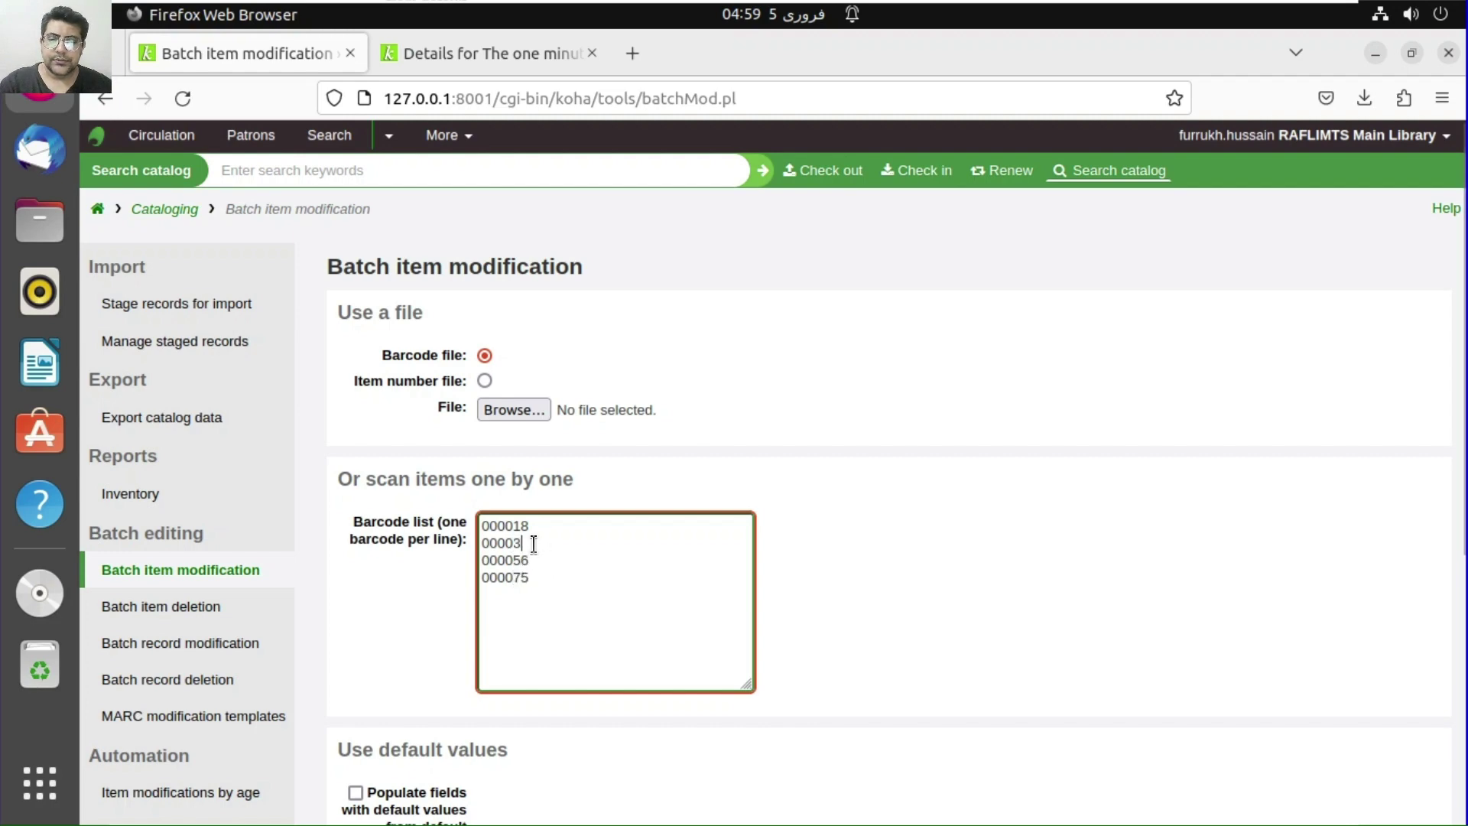
Correct the second barcode to 000037 against the record's holdings and submit the barcode list
{"action": "left_click", "coordinate": [517, 58]}
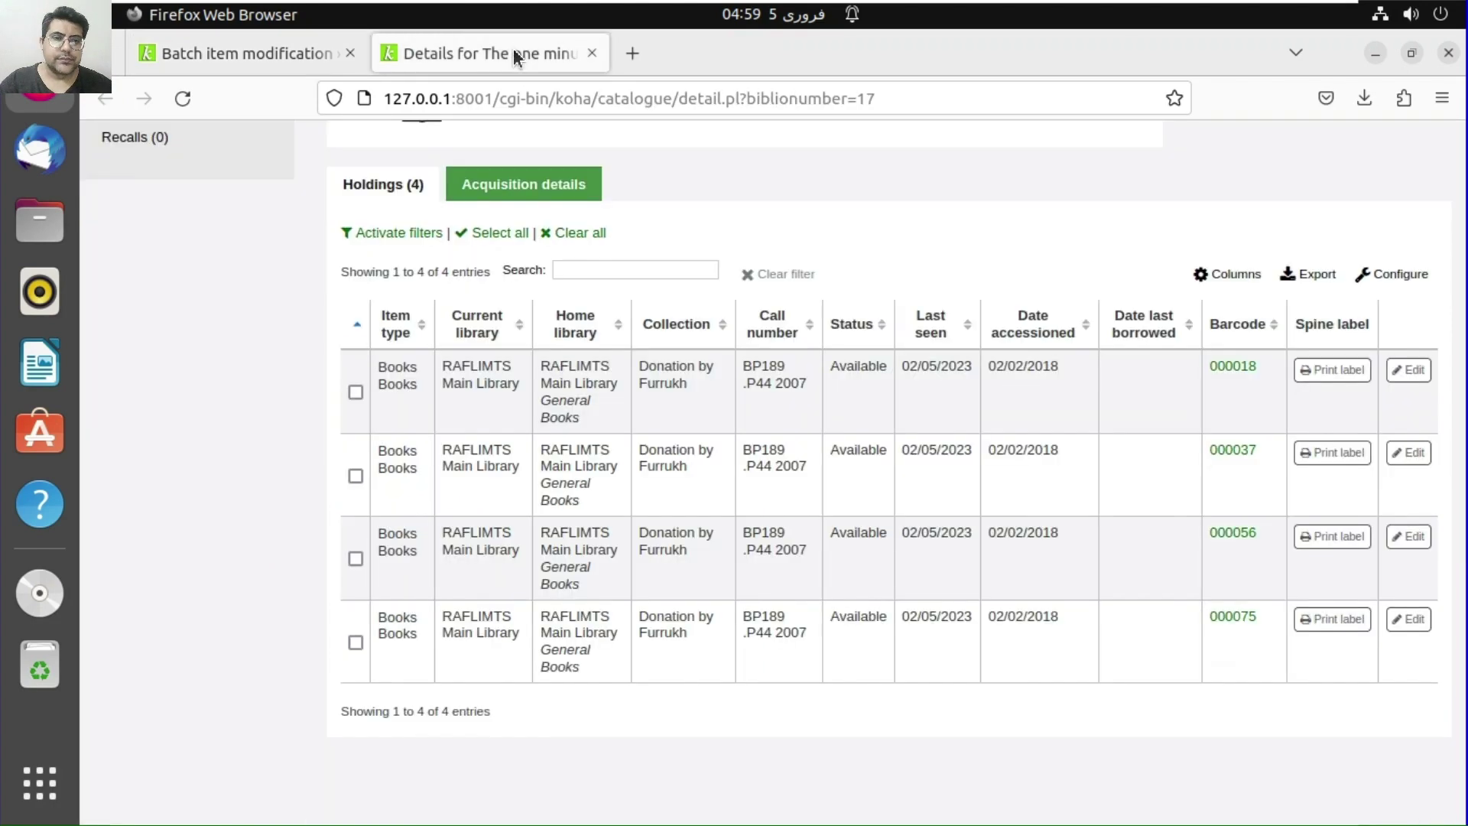
{"action": "left_click", "coordinate": [290, 55]}
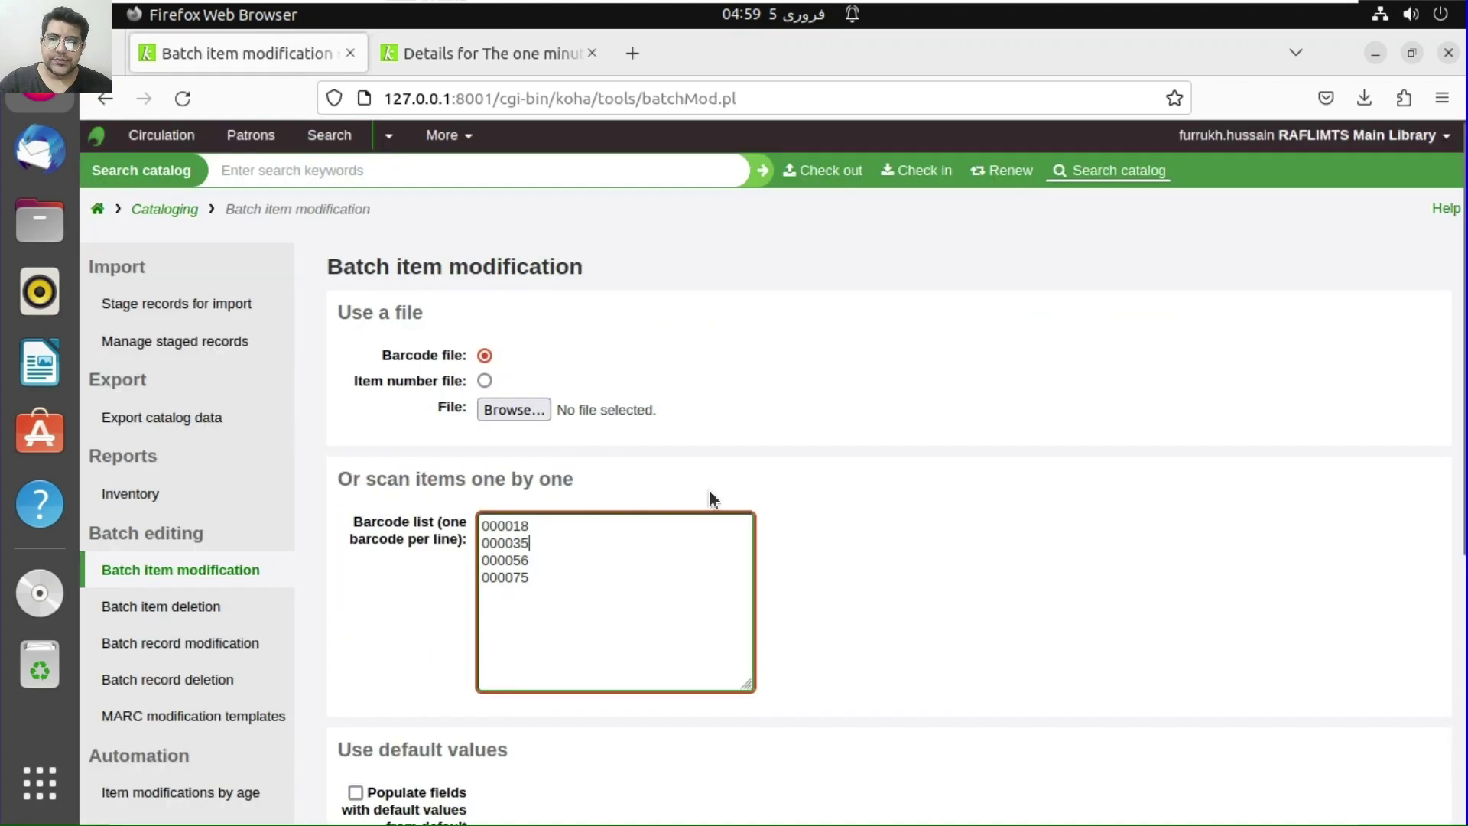
{"action": "key", "text": "BackSpace"}
{"action": "type", "text": "7"}
{"action": "left_click", "coordinate": [457, 67]}
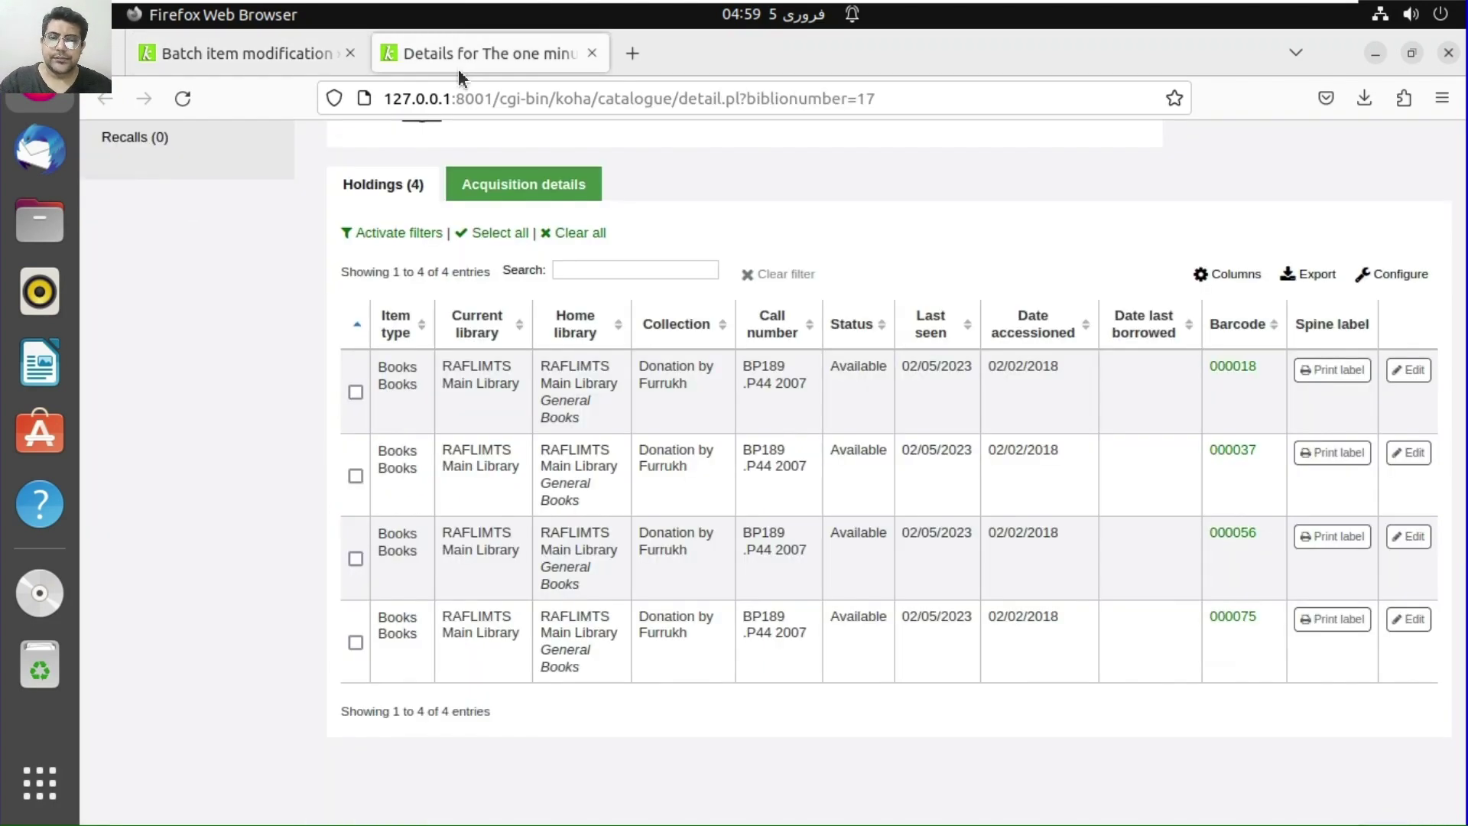
{"action": "left_click", "coordinate": [240, 51]}
{"action": "scroll", "coordinate": [635, 597], "scroll_direction": "down", "scroll_amount": 3}
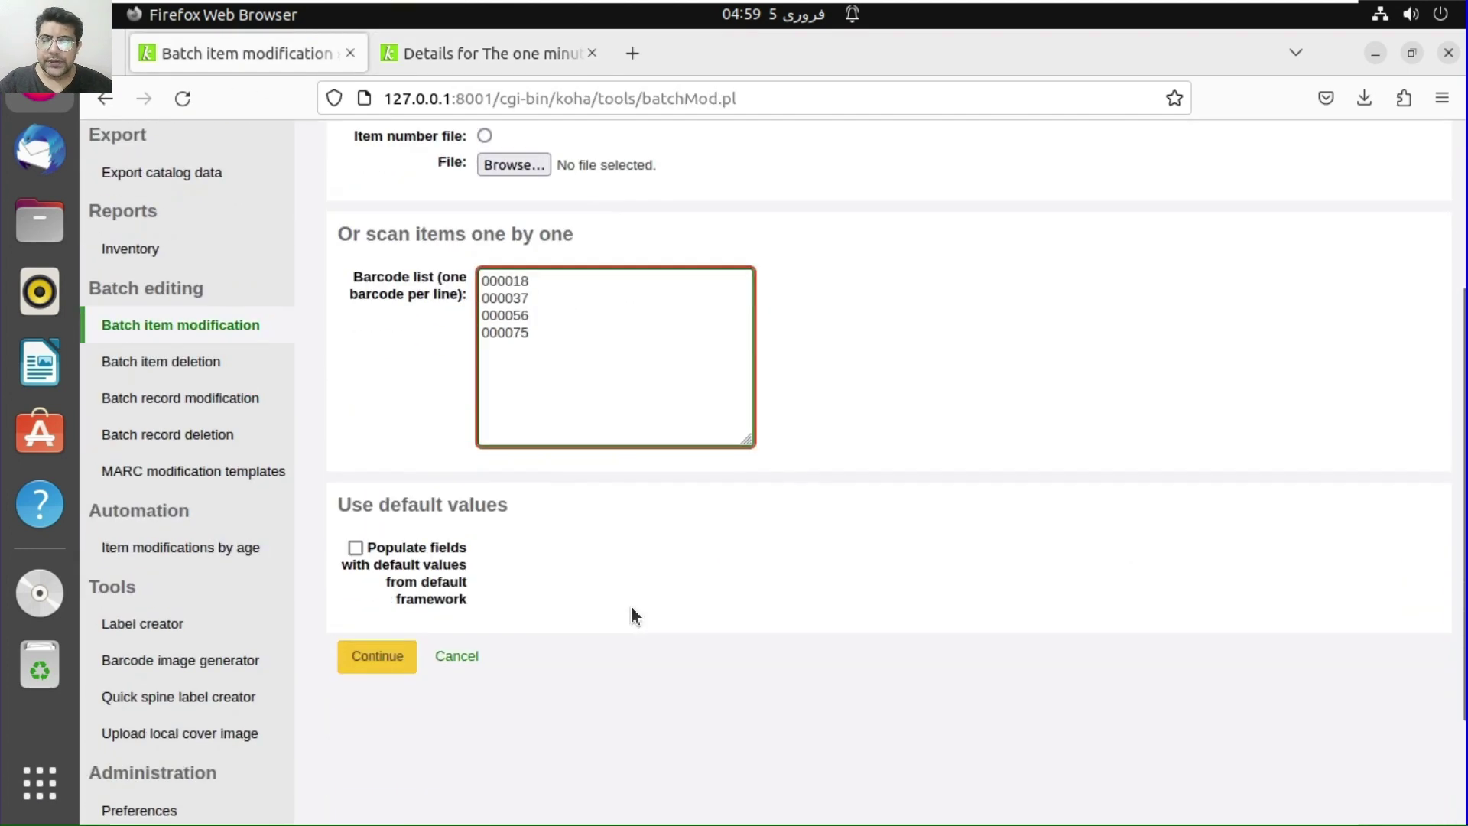
{"action": "left_click", "coordinate": [413, 672]}
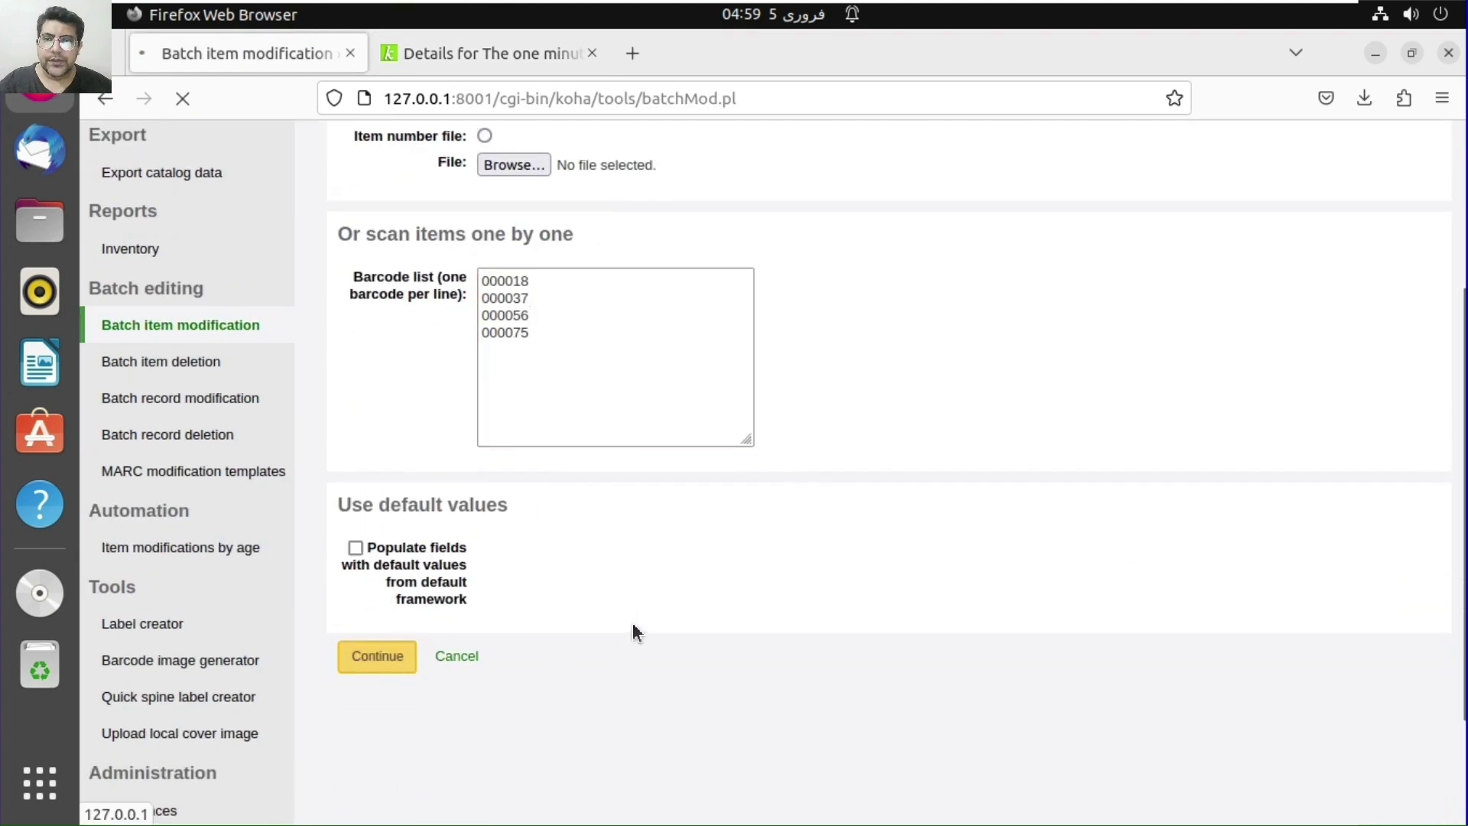
Review the details of "The one minute sufi", the selected items and the editable item fields for batch modification
{"action": "left_click", "coordinate": [520, 58]}
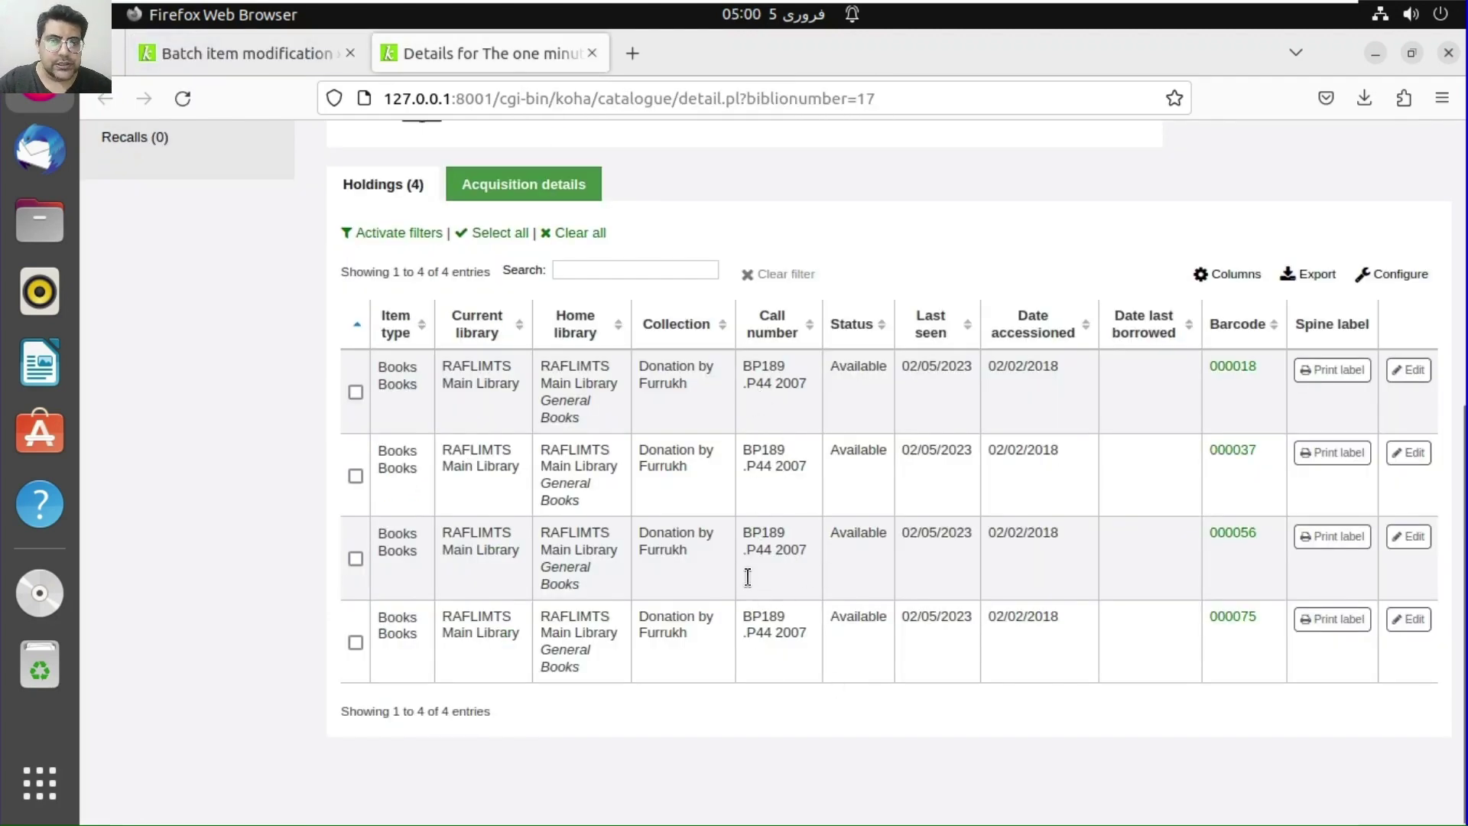
{"action": "scroll", "coordinate": [813, 656], "scroll_direction": "up", "scroll_amount": 6}
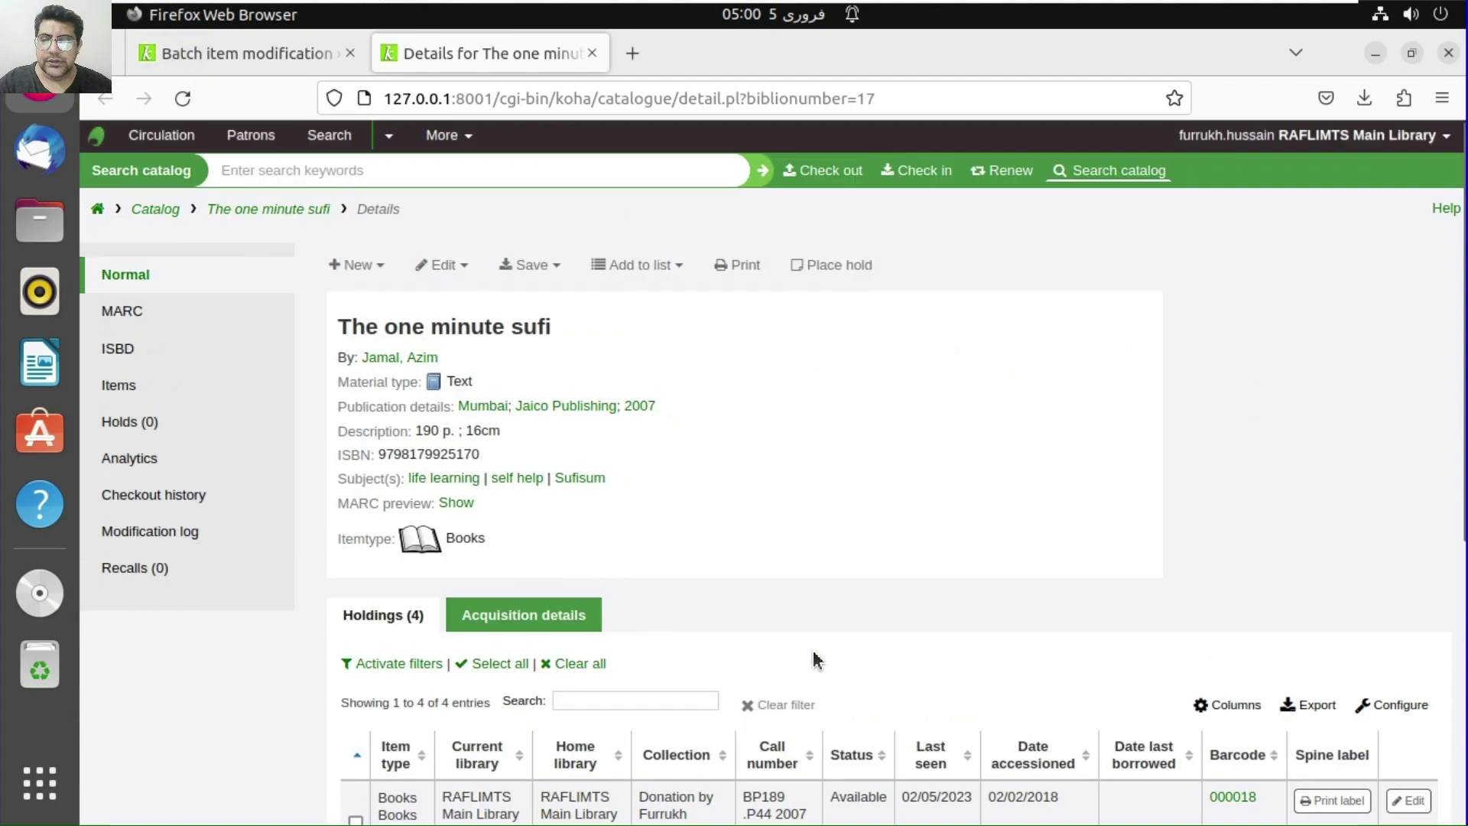
{"action": "left_click", "coordinate": [316, 66]}
{"action": "scroll", "coordinate": [851, 649], "scroll_direction": "down", "scroll_amount": 5}
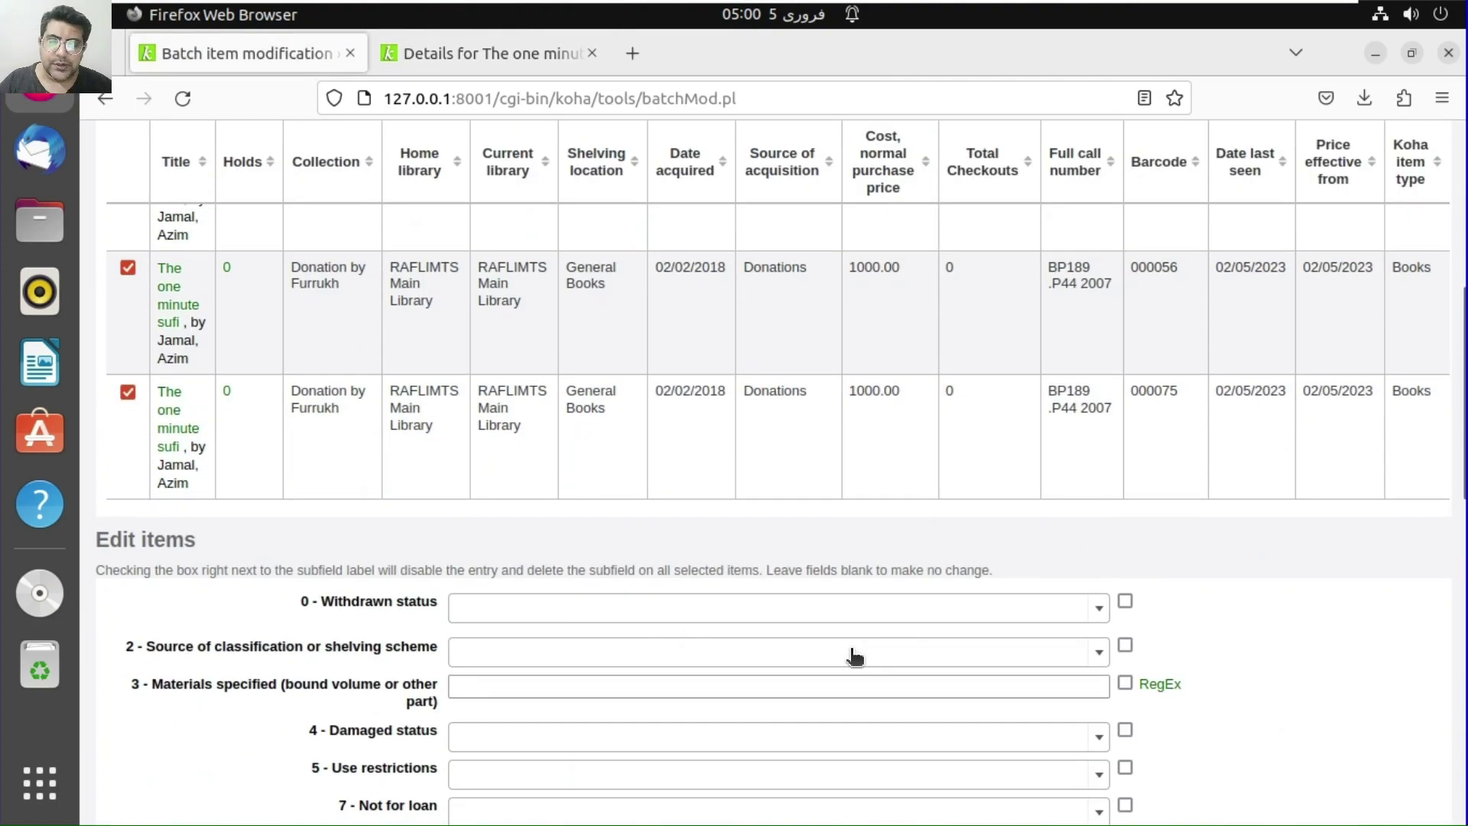
{"action": "scroll", "coordinate": [855, 656], "scroll_direction": "down", "scroll_amount": 5}
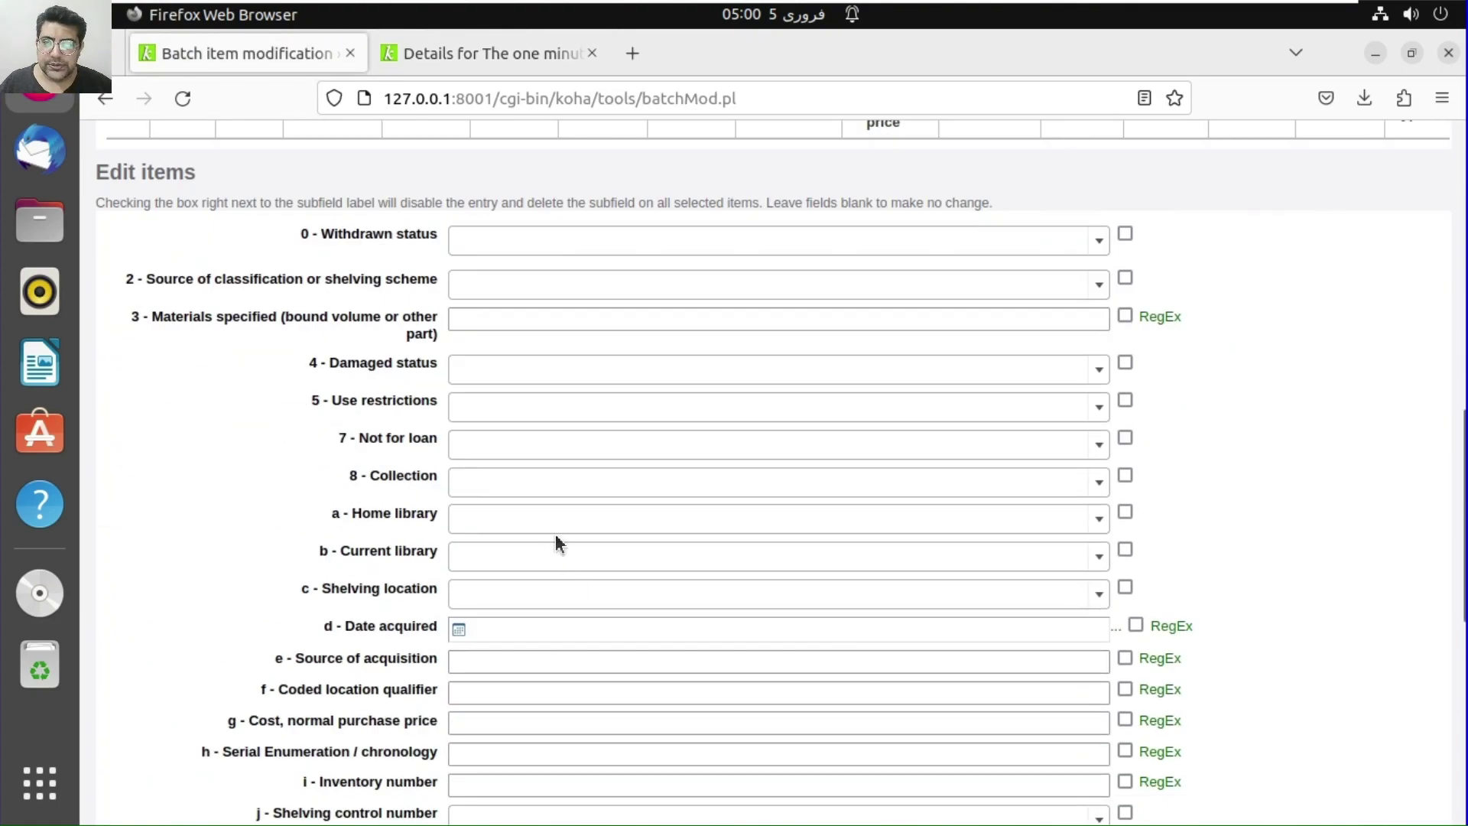
{"action": "scroll", "coordinate": [584, 611], "scroll_direction": "up", "scroll_amount": 8}
{"action": "scroll", "coordinate": [588, 612], "scroll_direction": "down", "scroll_amount": 3}
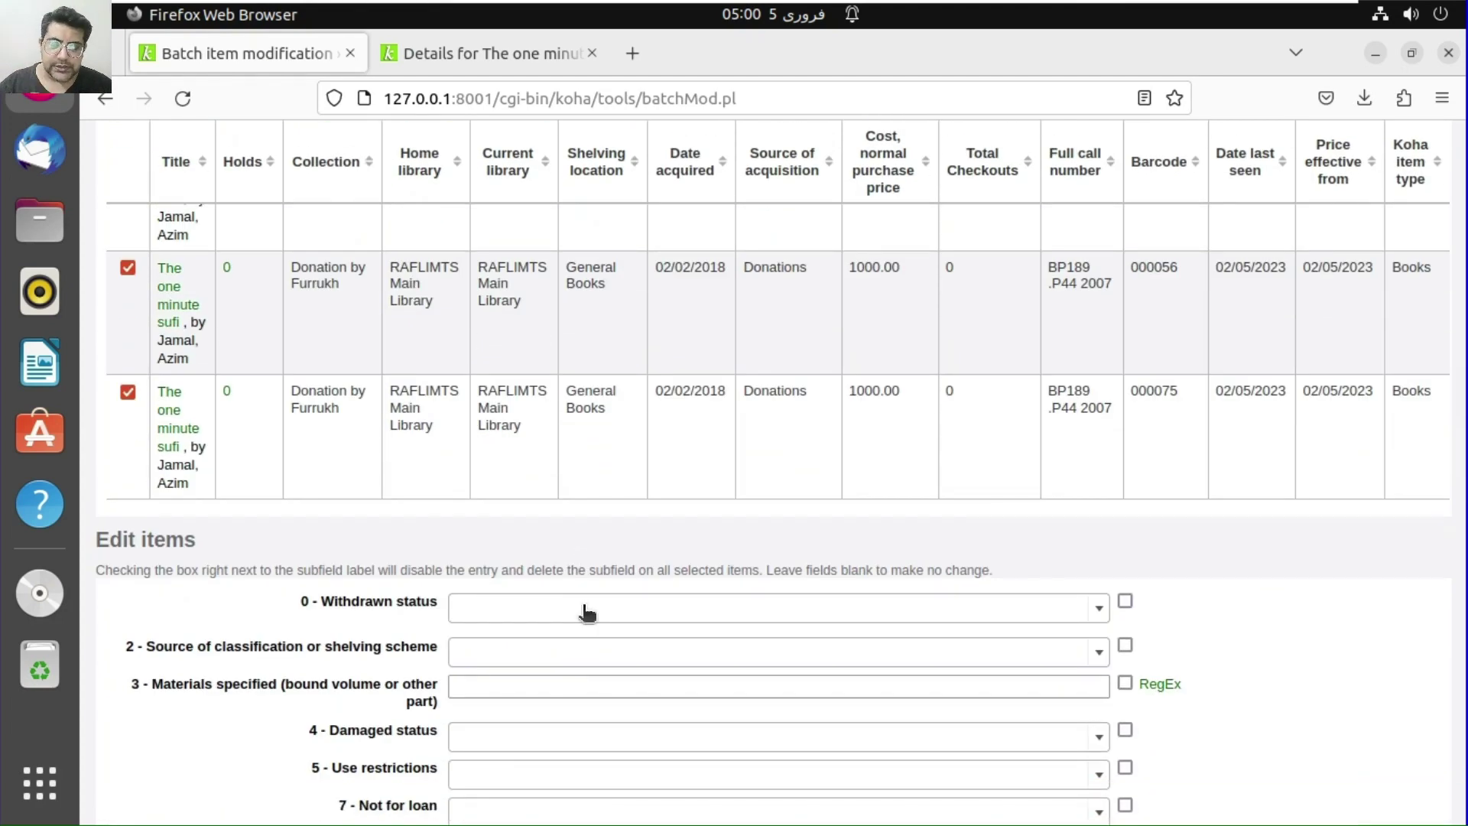
{"action": "scroll", "coordinate": [587, 612], "scroll_direction": "down", "scroll_amount": 7}
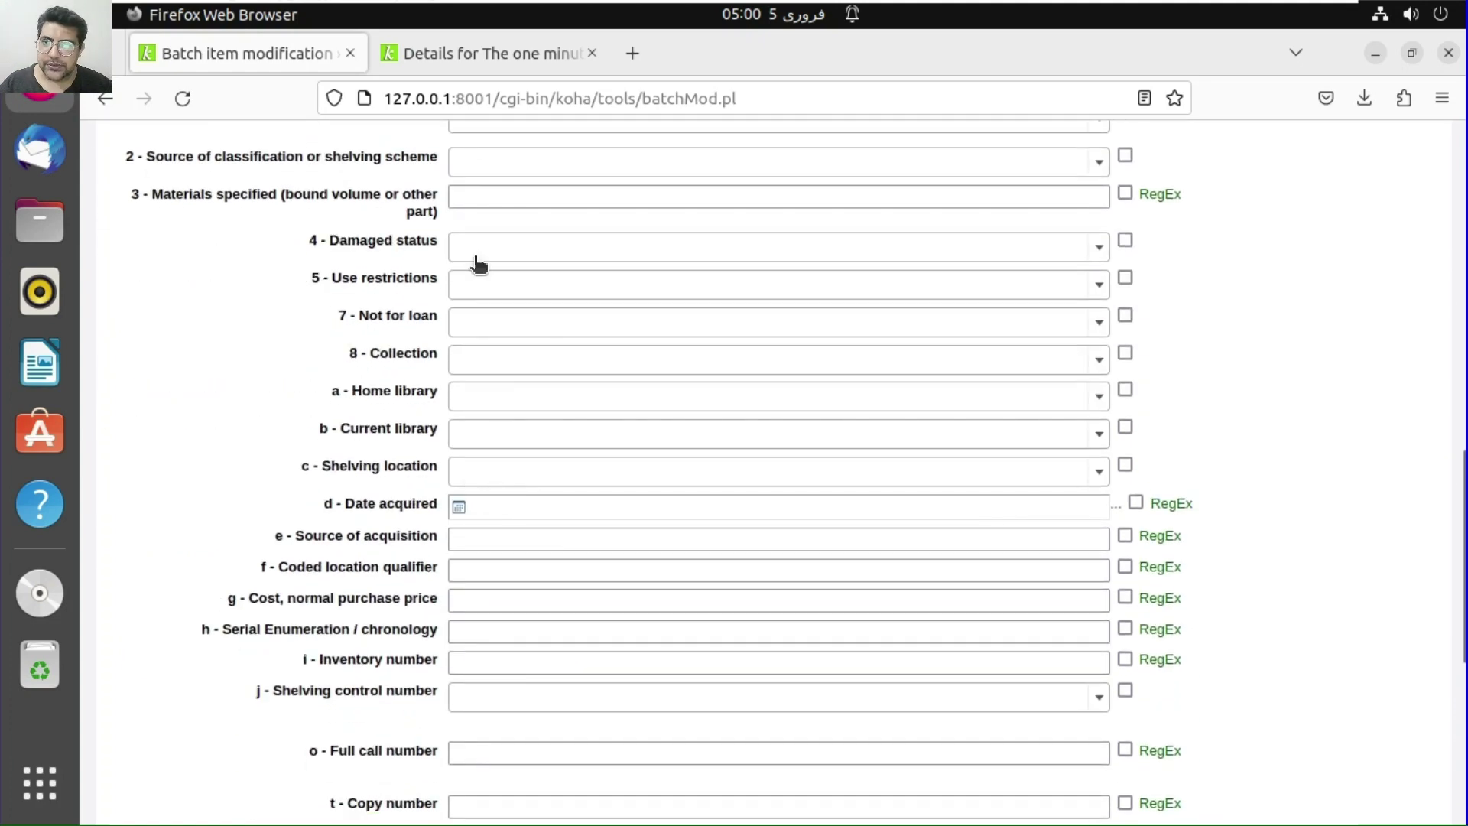
Copy the call number of item 000018 from the holdings of "The one minute sufi" and return to the batch edit form
{"action": "left_click", "coordinate": [476, 61]}
{"action": "scroll", "coordinate": [739, 591], "scroll_direction": "down", "scroll_amount": 4}
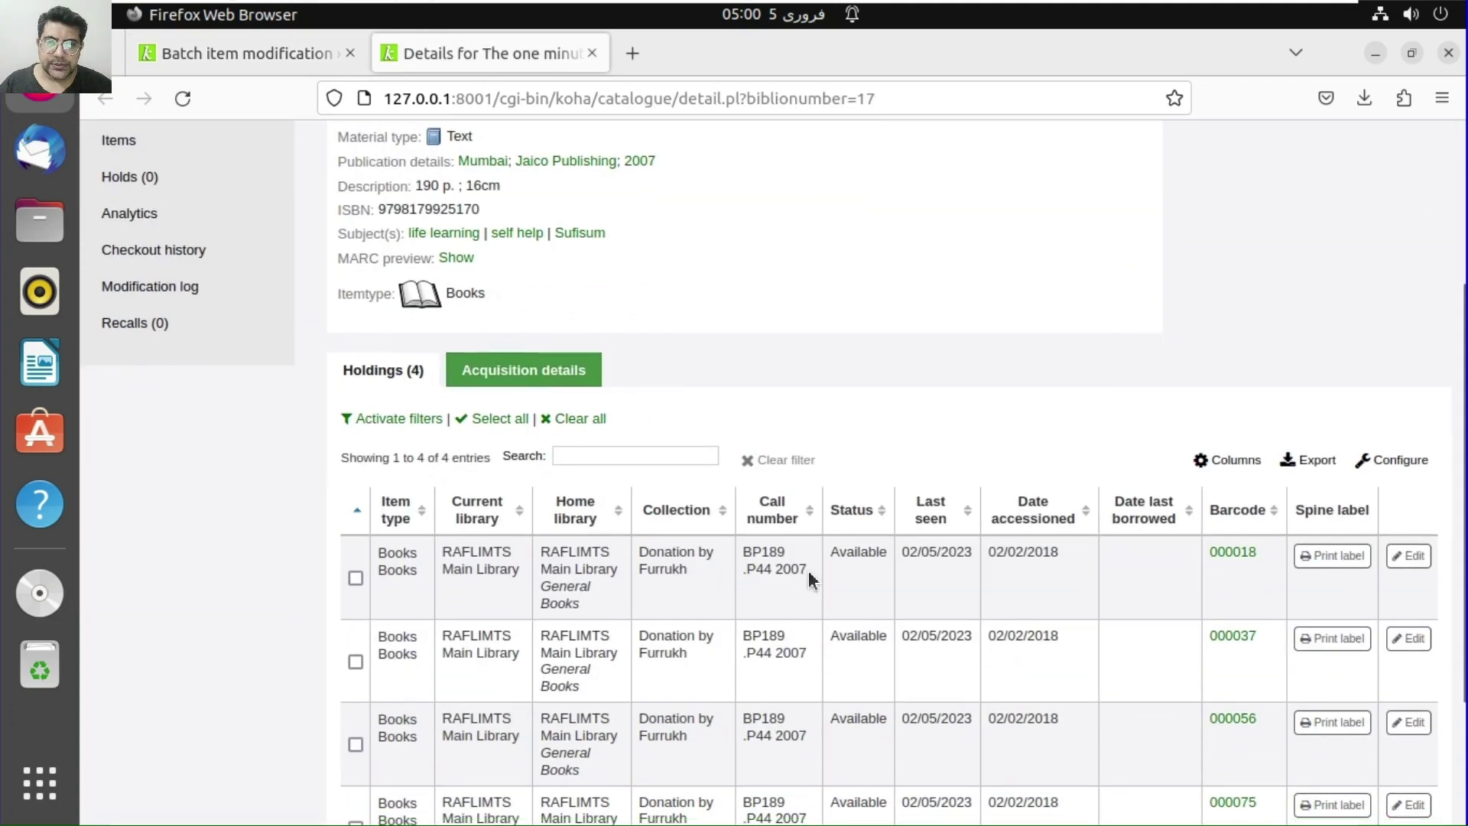
{"action": "right_click", "coordinate": [747, 551]}
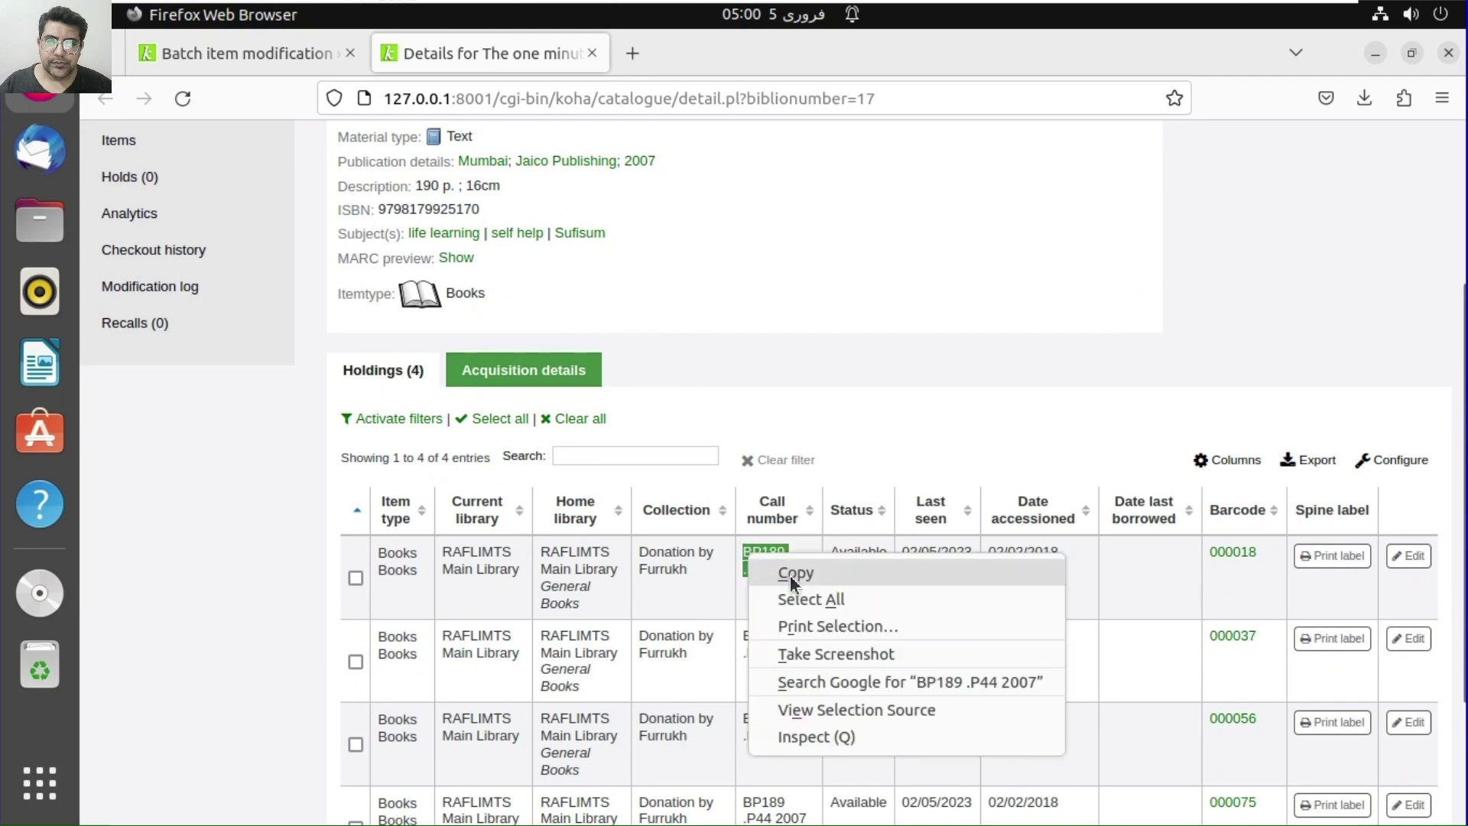
{"action": "left_click", "coordinate": [791, 575]}
{"action": "left_click", "coordinate": [243, 53]}
Paste the copied call number as the full call number, change it to BP189 .P46 2007, and save the batch modification
{"action": "left_click", "coordinate": [493, 474]}
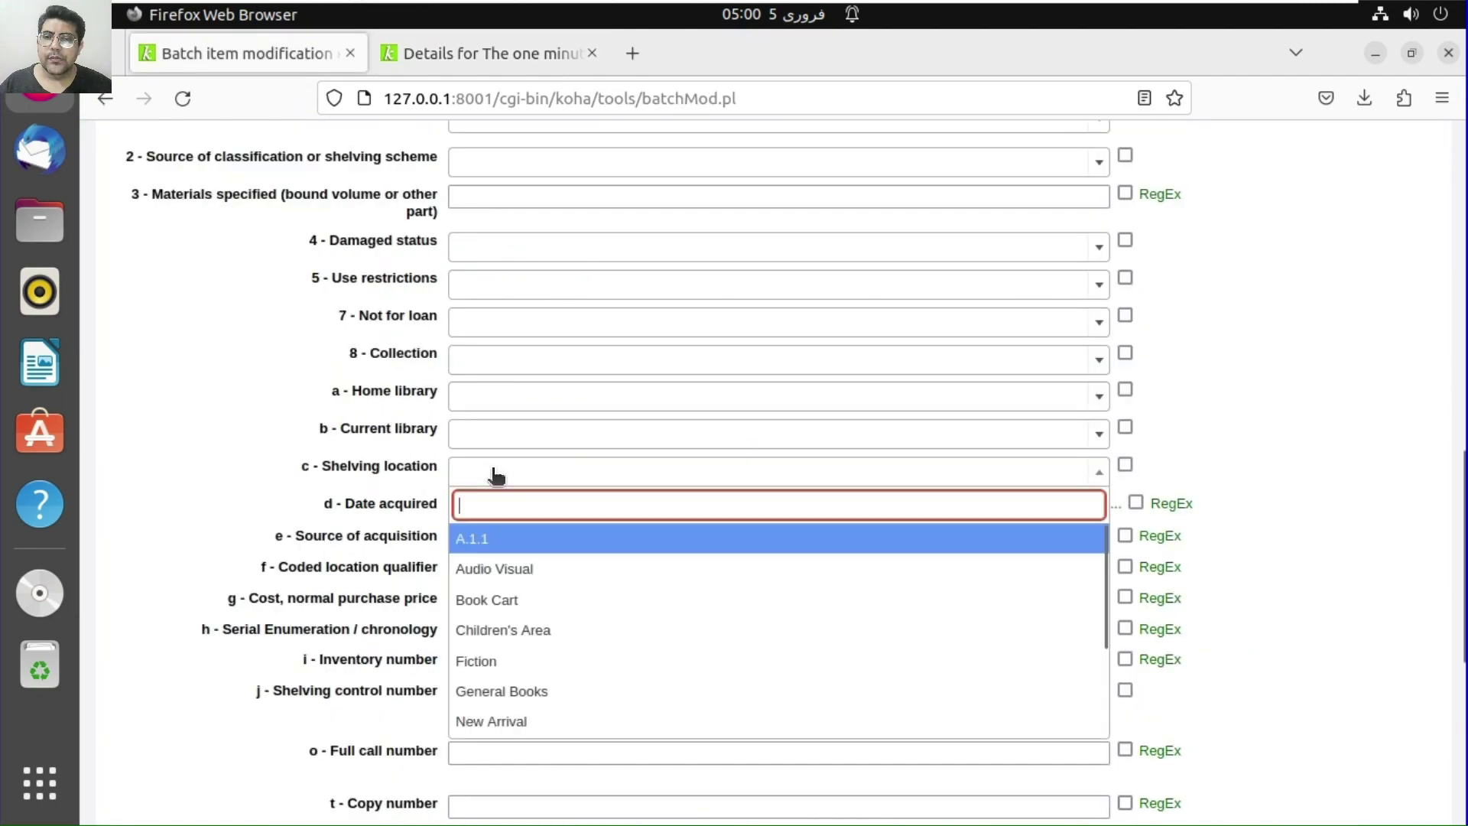
{"action": "left_click", "coordinate": [289, 429]}
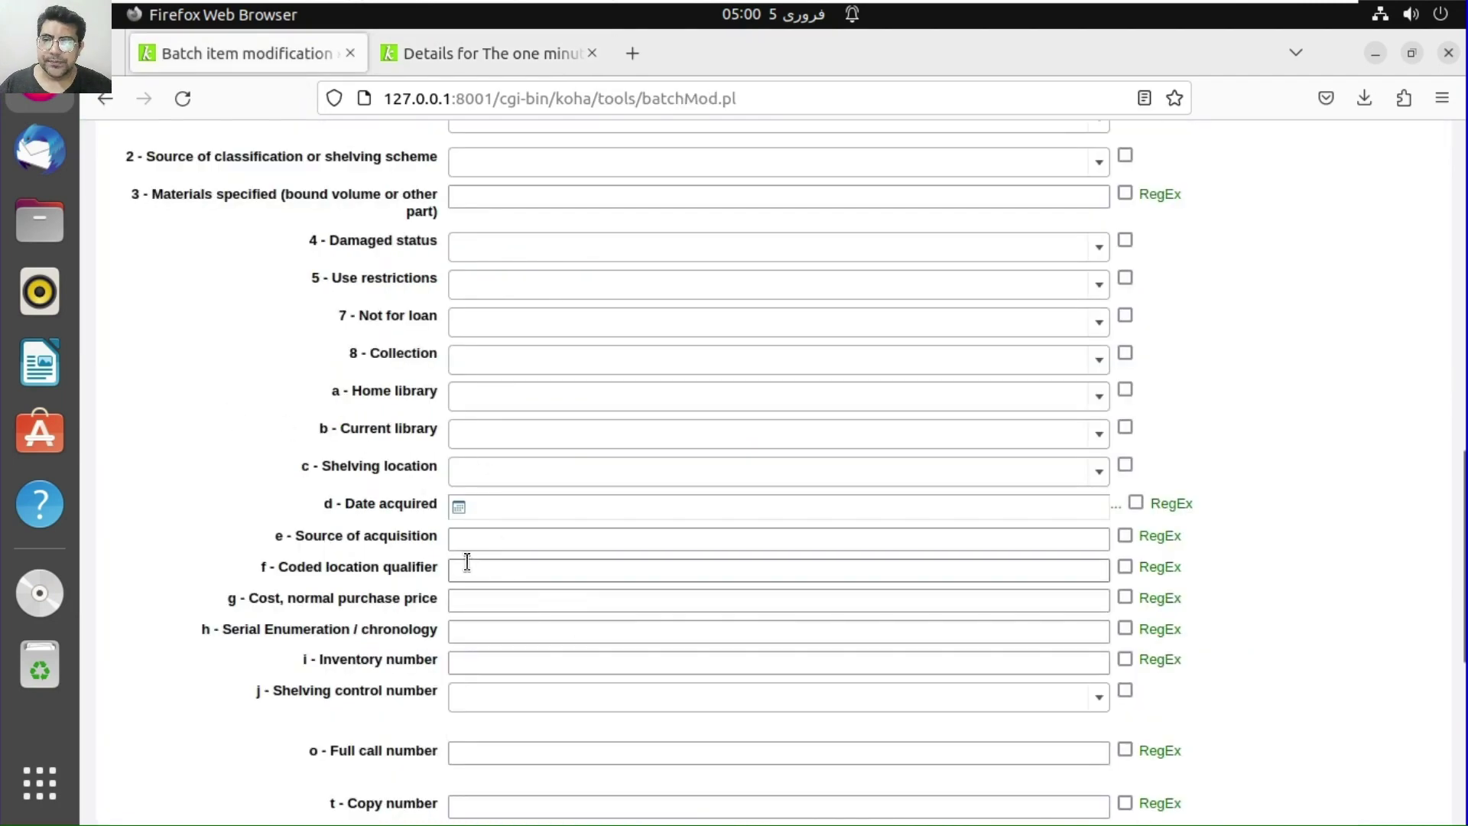
{"action": "scroll", "coordinate": [528, 564], "scroll_direction": "down", "scroll_amount": 5}
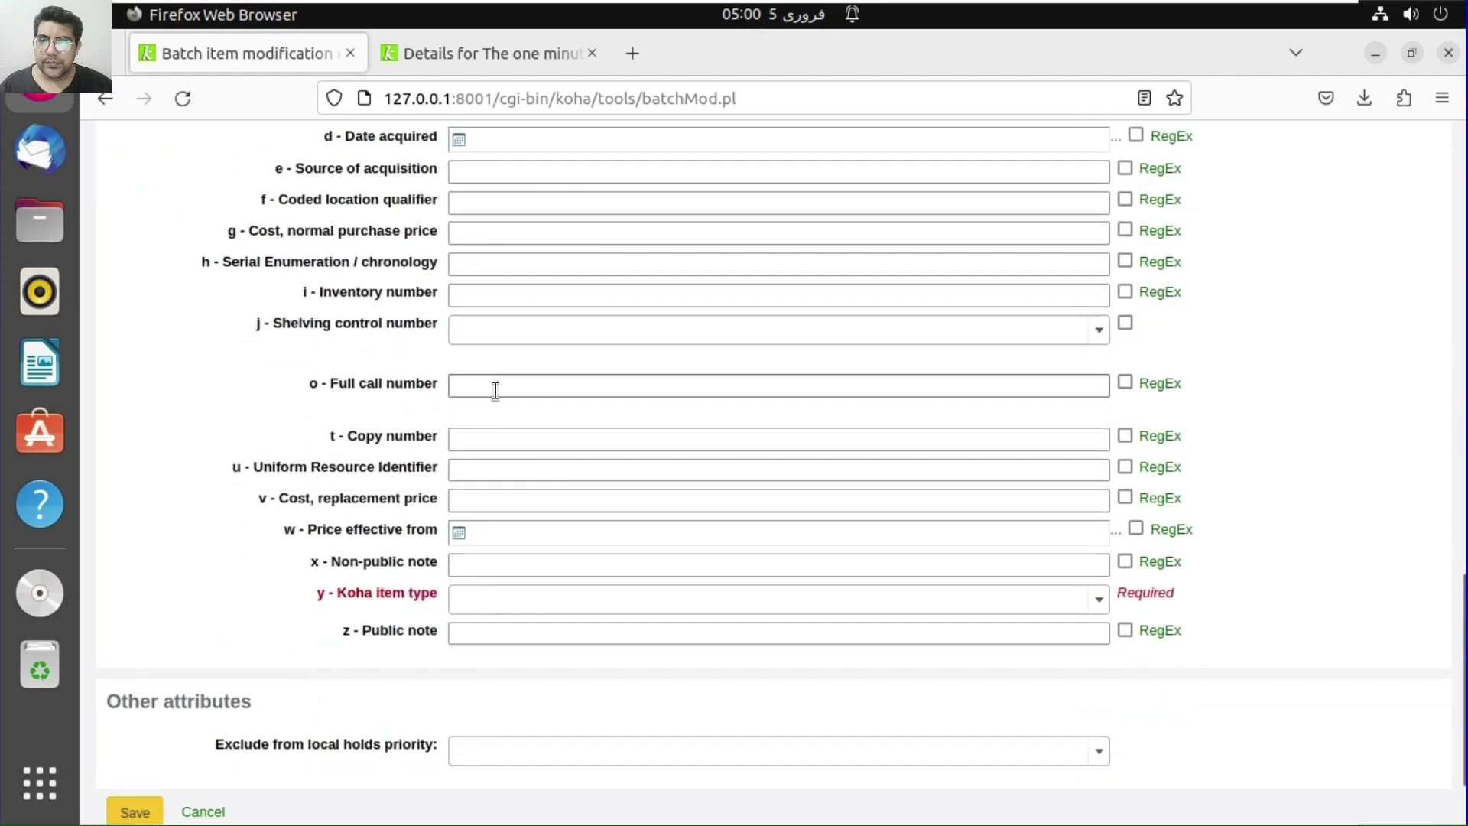
{"action": "left_click", "coordinate": [495, 384]}
{"action": "right_click", "coordinate": [495, 384]}
{"action": "left_click", "coordinate": [527, 514]}
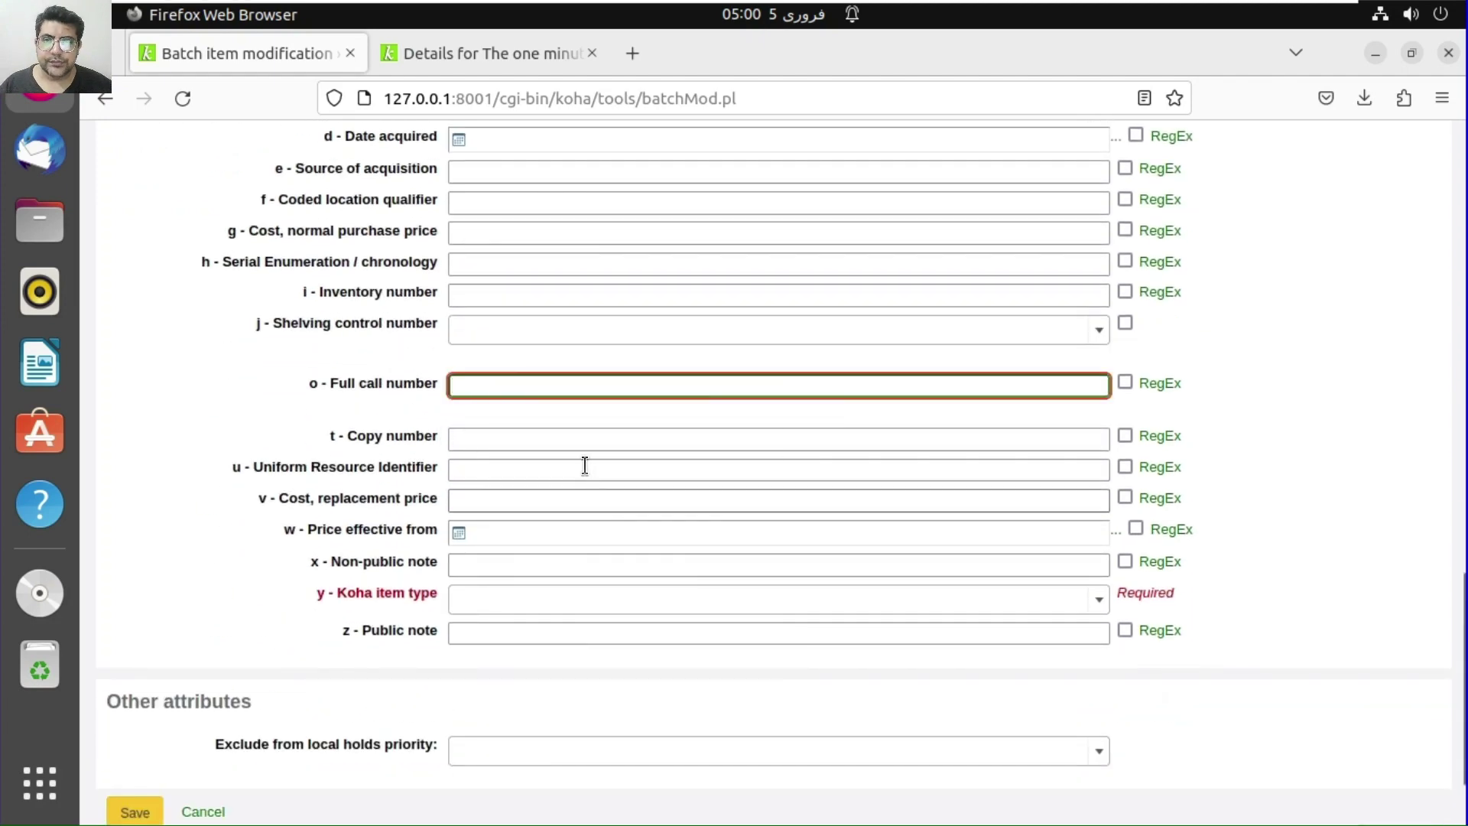
{"action": "left_click", "coordinate": [519, 392]}
{"action": "key", "text": "BackSpace"}
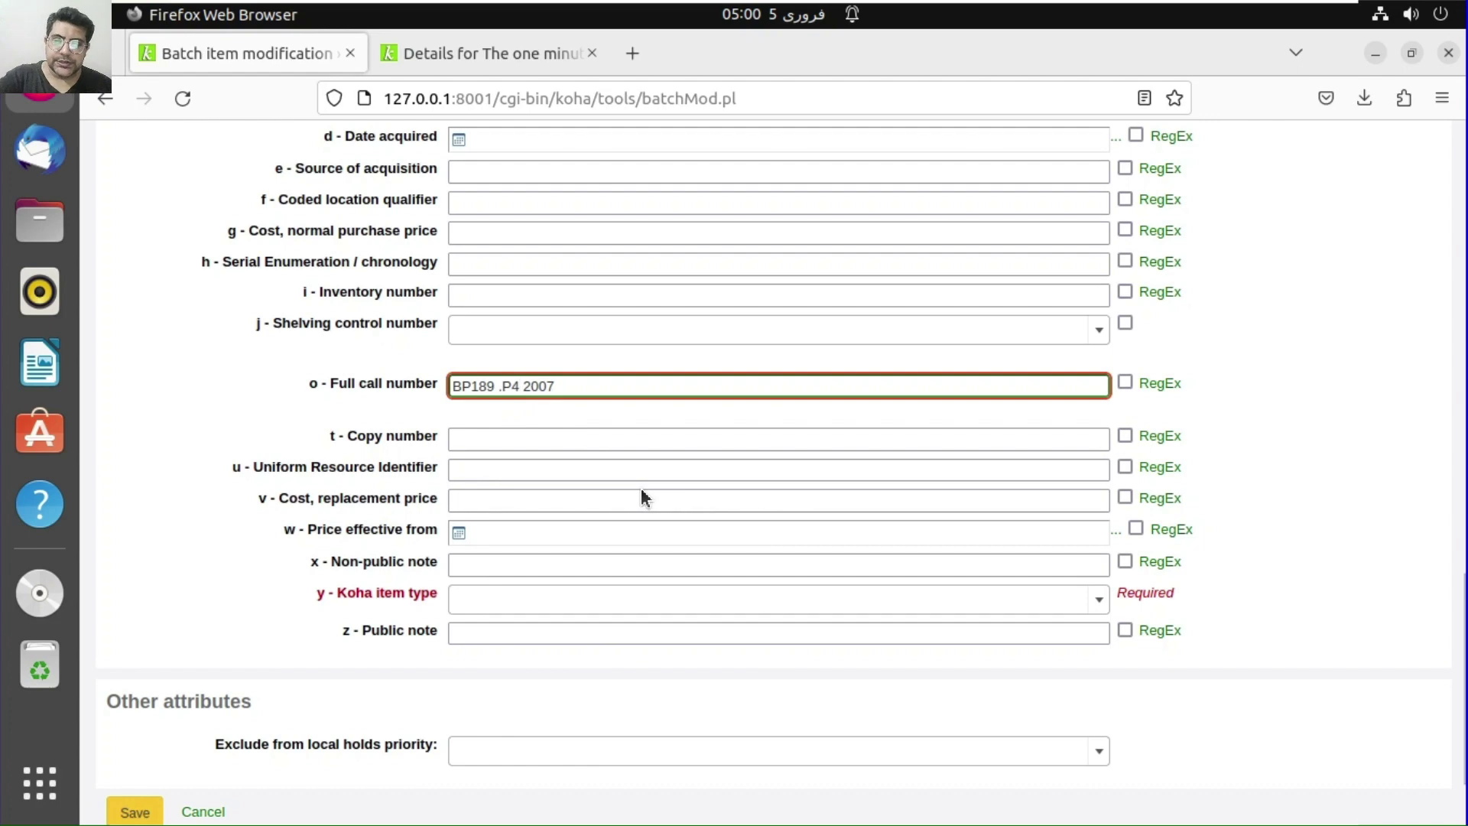
{"action": "type", "text": "6"}
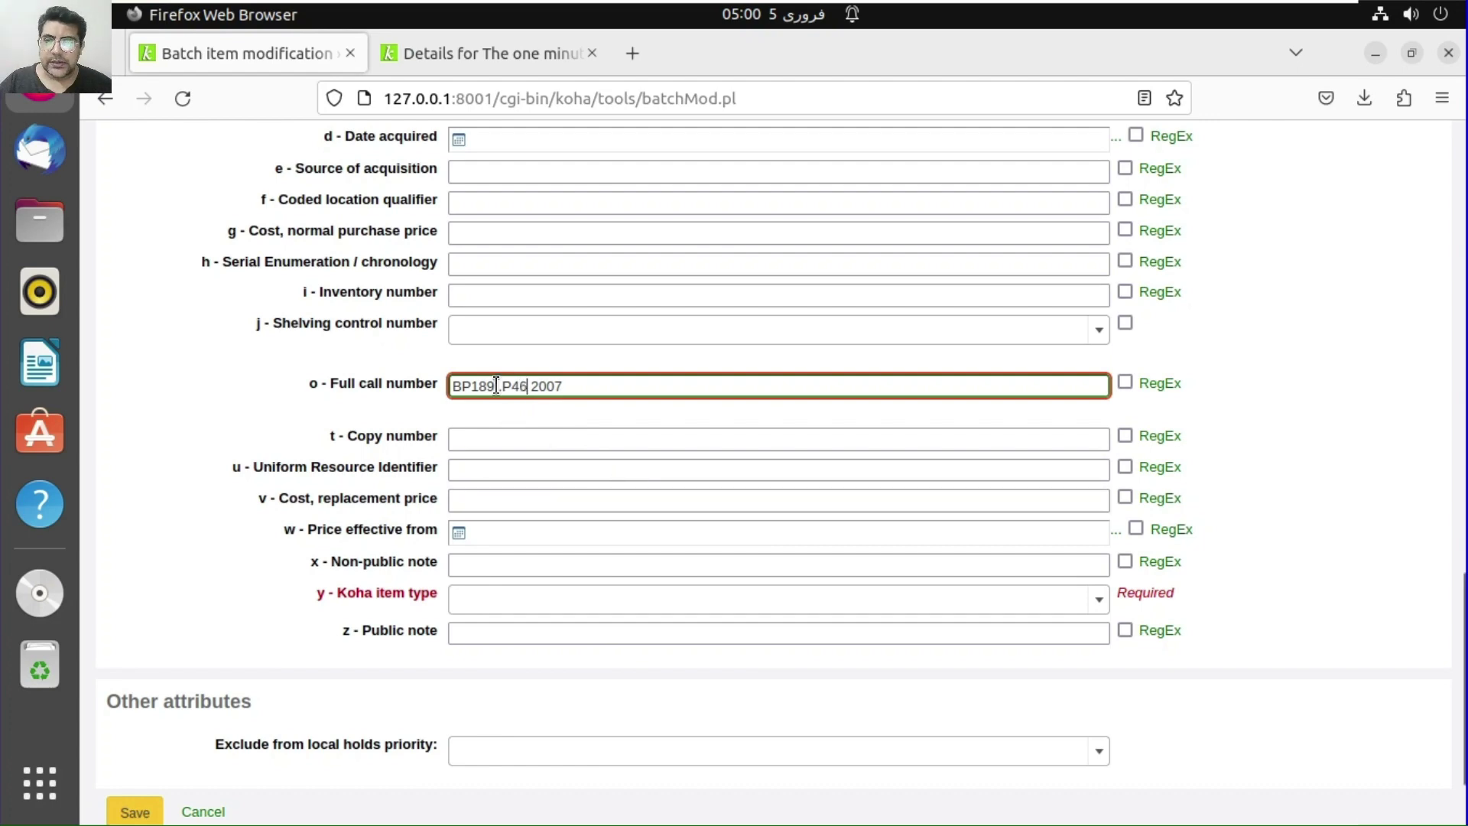
{"action": "scroll", "coordinate": [426, 649], "scroll_direction": "down", "scroll_amount": 3}
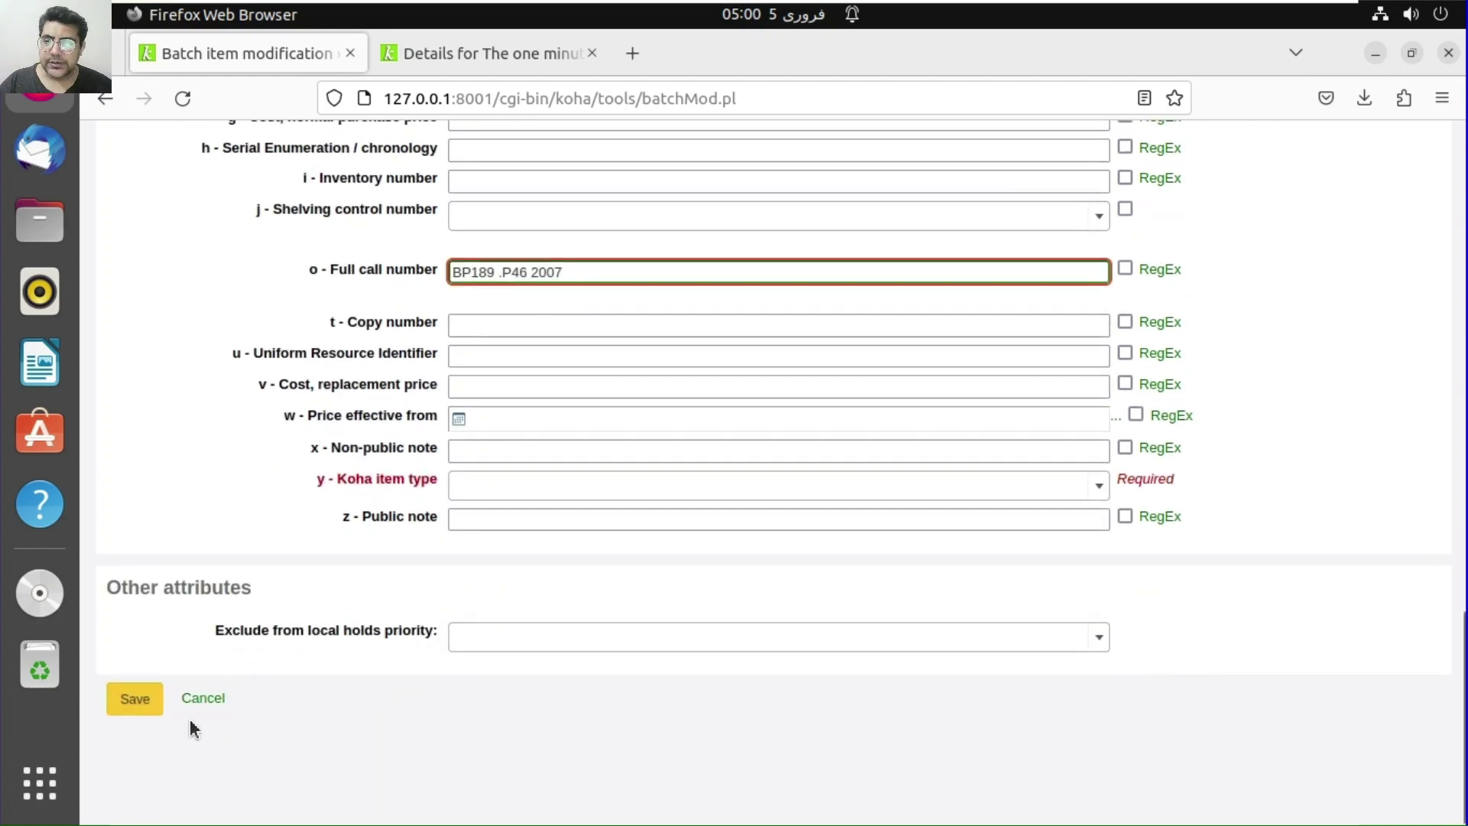
{"action": "left_click", "coordinate": [151, 709]}
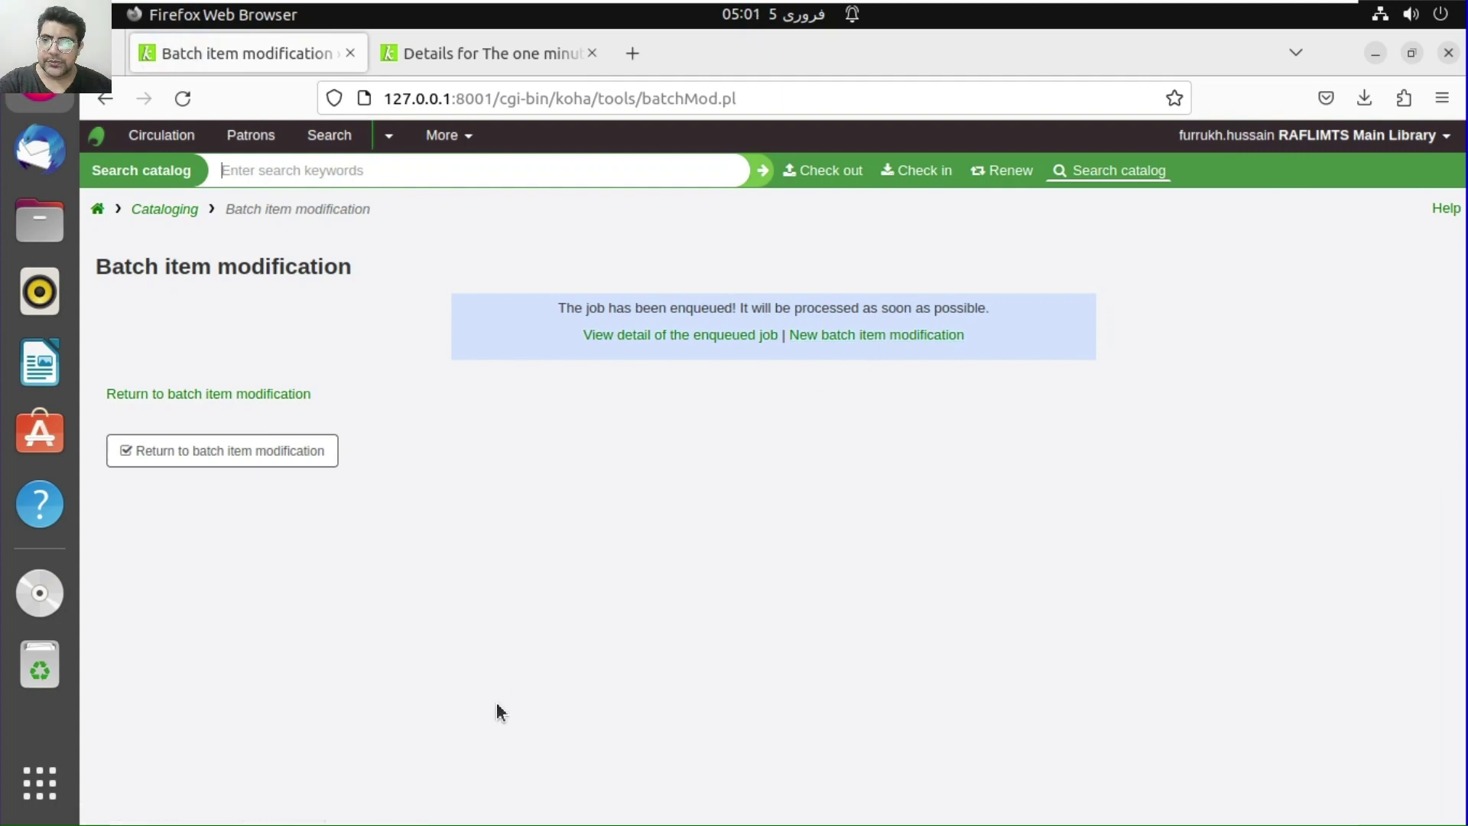
Return to batch item modification and reload the details of "The one minute sufi" to check the call numbers
{"action": "left_click", "coordinate": [283, 461]}
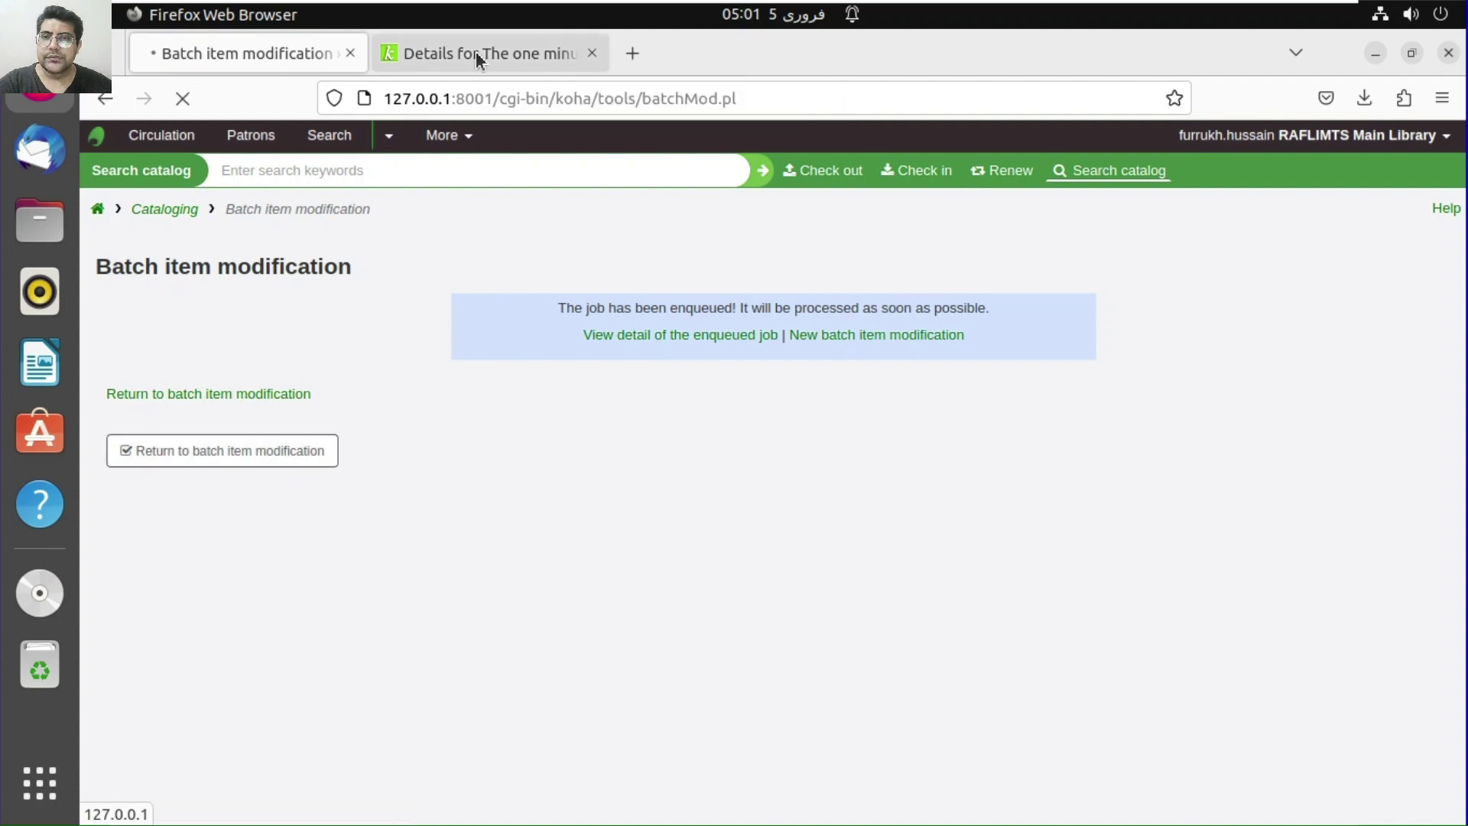
{"action": "left_click", "coordinate": [476, 52]}
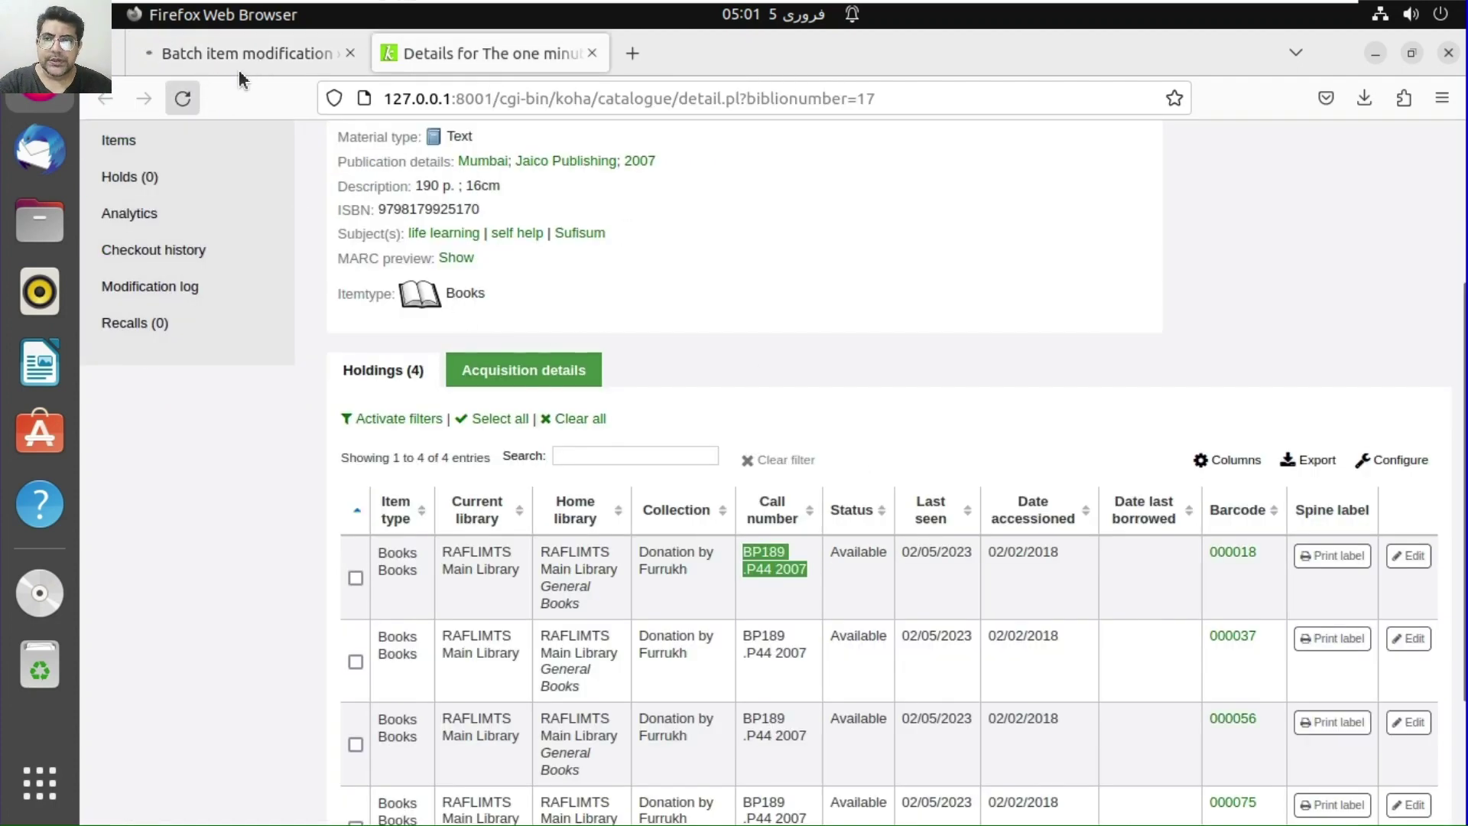
{"action": "left_click", "coordinate": [188, 99]}
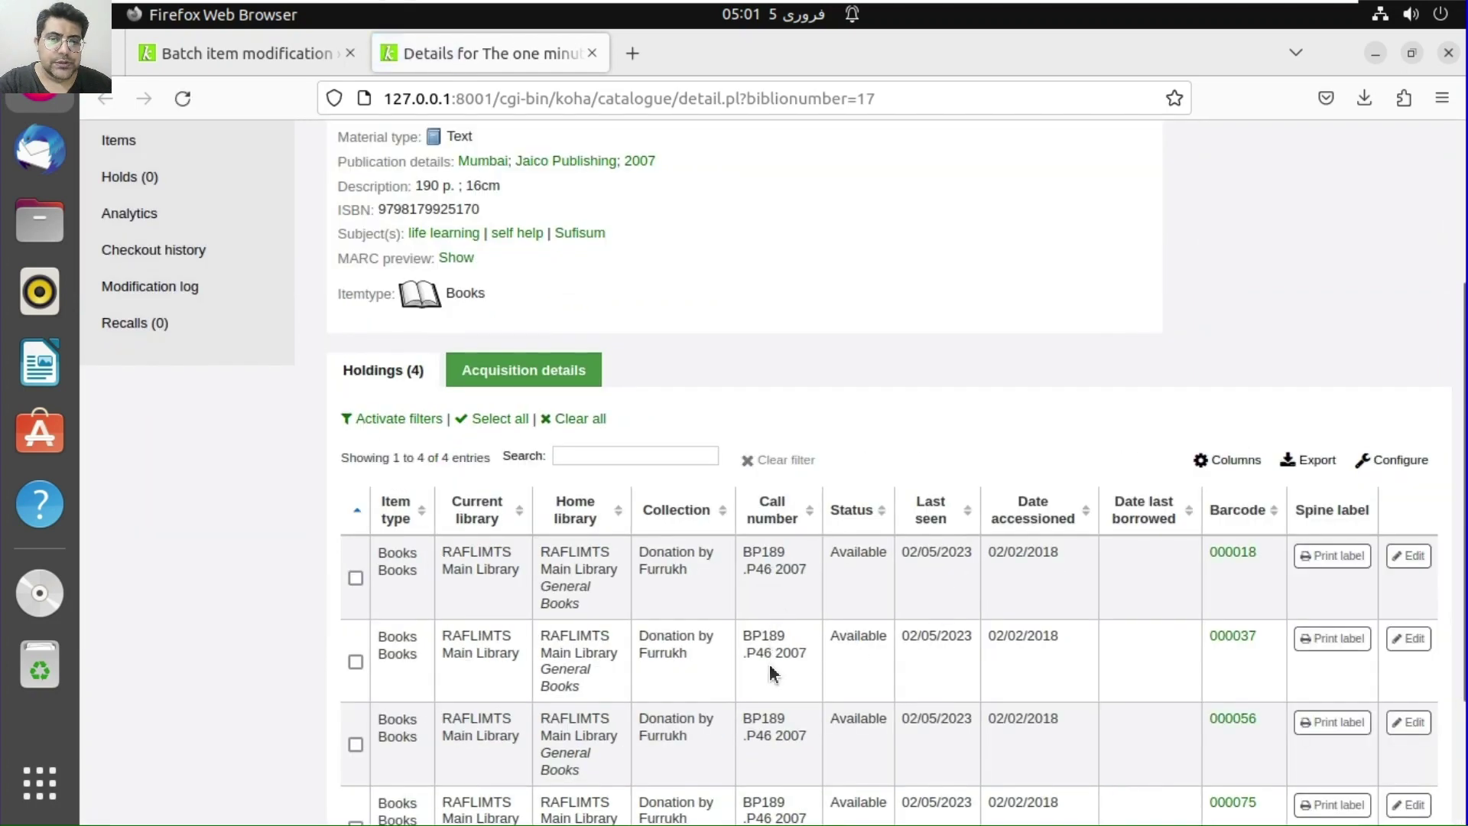
Check the remaining call numbers of "The one minute sufi" and open the barcode image generator from the cataloging home page
{"action": "scroll", "coordinate": [769, 666], "scroll_direction": "down", "scroll_amount": 3}
{"action": "left_click", "coordinate": [245, 53]}
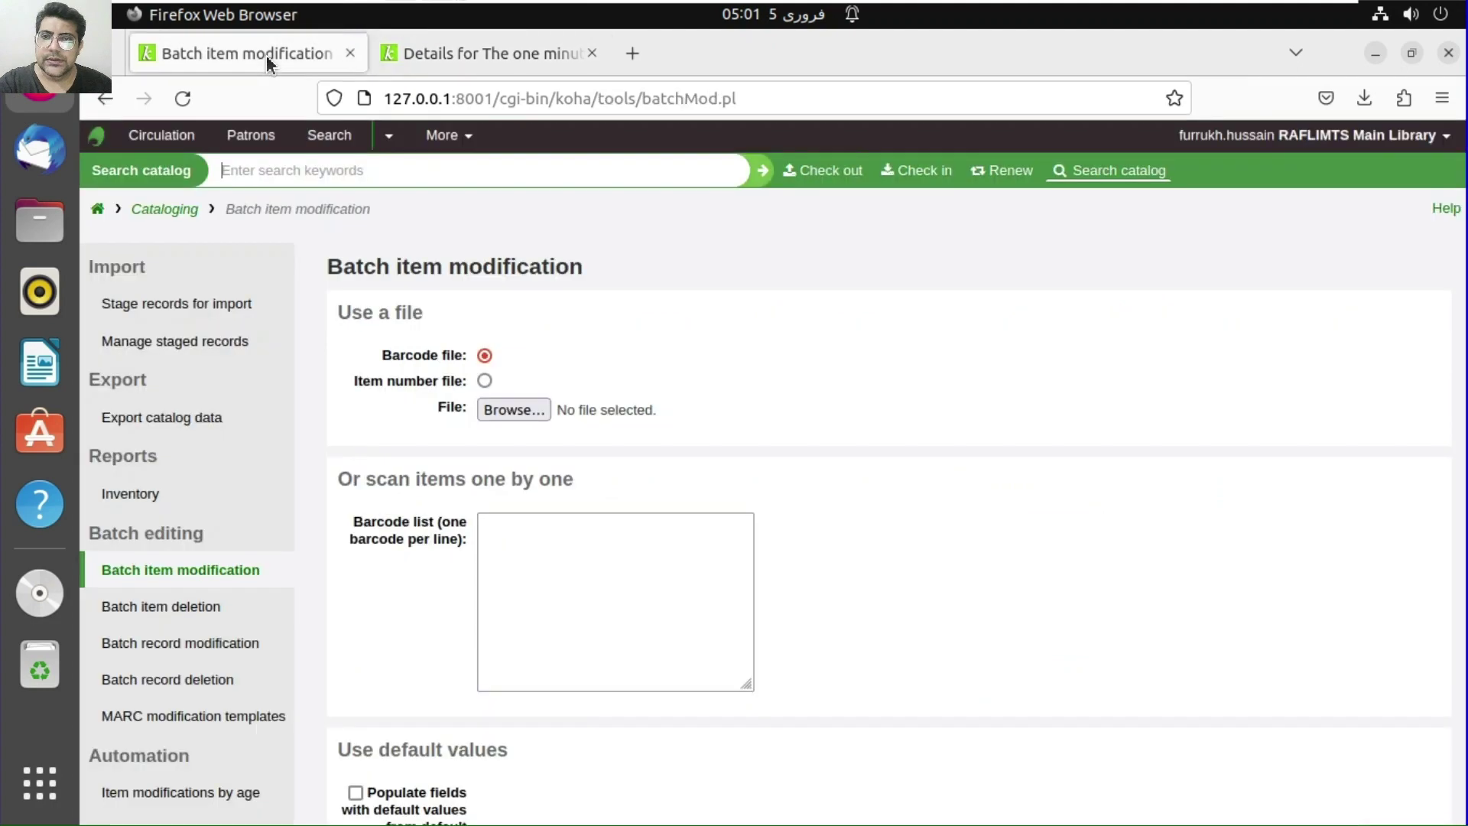
{"action": "left_click", "coordinate": [156, 209]}
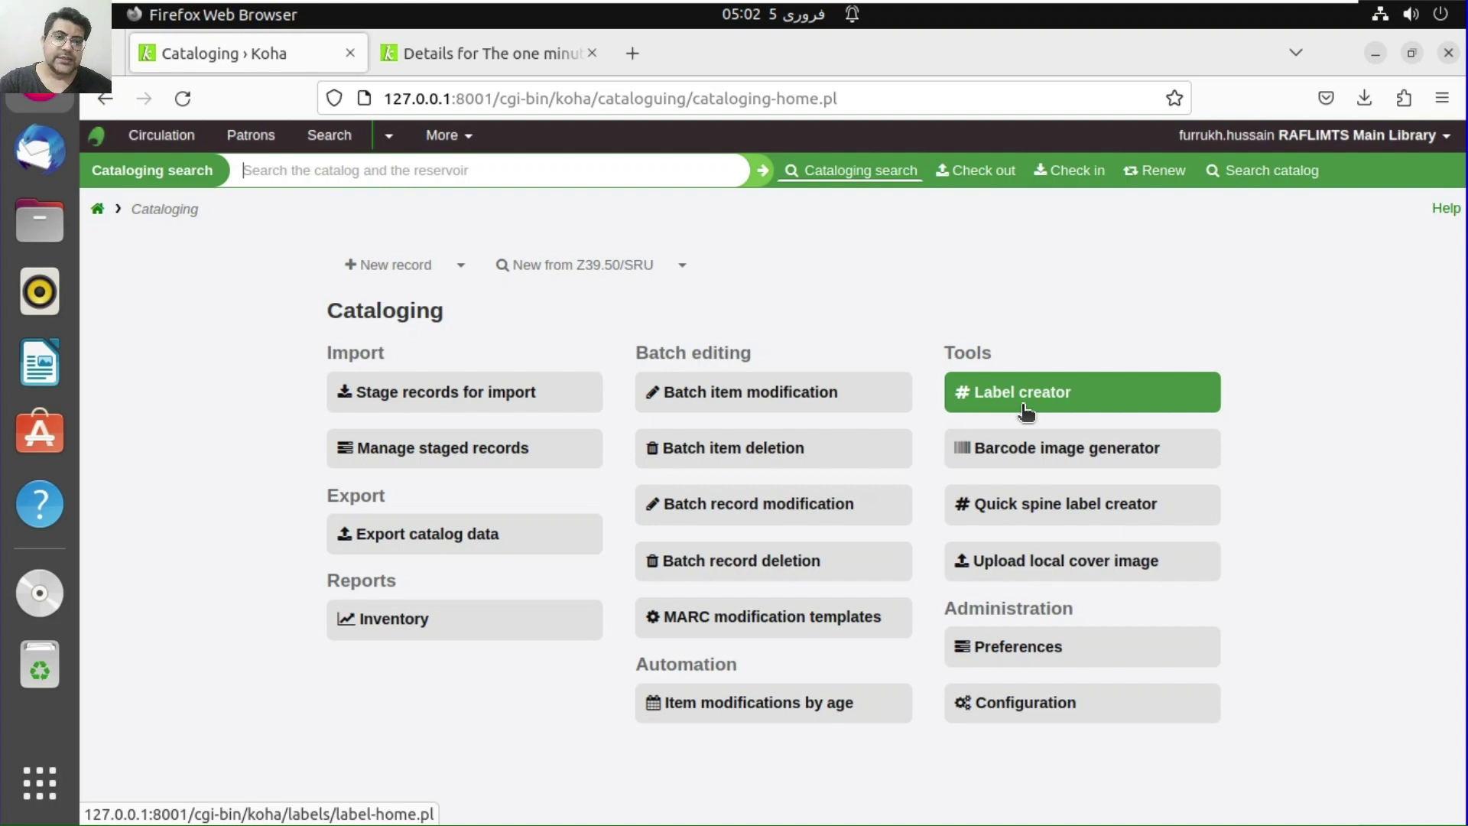
{"action": "left_click", "coordinate": [1054, 459]}
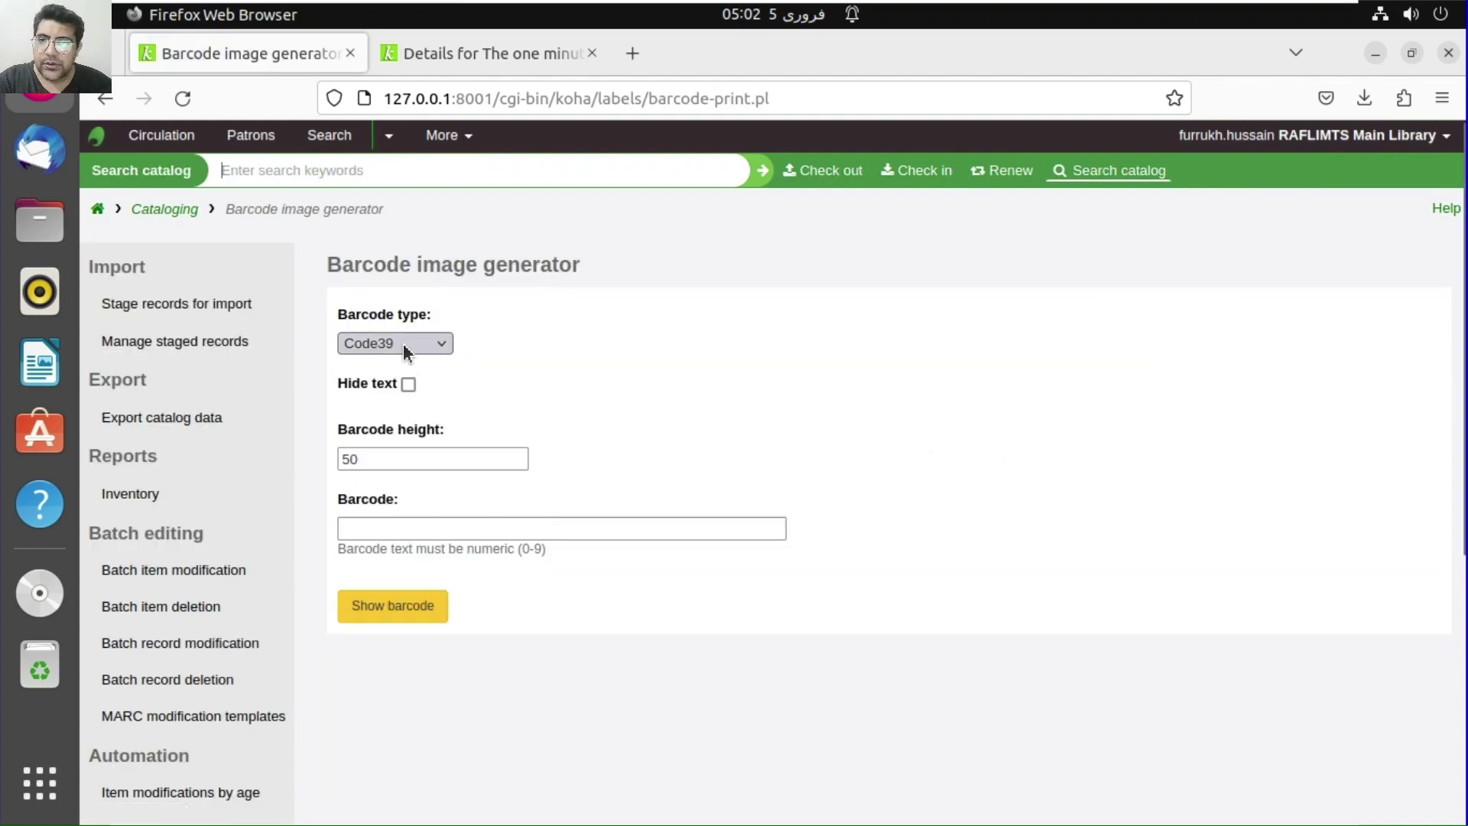
Generate a Code39 barcode image for 000018 and preview it with its text hidden and shown again
{"action": "left_click", "coordinate": [404, 346]}
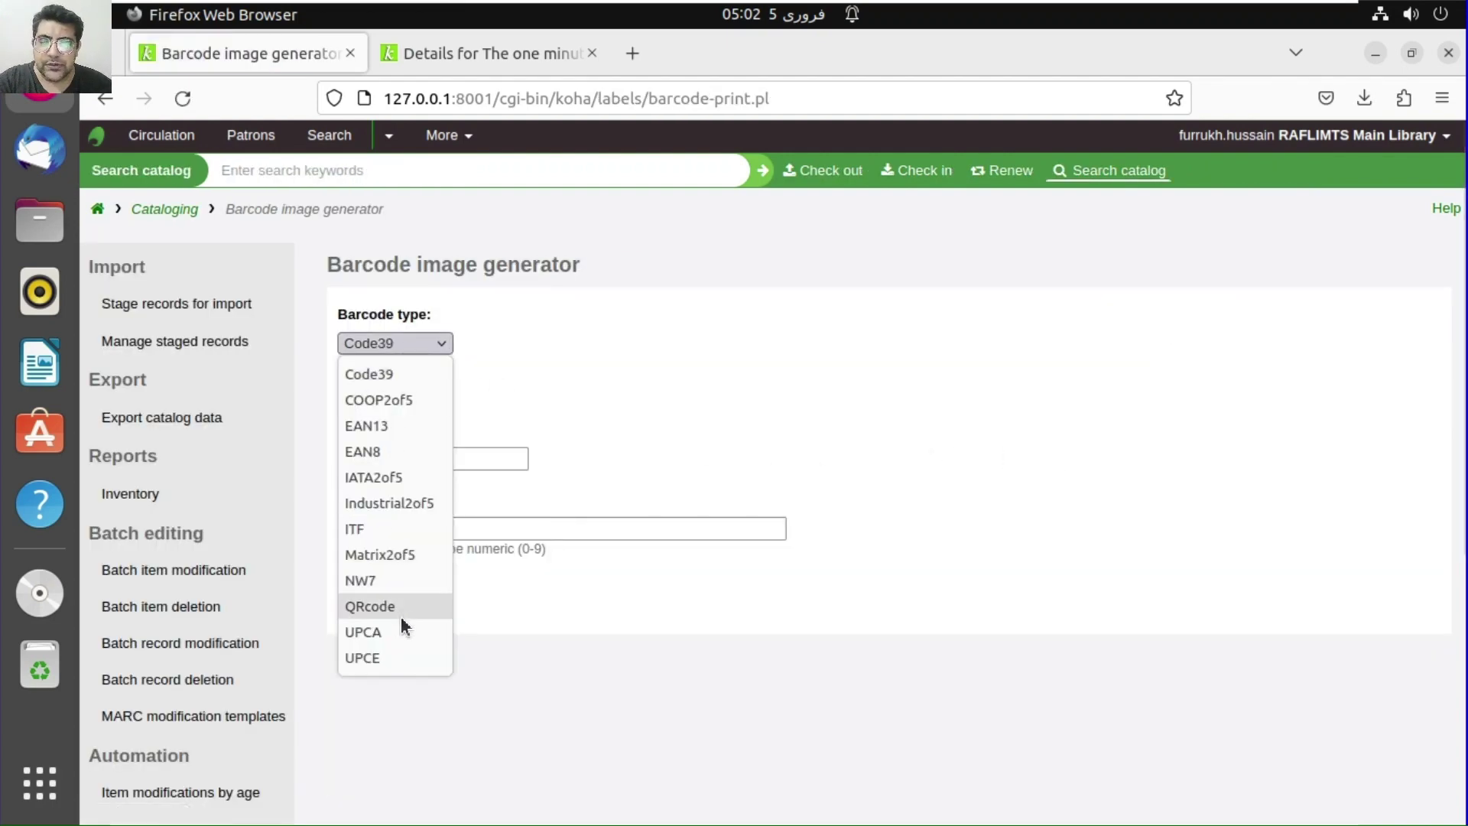
{"action": "left_click", "coordinate": [474, 559]}
{"action": "left_click", "coordinate": [420, 526]}
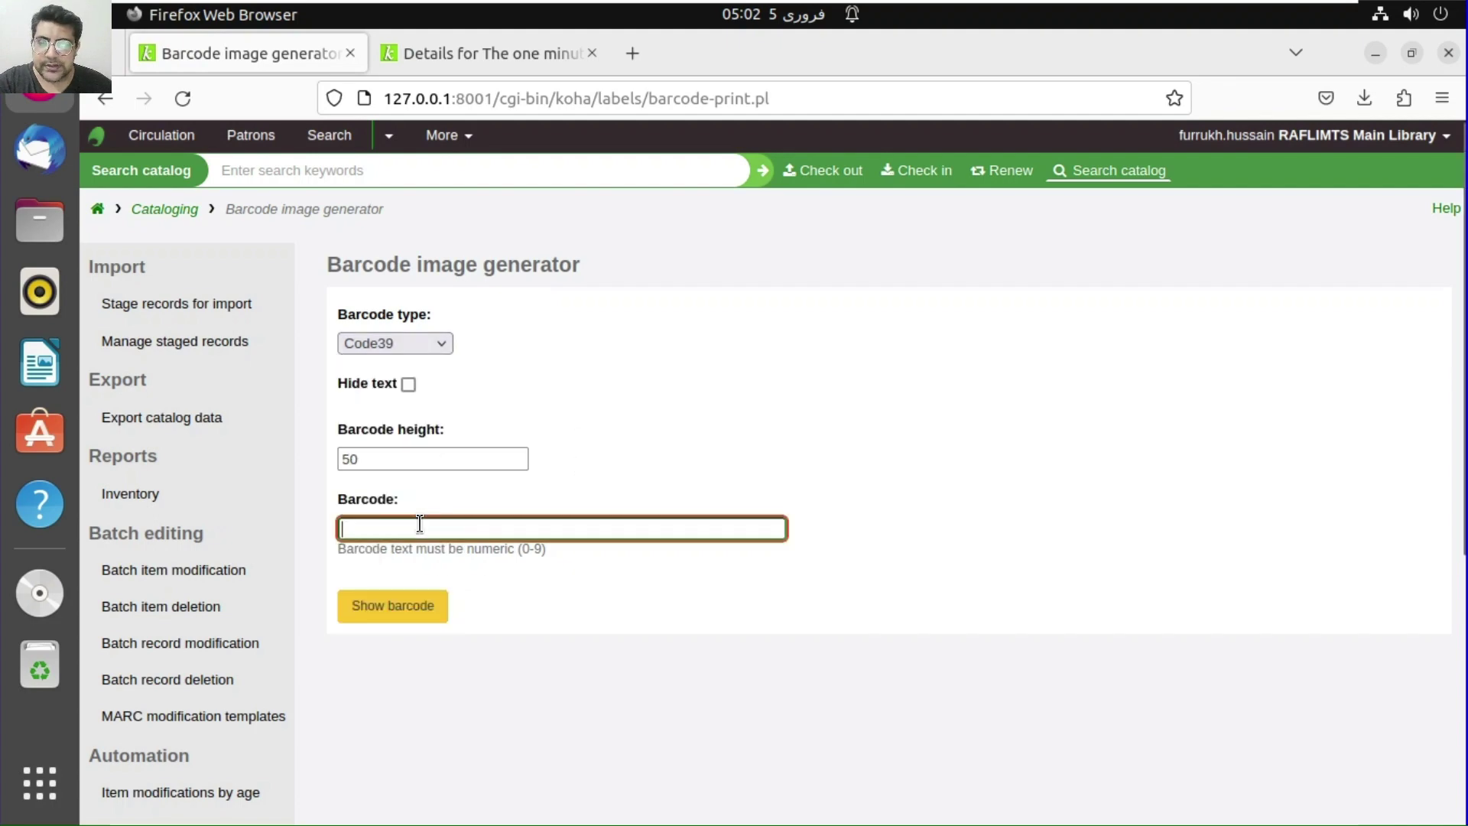
{"action": "type", "text": "BP189 .P44 2007"}
{"action": "left_click_drag", "start_coordinate": [469, 525], "coordinate": [259, 508]}
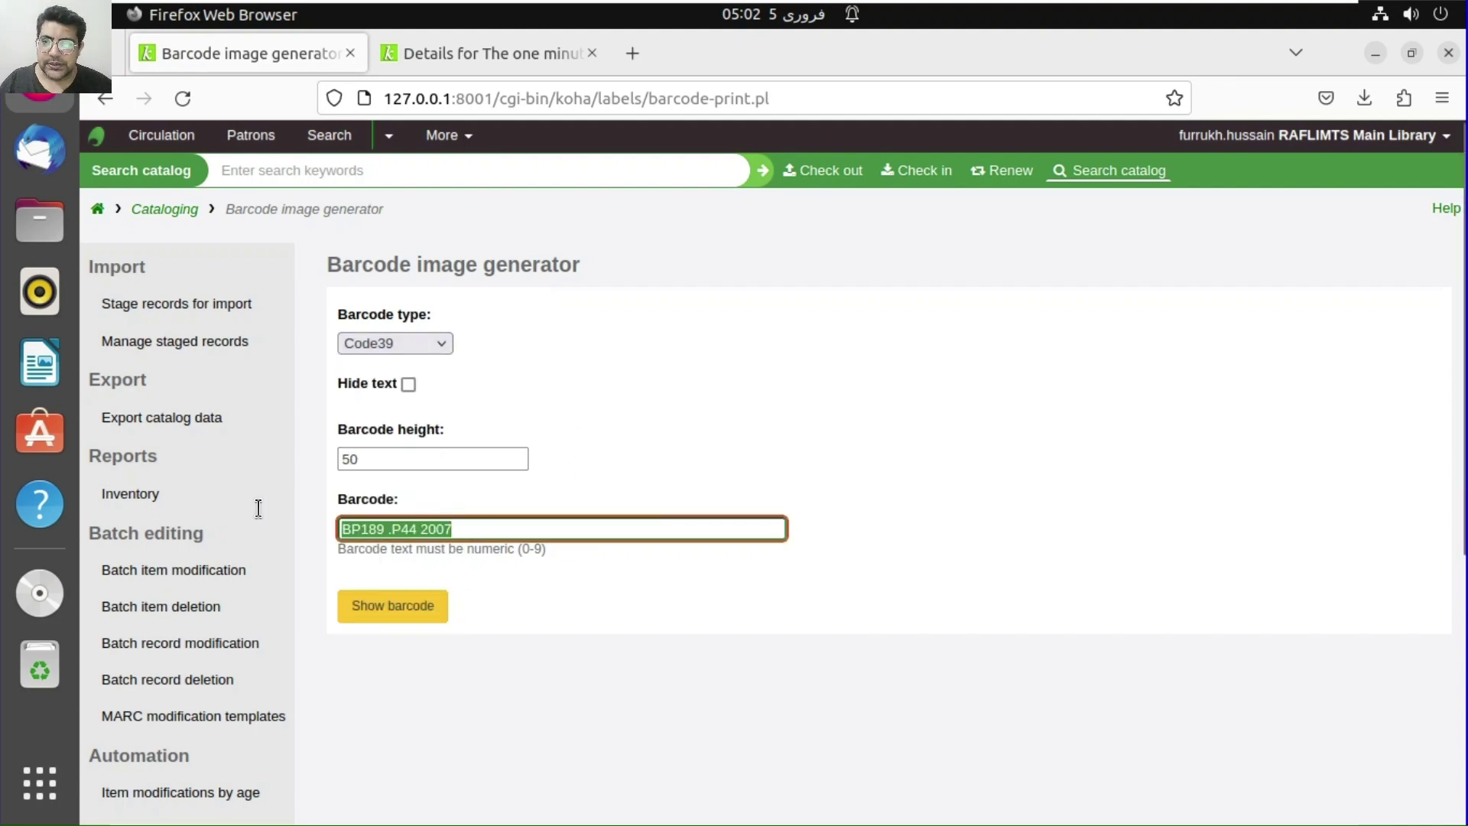
{"action": "key", "text": "BackSpace"}
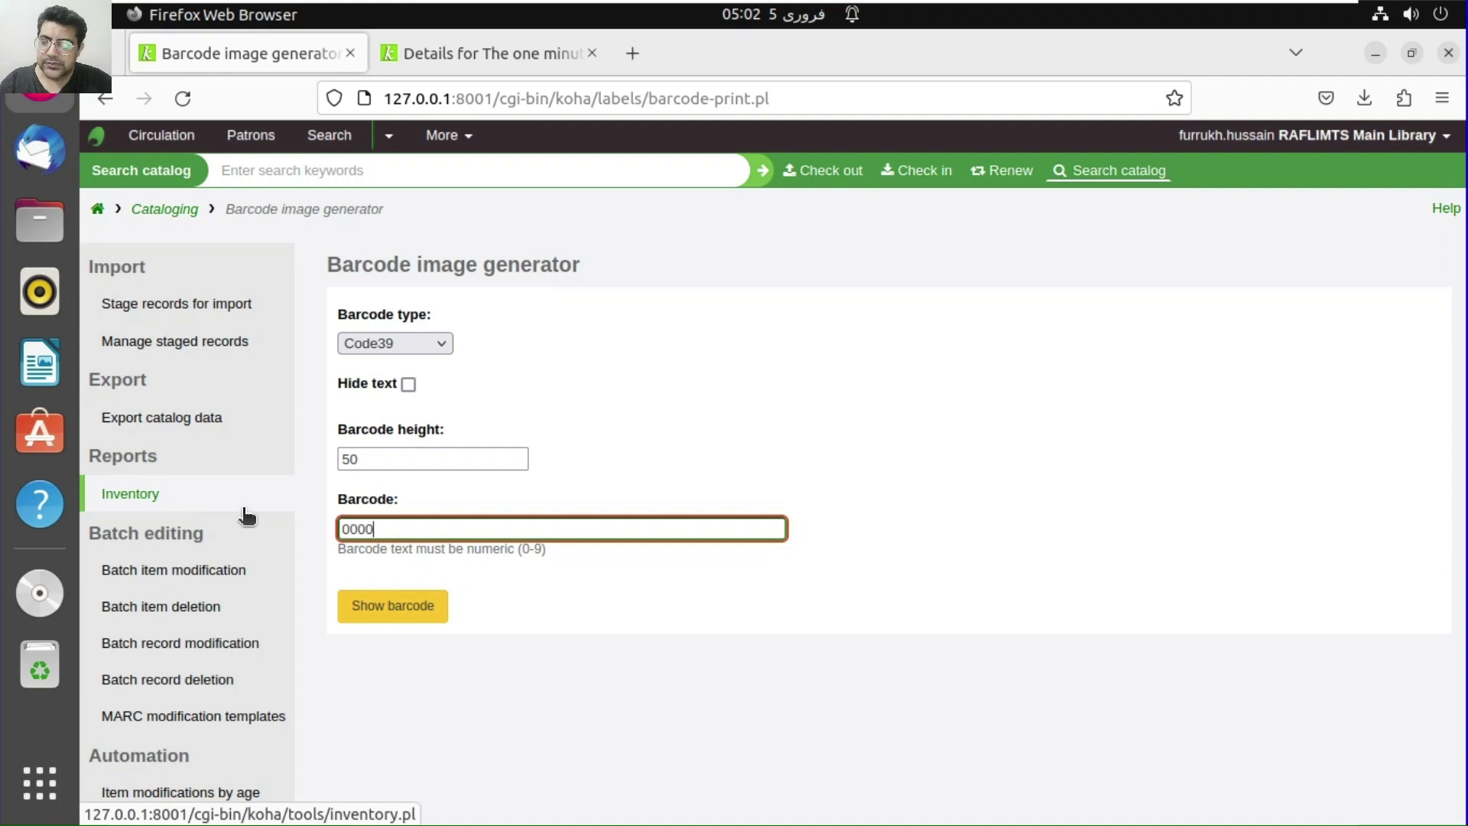
{"action": "left_click", "coordinate": [392, 607]}
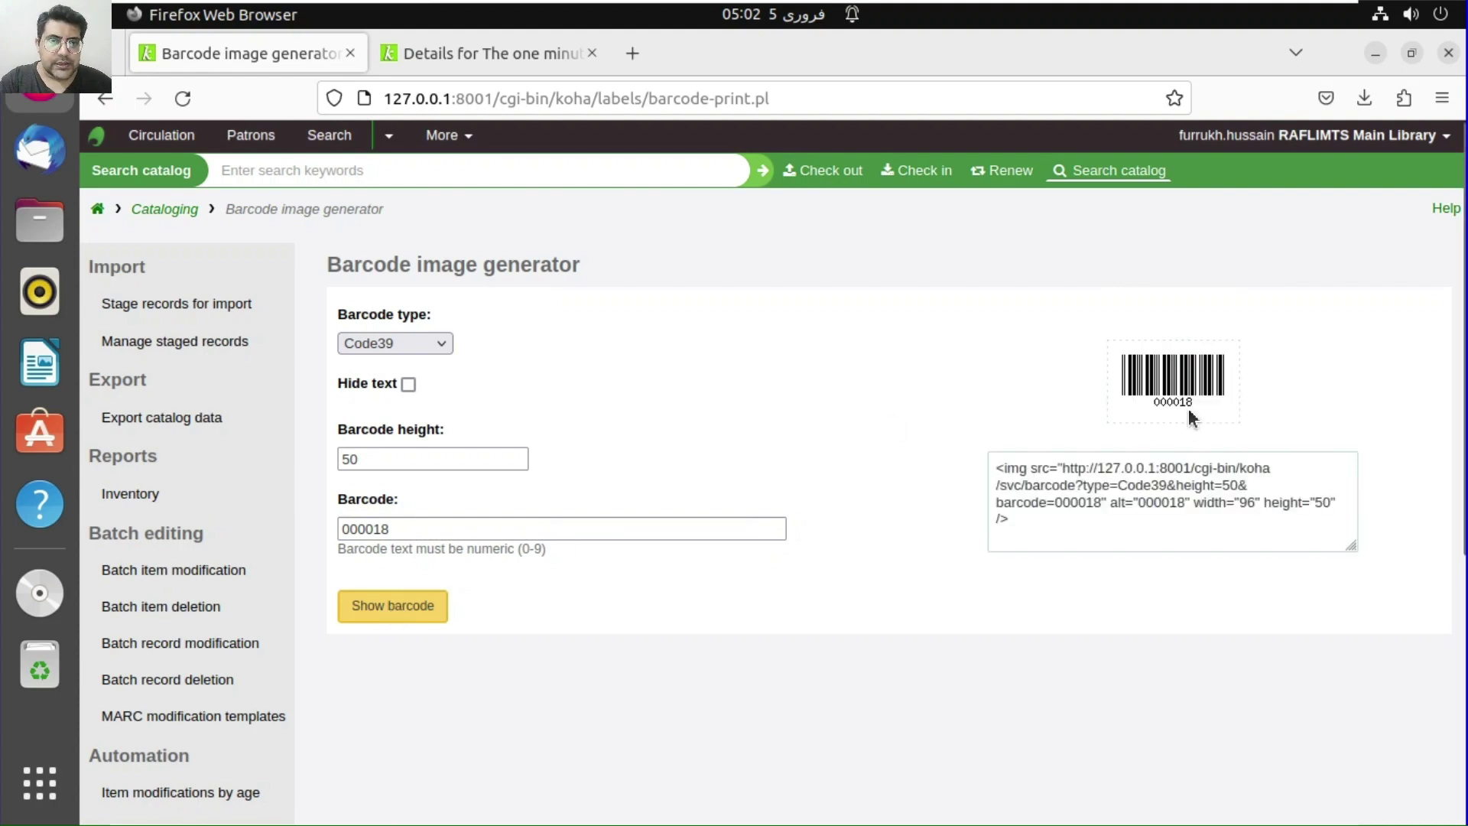
{"action": "left_click", "coordinate": [408, 385]}
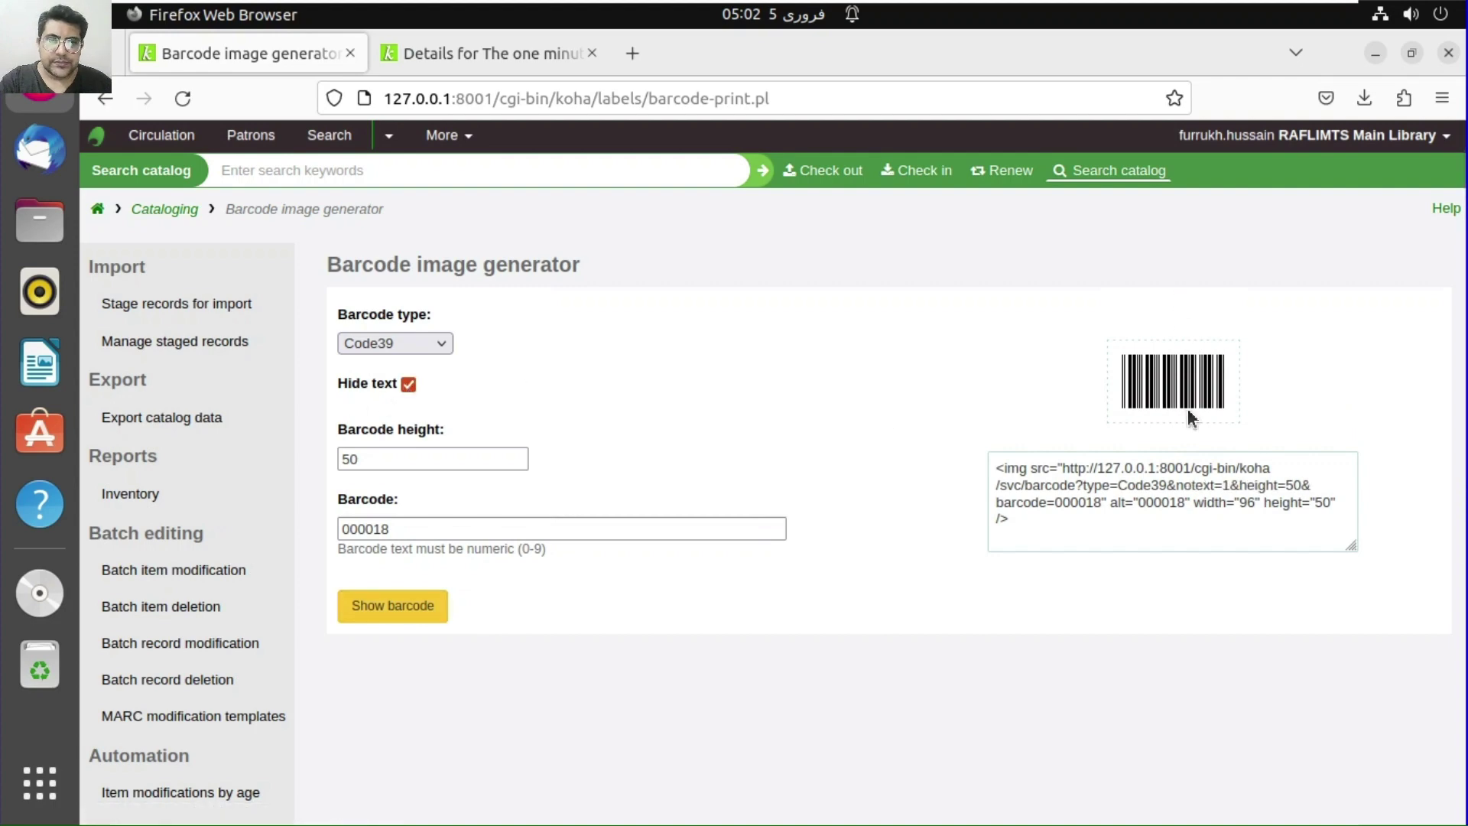
{"action": "left_click", "coordinate": [409, 384]}
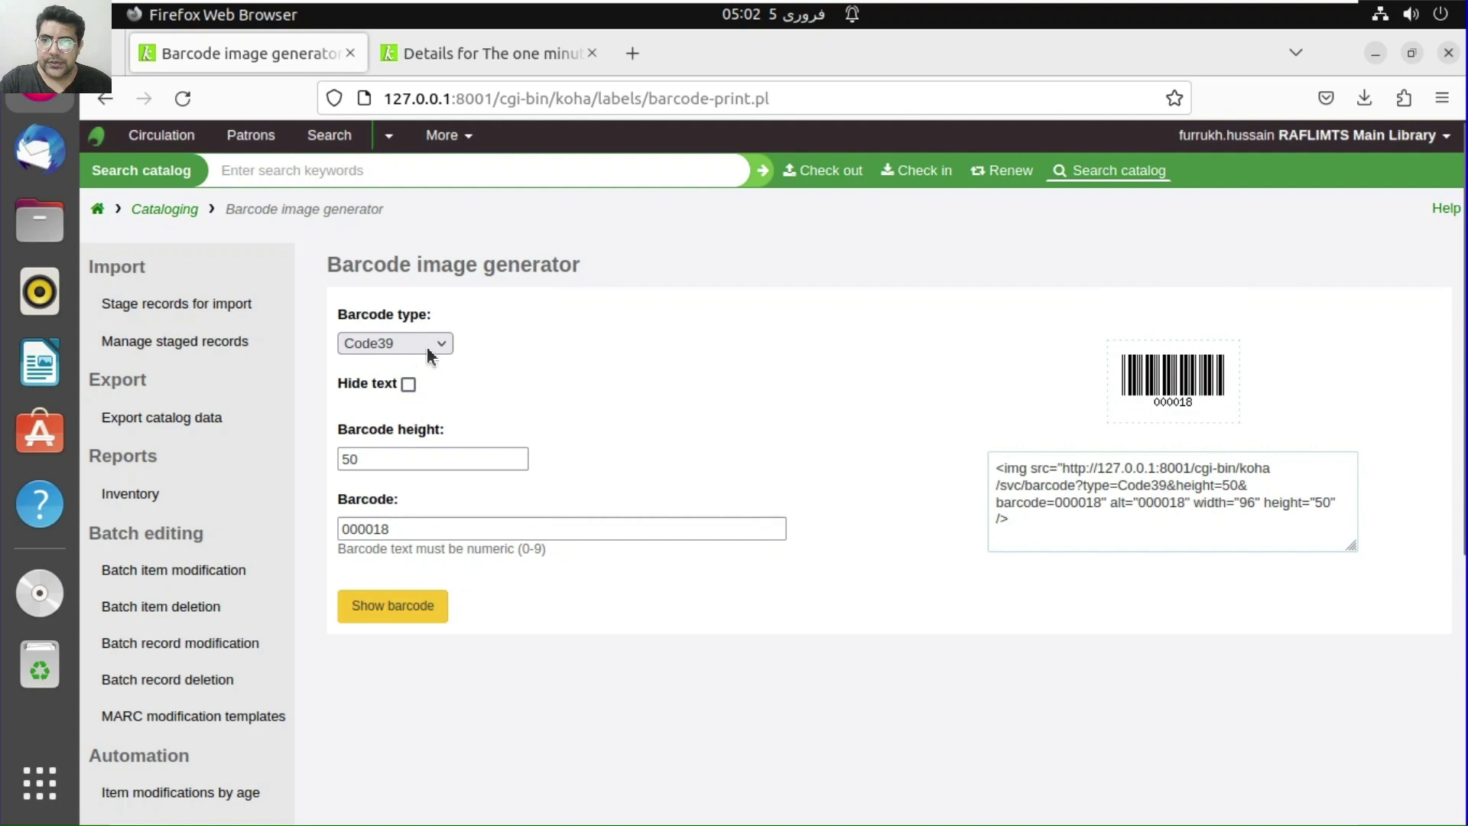
Change the barcode type to QRcode and generate the QR code for 000018
{"action": "left_click", "coordinate": [419, 344]}
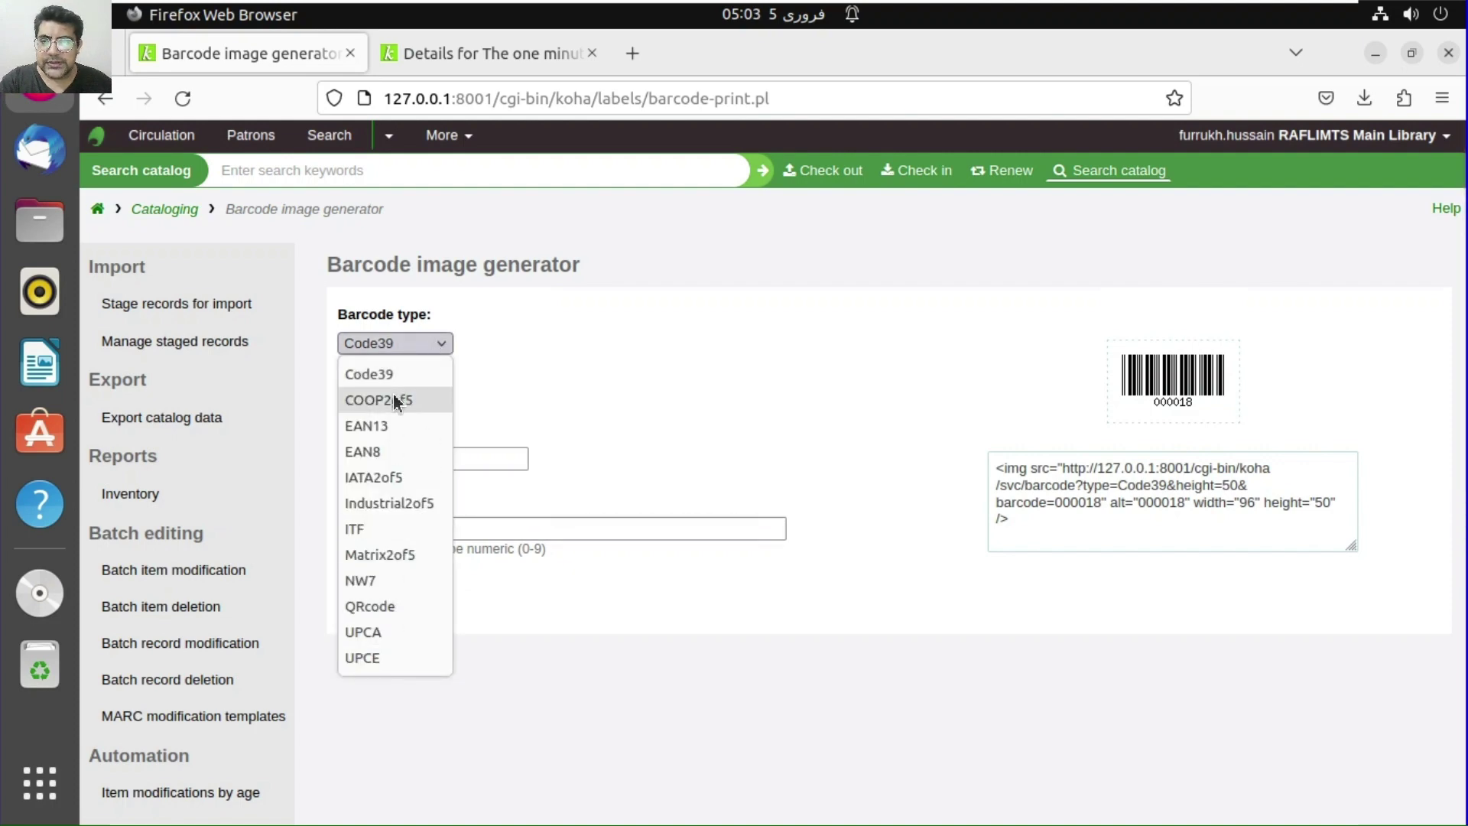
{"action": "left_click", "coordinate": [380, 606]}
{"action": "left_click", "coordinate": [400, 533]}
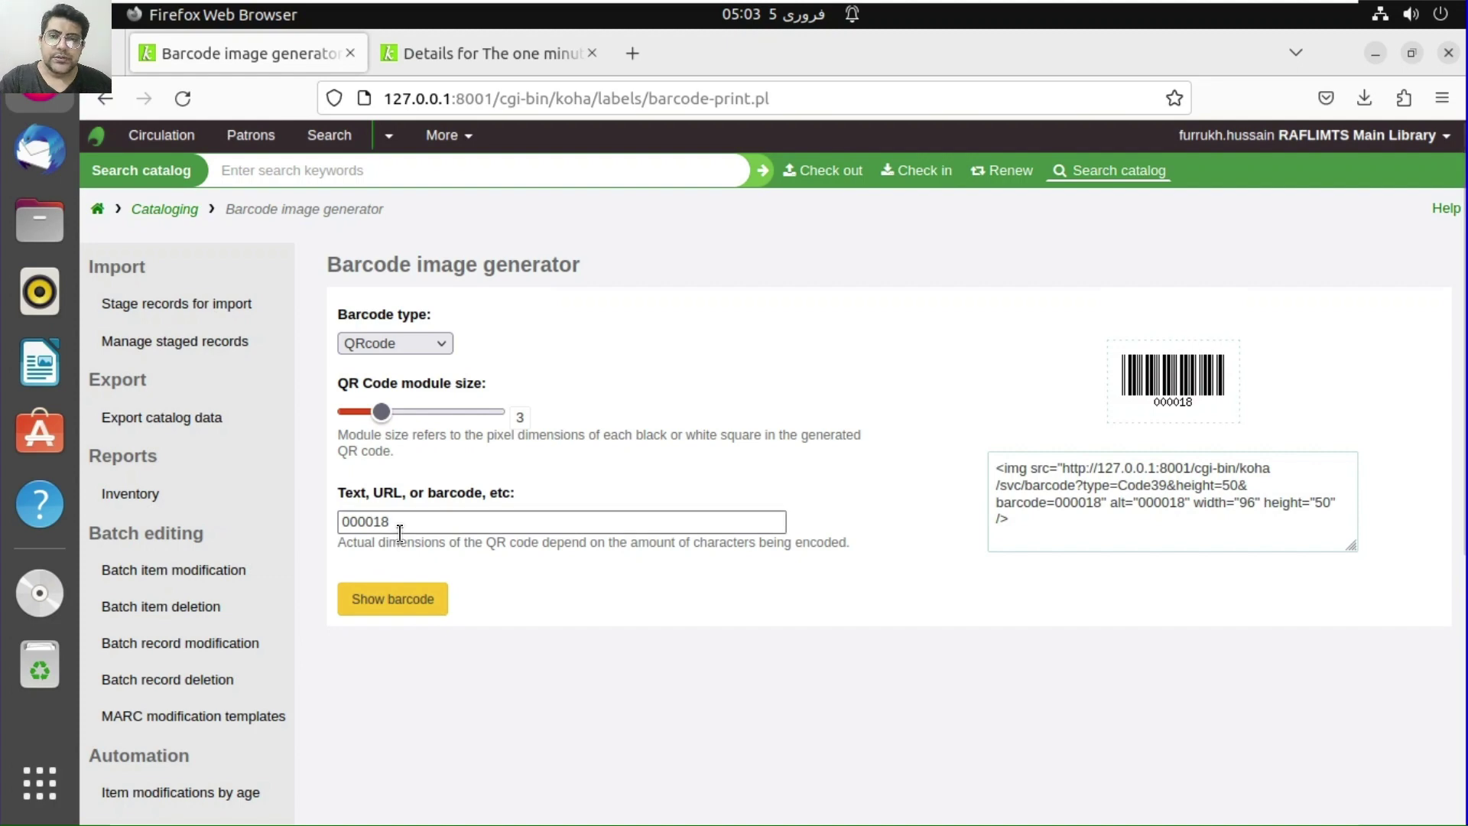
{"action": "key", "text": "Return"}
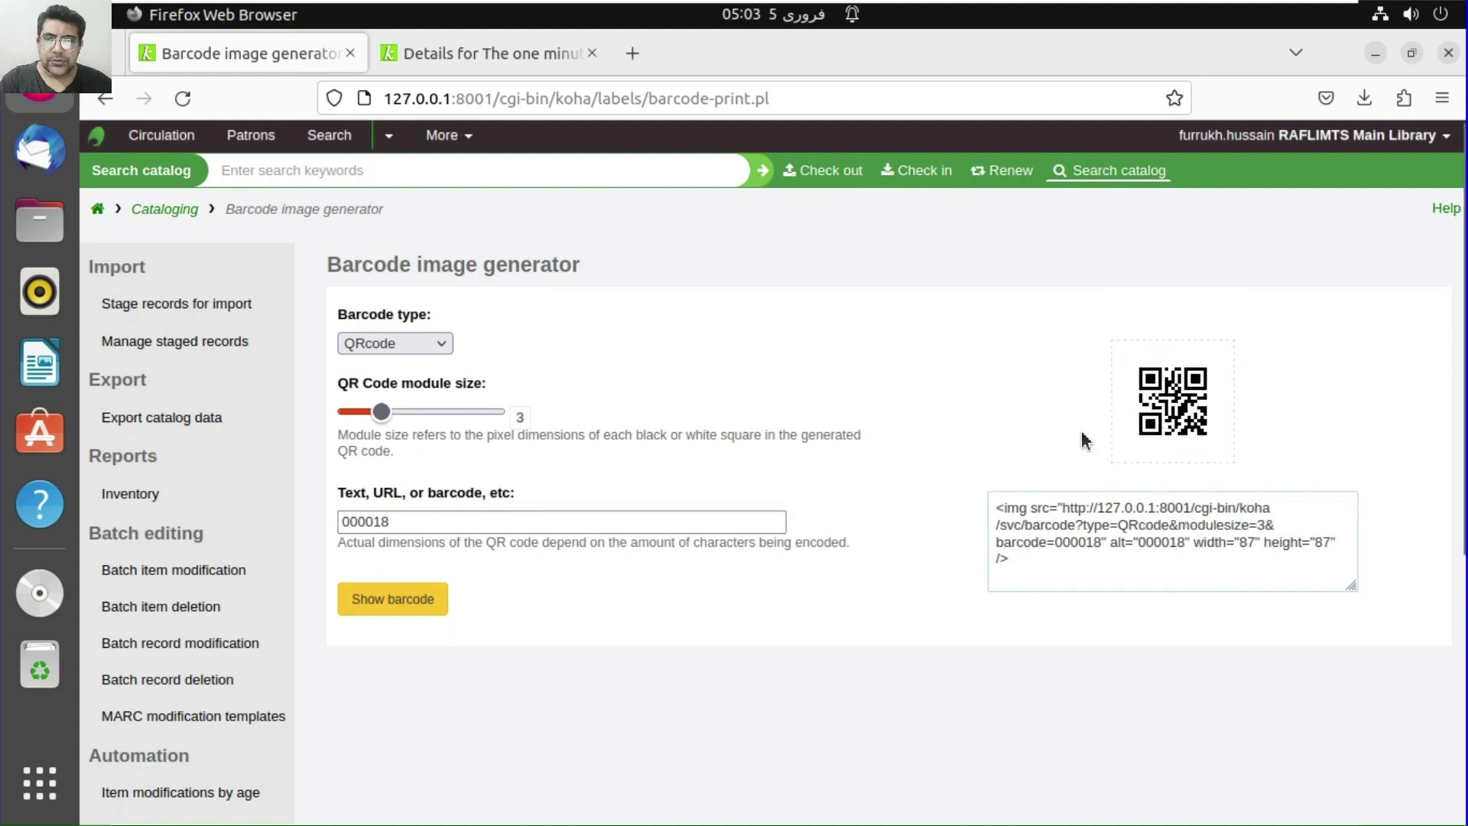
Replace the encoded text with a first name followed by 123 and generate its QR code
{"action": "left_click", "coordinate": [387, 527]}
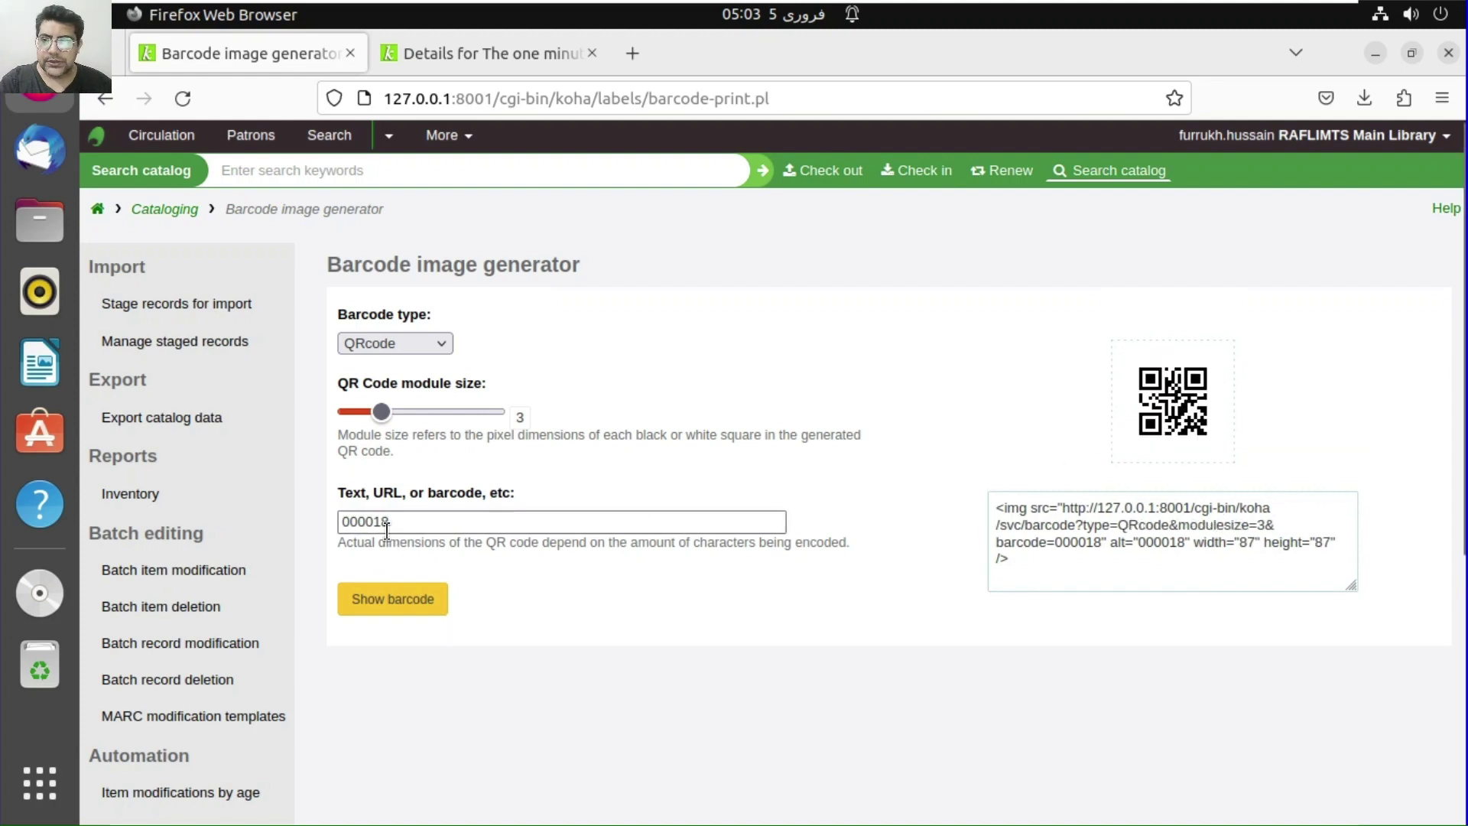
{"action": "double_click", "coordinate": [327, 521]}
{"action": "type", "text": "furrukh123"}
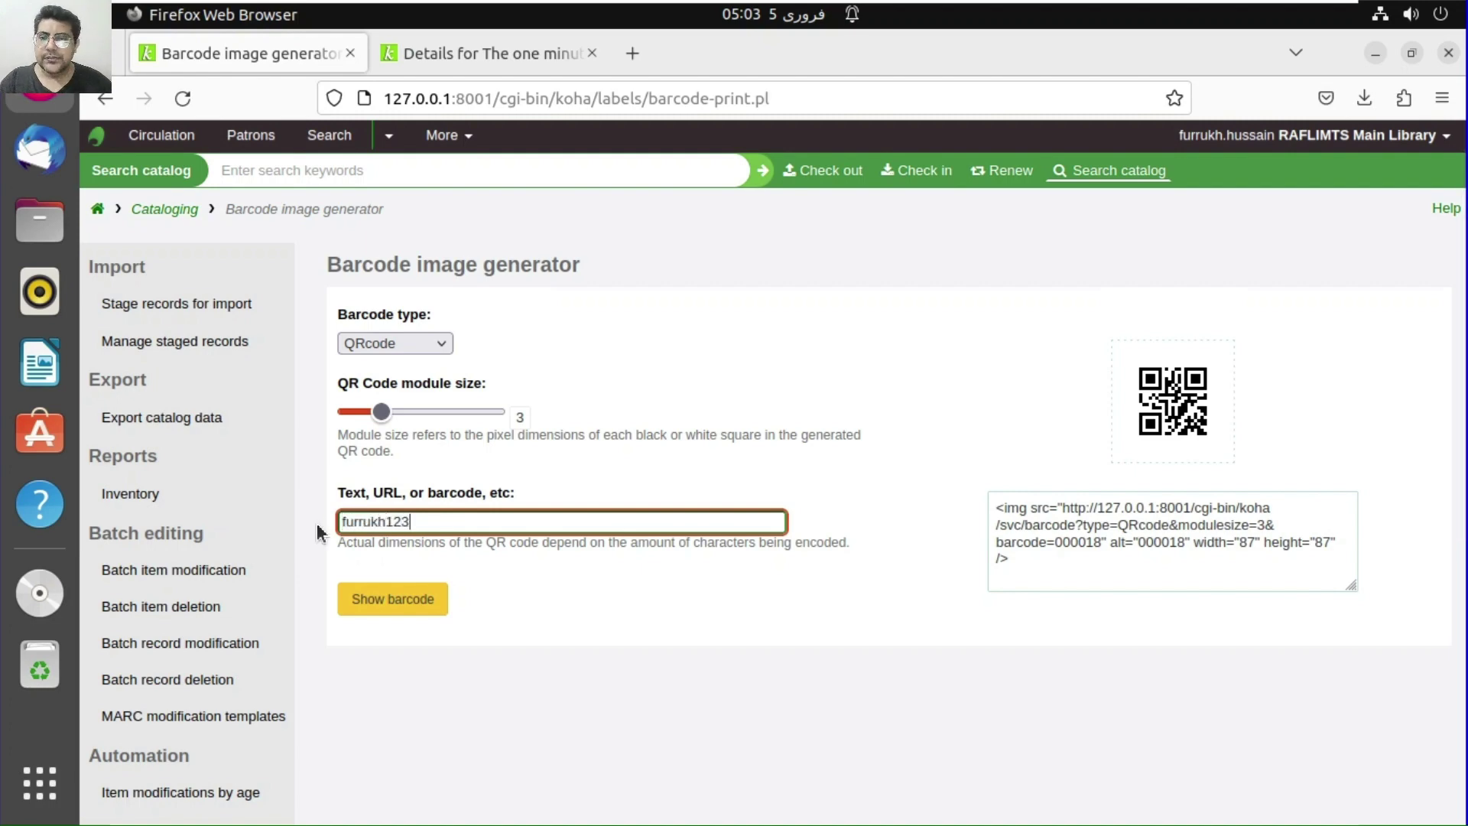
{"action": "left_click", "coordinate": [388, 604]}
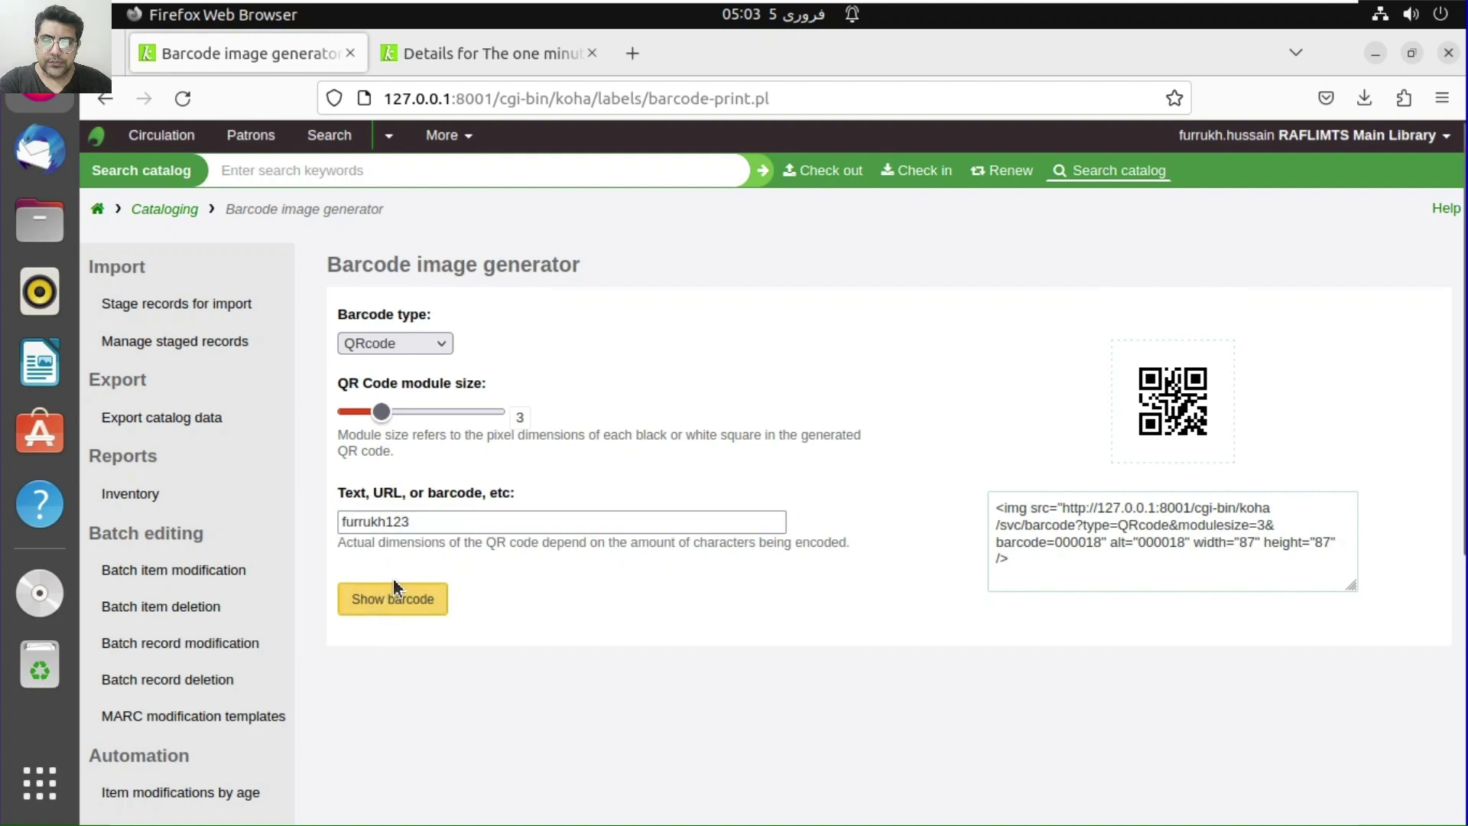
{"action": "left_click", "coordinate": [394, 588]}
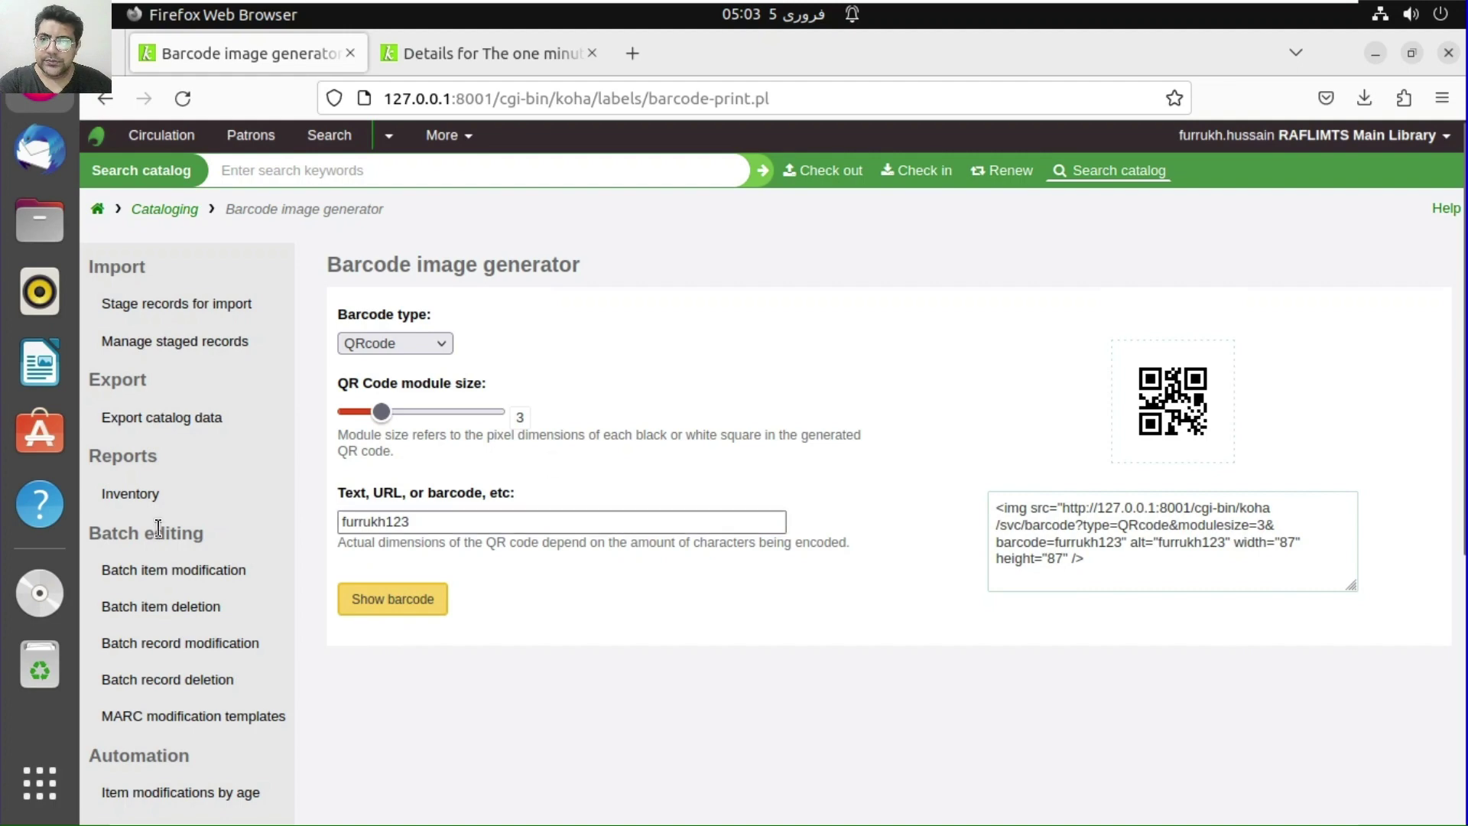
Set the encoded text to 23 and generate its QR code
{"action": "left_click_drag", "start_coordinate": [390, 523], "coordinate": [295, 521]}
{"action": "key", "text": "BackSpace"}
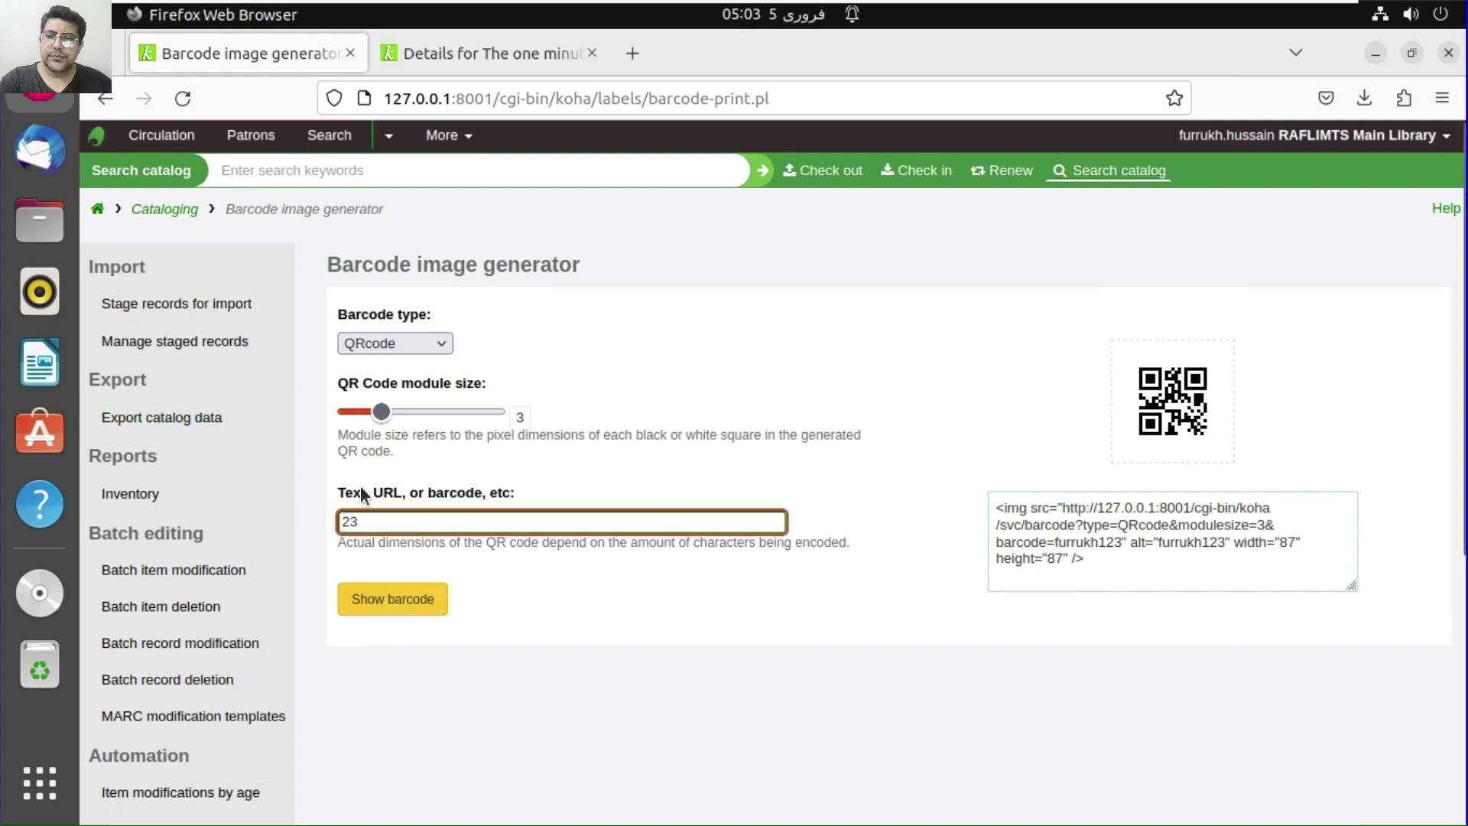
{"action": "left_click", "coordinate": [390, 597]}
Change the barcode type to COOP2of5 and generate the barcode image for 23
{"action": "left_click", "coordinate": [392, 343]}
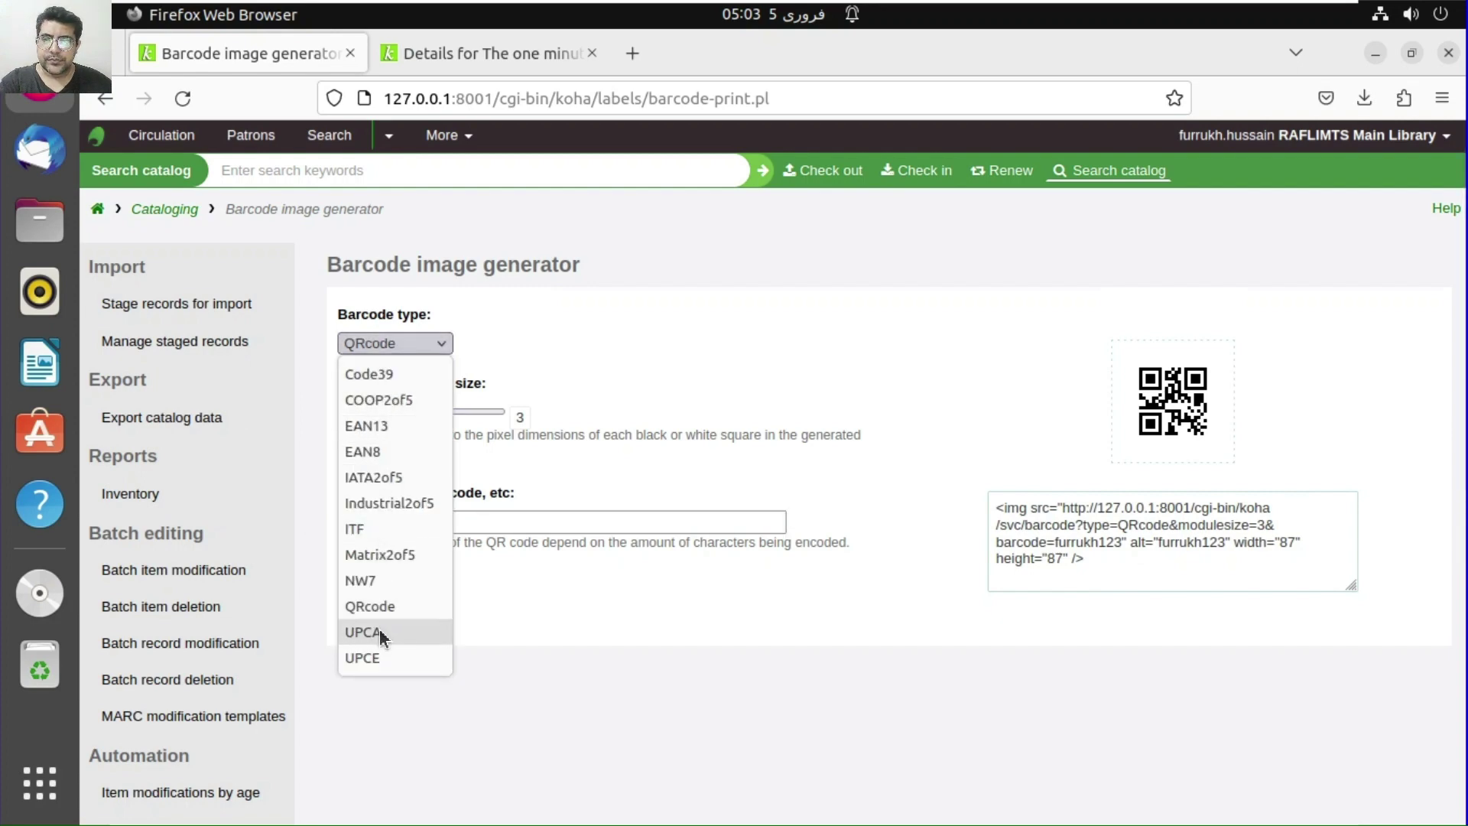
{"action": "left_click", "coordinate": [390, 403]}
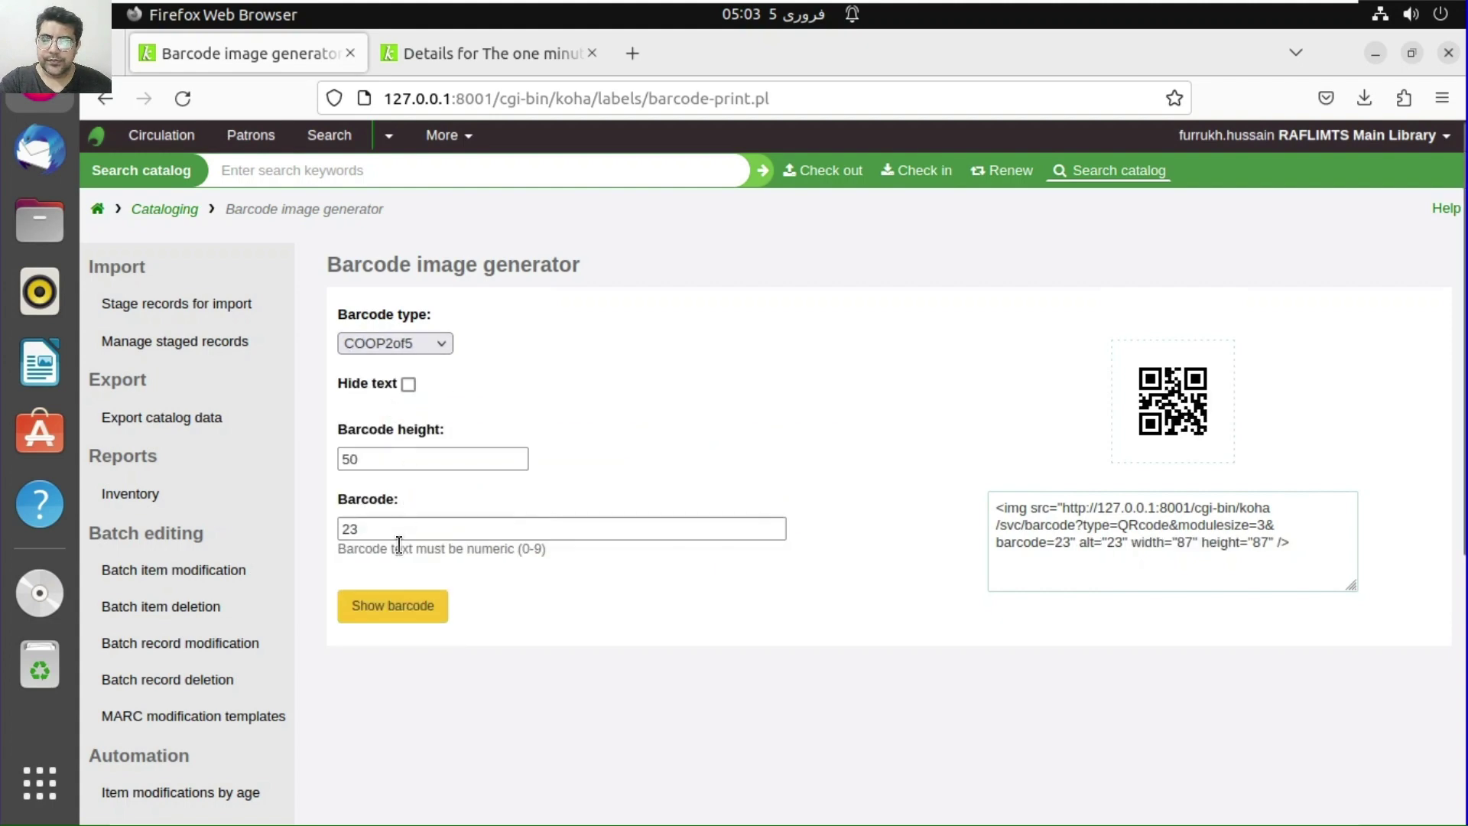
{"action": "left_click", "coordinate": [395, 612]}
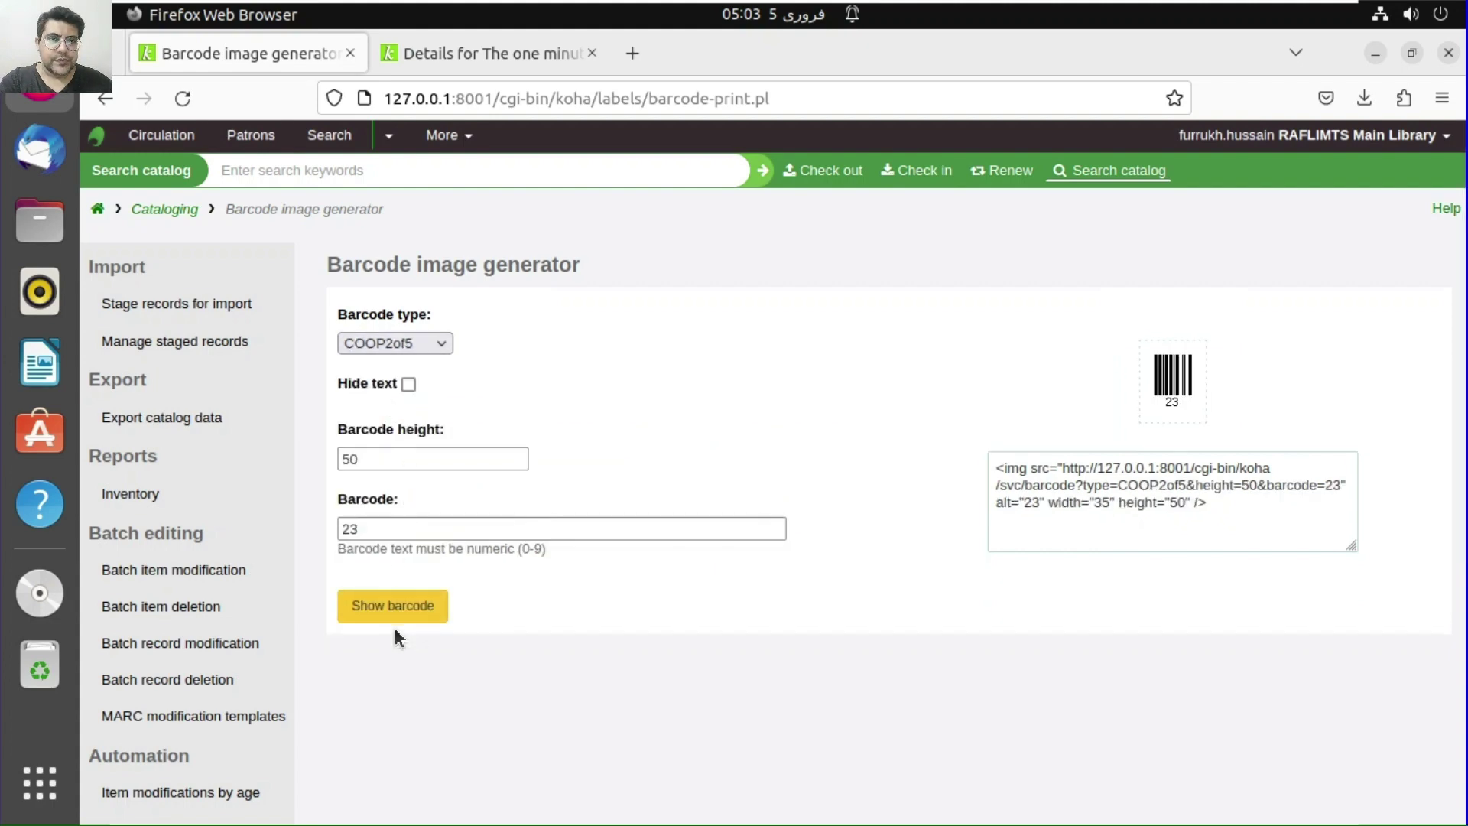
Try the EAN13 type for barcode 23, and set the barcode type back to Code39
{"action": "left_click", "coordinate": [394, 344]}
{"action": "left_click", "coordinate": [385, 429]}
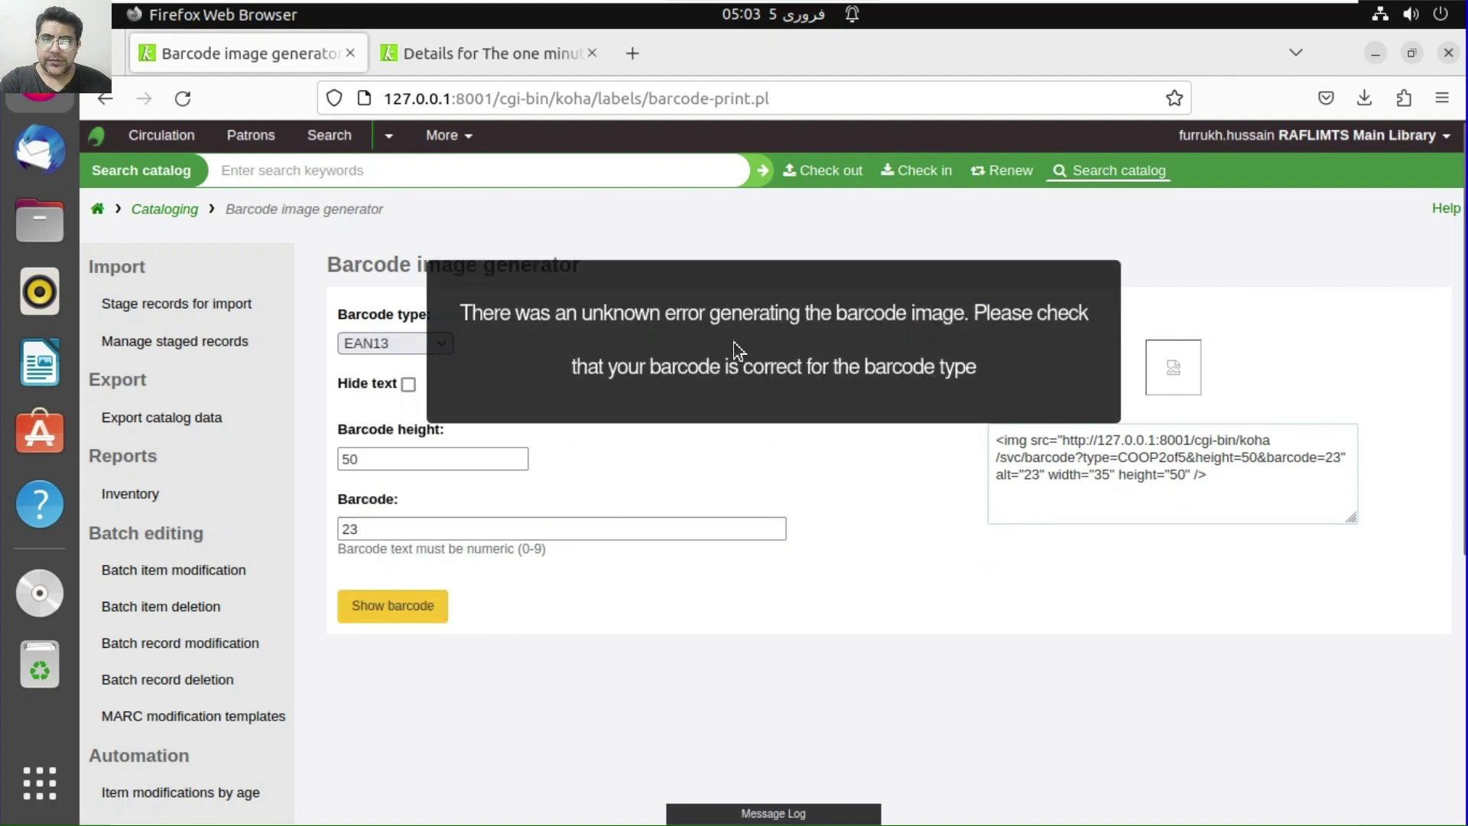
{"action": "left_click", "coordinate": [394, 344]}
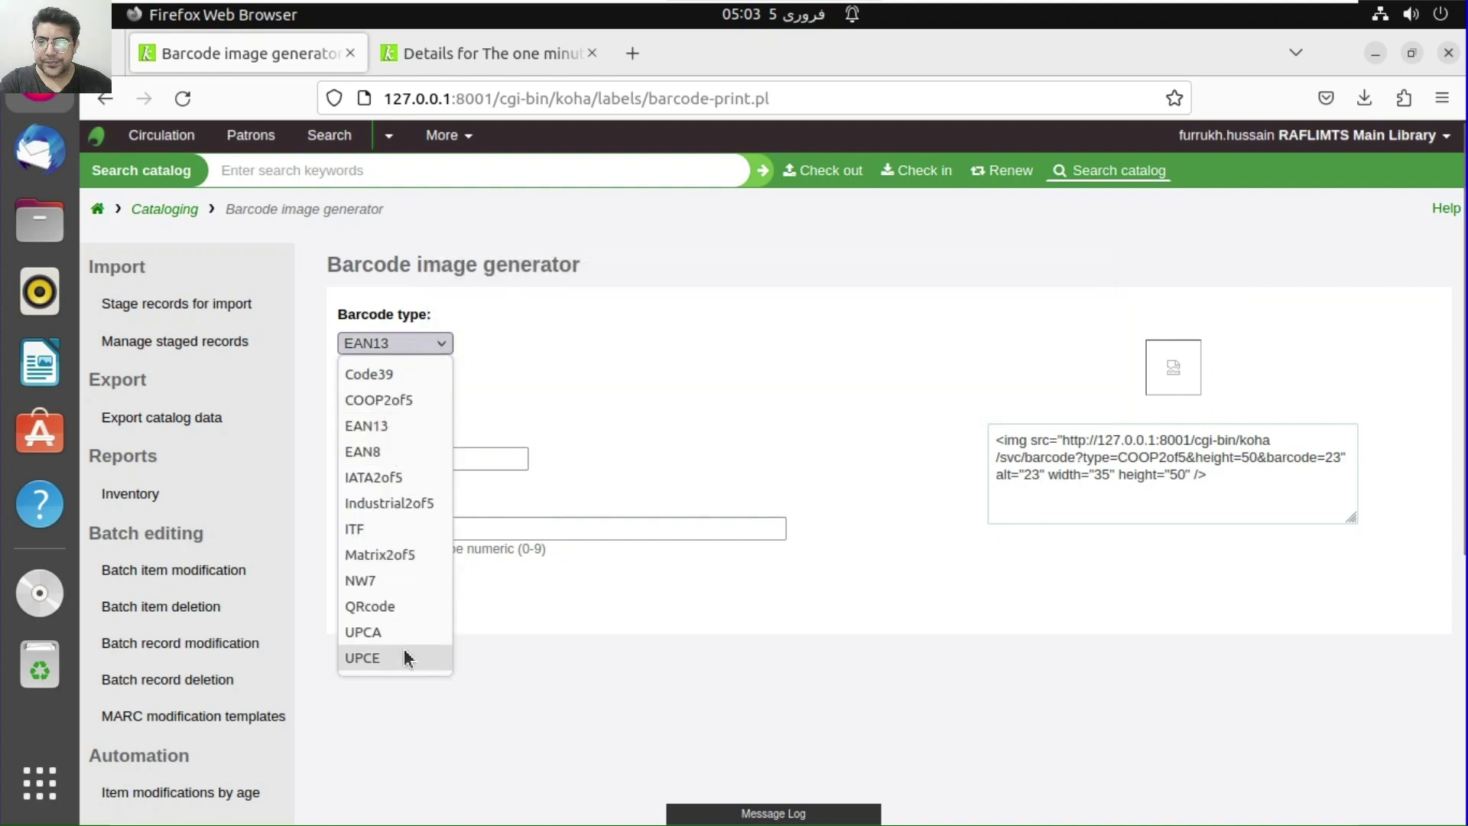
{"action": "left_click", "coordinate": [371, 374]}
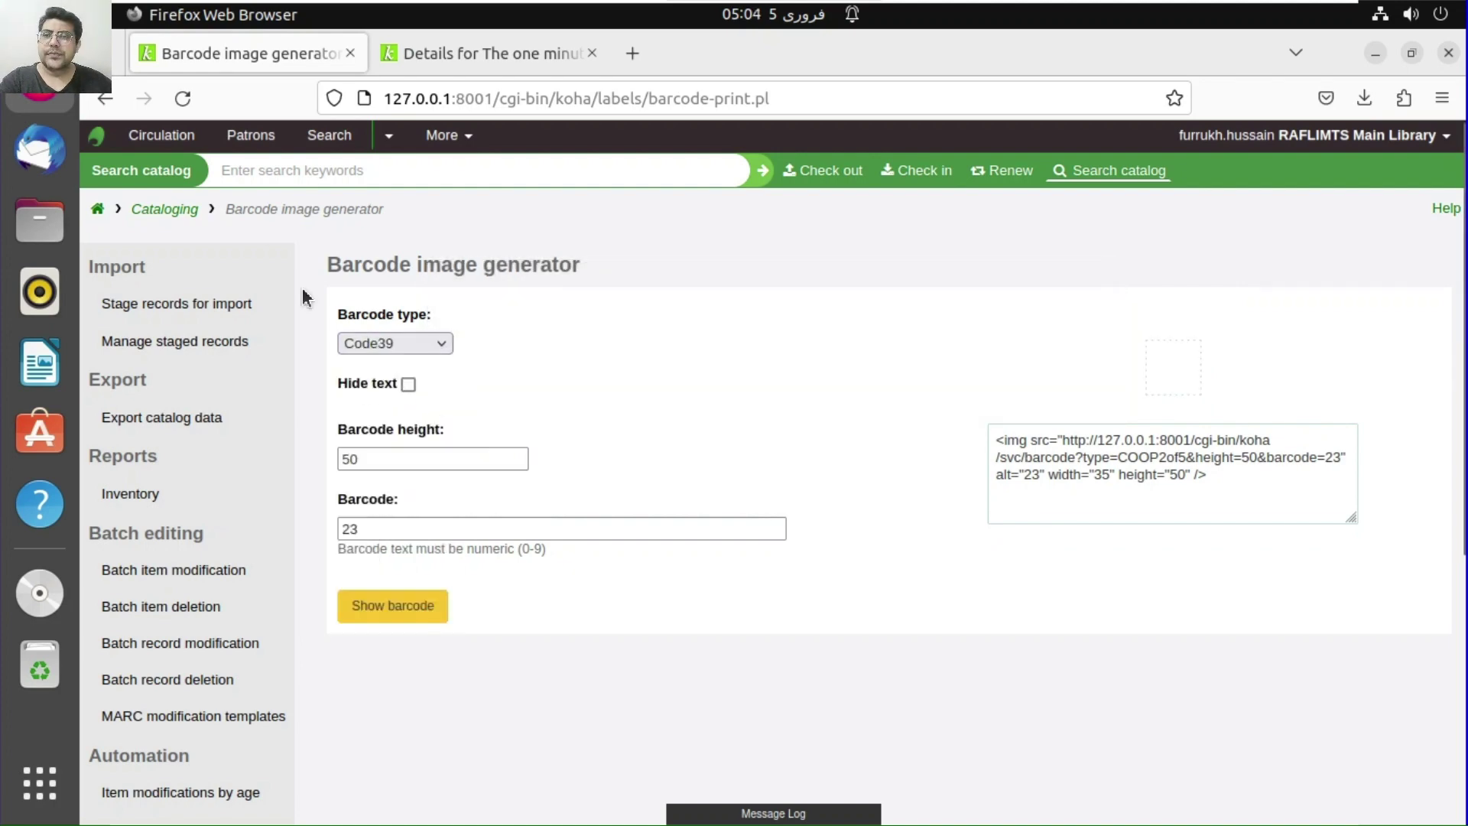
Create a quick spine label for barcode 000018 and save its printout as a PDF in the Documents folder
{"action": "left_click", "coordinate": [176, 216]}
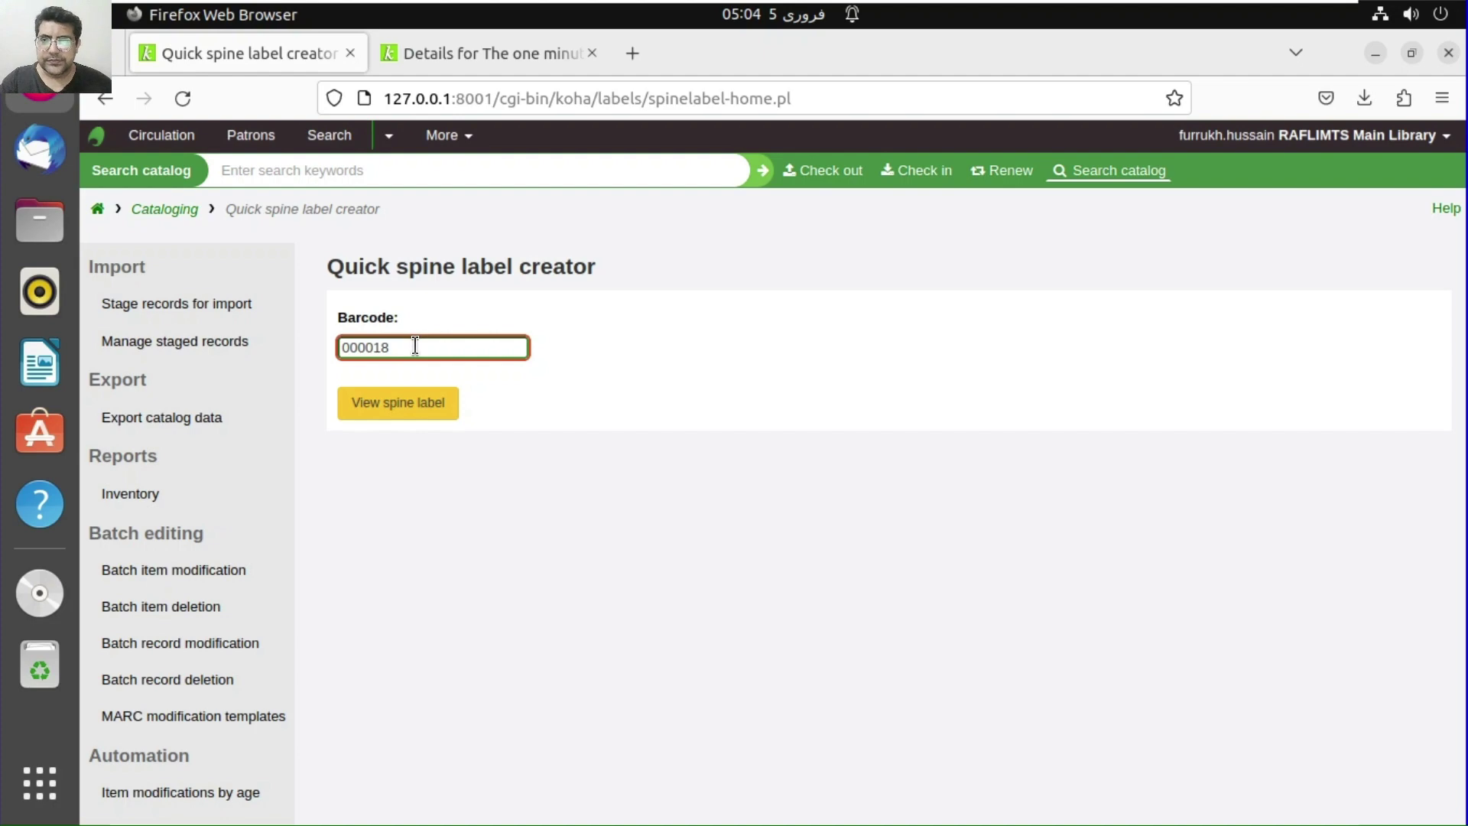
{"action": "left_click", "coordinate": [377, 403]}
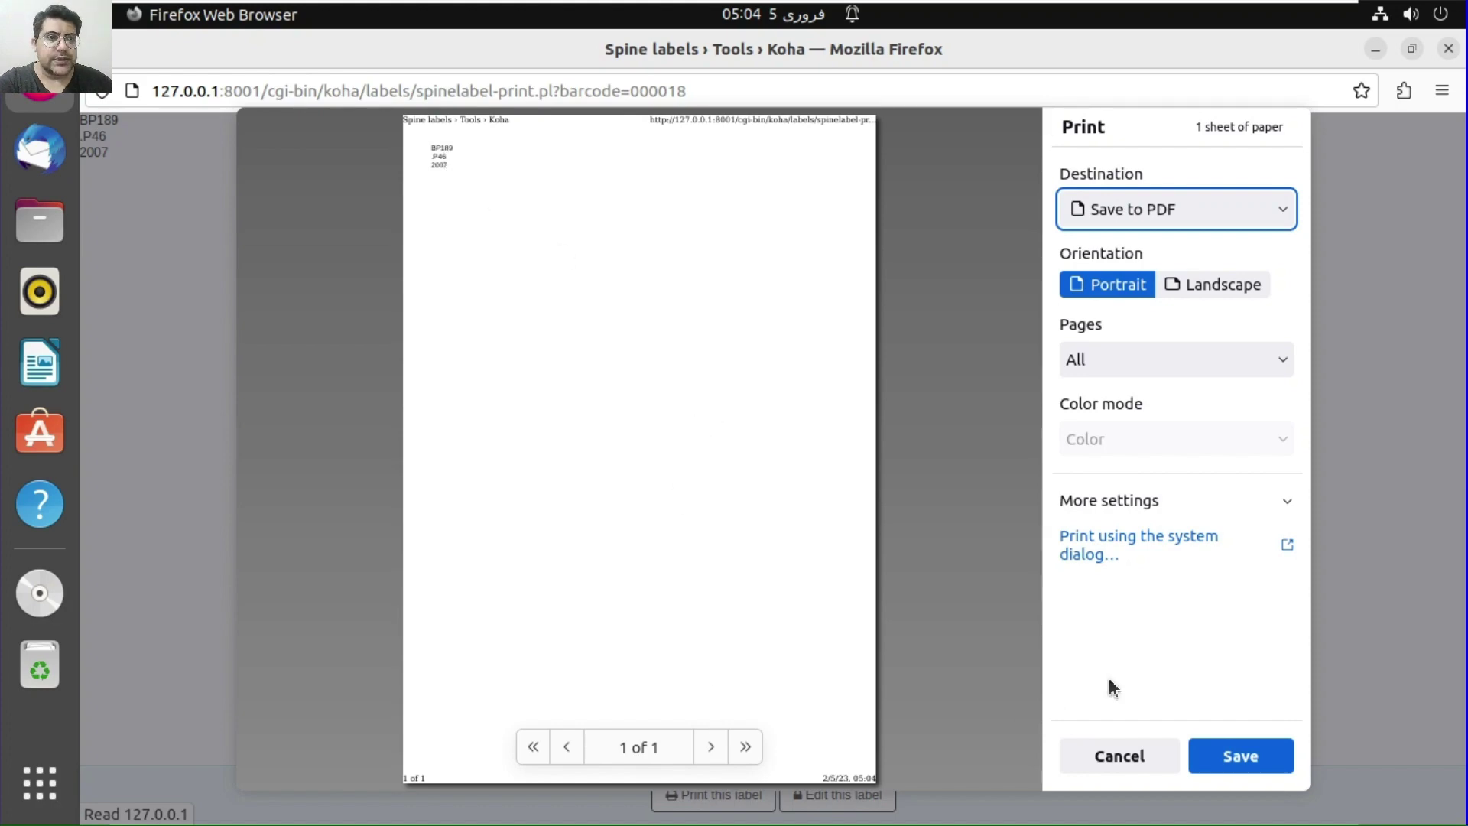
{"action": "left_click", "coordinate": [1442, 91]}
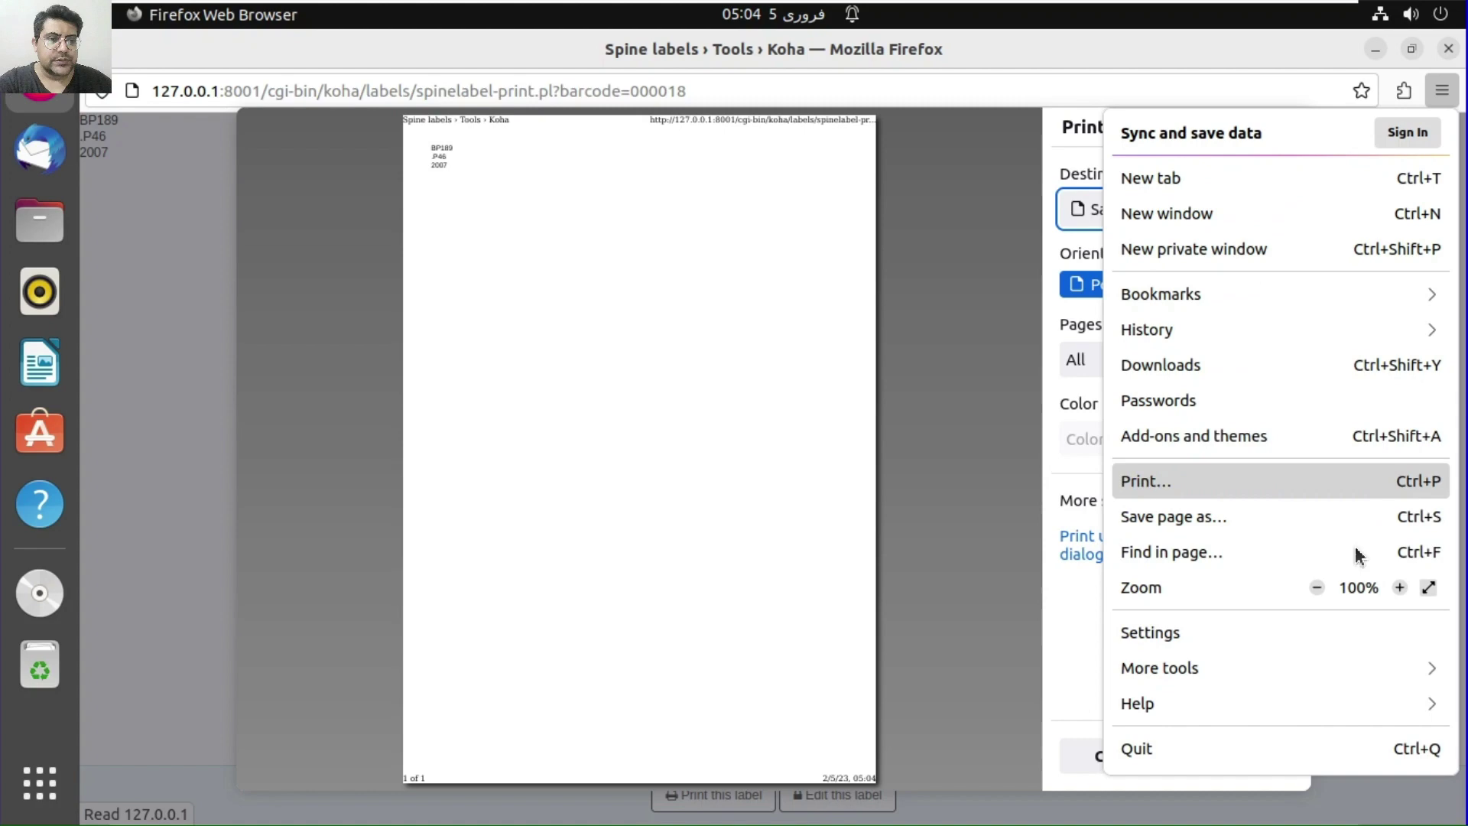
{"action": "left_click", "coordinate": [1395, 594]}
{"action": "left_click", "coordinate": [1395, 594]}
{"action": "left_click", "coordinate": [1400, 588]}
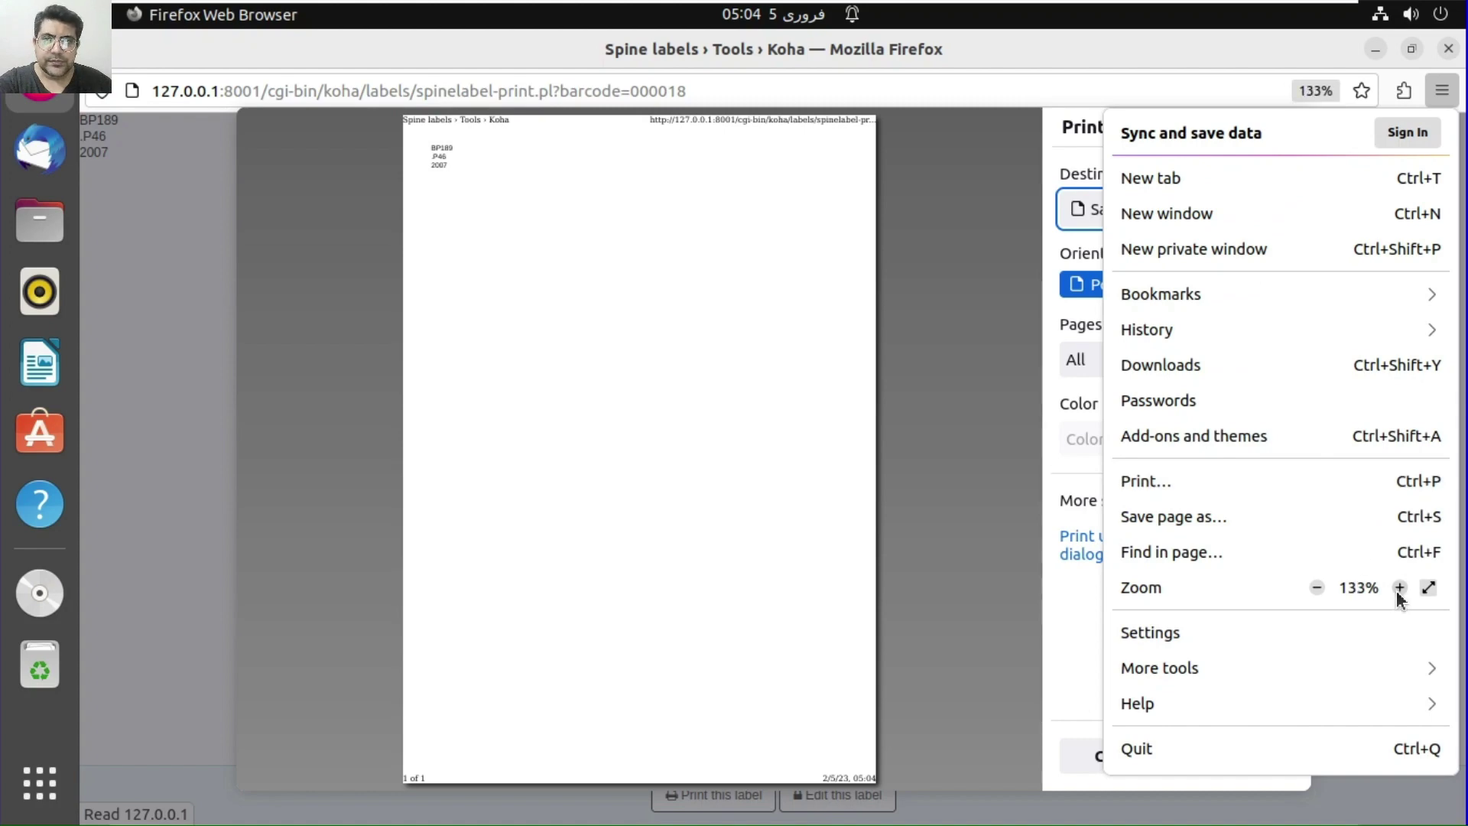
{"action": "left_click", "coordinate": [925, 387]}
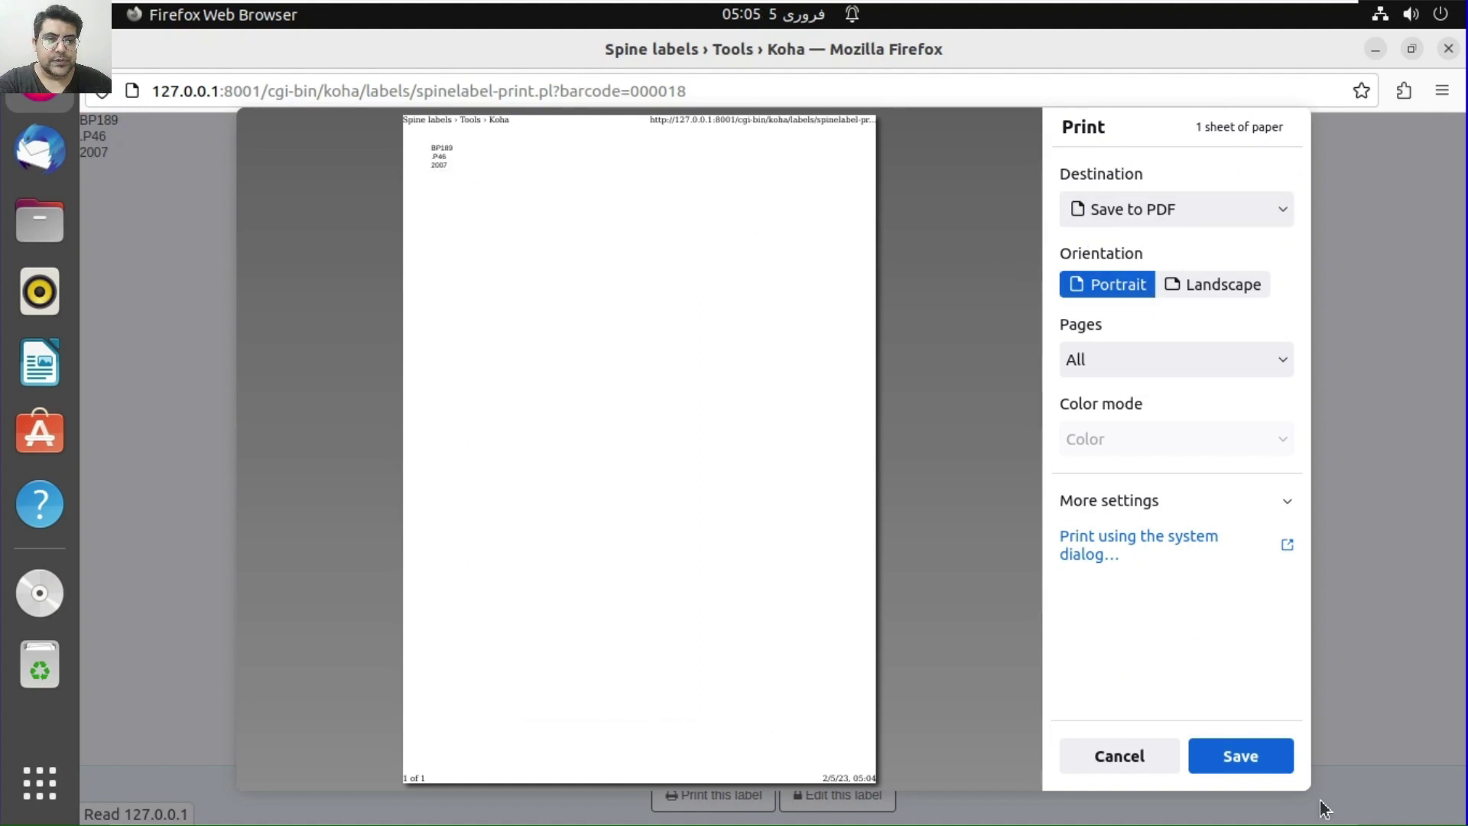
{"action": "left_click", "coordinate": [1269, 759]}
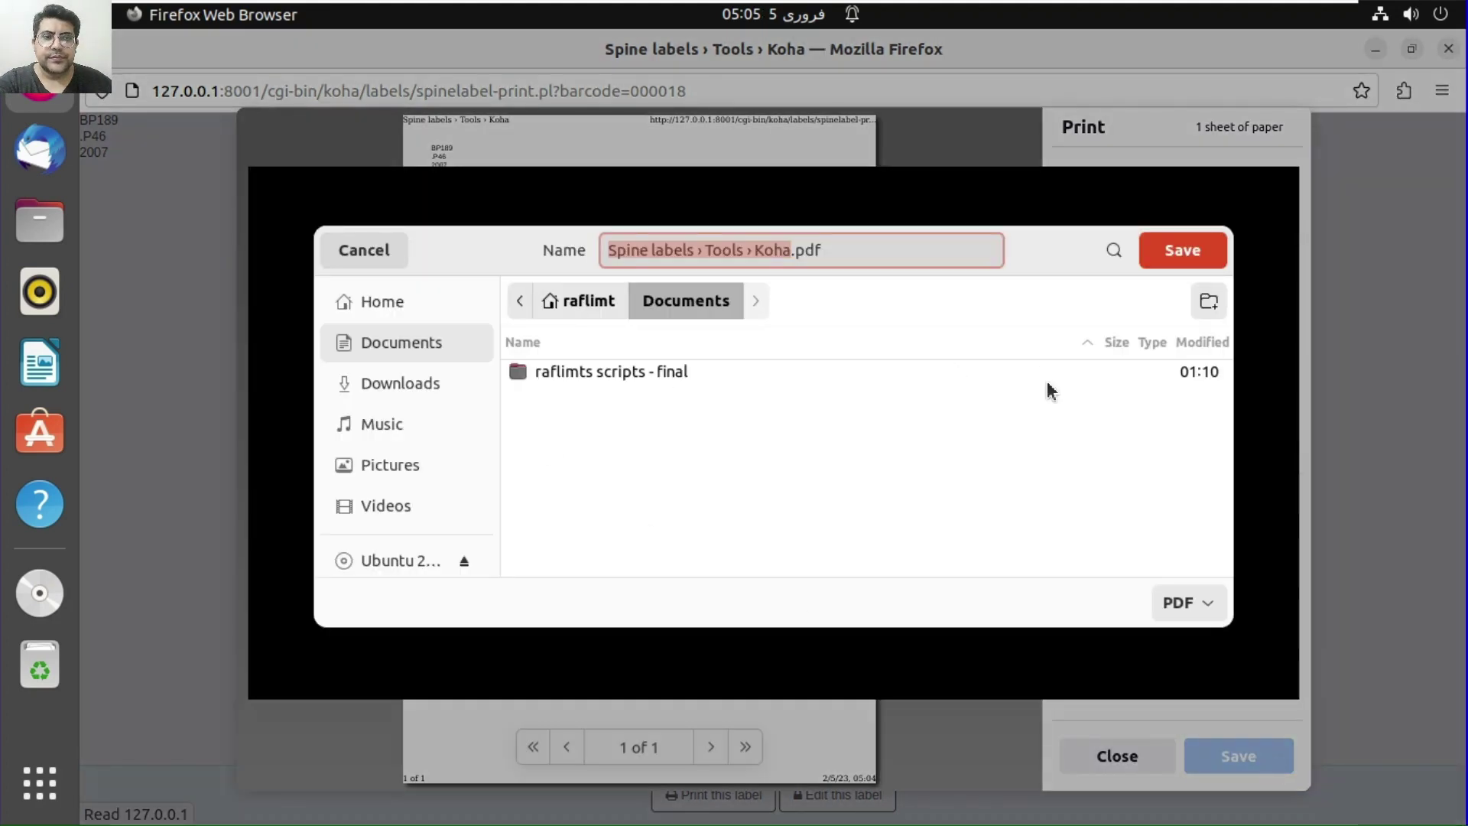
{"action": "left_click", "coordinate": [1181, 253]}
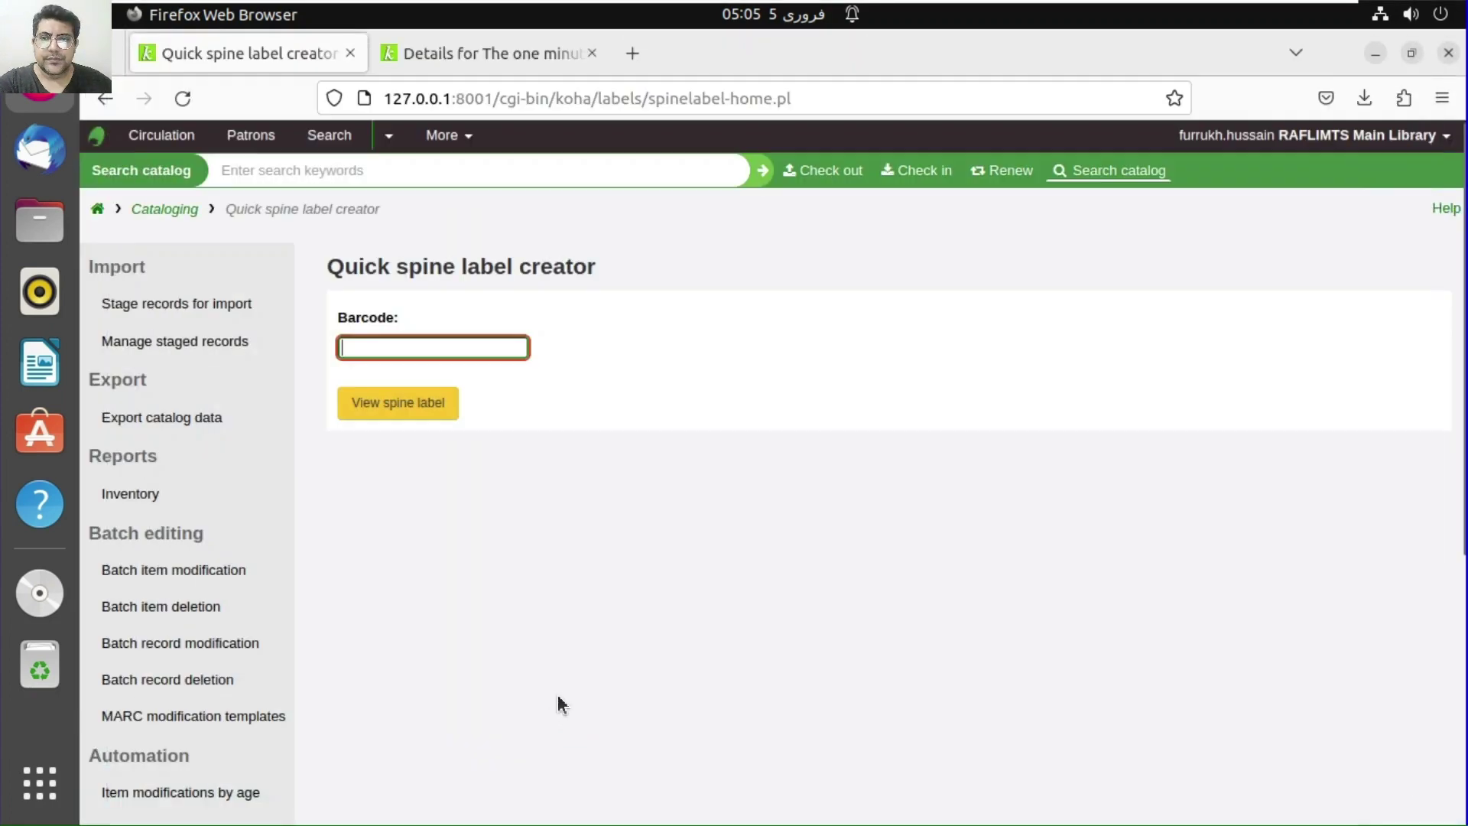
Check the browser's recent downloads, and open the local cover image upload tool to view its upload area
{"action": "left_click", "coordinate": [1372, 103]}
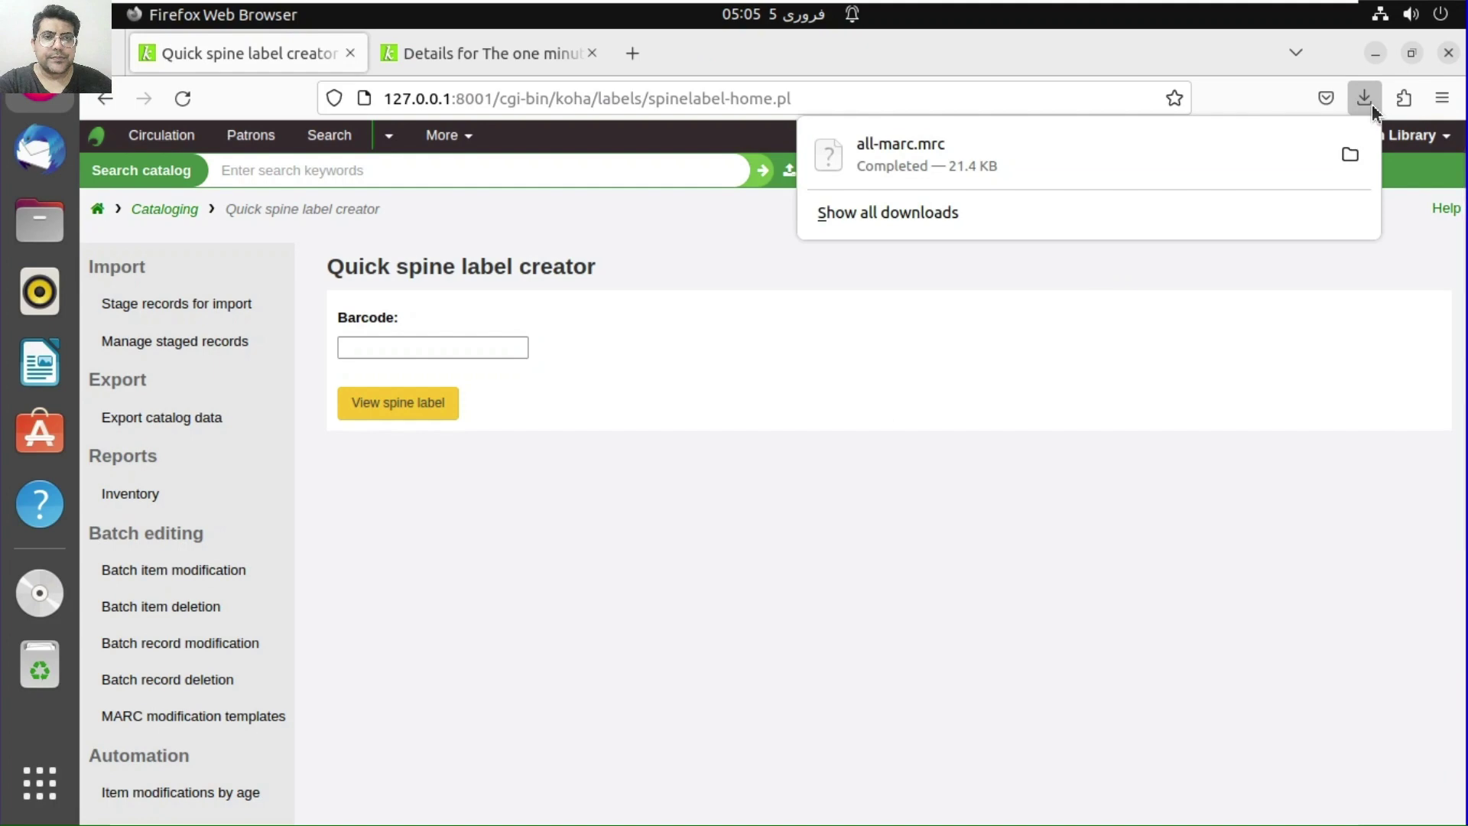
{"action": "left_click", "coordinate": [382, 403]}
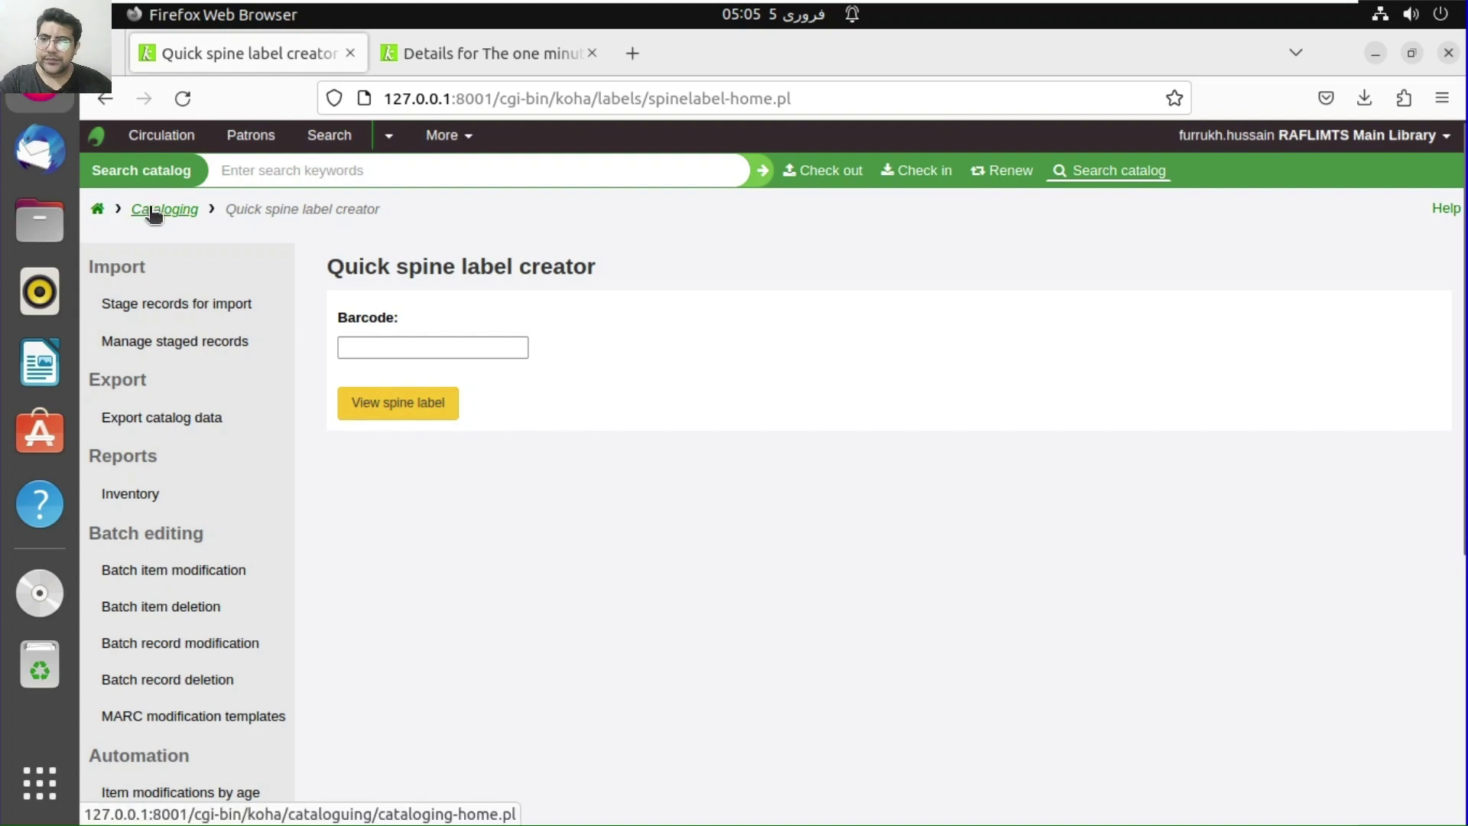
{"action": "left_click", "coordinate": [178, 692]}
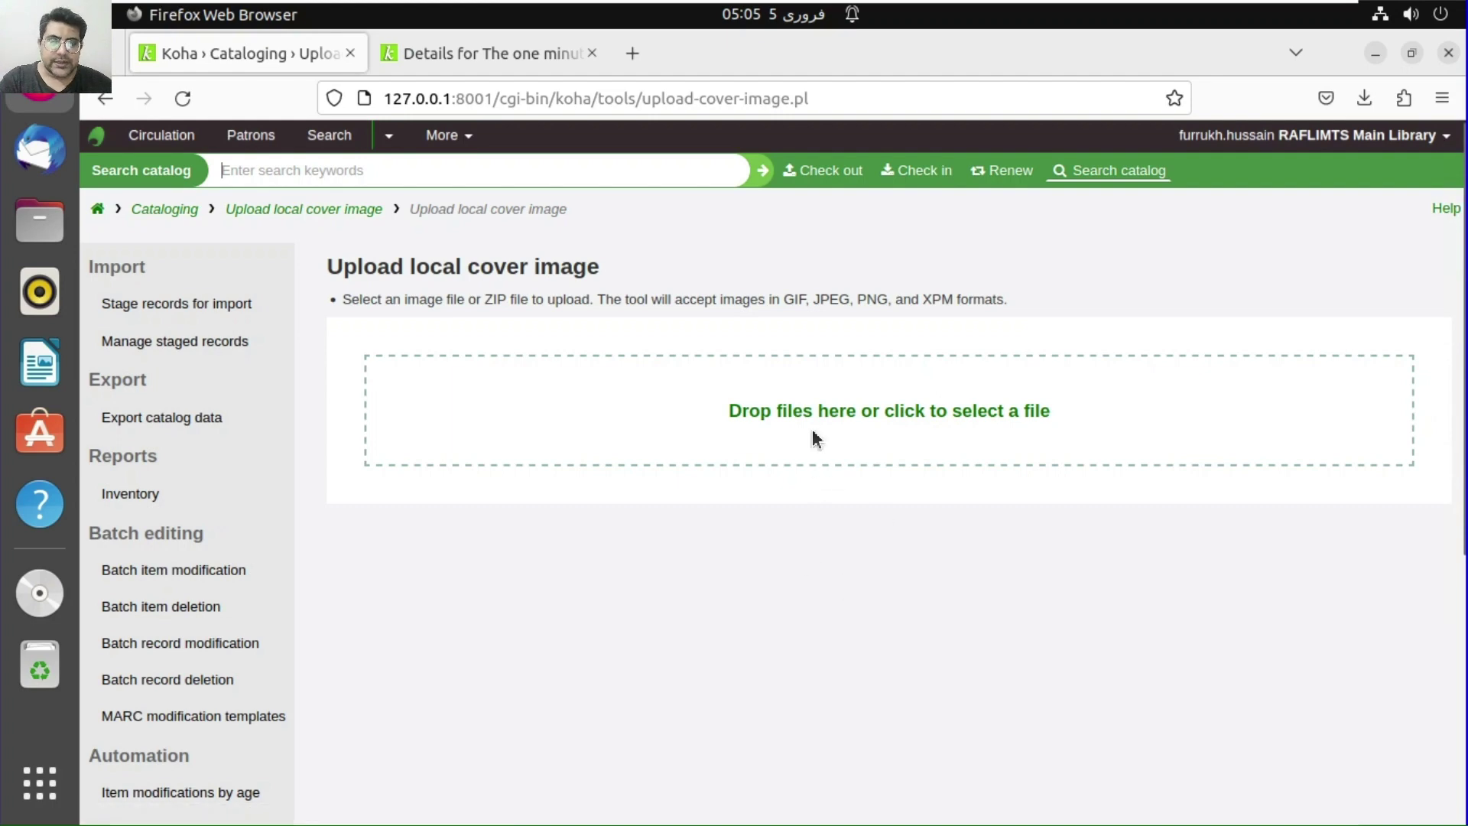
Look at the MARC modification templates page and its new template form, and return to the cataloging home page
{"action": "left_click", "coordinate": [170, 213]}
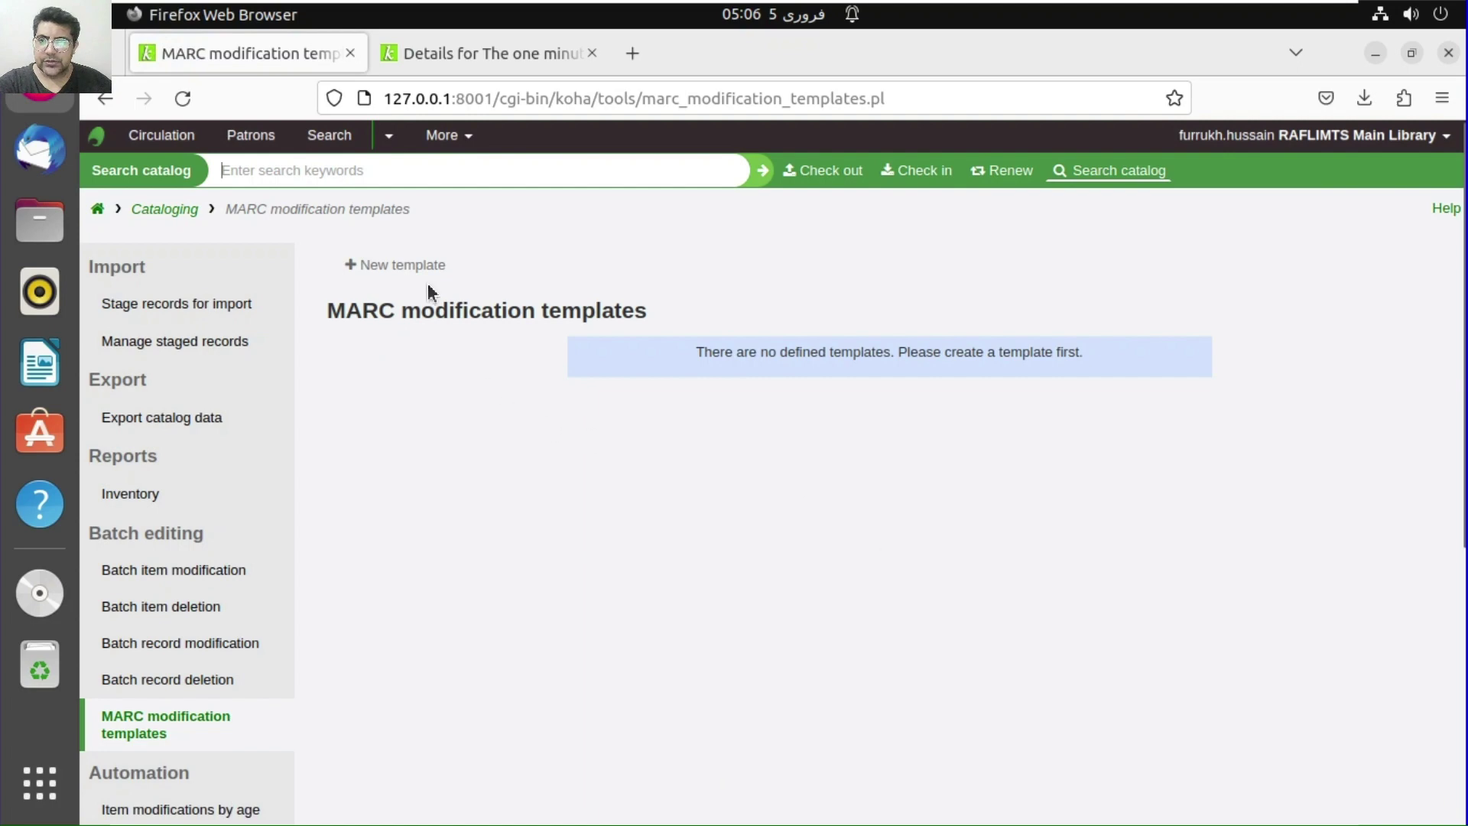
{"action": "left_click", "coordinate": [396, 265]}
{"action": "left_click", "coordinate": [1044, 374]}
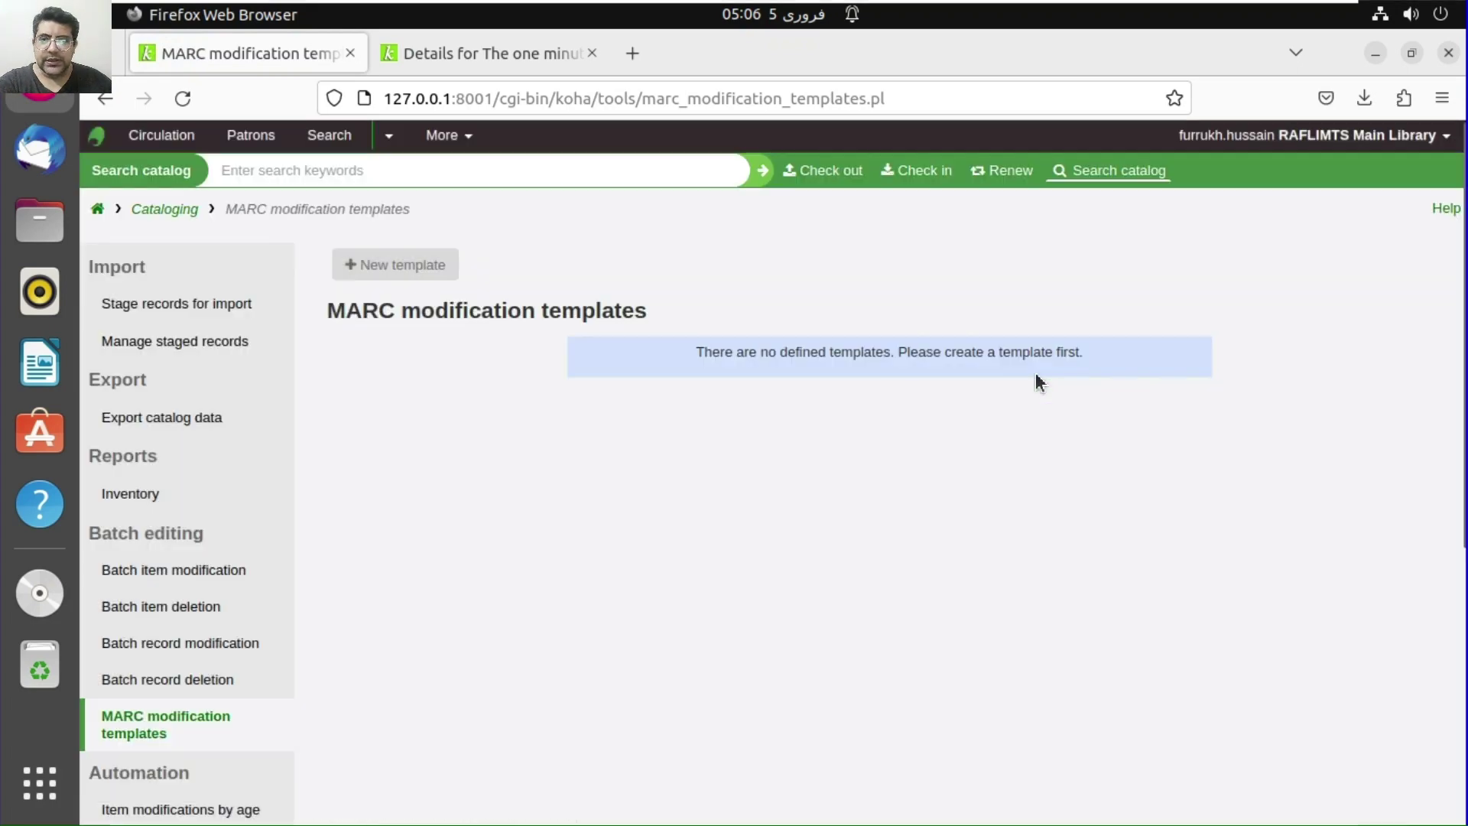
{"action": "left_click", "coordinate": [162, 212]}
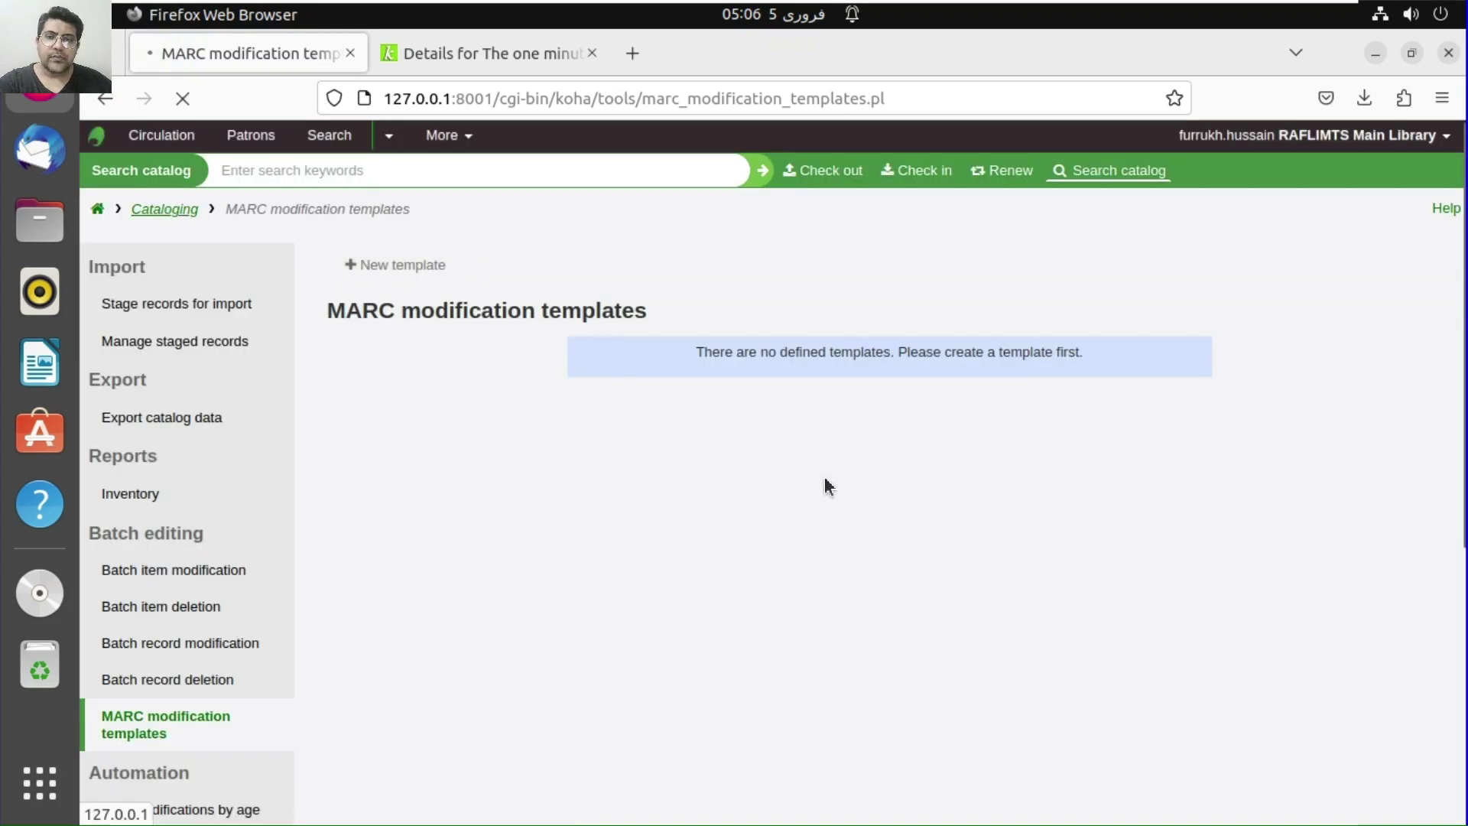